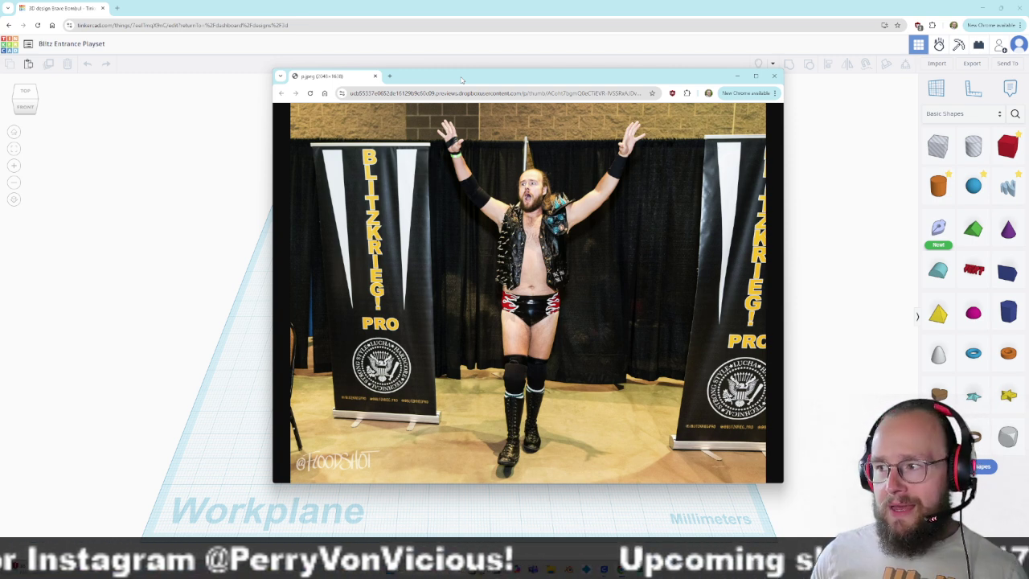
Move the reference photo window off the modelling view.
drag(461, 80, 1028, 105)
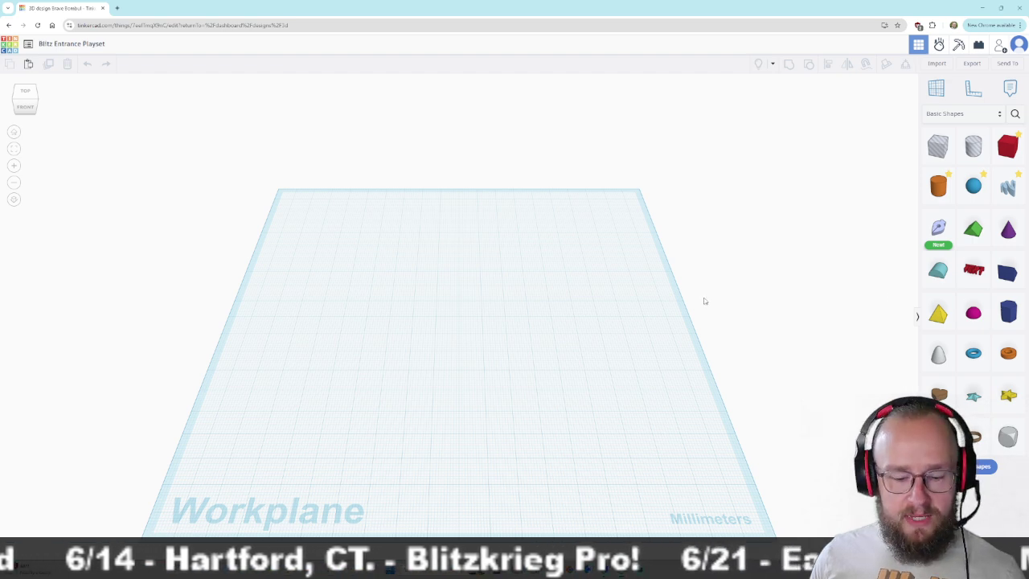
Paste the copied truss tower and move it onto the middle of the workplane.
key(ctrl+v)
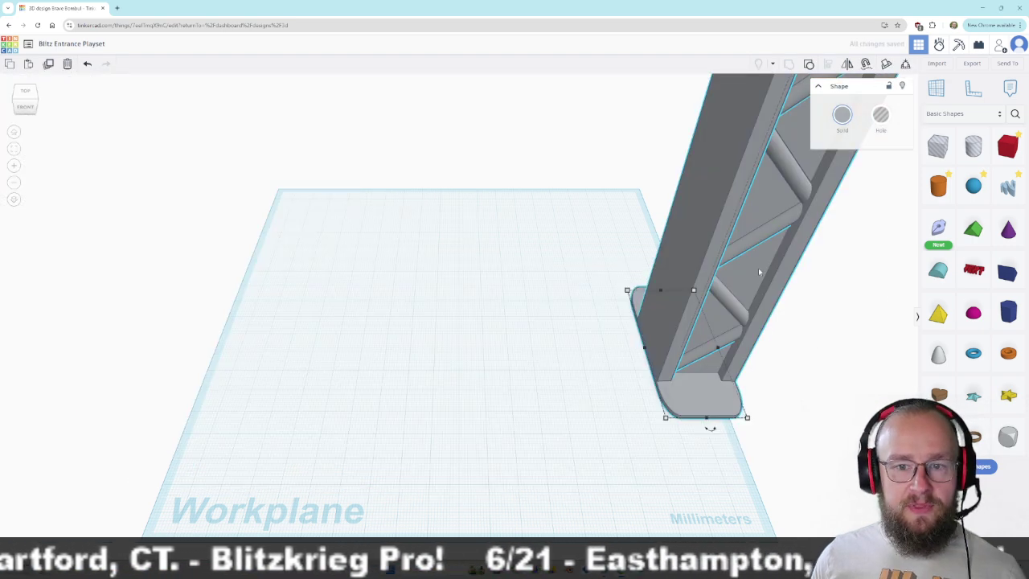
drag(780, 256, 693, 274)
key(f)
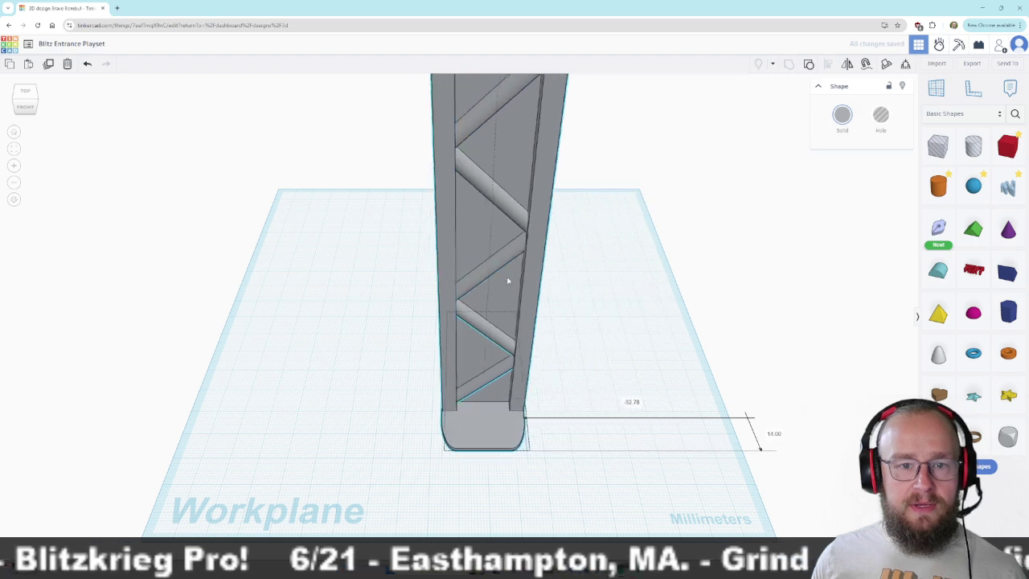
right_drag(717, 306, 745, 297)
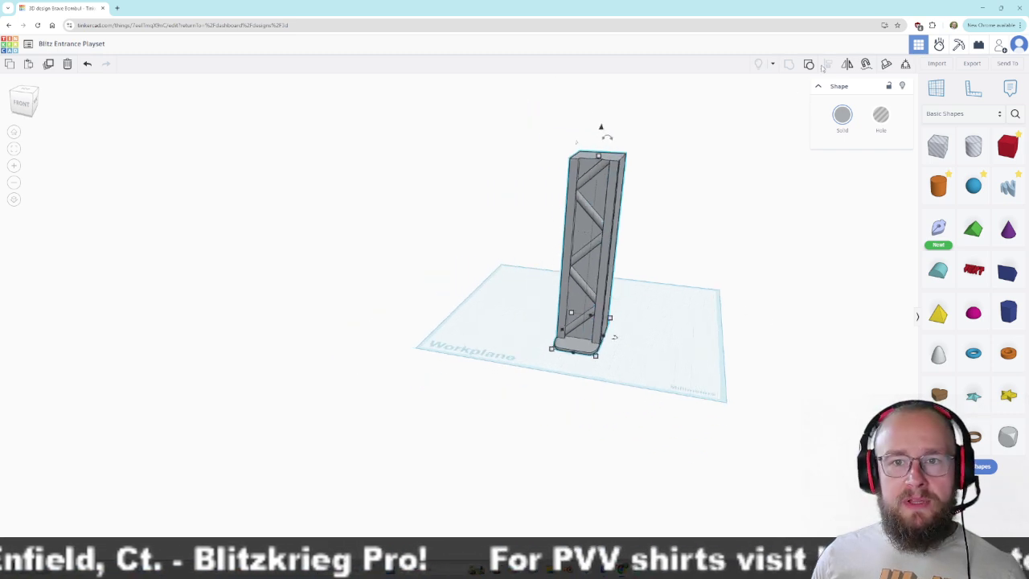
Ungroup the truss tower and delete the horizontal hole box around the crossbeam.
click(789, 64)
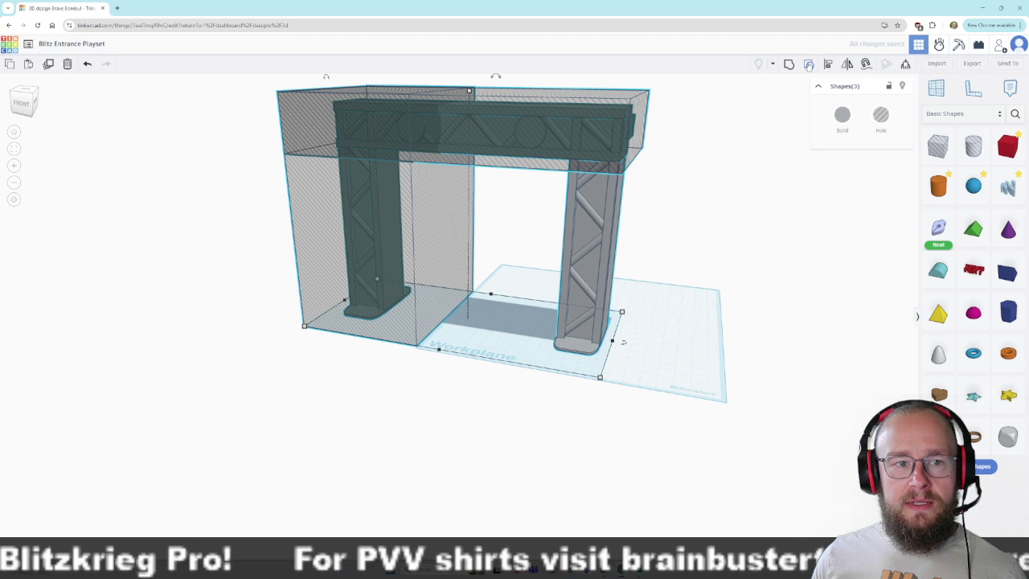
click(839, 253)
click(466, 128)
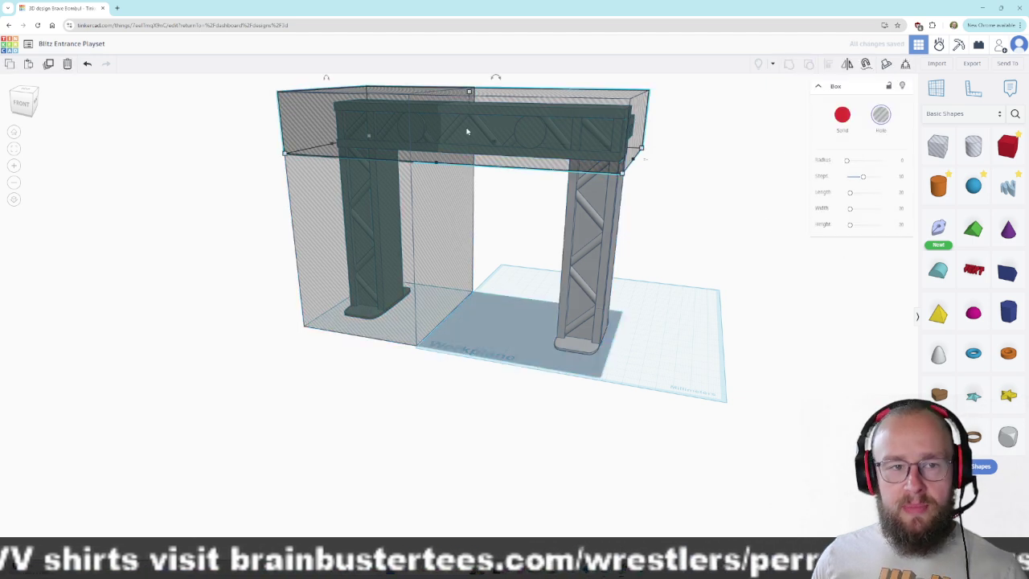
key(Delete)
click(459, 129)
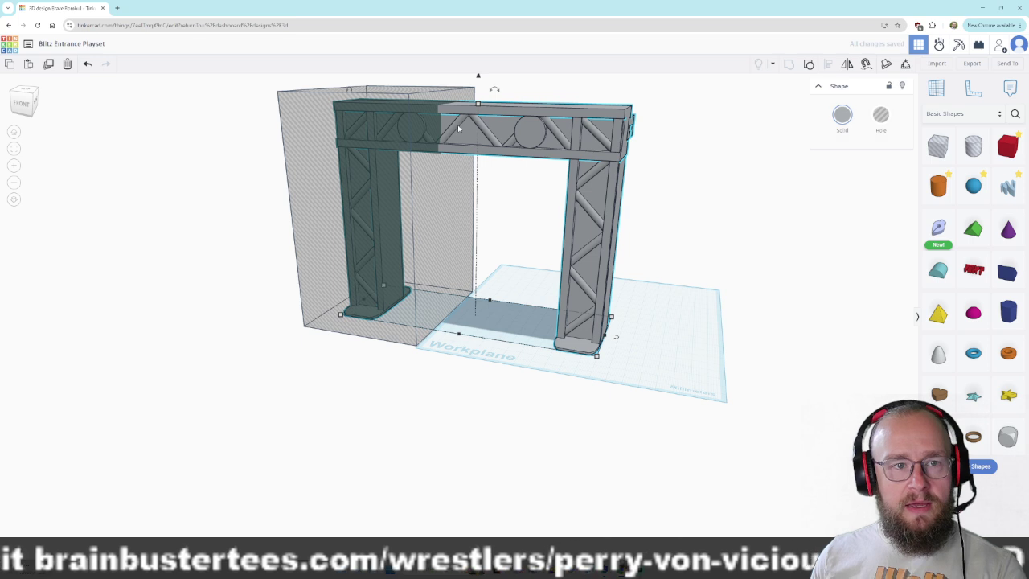
key(Delete)
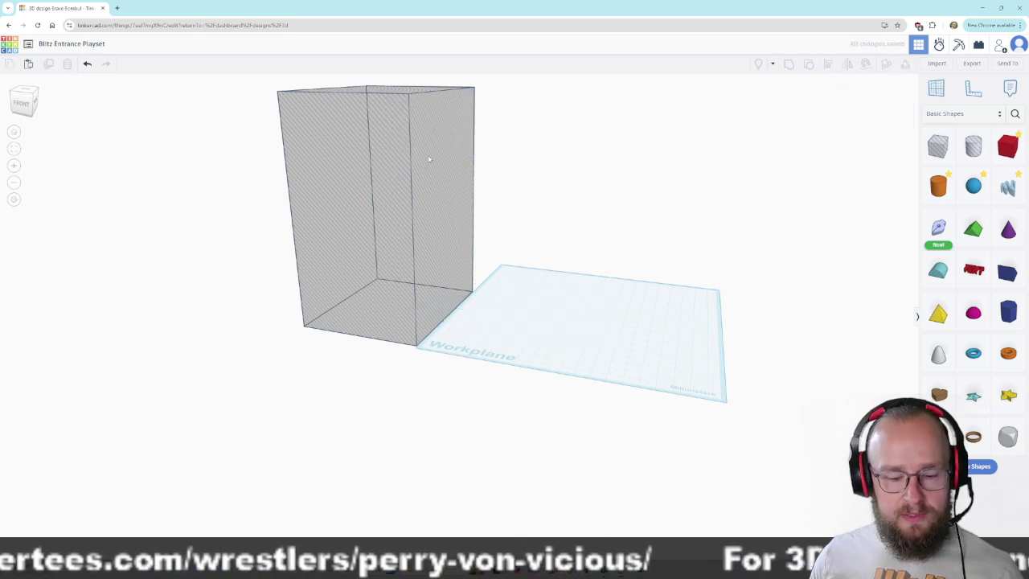
key(ctrl+z)
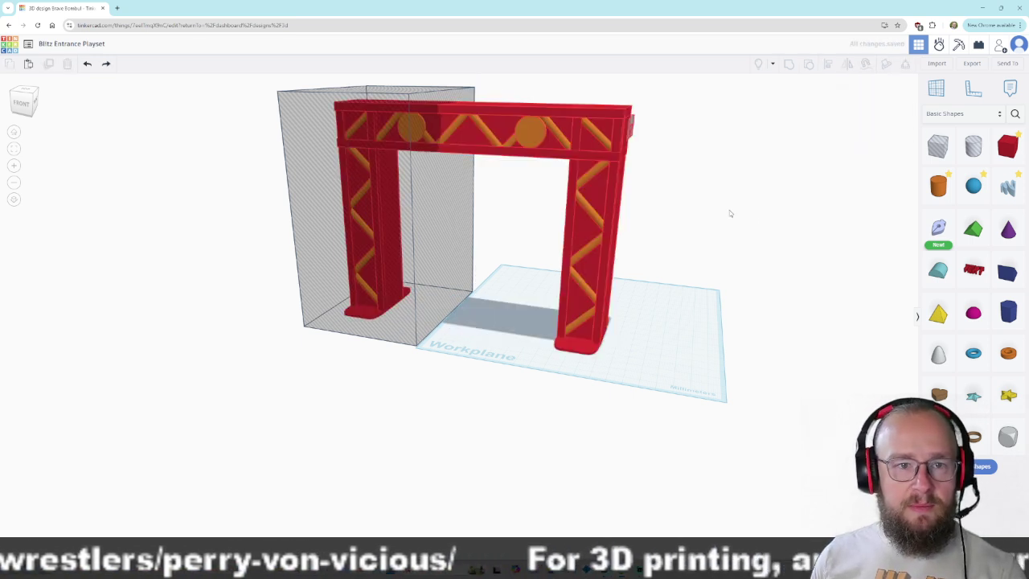
Delete the tall hole box and the complete truss archway to empty the workplane.
click(375, 281)
key(Delete)
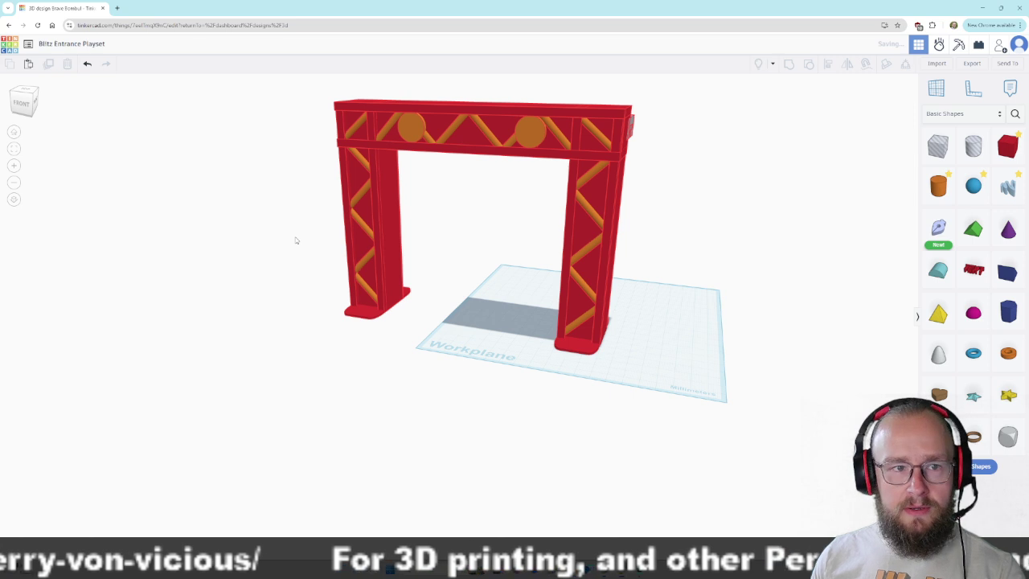
click(451, 124)
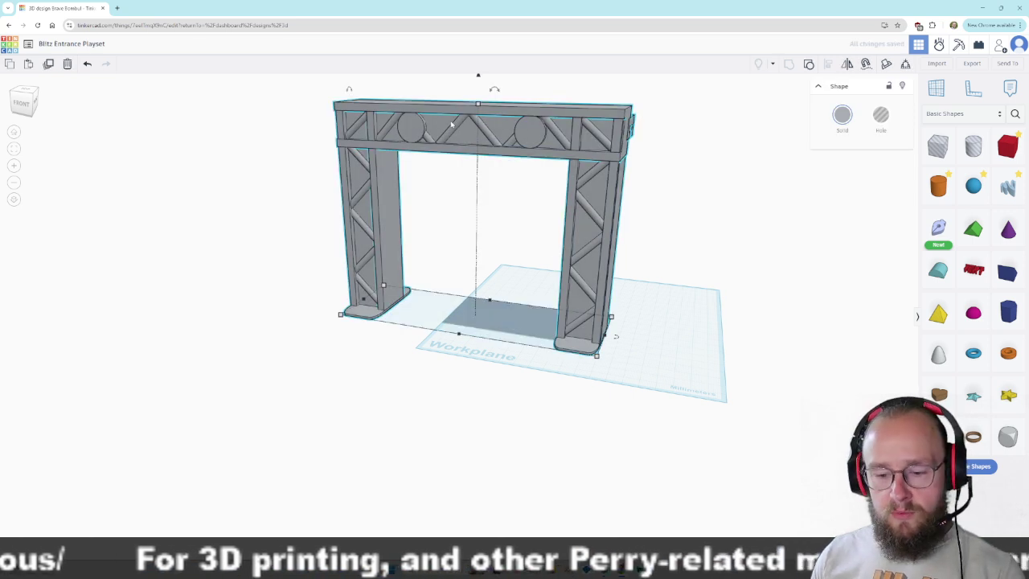
key(Delete)
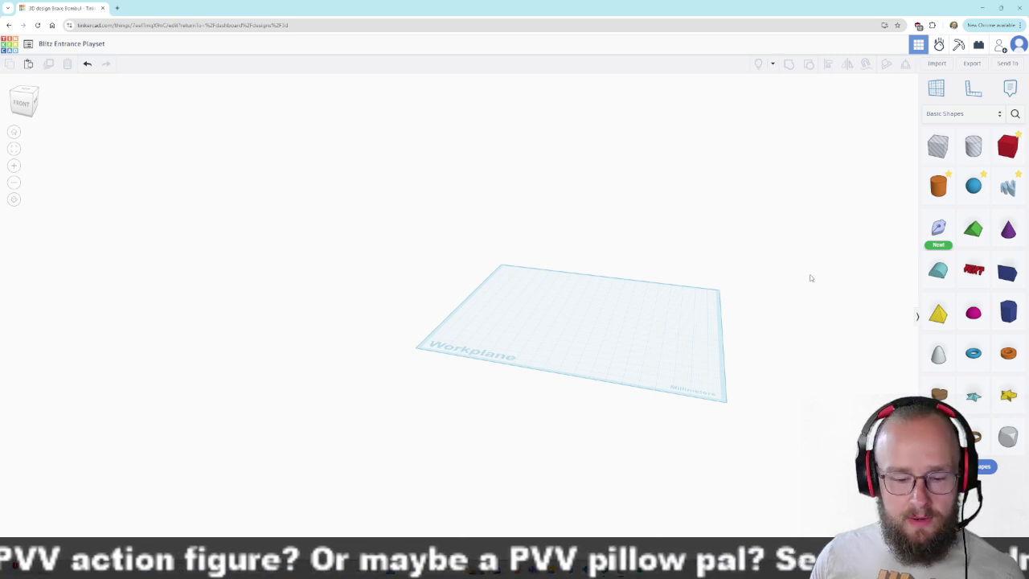
Paste the truss tower again and move it onto the workplane, about 66 mm further toward its left edge.
key(ctrl+v)
drag(724, 265, 597, 248)
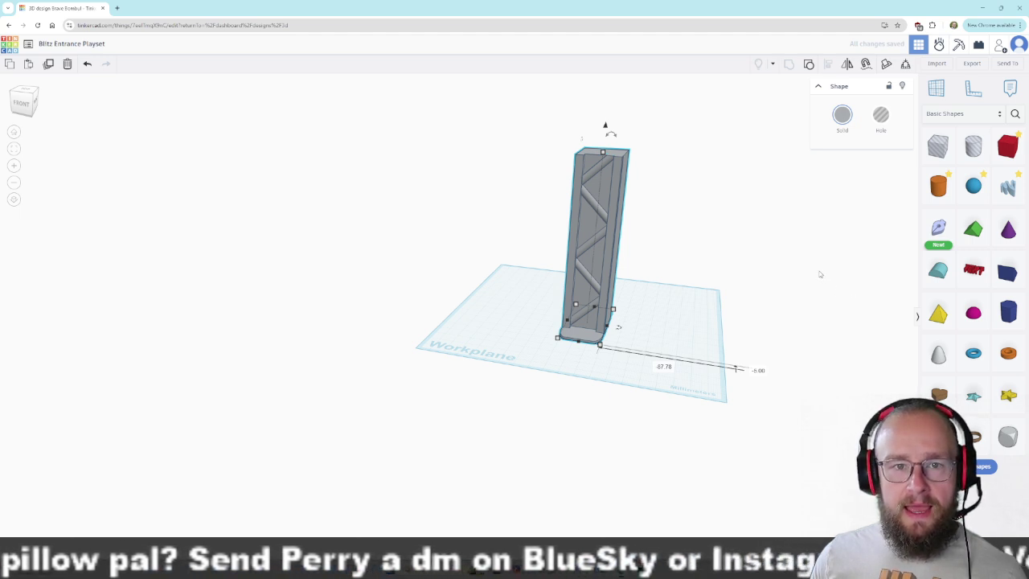
right_drag(818, 271, 553, 251)
right_drag(759, 352, 796, 322)
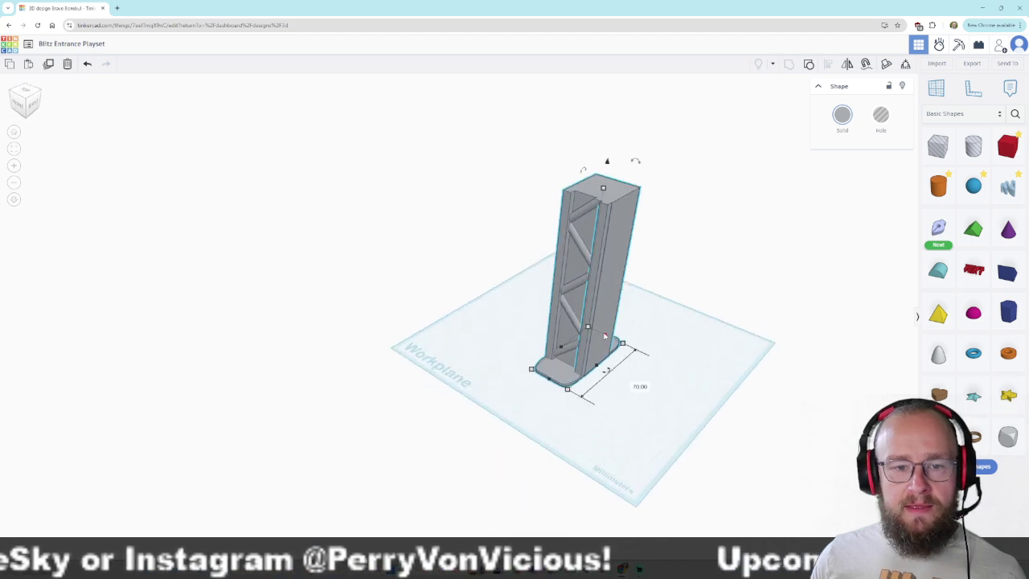
drag(537, 316, 512, 296)
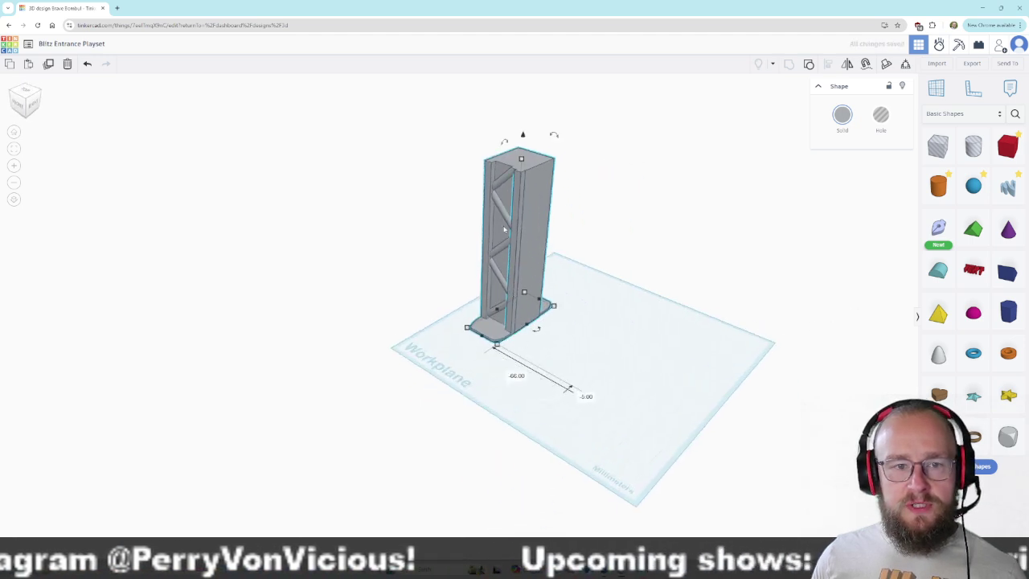
click(656, 366)
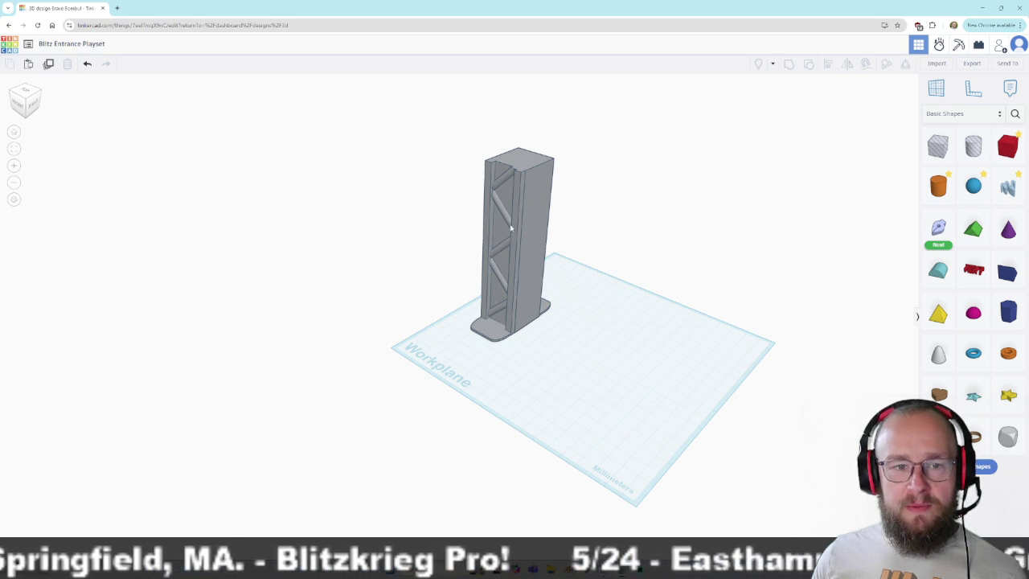
Place a solid box on the workplane beside the tower and set its front-to-back length to 70 mm.
right_drag(609, 248, 512, 223)
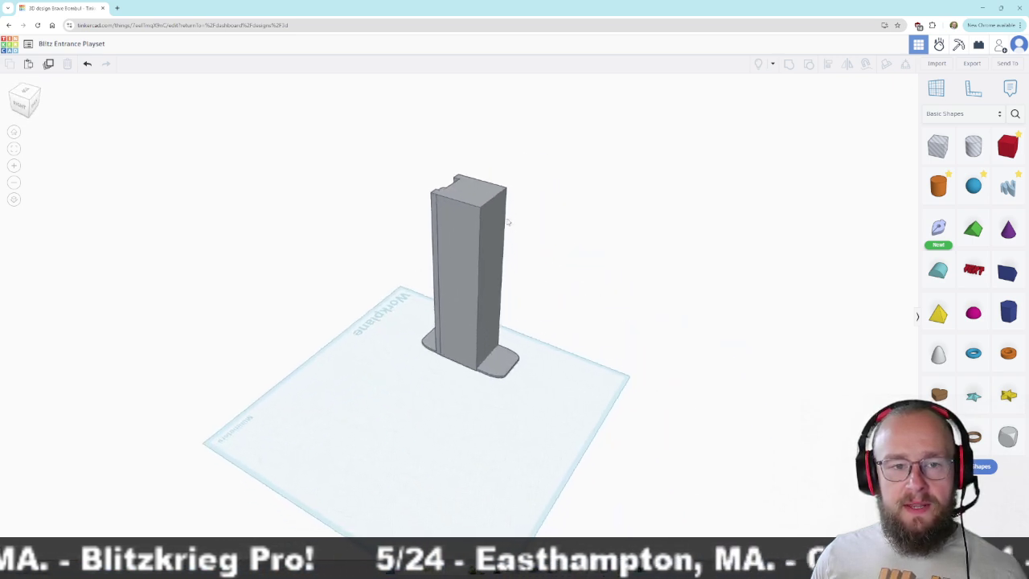
right_drag(556, 367, 574, 316)
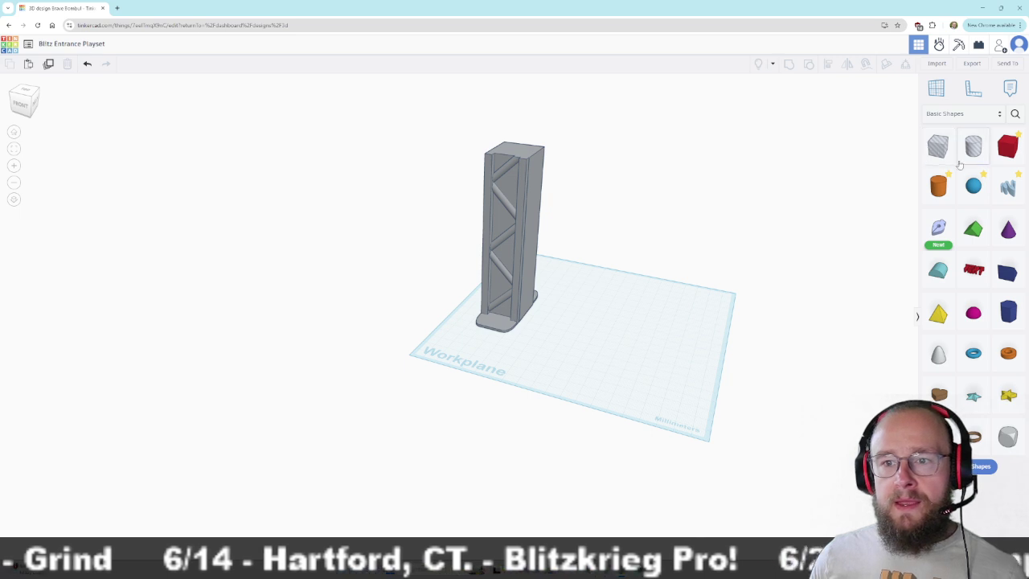
drag(1004, 148, 641, 344)
right_drag(611, 353, 495, 332)
click(495, 332)
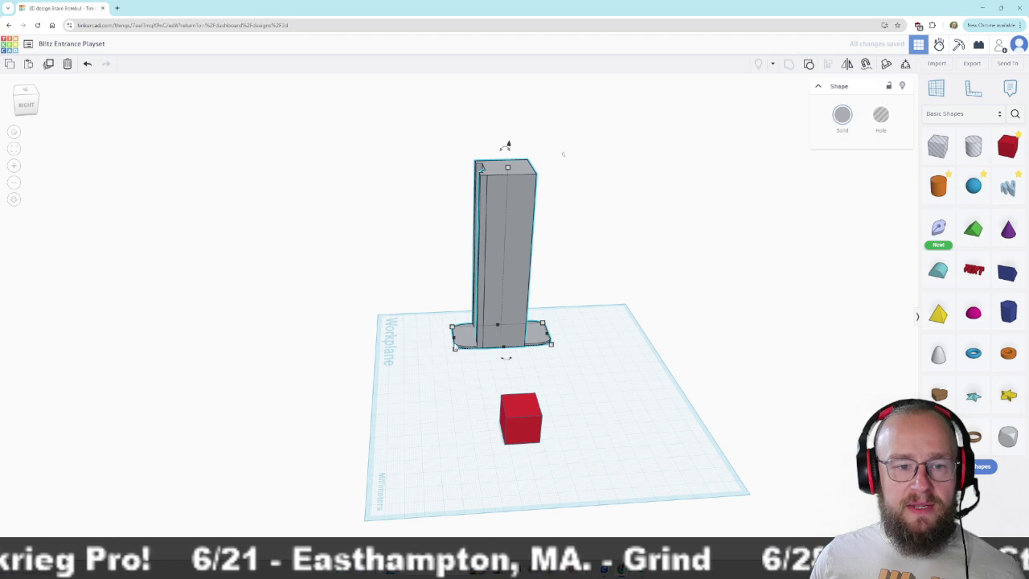
click(507, 435)
click(530, 471)
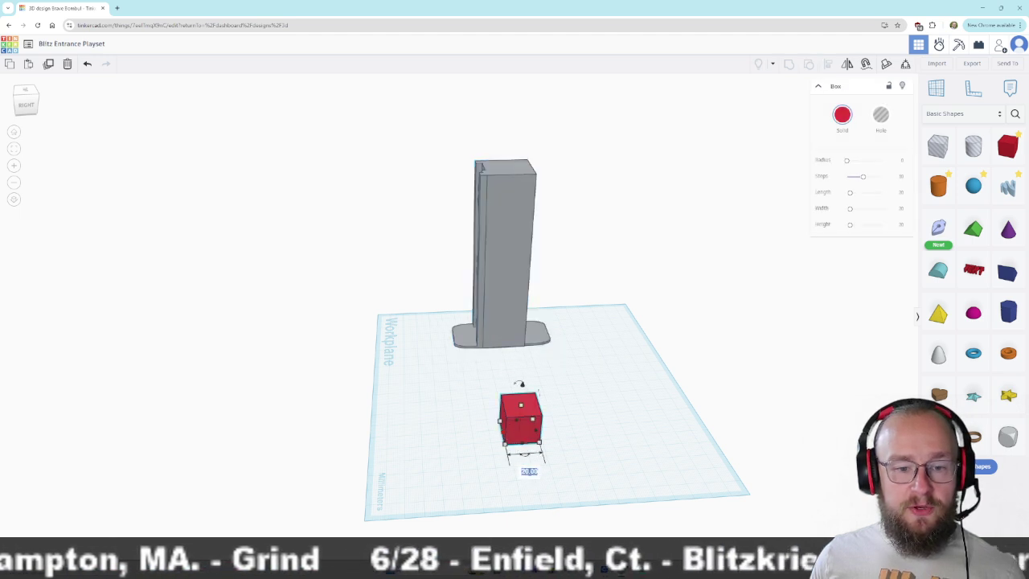
text(70)
key(Return)
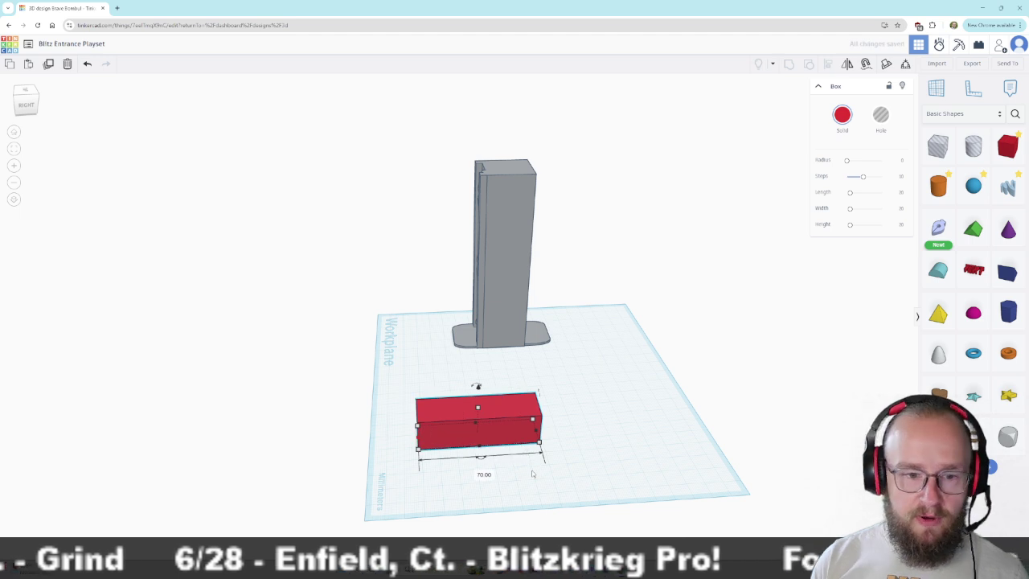
Check the tower base's width and set the red box's width to 30.25 mm.
click(496, 344)
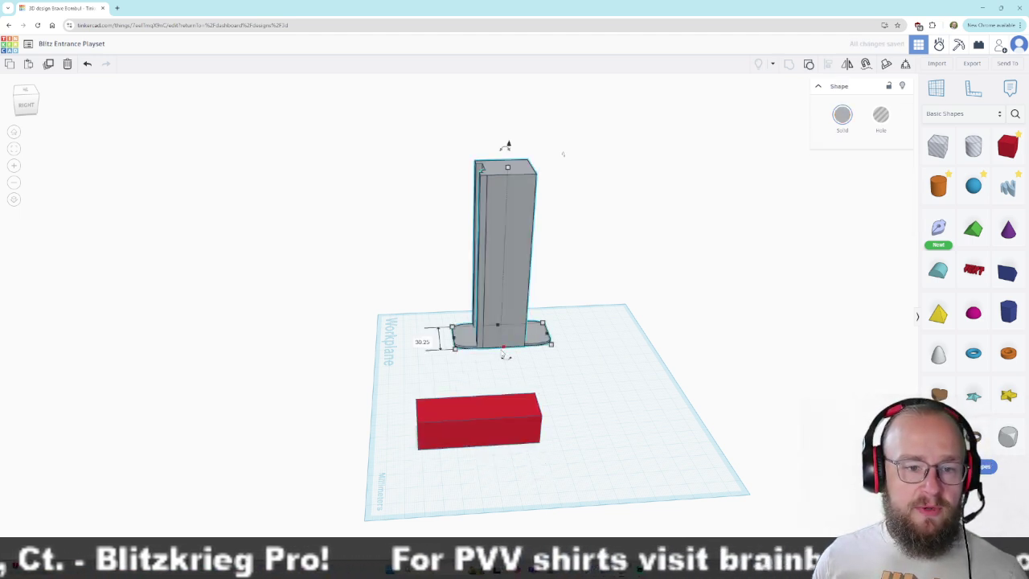
click(450, 424)
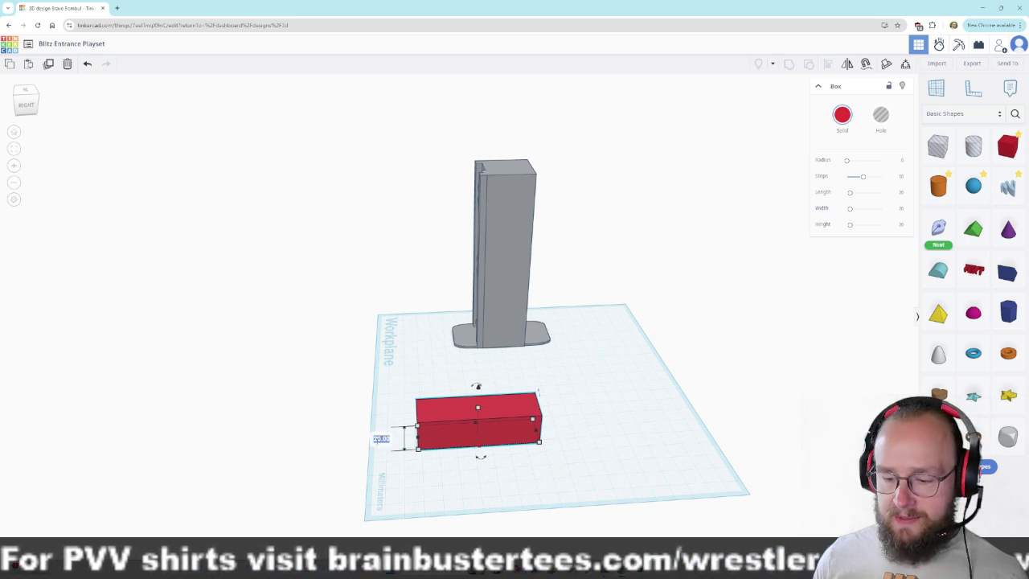
text(30.25)
key(Return)
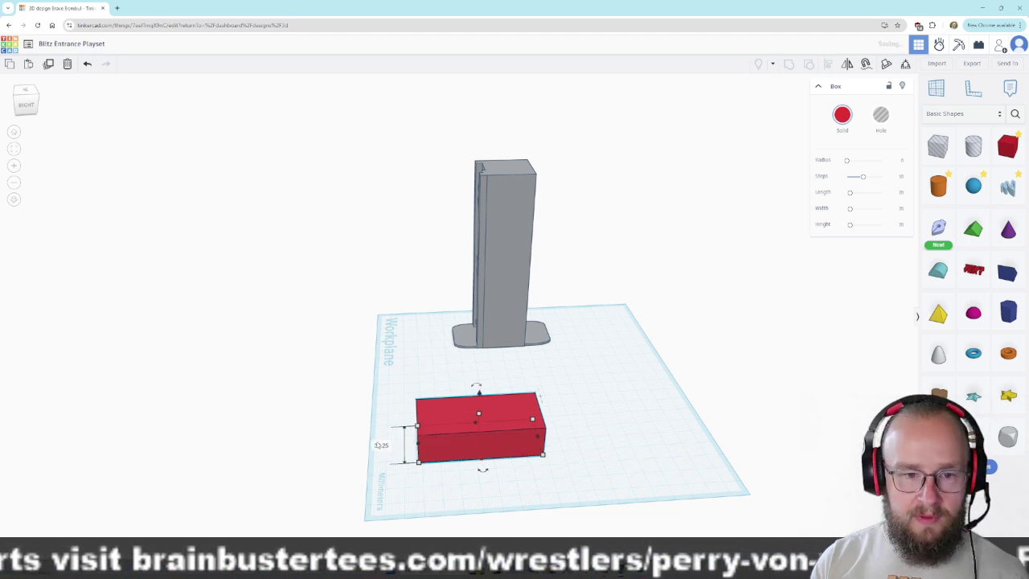
click(576, 378)
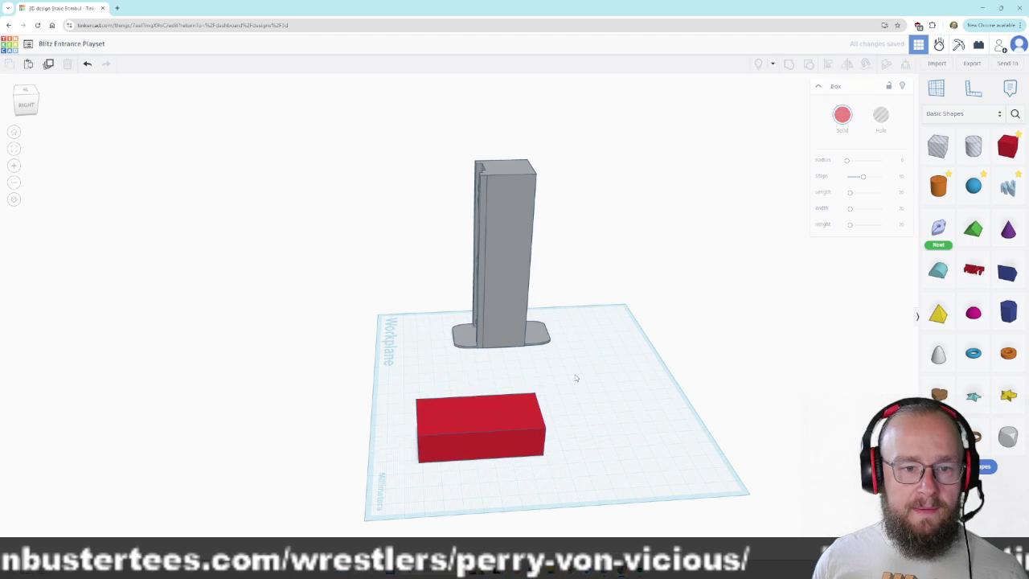
Switch to orthographic projection and show the model straight from the right side.
right_drag(595, 419, 593, 401)
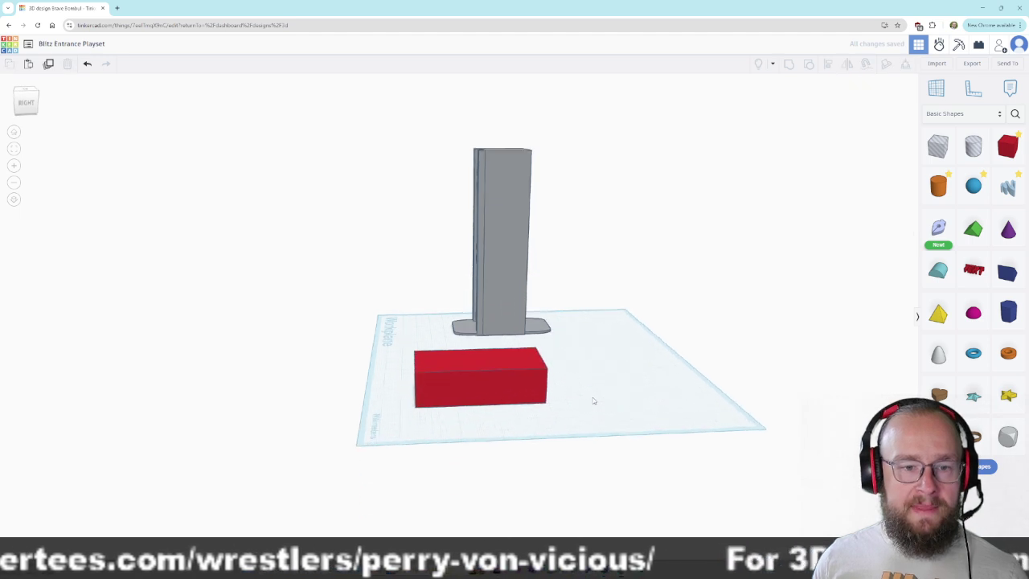
click(14, 202)
click(14, 202)
click(14, 201)
click(13, 202)
click(14, 202)
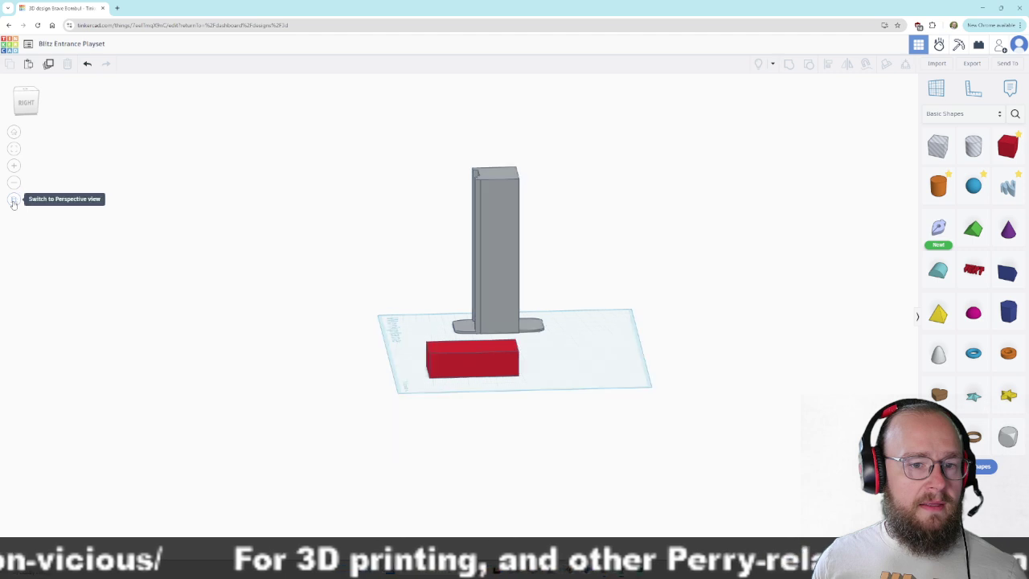
click(26, 103)
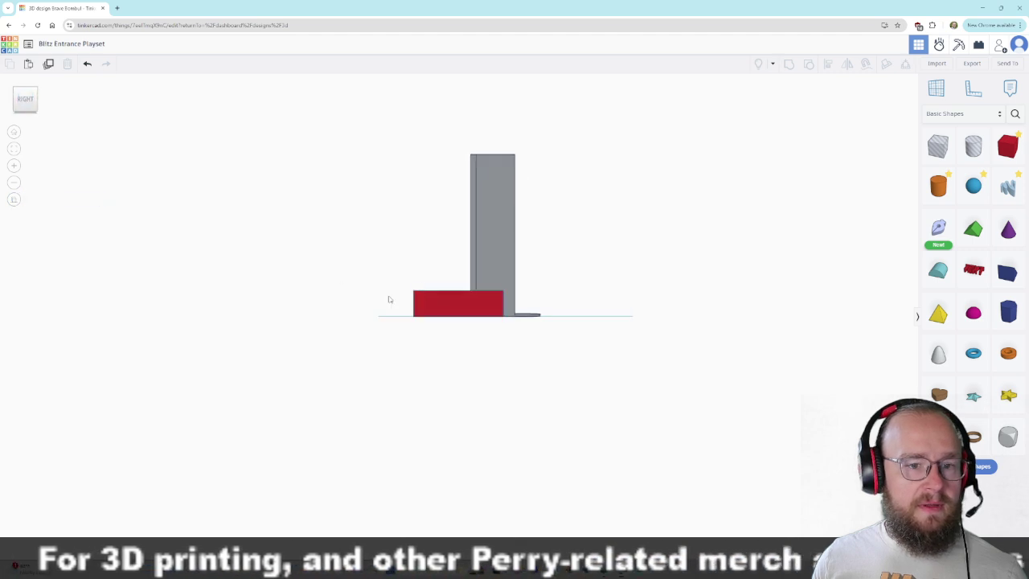
Lower the red box's height to 2 mm so it forms a thin plate.
click(449, 300)
key(f)
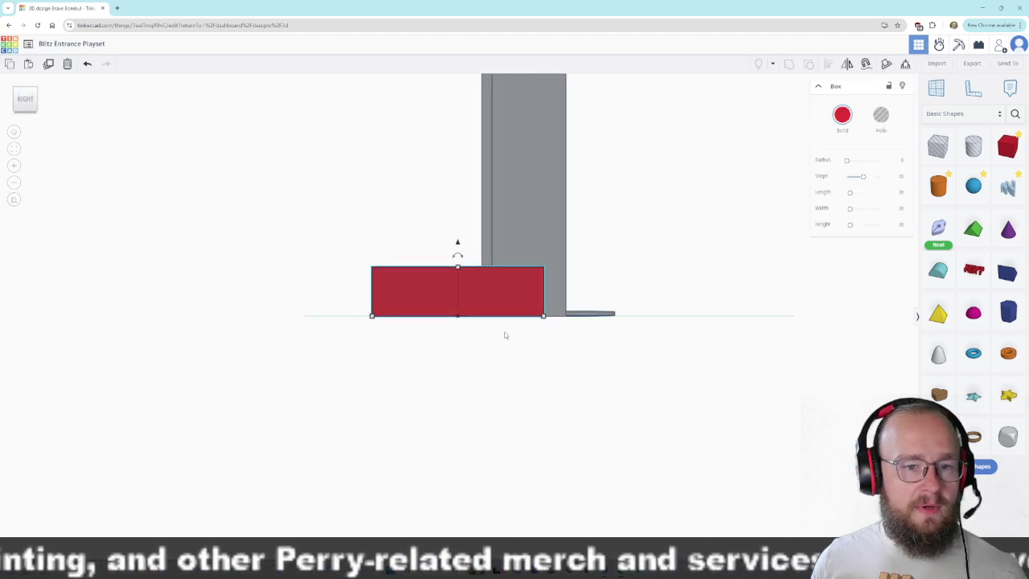
drag(457, 218, 457, 302)
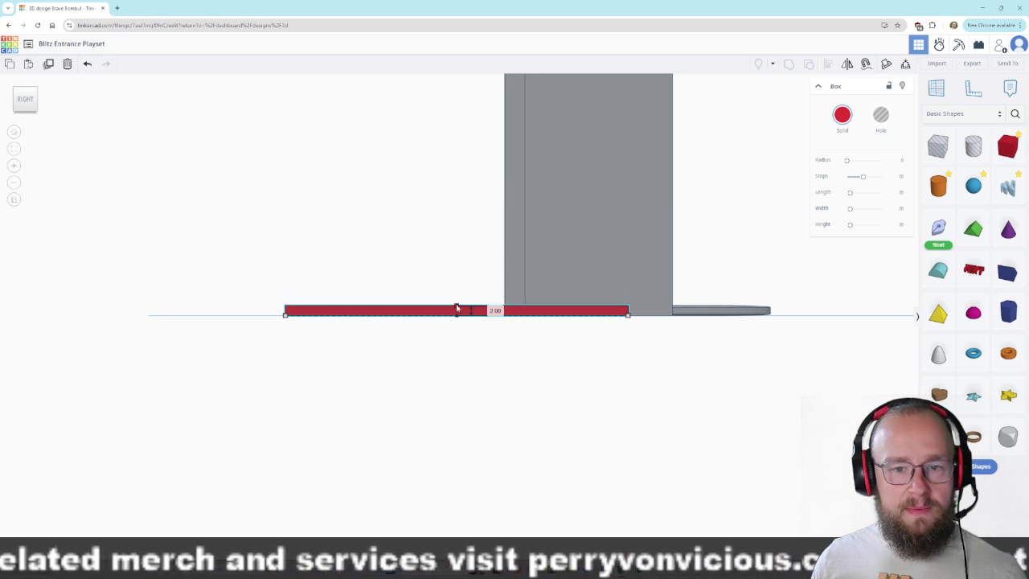
drag(456, 308, 456, 307)
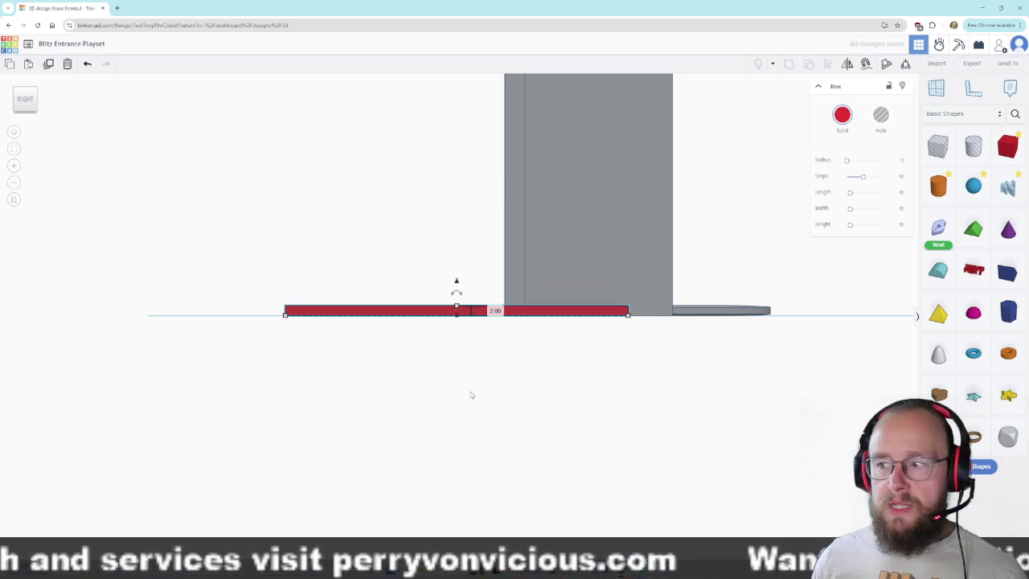
Round the corners of the red plate by increasing its corner radius.
right_drag(424, 370, 632, 420)
scroll(439, 353, down, 3)
scroll(440, 354, down, 3)
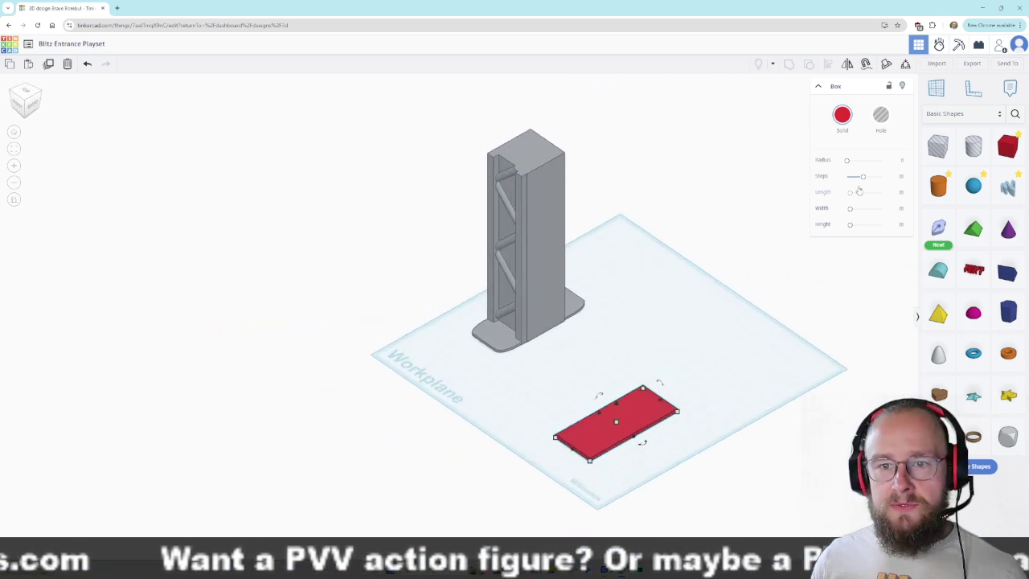
drag(848, 161, 854, 161)
click(735, 368)
Examine the tower and the rounded red plate from the front and right sides.
right_drag(765, 404, 762, 365)
right_drag(432, 356, 572, 352)
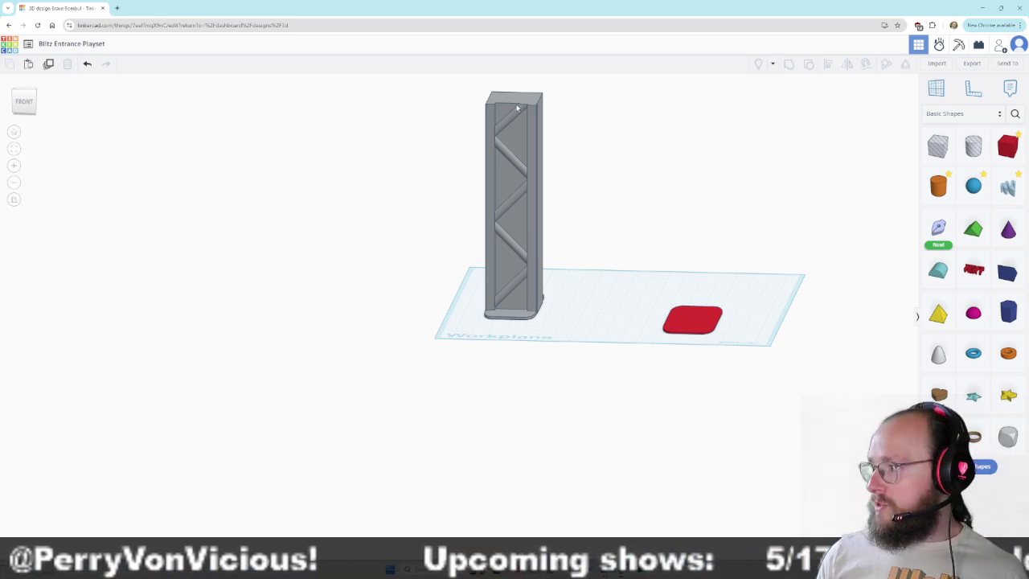
right_drag(771, 230, 772, 219)
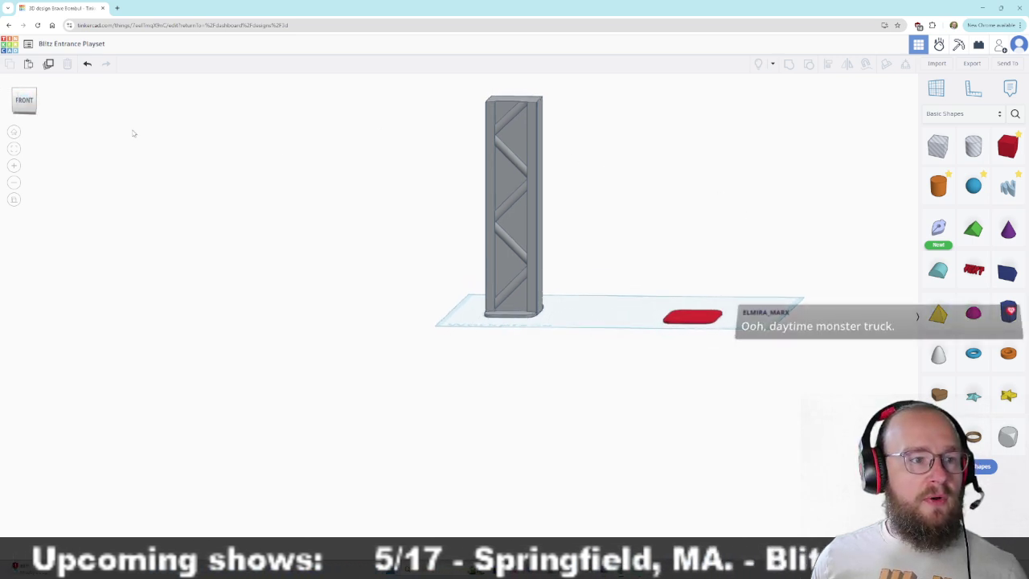
right_drag(587, 182, 497, 222)
right_drag(566, 228, 514, 223)
click(29, 106)
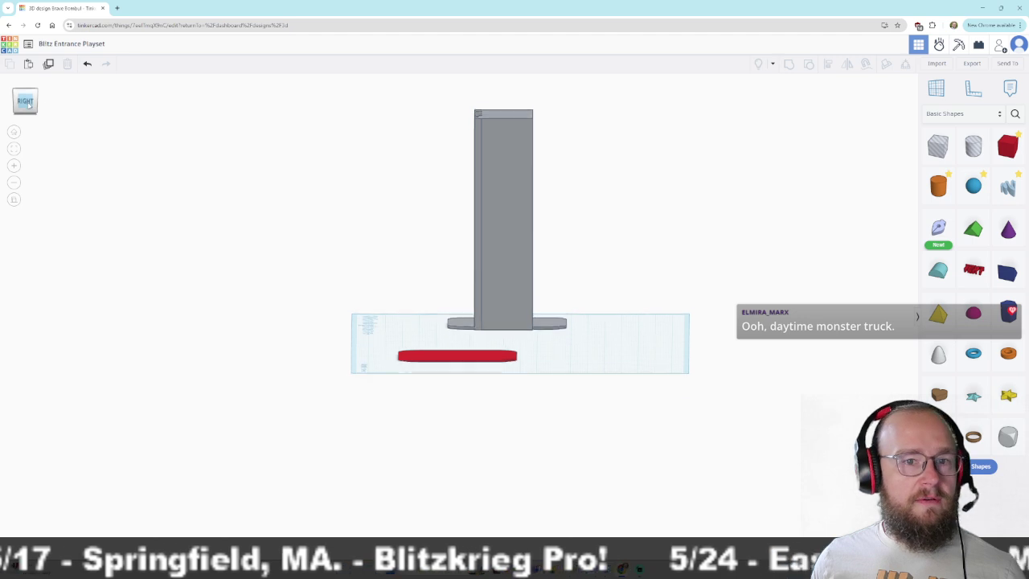
Add a new red box on the workplane beside the tower and stretch its height to about 159 mm.
right_drag(700, 193, 711, 220)
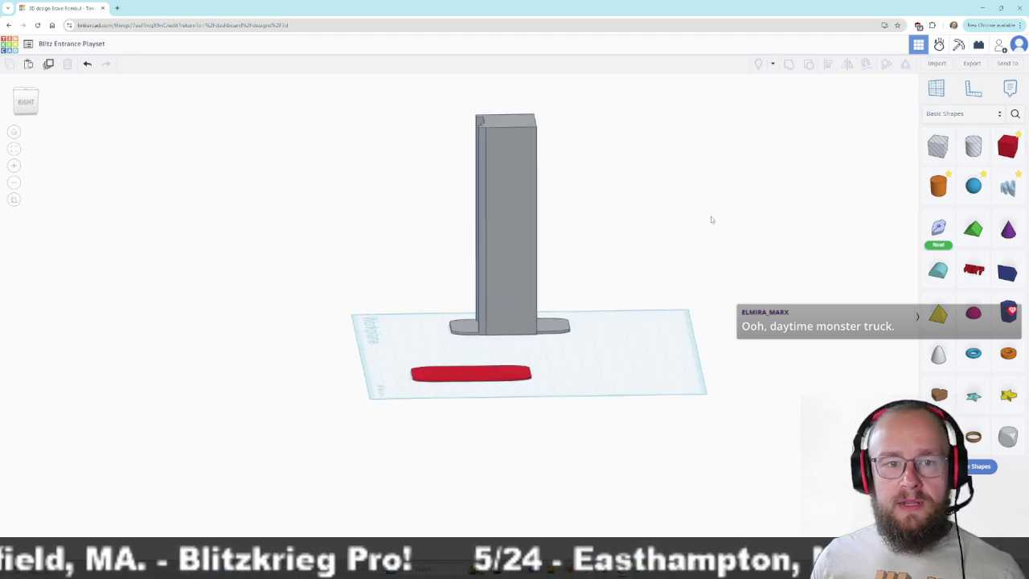
drag(1010, 148, 618, 381)
click(27, 105)
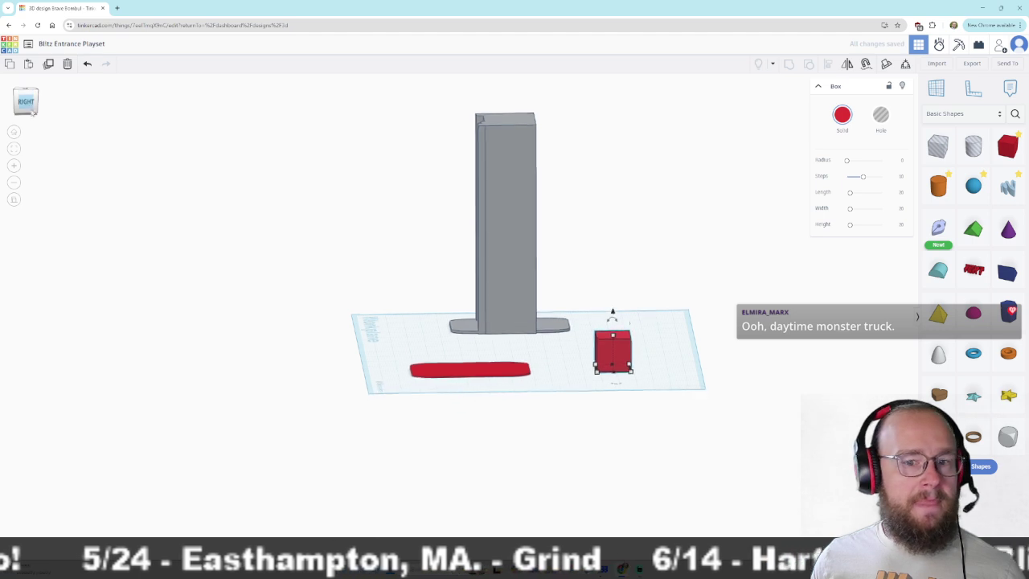
scroll(616, 282, down, 3)
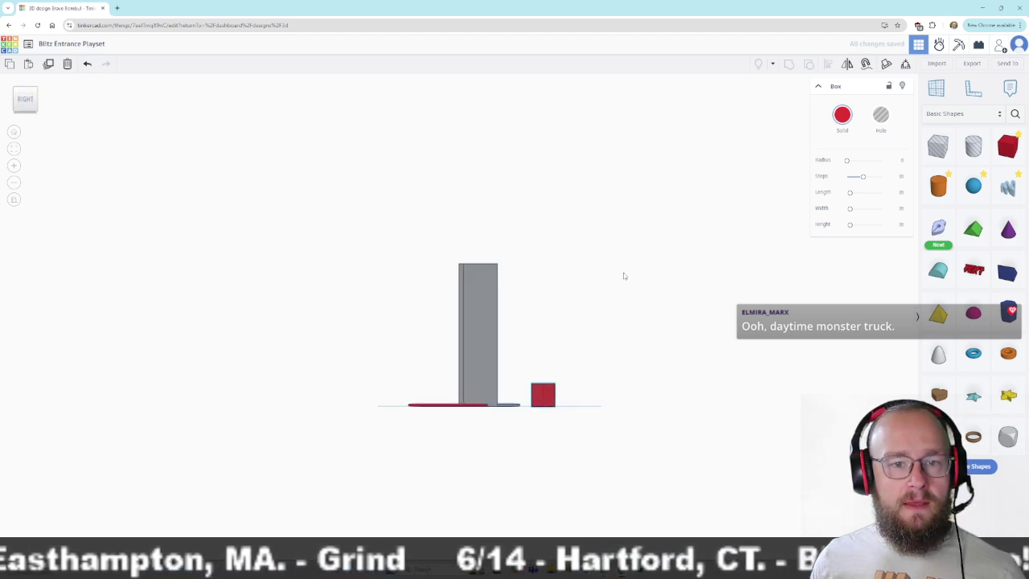
drag(541, 377, 529, 251)
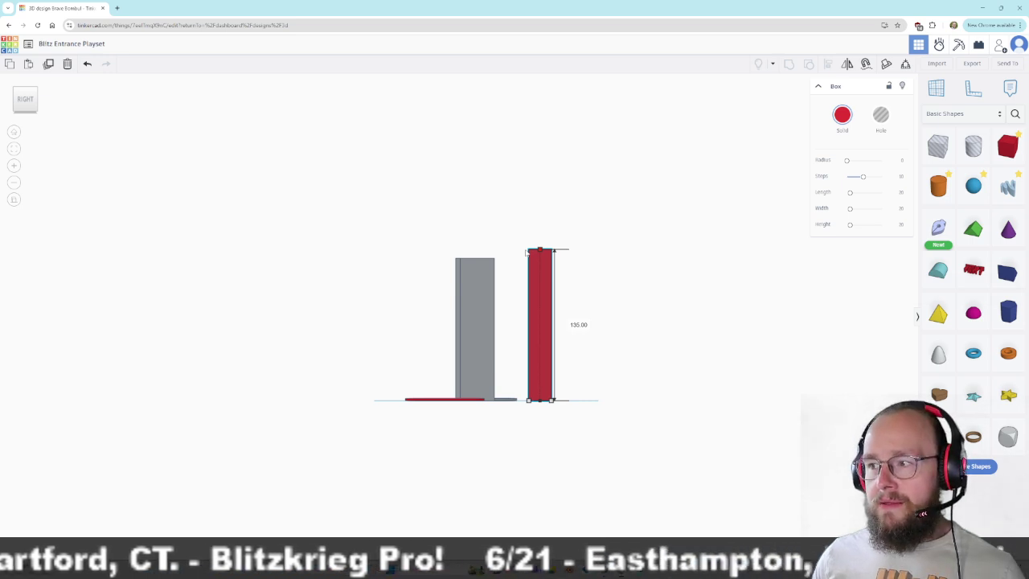
drag(528, 252, 529, 226)
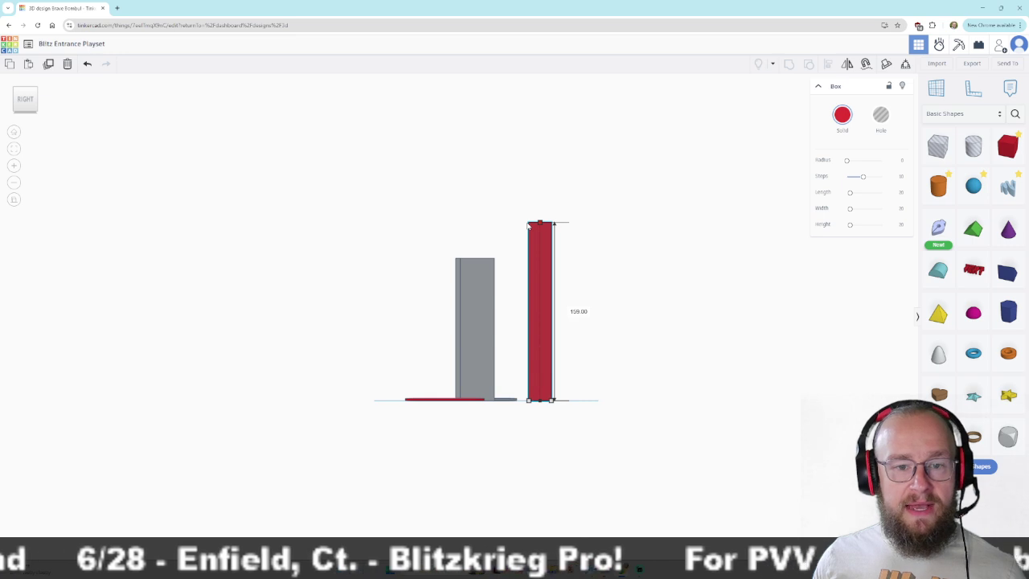
drag(529, 226, 528, 226)
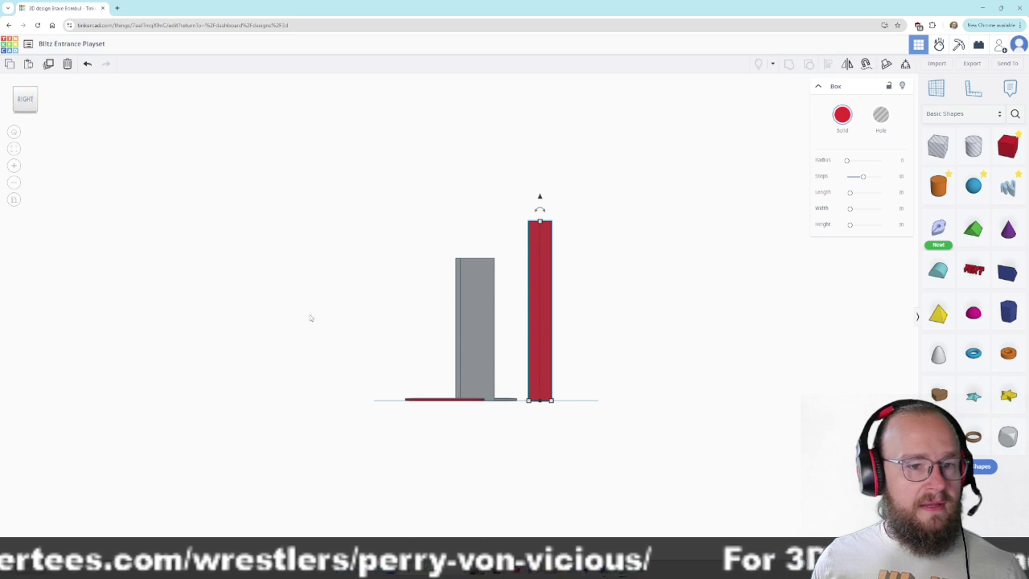
Move the tall red column 51 mm toward the rounded red base plate.
scroll(332, 336, up, 5)
scroll(393, 327, up, 1)
drag(637, 367, 514, 365)
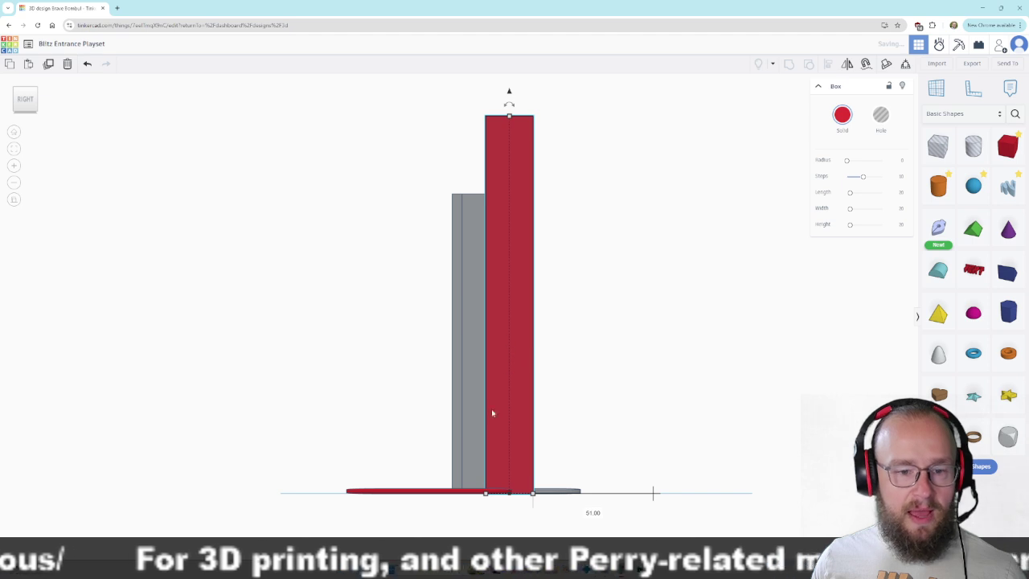
Deepen the red column along the base plate's length to match the depth of the tower's main body.
right_drag(647, 431, 650, 440)
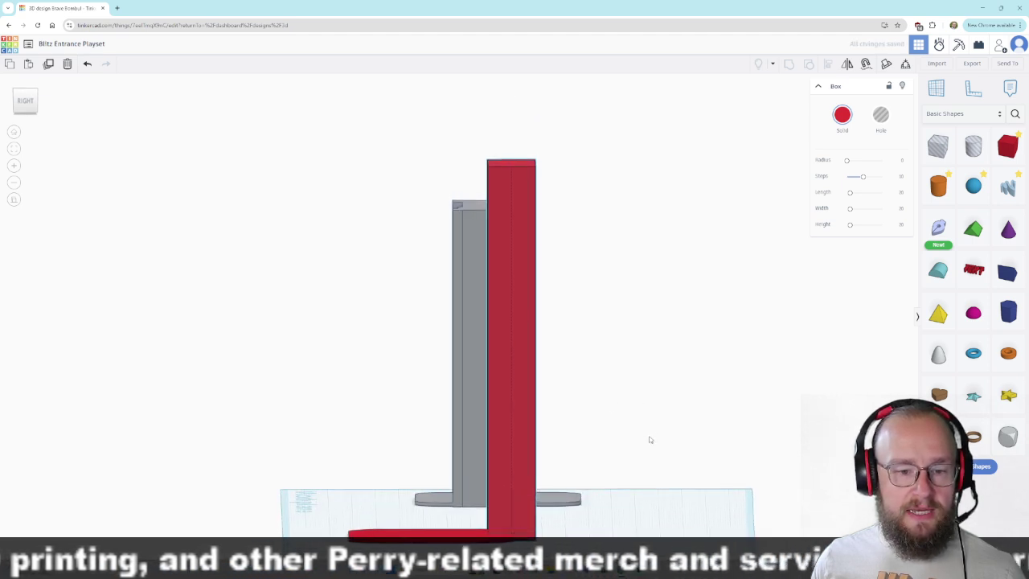
click(25, 94)
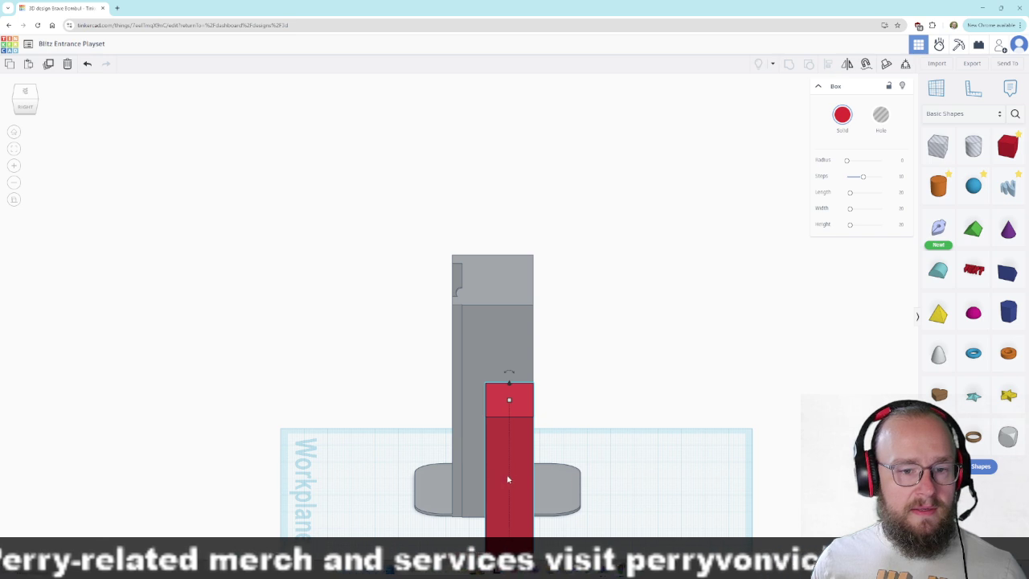
scroll(507, 476, down, 2)
middle_drag(616, 464, 595, 399)
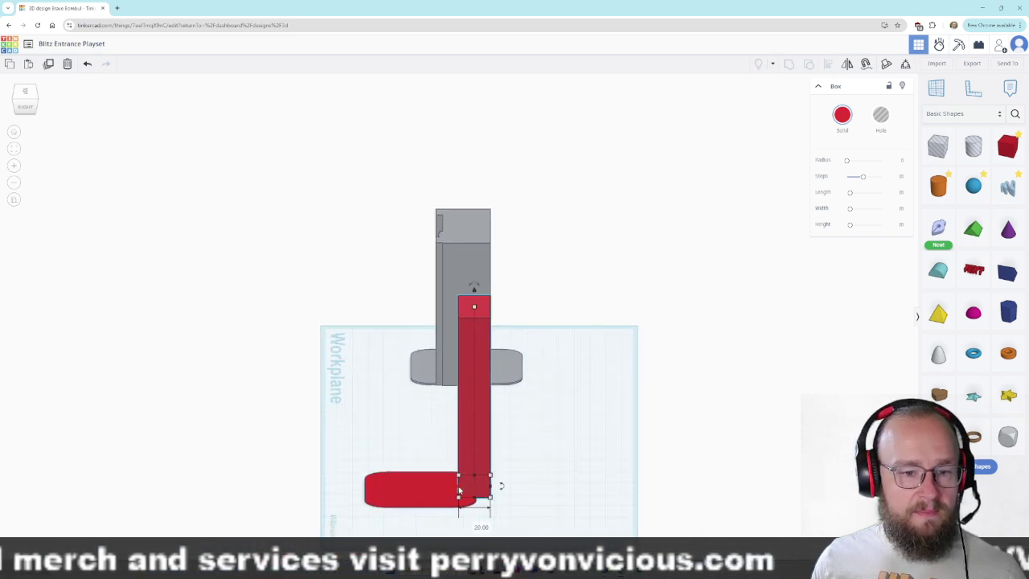
drag(459, 491, 442, 486)
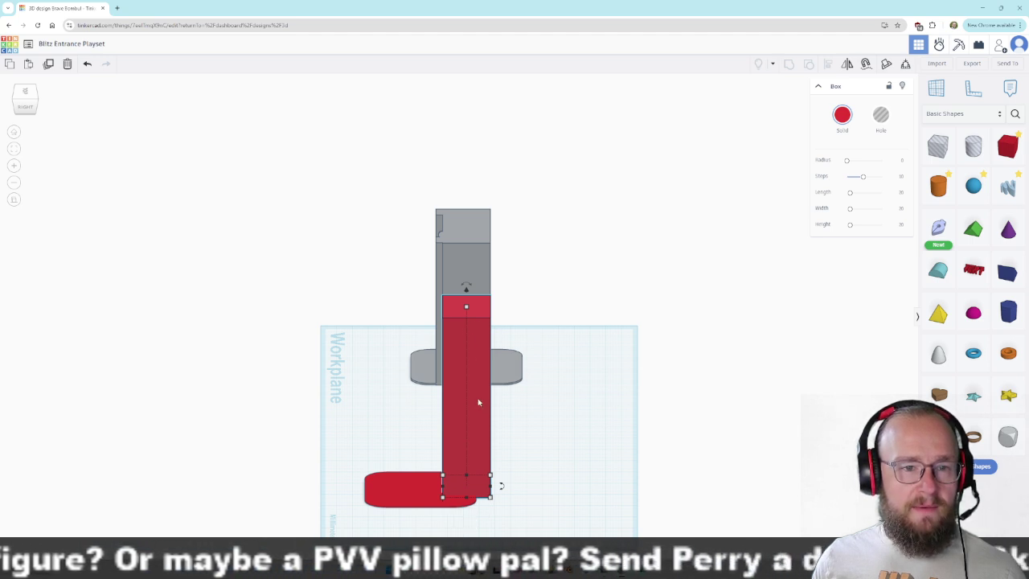
Check the truss tower's width and set the red column's width to the same 30.25 mm.
right_drag(361, 410, 454, 394)
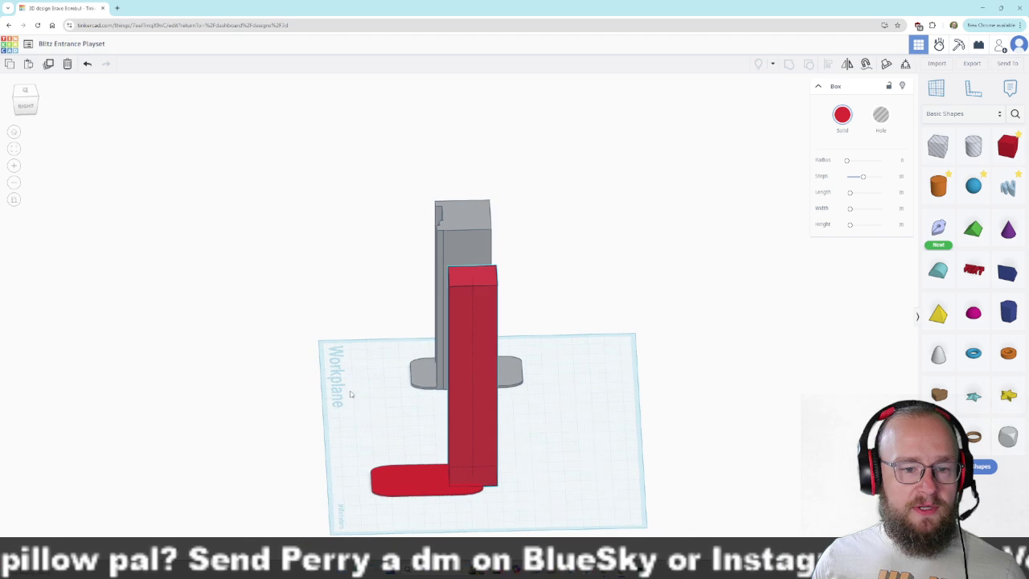
right_drag(453, 396, 429, 348)
click(438, 361)
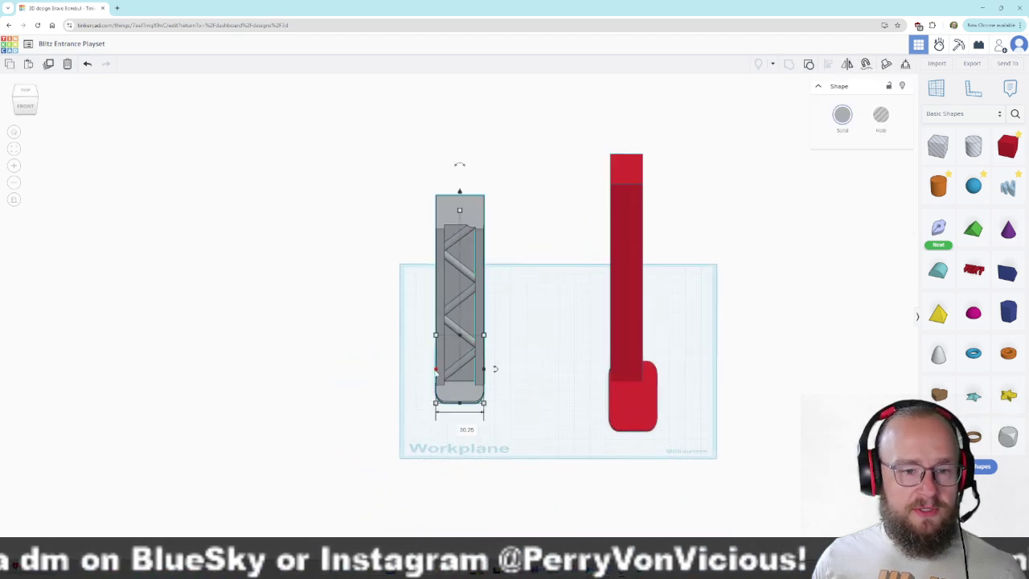
click(631, 311)
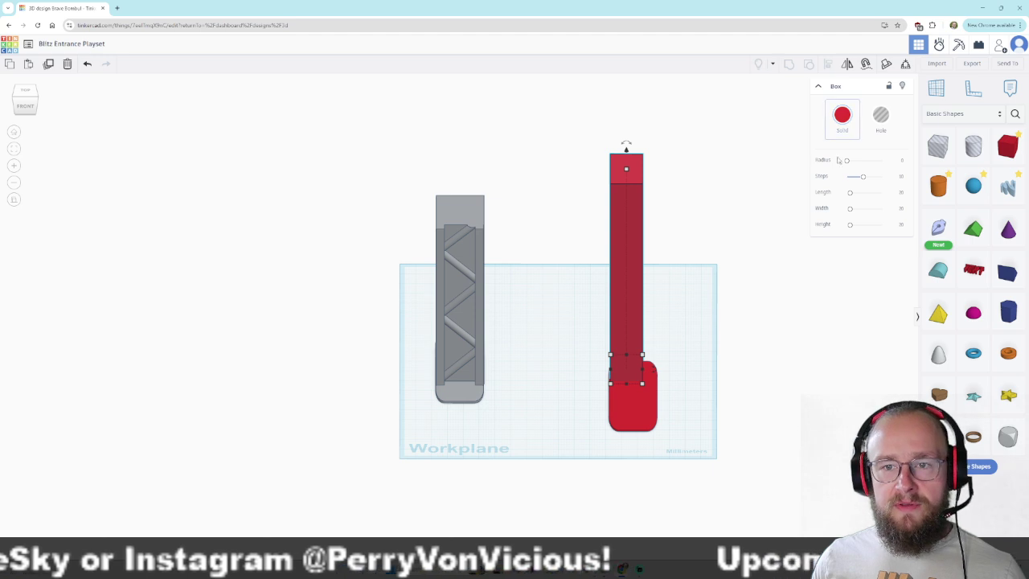
click(612, 370)
click(626, 408)
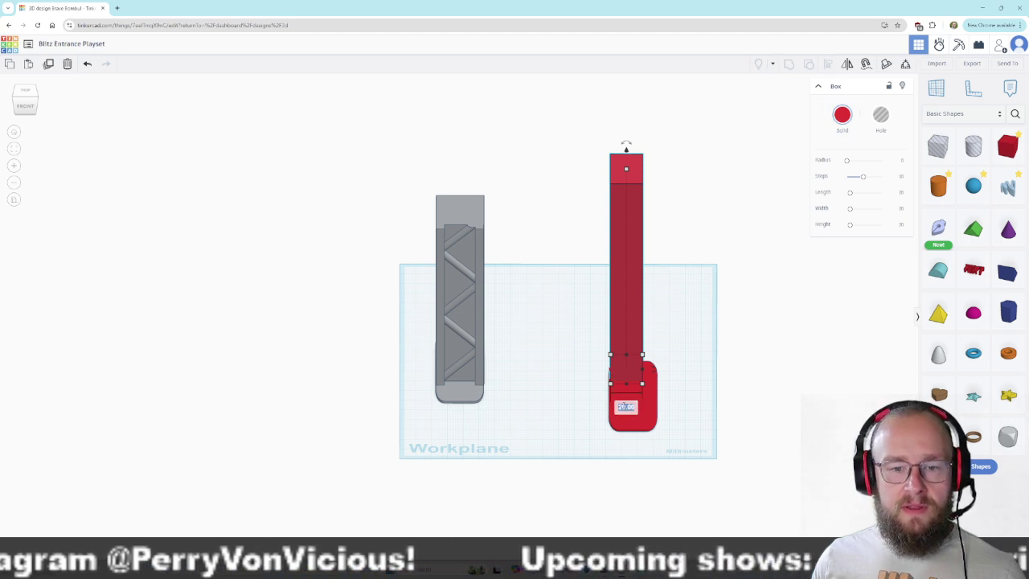
text(8)
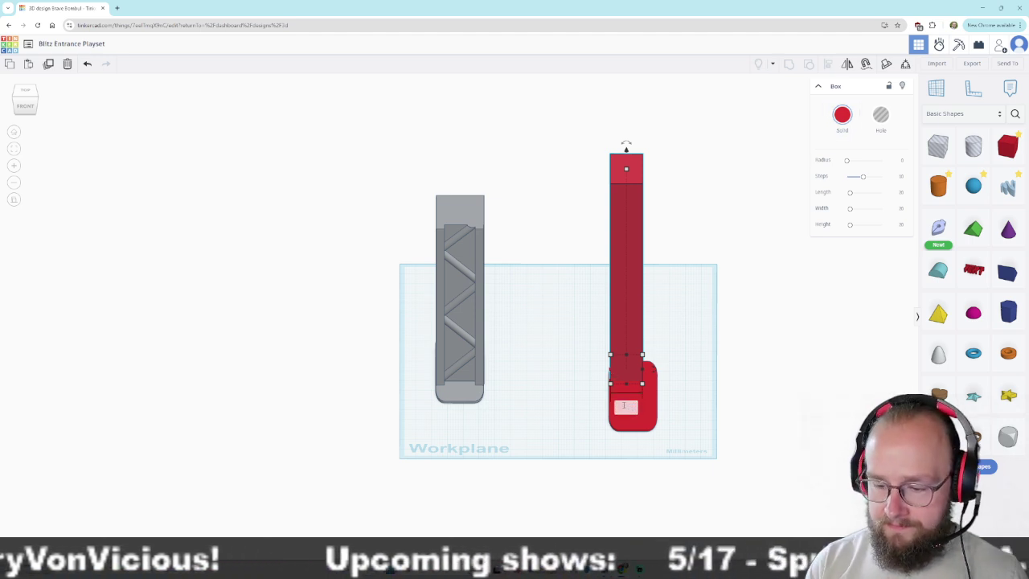
text(0)
key(Return)
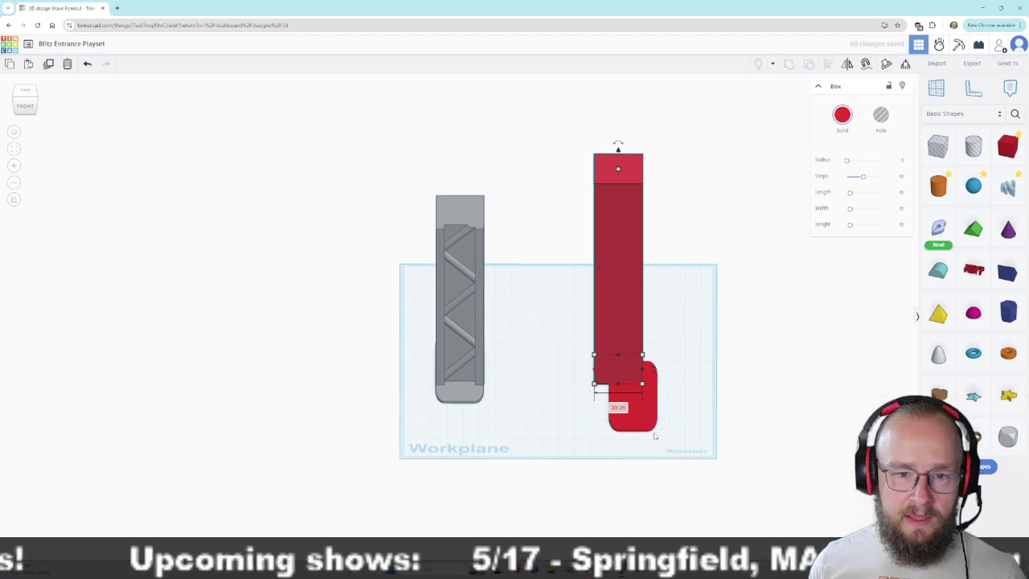
Nudge the red column over the rounded base plate so its sides line up with the plate's long edges.
key(Right)
key(Right)
key(Right)
key(Right)
key(Right)
key(Right)
key(Right)
key(Right)
key(Right)
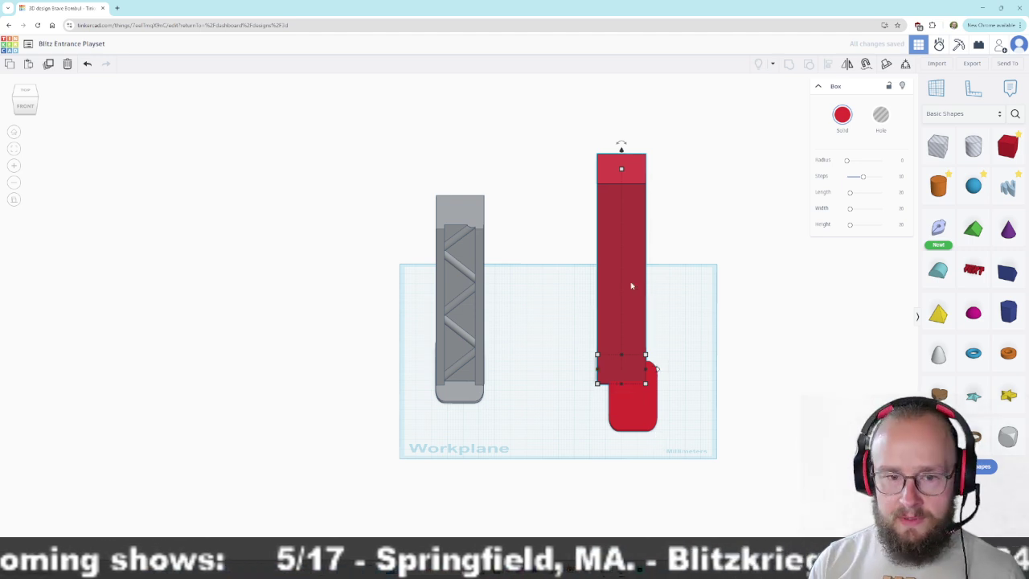
key(ctrl+Down)
key(ctrl+Down)
key(ctrl+Down)
key(ctrl+Down)
key(ctrl+Down)
key(ctrl+Down)
key(ctrl+Down)
key(ctrl+Down)
key(ctrl+Down)
key(ctrl+Down)
key(ctrl+Down)
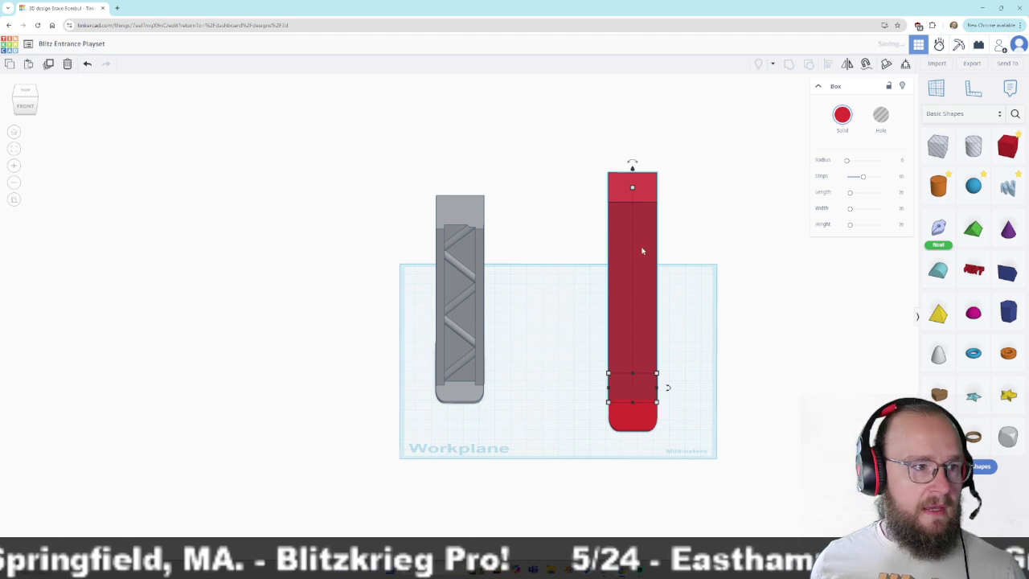
From the side, nudge the red column along the base plate's length until it is roughly centred.
right_drag(227, 209, 68, 131)
click(28, 101)
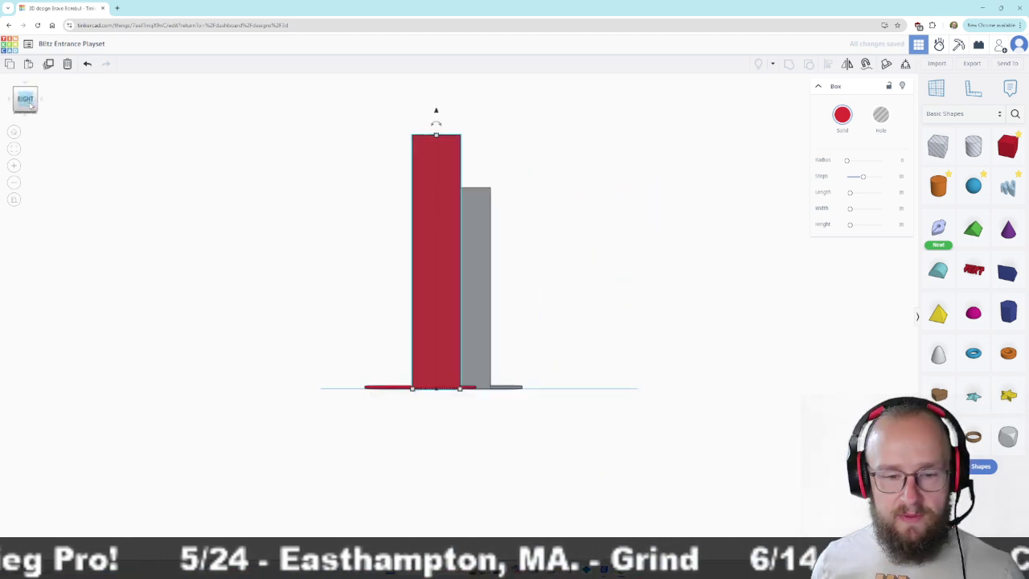
key(Left)
key(Left)
key(Left)
key(Left)
key(Right)
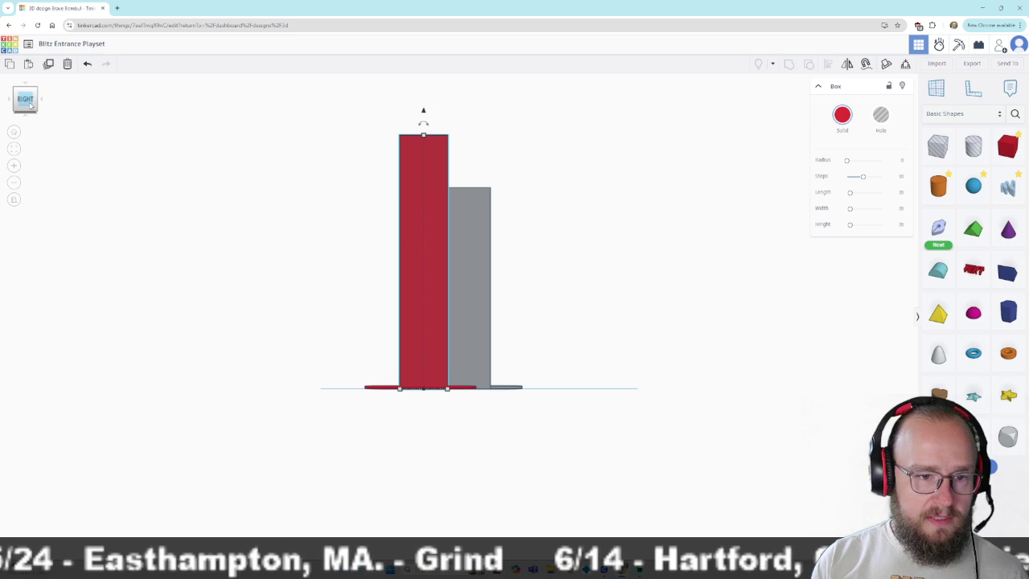
Delete the grey truss tower.
right_drag(248, 297, 503, 337)
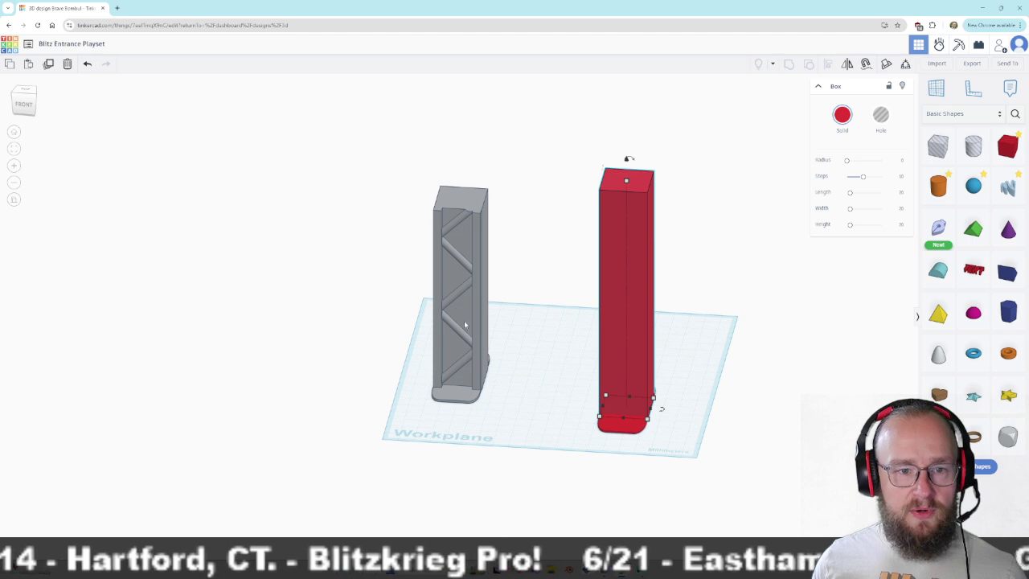
click(464, 313)
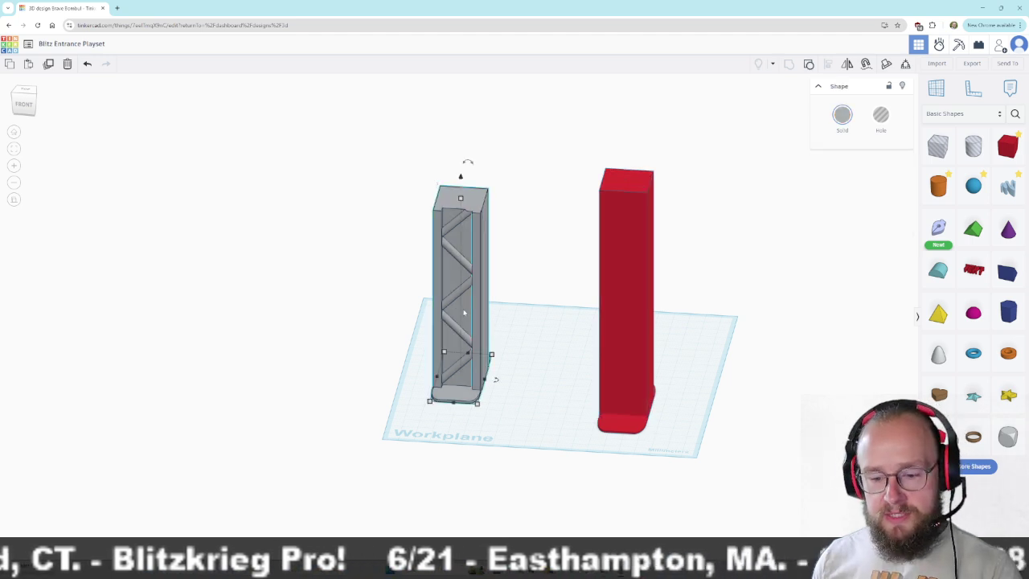
key(Delete)
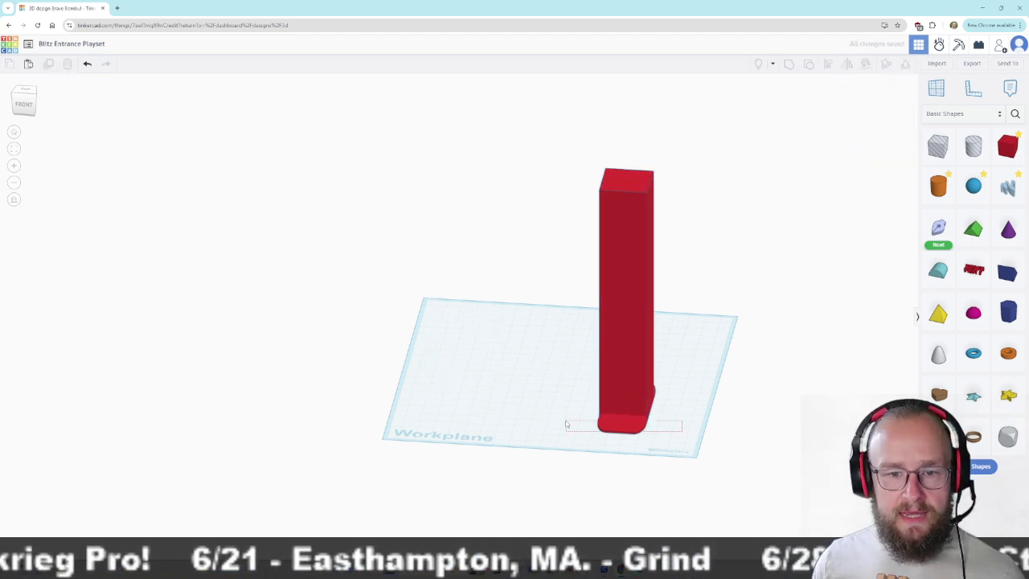
Move the red column and its base plate together to the middle of the workplane.
click(620, 354)
drag(620, 354, 540, 356)
click(649, 391)
right_drag(656, 394, 450, 280)
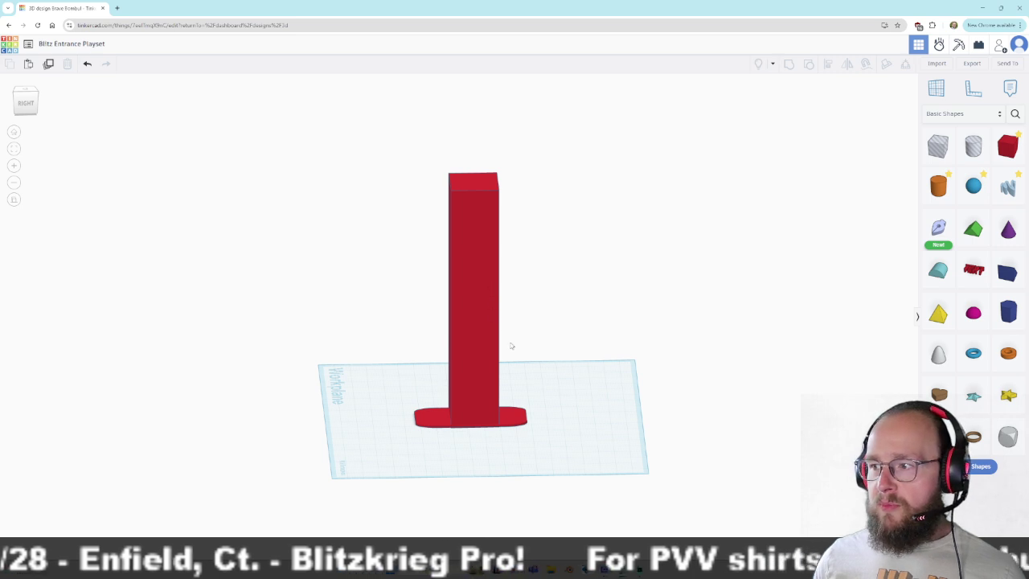
right_drag(410, 368, 605, 375)
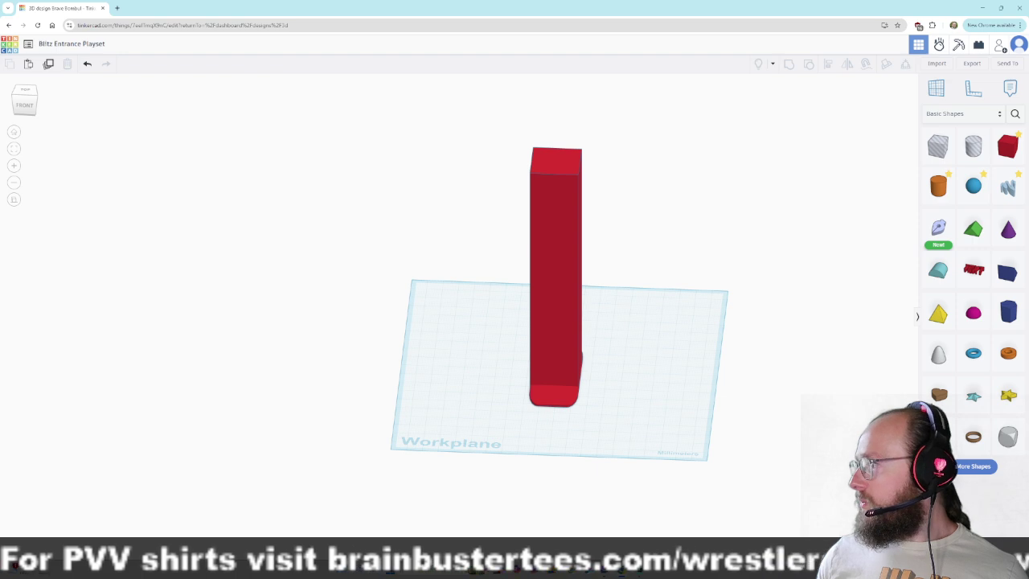
Bring up the reference photo of the Blitzkrieg Pro entrance banners, examine their shape, and put it away again.
drag(1028, 106, 588, 61)
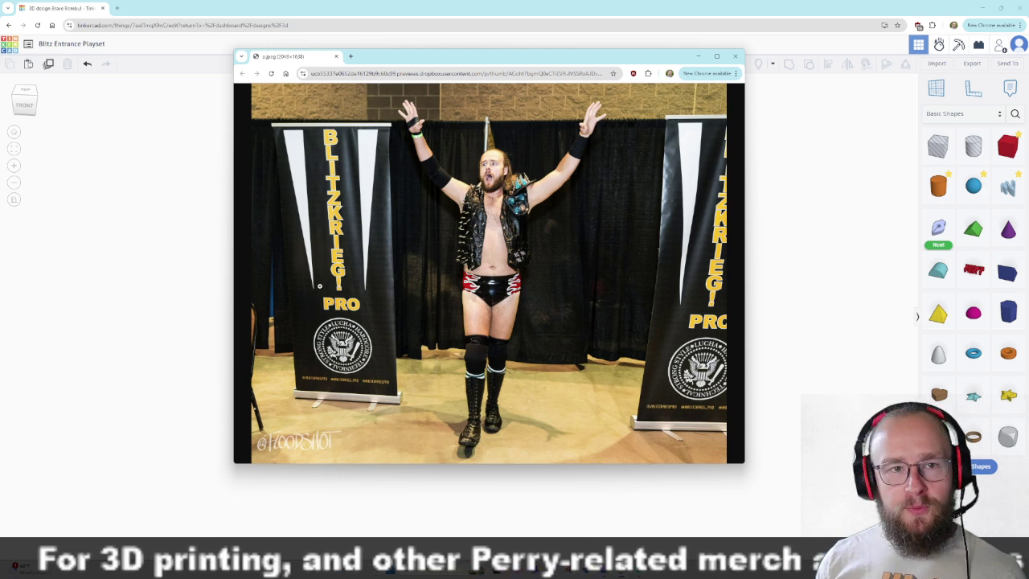
drag(488, 57, 1028, 97)
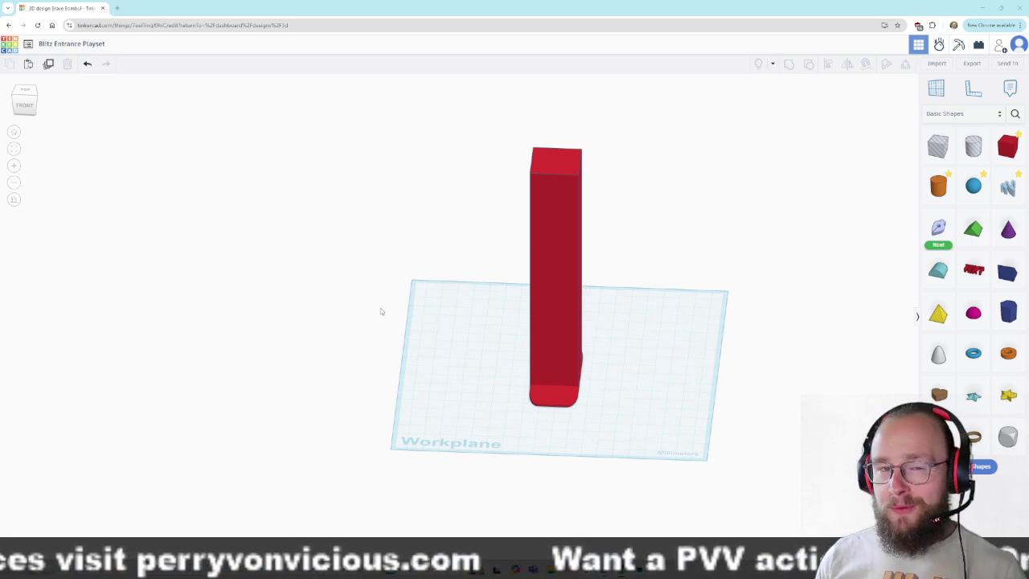
mouse_move(691, 326)
right_down()
mouse_move(657, 292)
mouse_move(501, 316)
mouse_move(701, 313)
right_up()
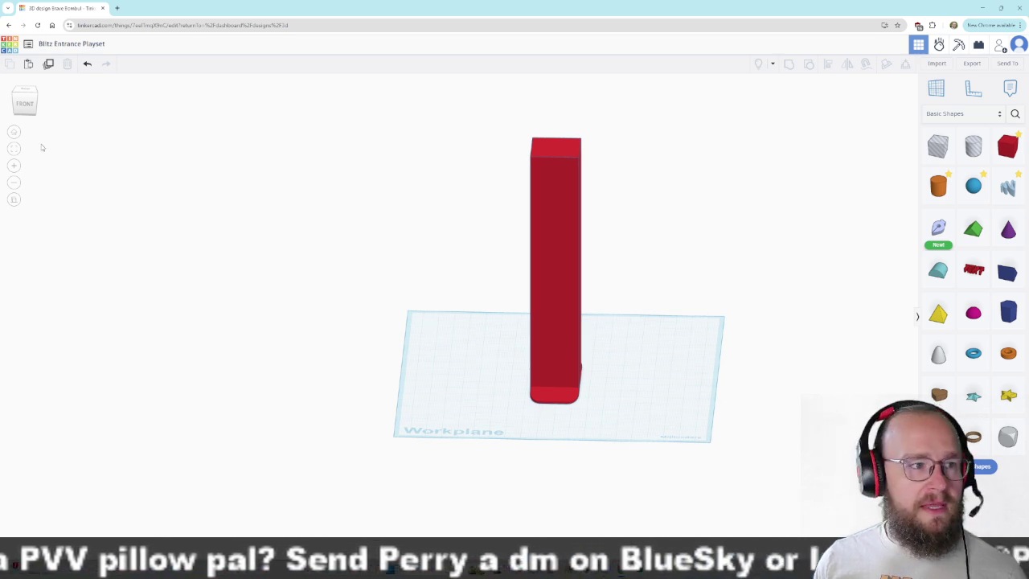
Shrink the red column's footprint to 25 by 25 mm from all four sides, keeping it inside the base plate.
click(25, 91)
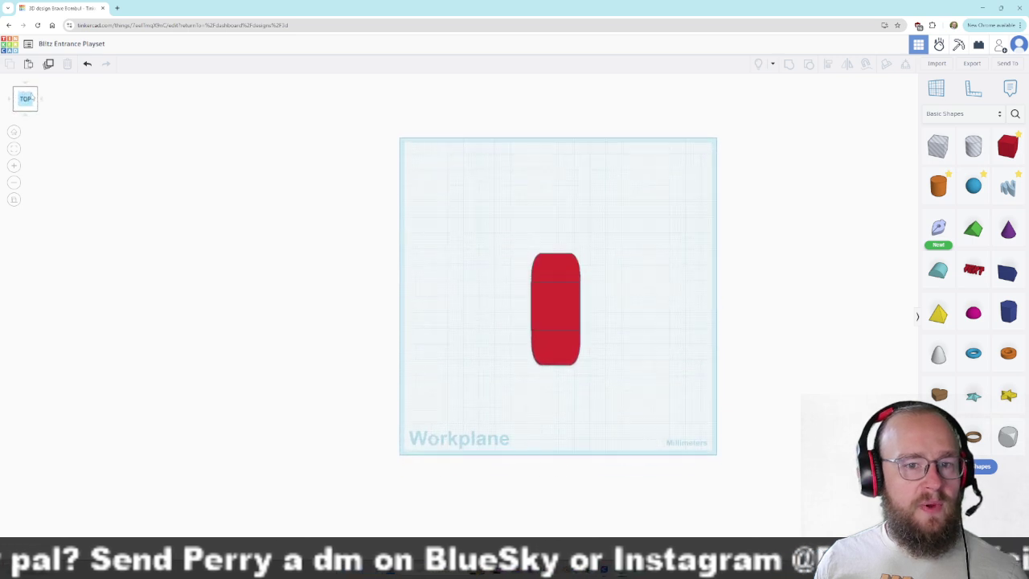
click(565, 303)
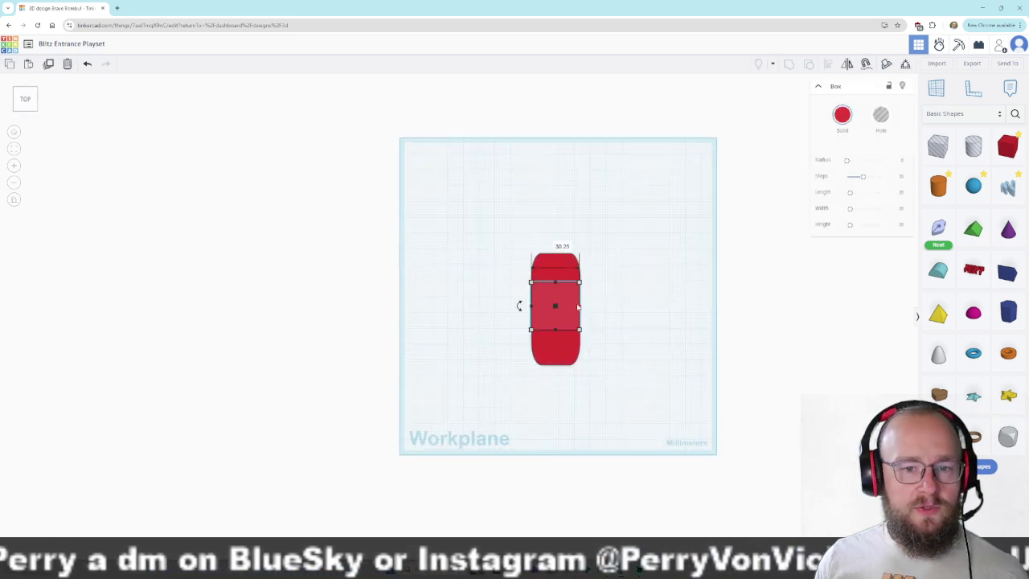
drag(579, 306, 576, 308)
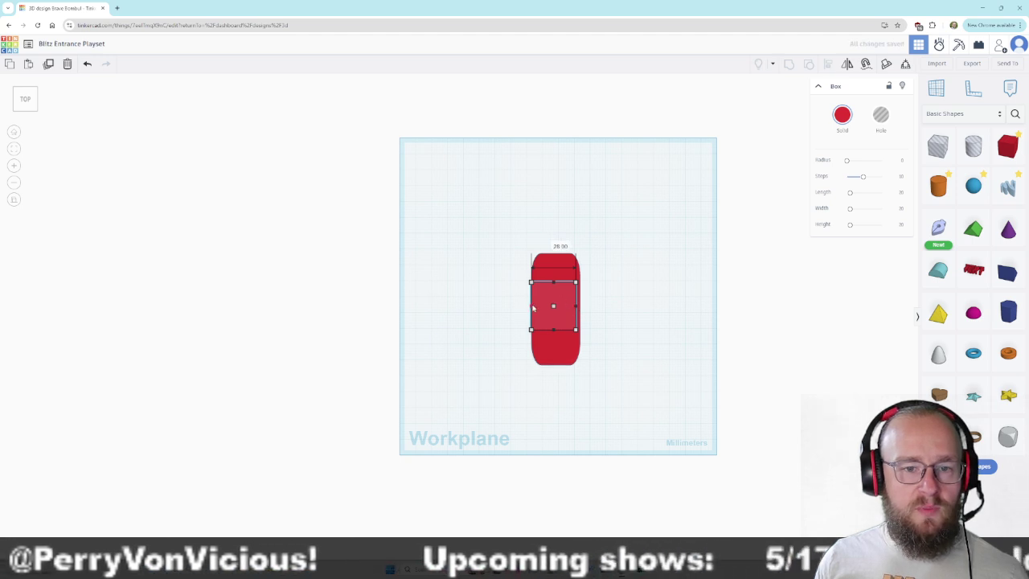
drag(535, 308, 537, 308)
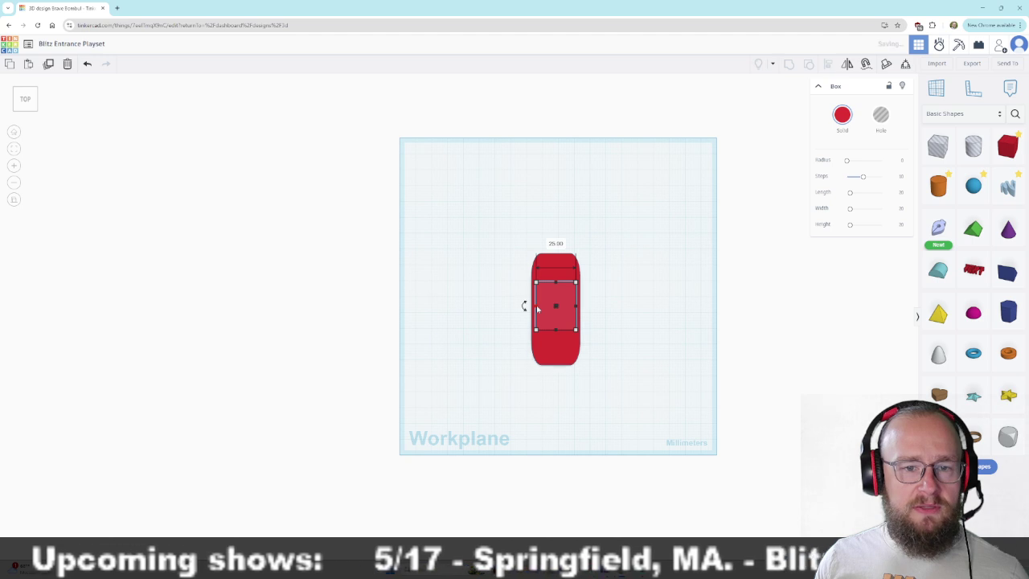
drag(557, 286, 558, 288)
drag(555, 339, 555, 329)
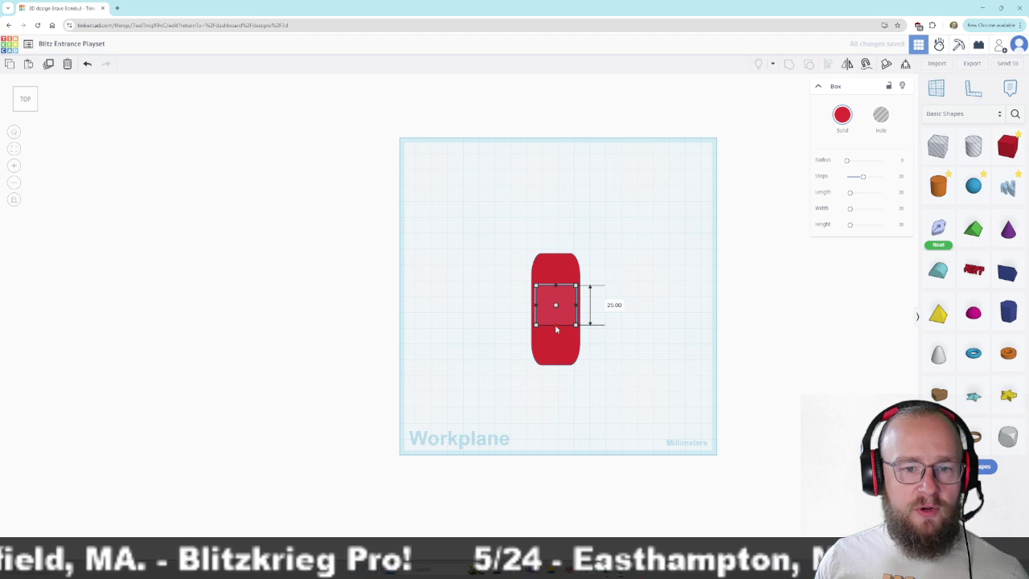
click(663, 360)
right_drag(663, 359, 423, 313)
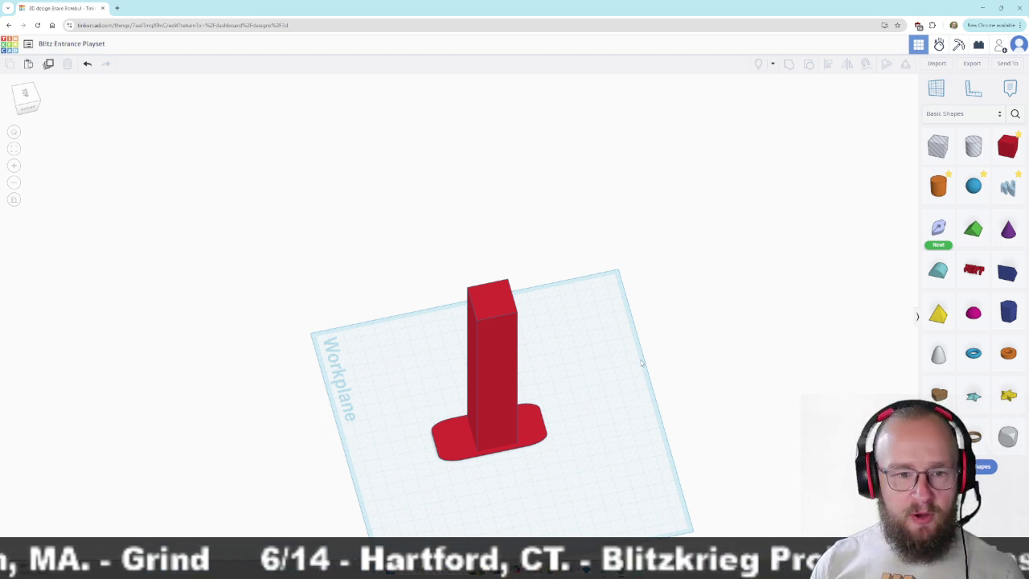
Examine the red column and its base plate straight on from the right and front sides and from above at an angle.
right_drag(627, 490, 592, 430)
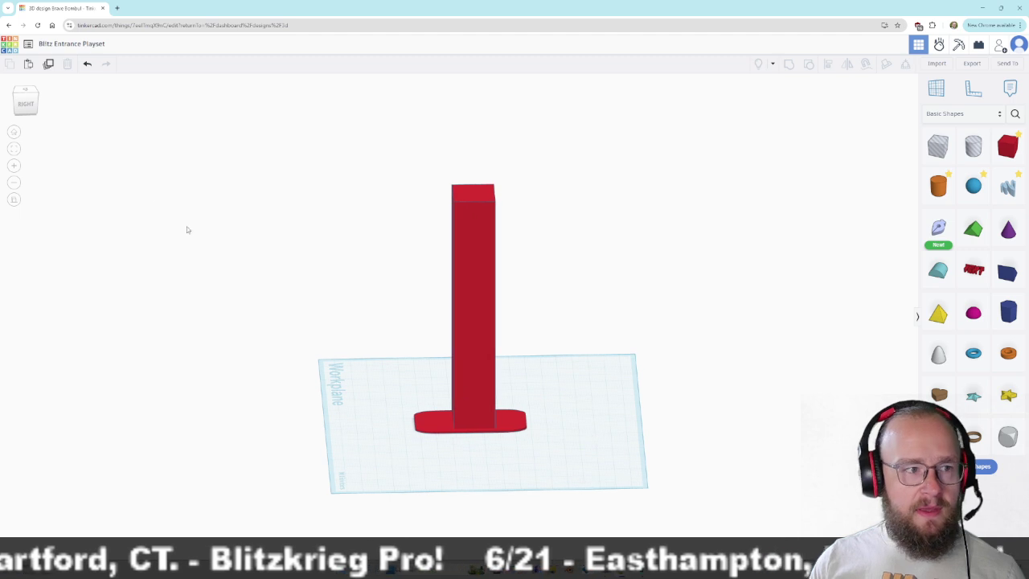
click(25, 104)
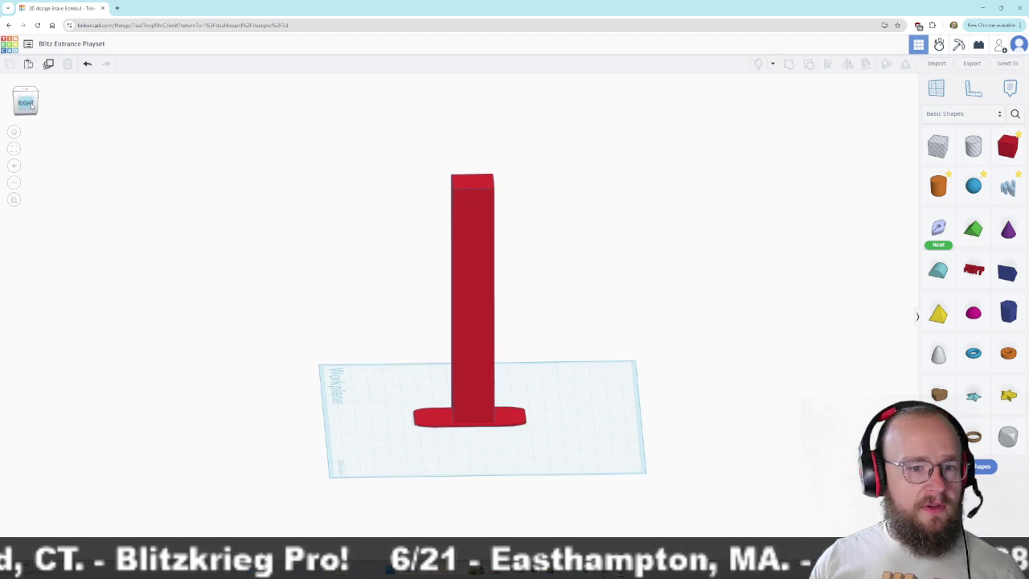
click(466, 307)
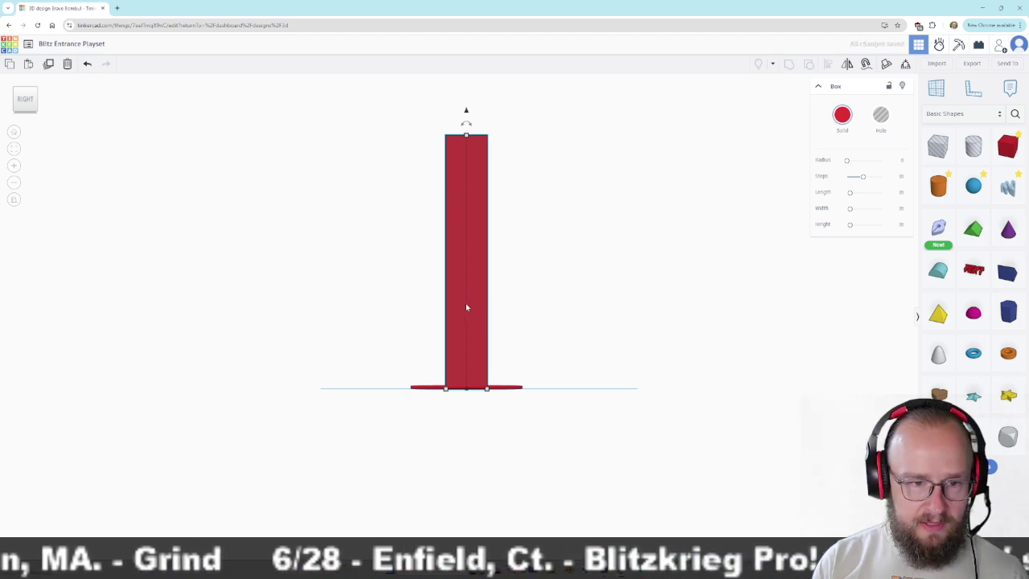
click(608, 343)
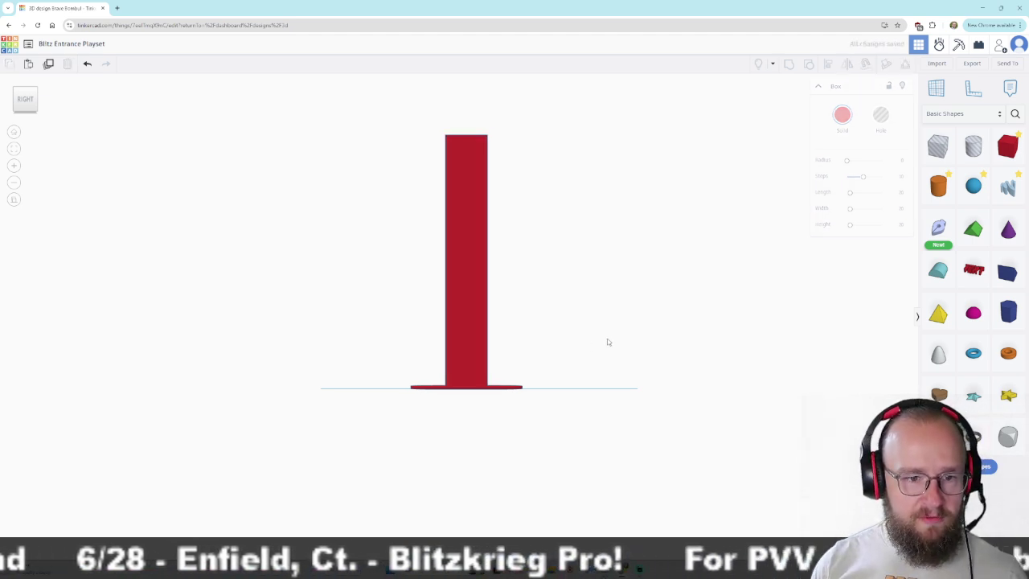
right_drag(616, 335, 747, 386)
right_drag(461, 470, 554, 487)
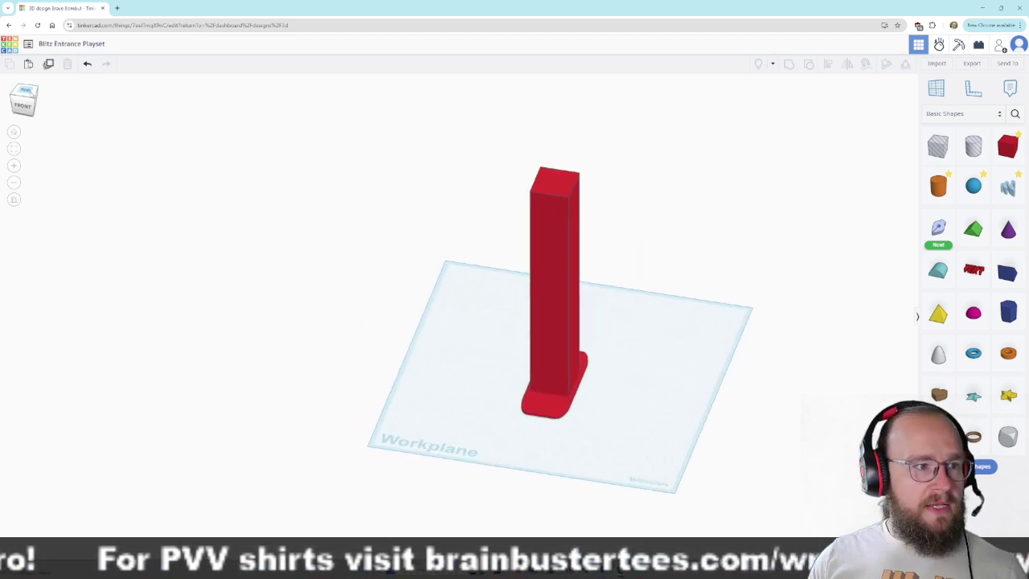
click(22, 106)
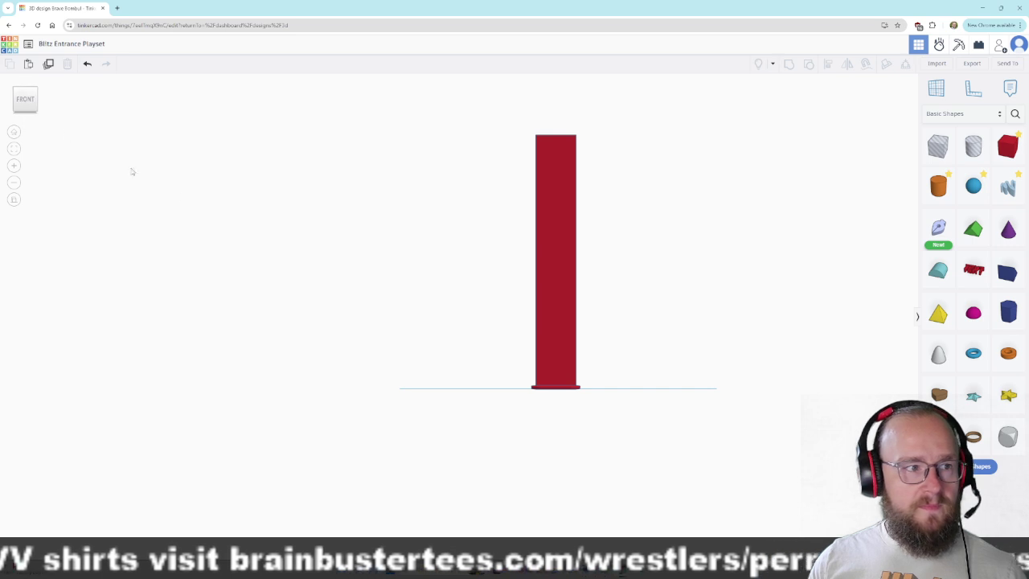
scroll(252, 255, up, 5)
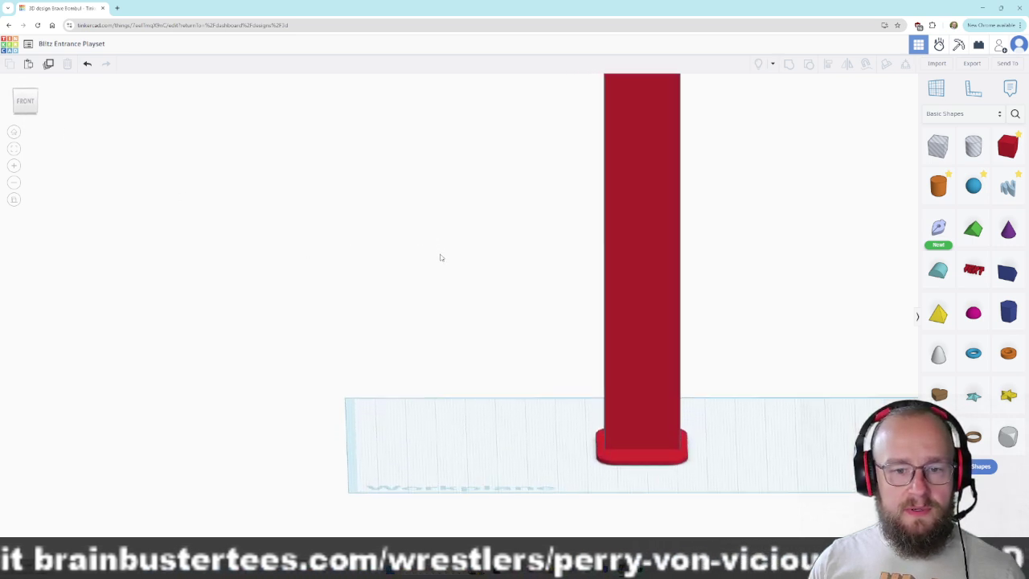
middle_drag(461, 255, 314, 318)
scroll(313, 318, down, 3)
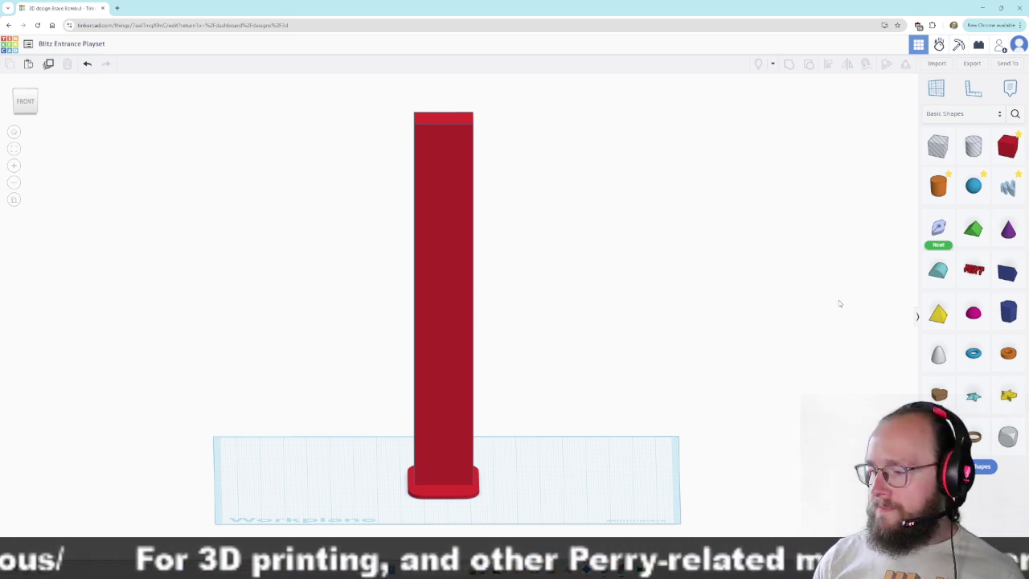
Place a solid cylinder on the workplane beside the red column and raise its number of sides to the maximum.
drag(924, 195, 538, 474)
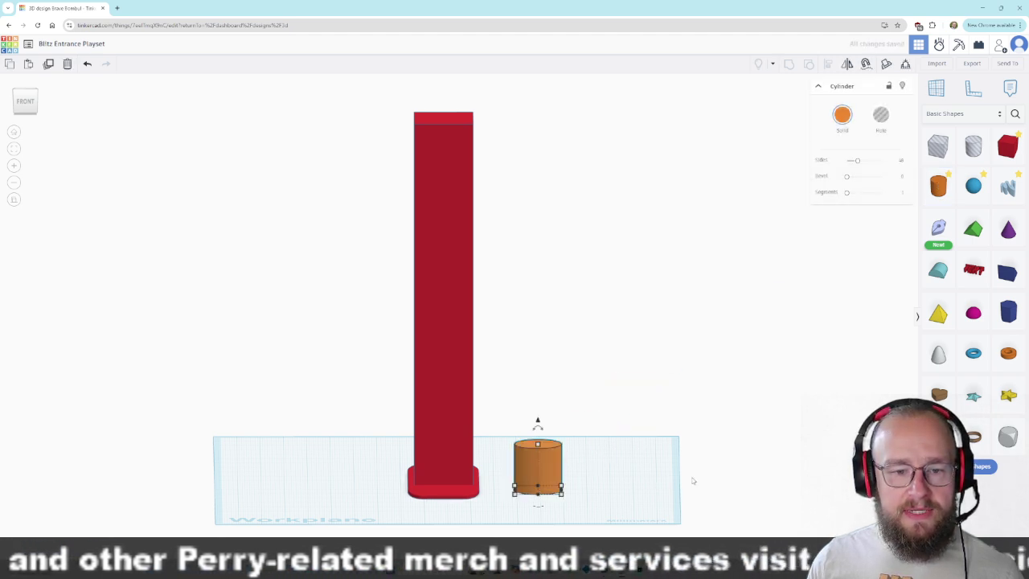
right_drag(662, 483, 758, 241)
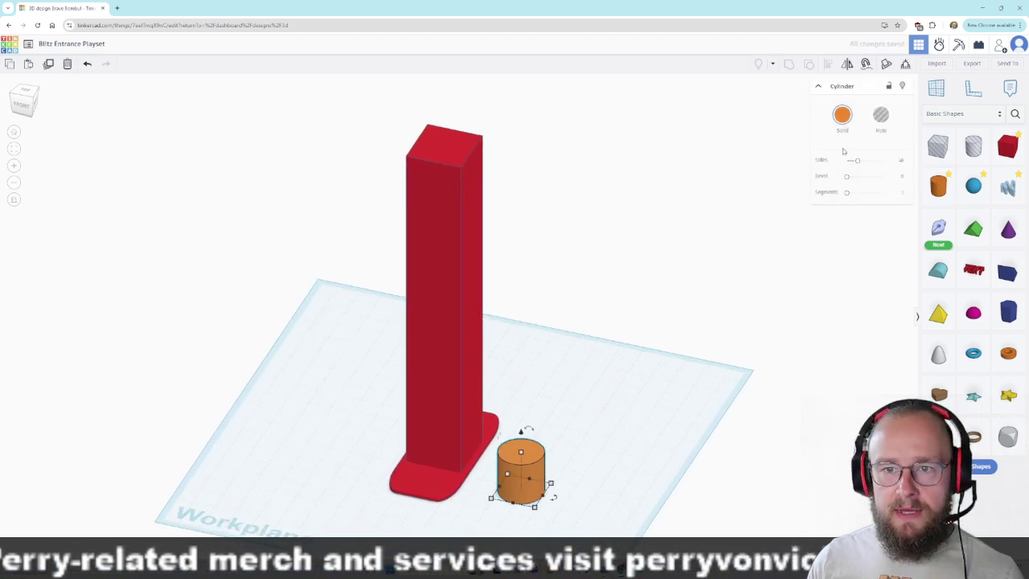
drag(857, 161, 896, 166)
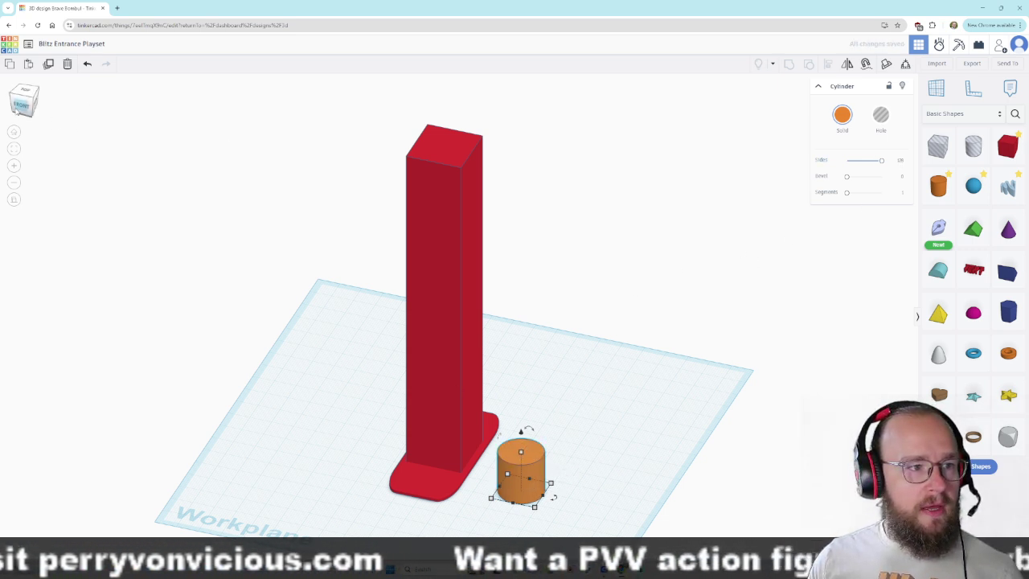
Stretch the cylinder's height to 160 mm, level with the top of the red column.
click(21, 104)
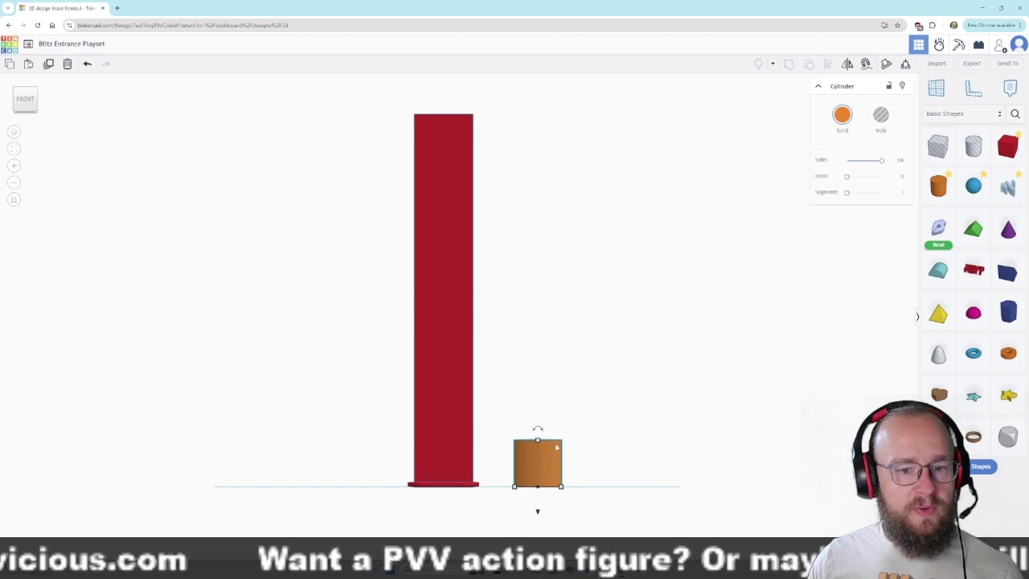
drag(538, 440, 489, 115)
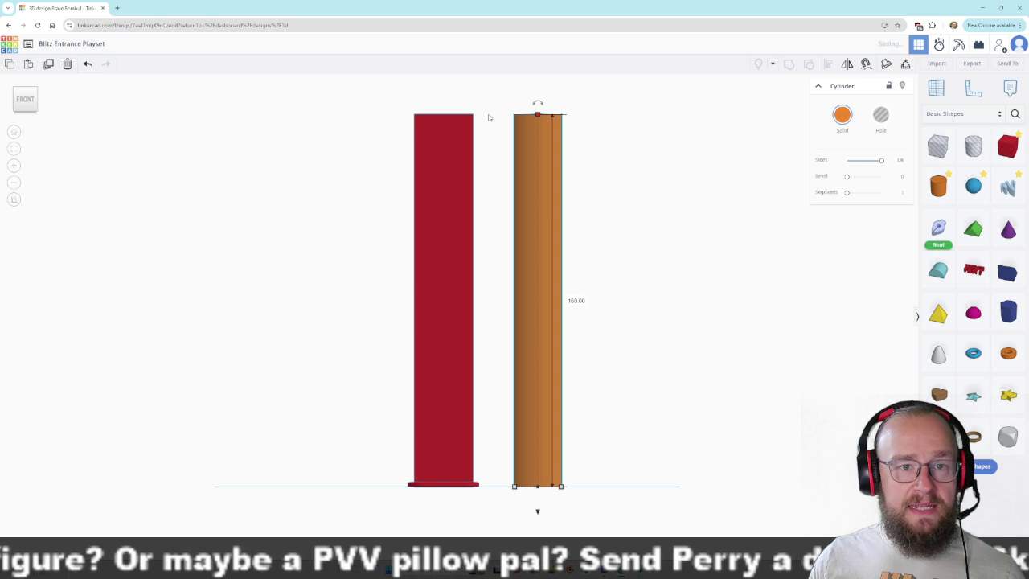
click(685, 249)
right_drag(685, 249, 677, 266)
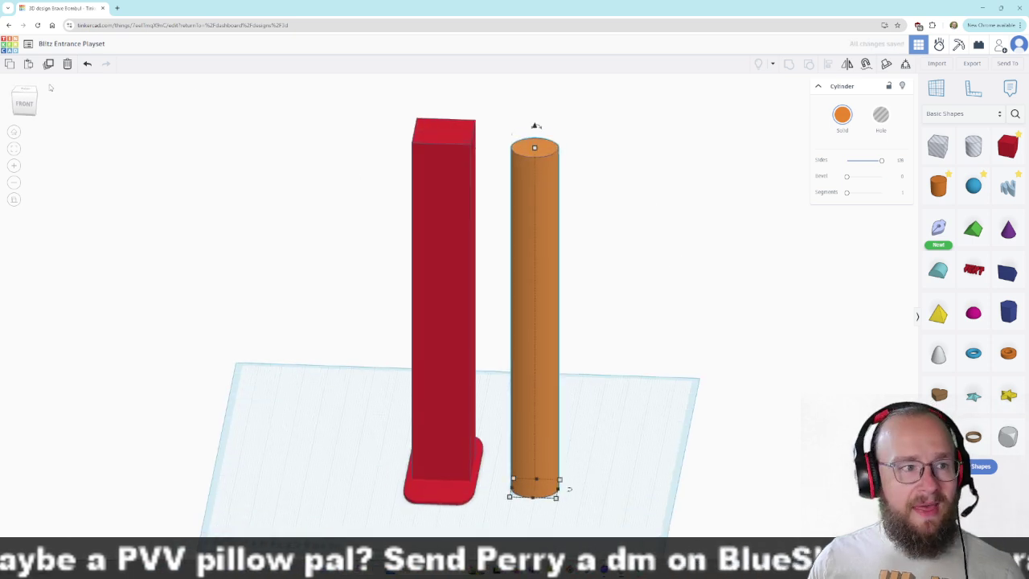
Set the cylinder's length and width to 7 mm each.
click(25, 92)
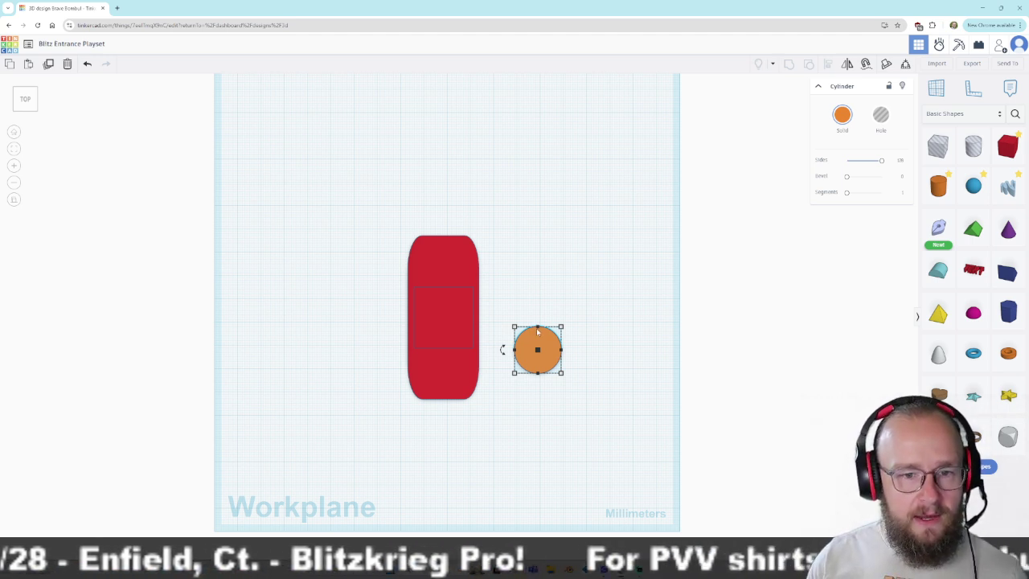
mouse_move(538, 329)
click(599, 349)
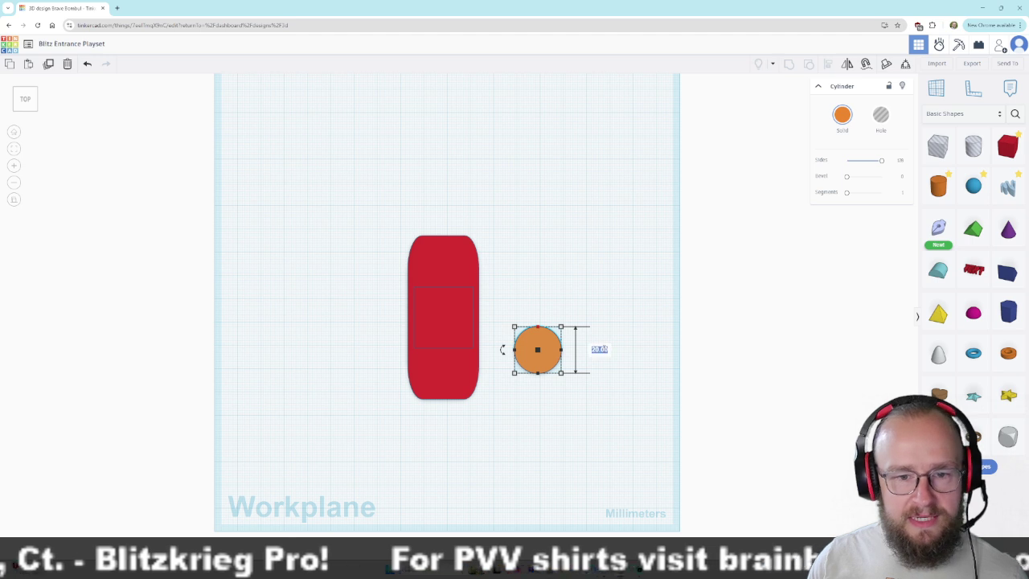
text(7)
key(Return)
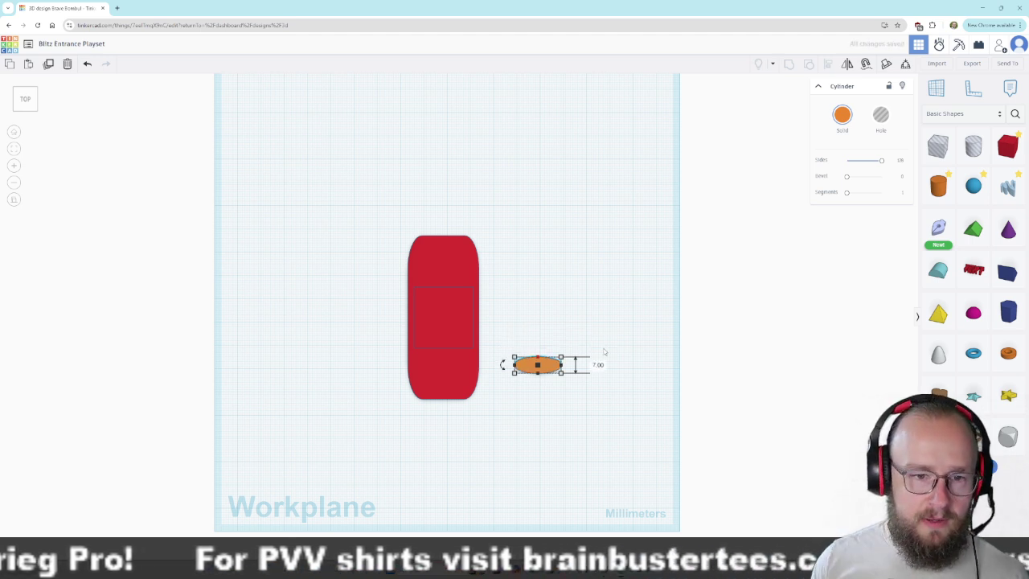
mouse_move(563, 368)
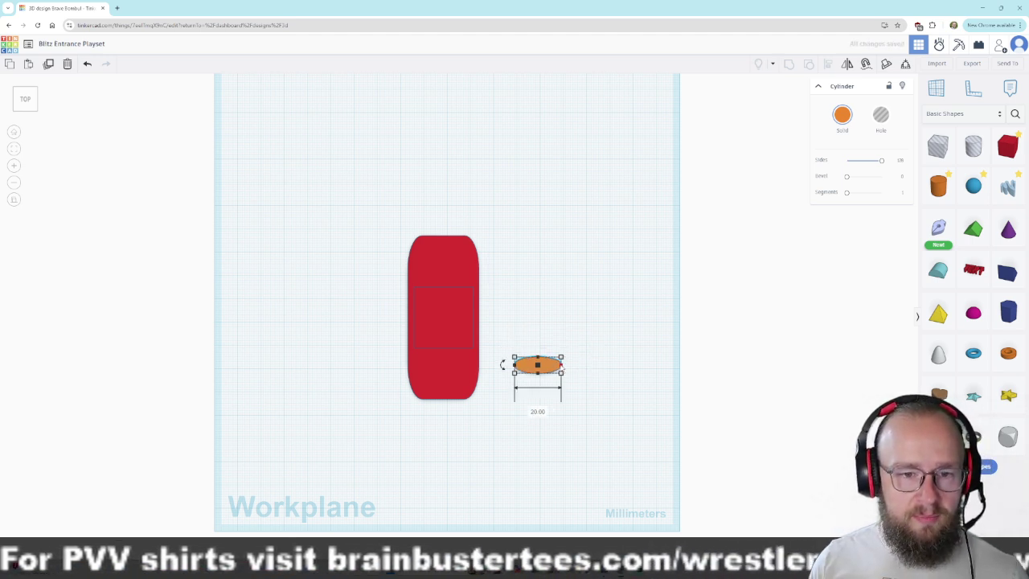
click(537, 411)
text(7)
key(Return)
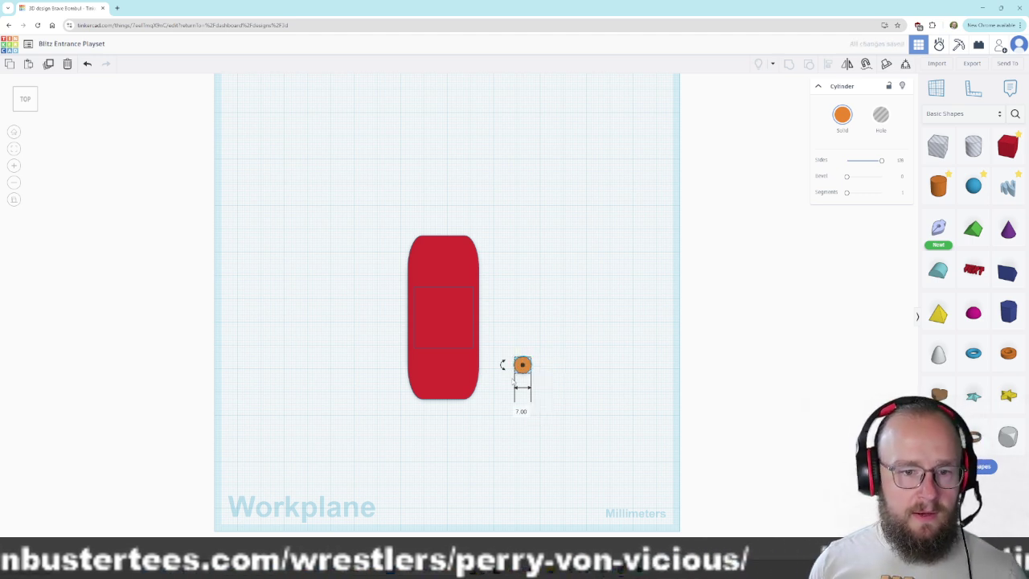
Move the thin cylinder onto the front-left corner of the red column, nudging it to line up with the base plate's edge.
drag(522, 368, 418, 354)
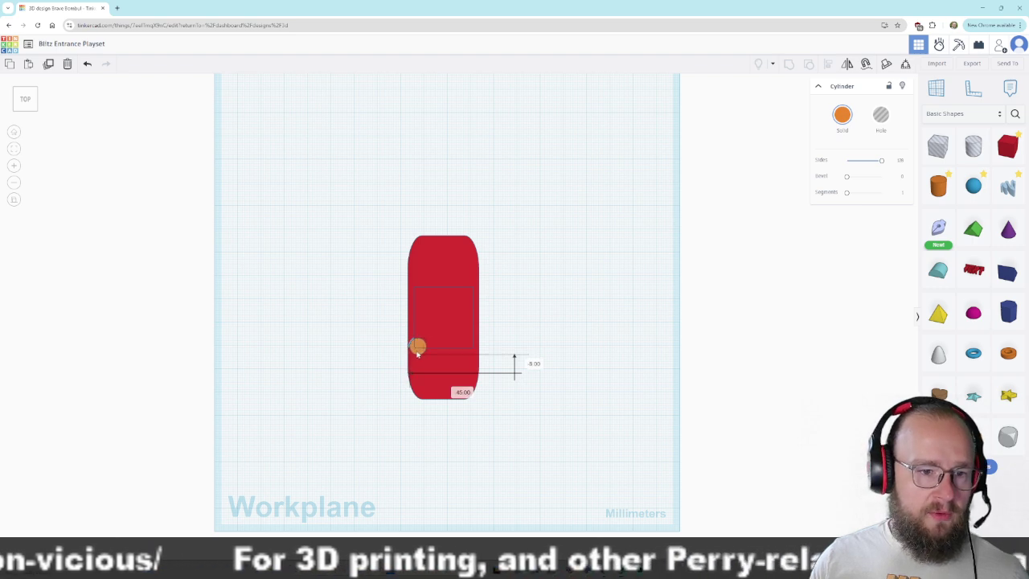
scroll(419, 354, up, 5)
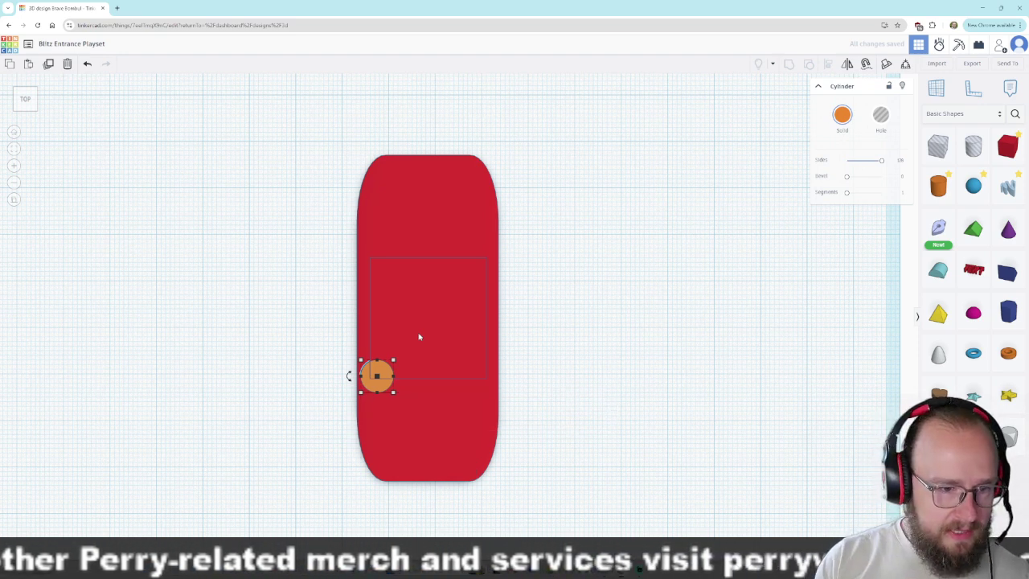
key(Down)
key(Up)
key(Left)
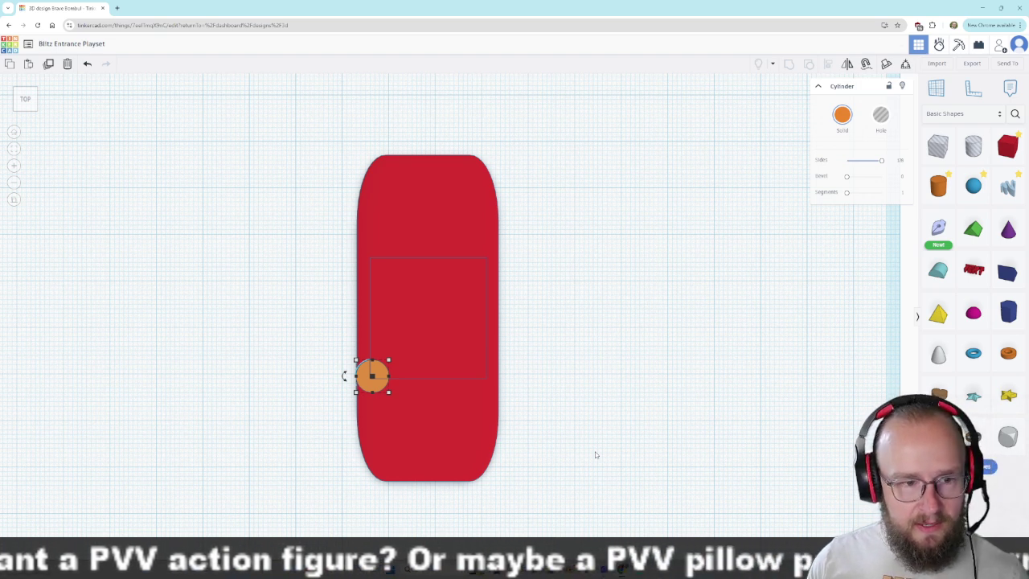
Duplicate the corner cylinder and move the copy straight across to the column's front-right corner.
key(ctrl+d)
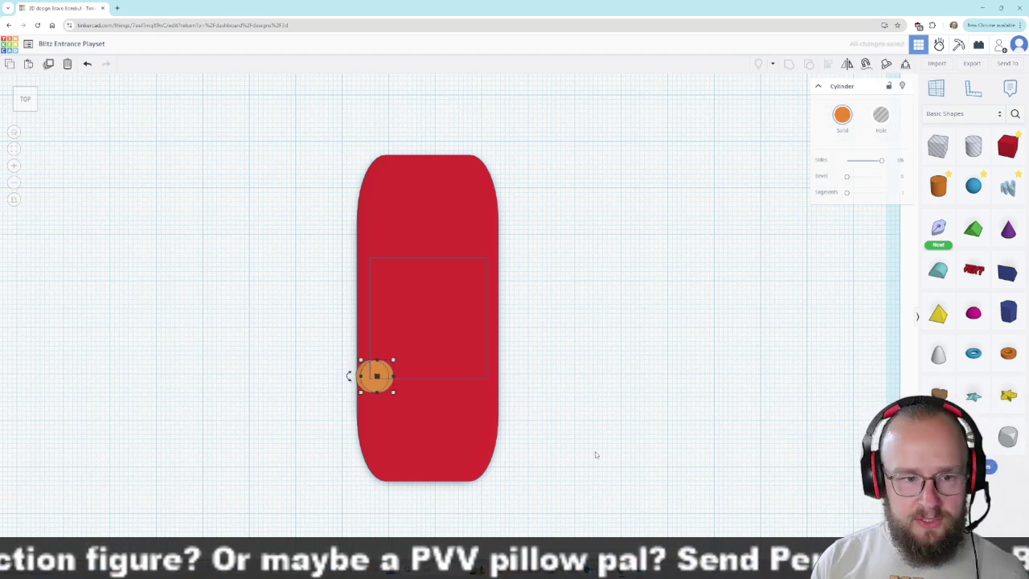
key(Right)
key(Right)
key(Right)
key(Right)
key(Right)
key(Right)
key(Right)
key(Right)
key(Right)
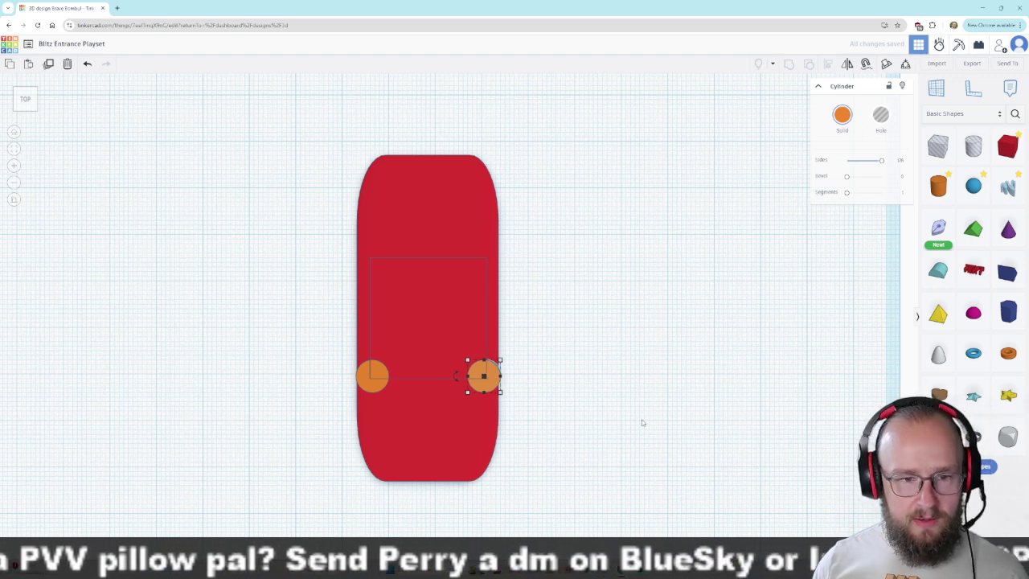
click(641, 423)
Duplicate the two front cylinders together and move the copies straight back onto the column's rear corners.
click(362, 383)
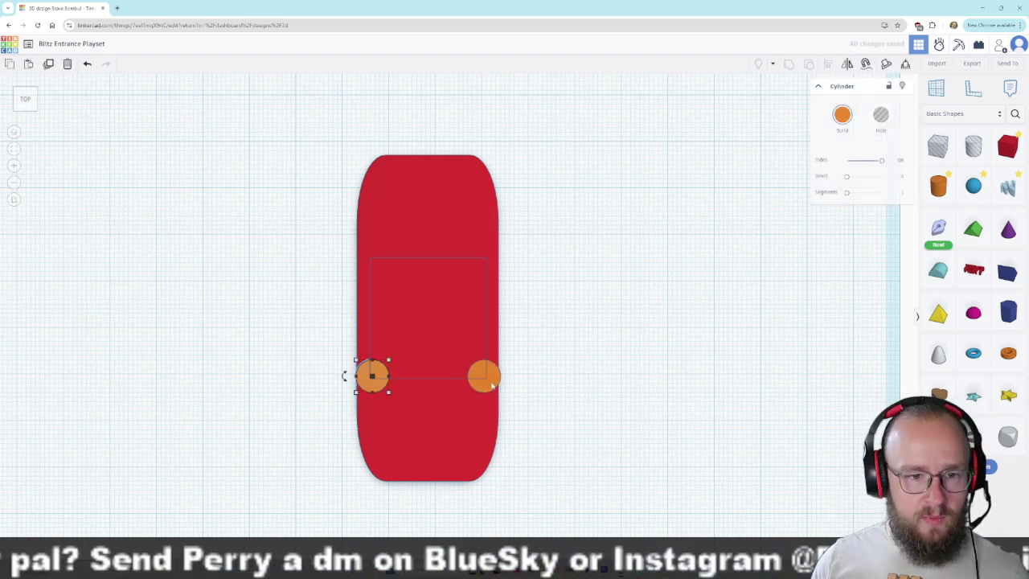
shift+click(489, 387)
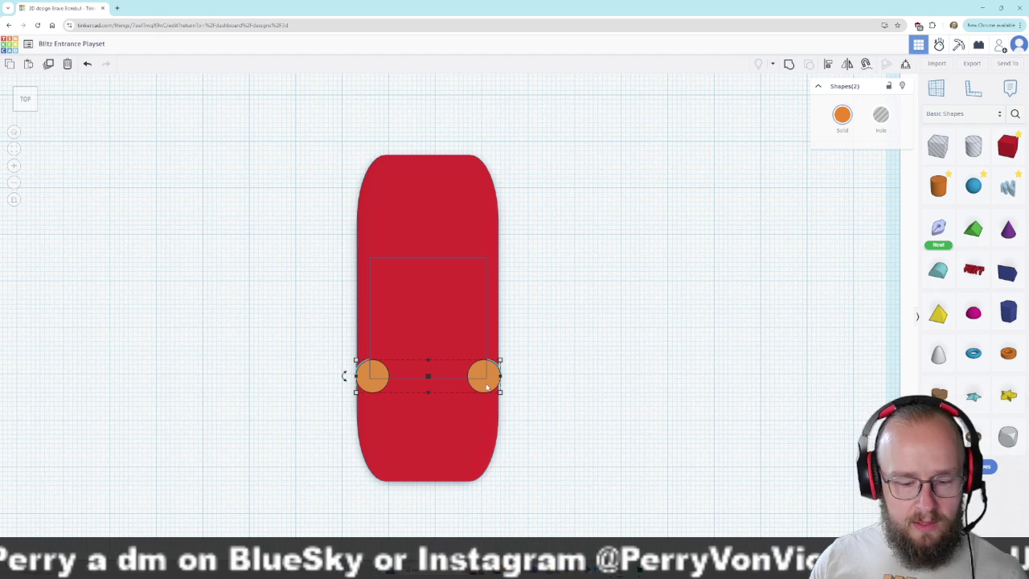
key(ctrl+d)
key(Up)
key(Up)
key(Up)
key(Up)
key(Up)
key(Up)
key(Up)
key(Up)
key(Up)
key(Up)
key(Up)
key(Up)
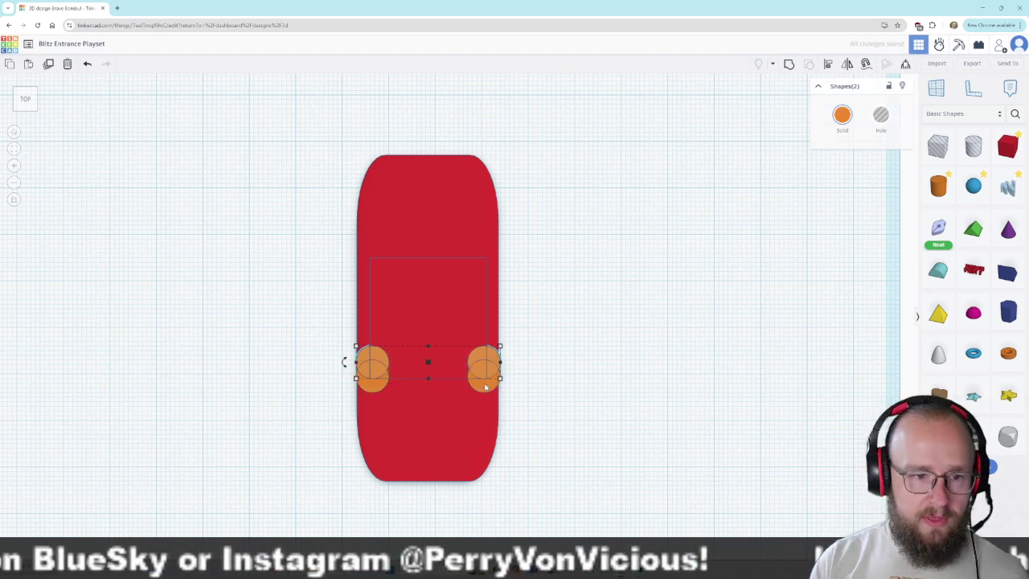
key(Up)
key(Up)
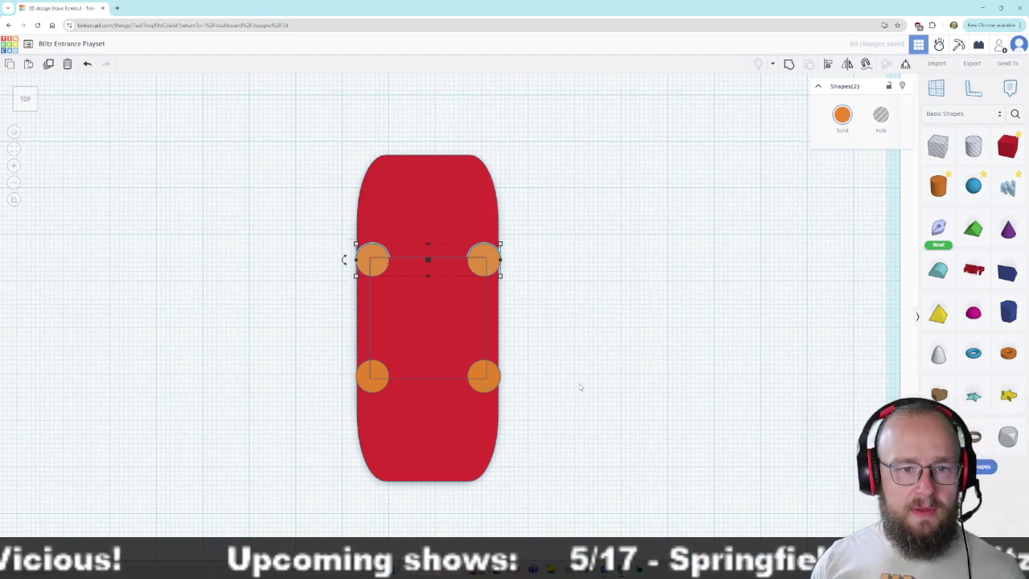
click(582, 387)
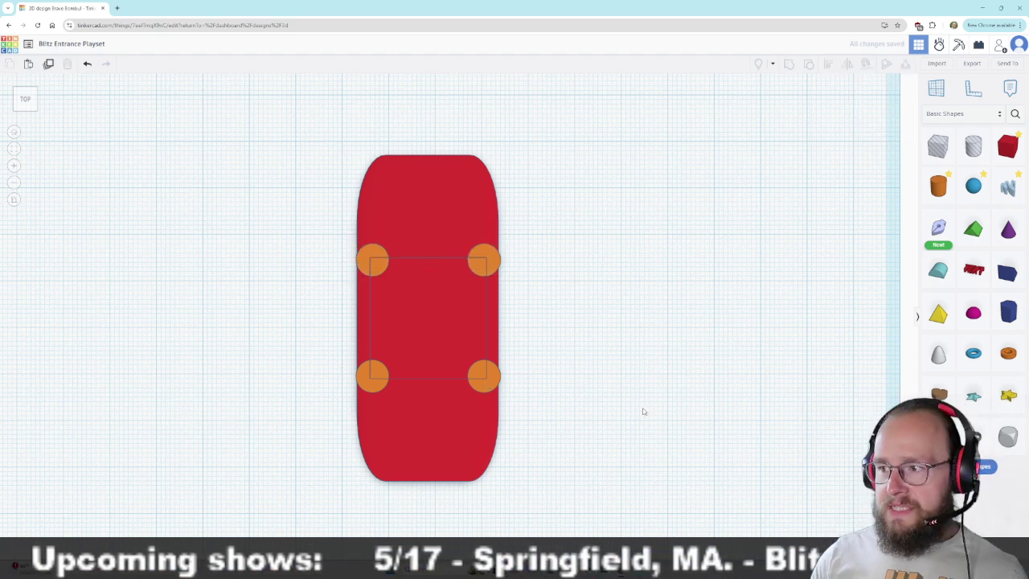
Place a new solid box on the workplane to the right of the column and view it from the top.
right_drag(653, 430, 634, 379)
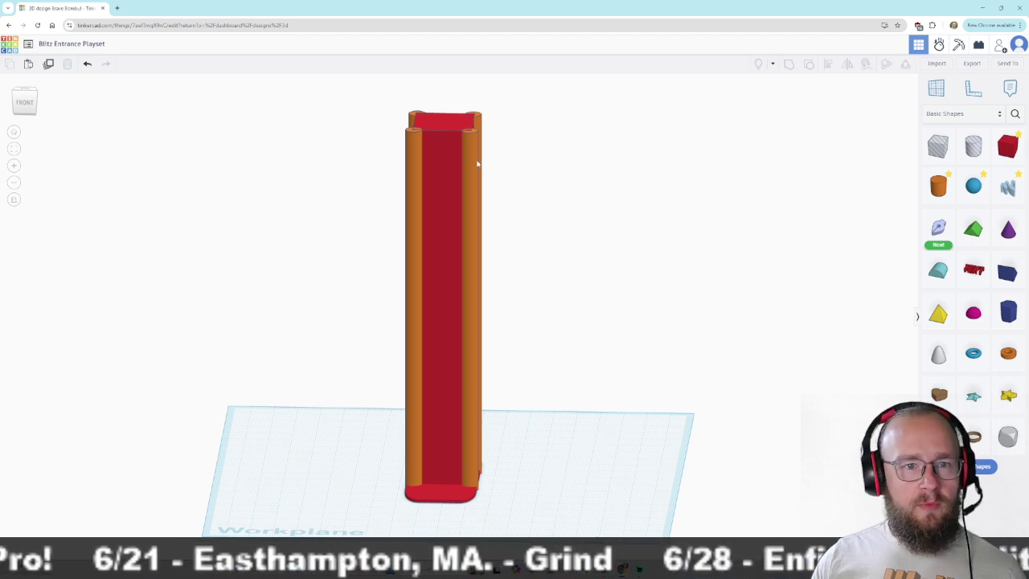
right_drag(673, 327, 667, 313)
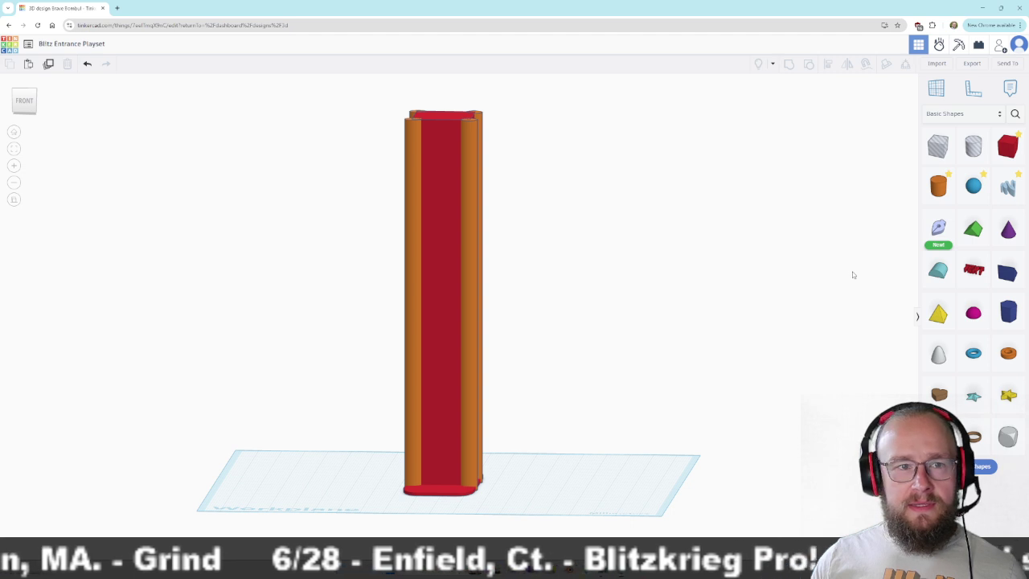
drag(1015, 145, 574, 493)
right_drag(681, 425, 691, 492)
click(25, 94)
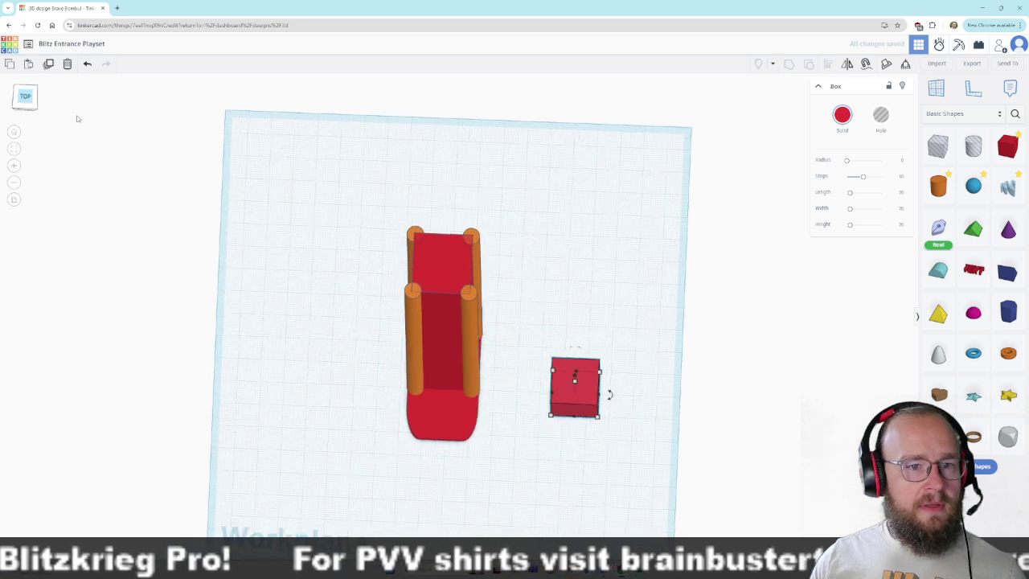
Resize the new box beside the column to 27 mm wide and 28 mm deep.
click(456, 333)
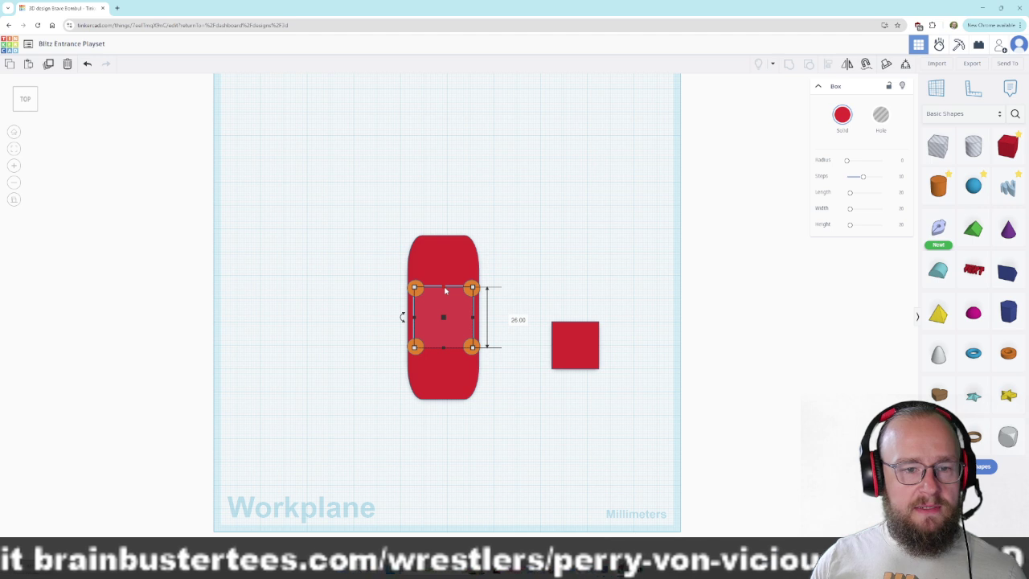
click(575, 354)
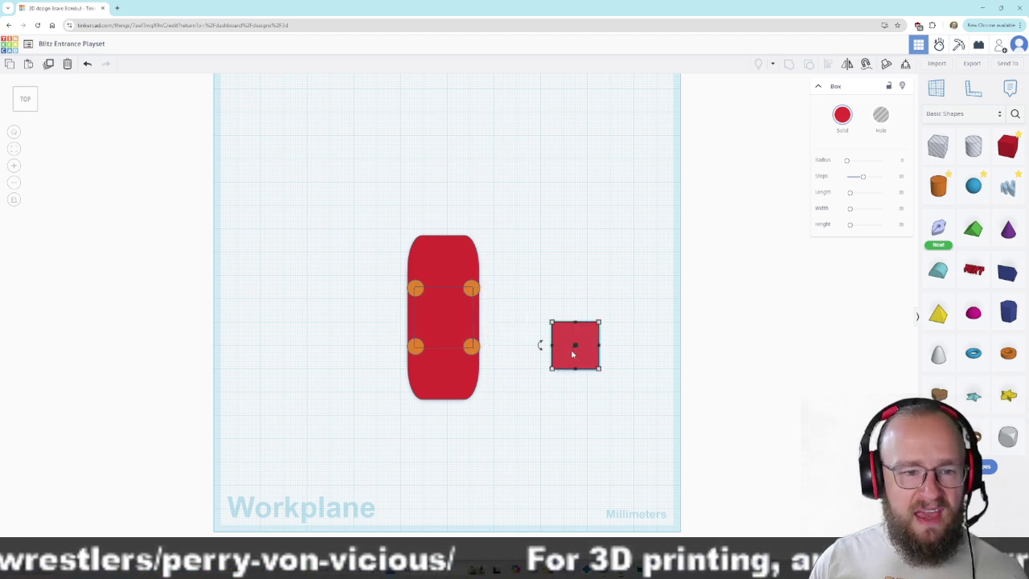
click(638, 345)
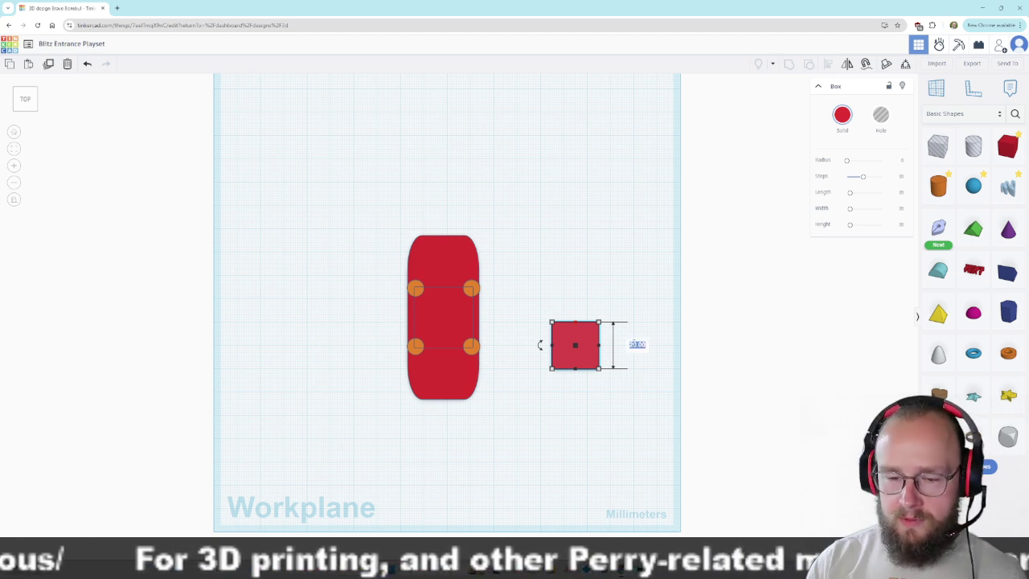
text(18)
key(Return)
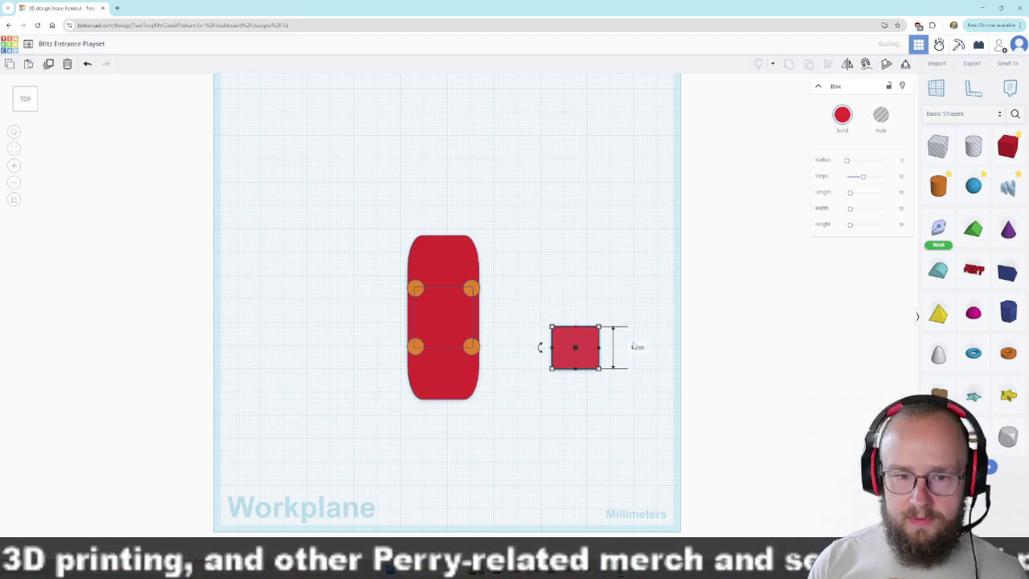
click(638, 347)
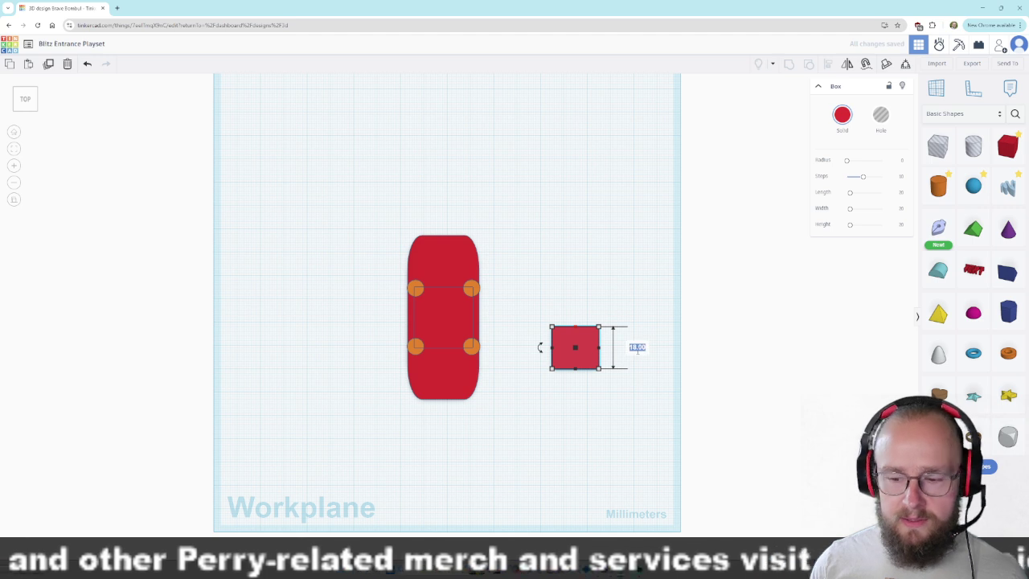
text(28)
key(Return)
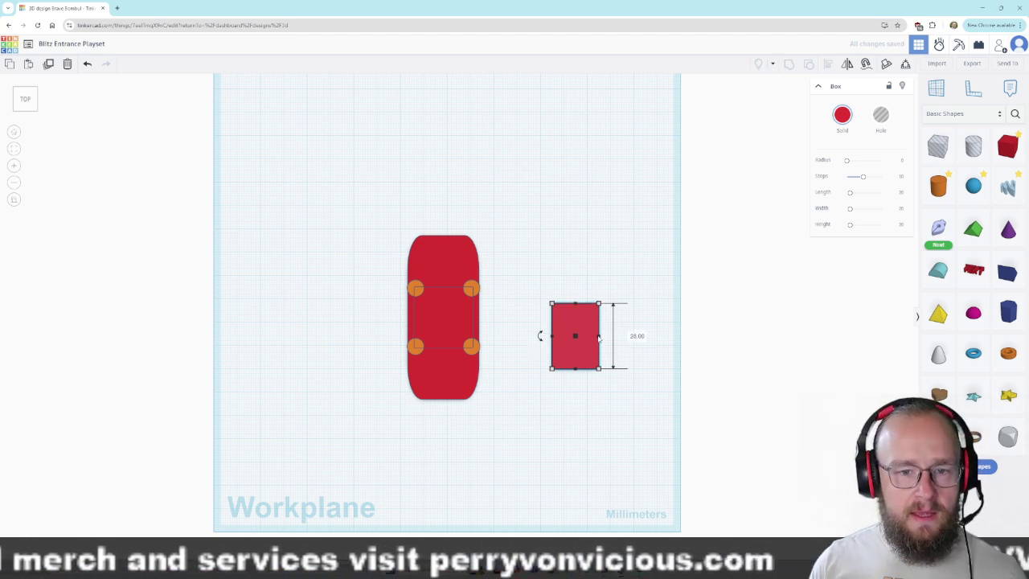
click(574, 264)
text(27)
key(Return)
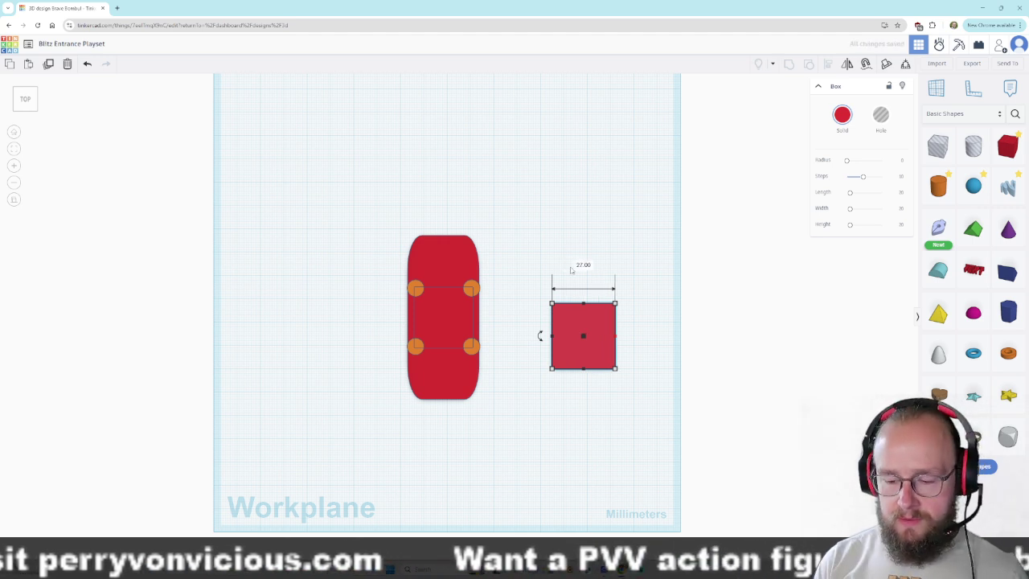
Move the box over the centre of the column and raise it 147 mm above the workplane.
drag(584, 351, 454, 340)
right_drag(574, 436, 564, 299)
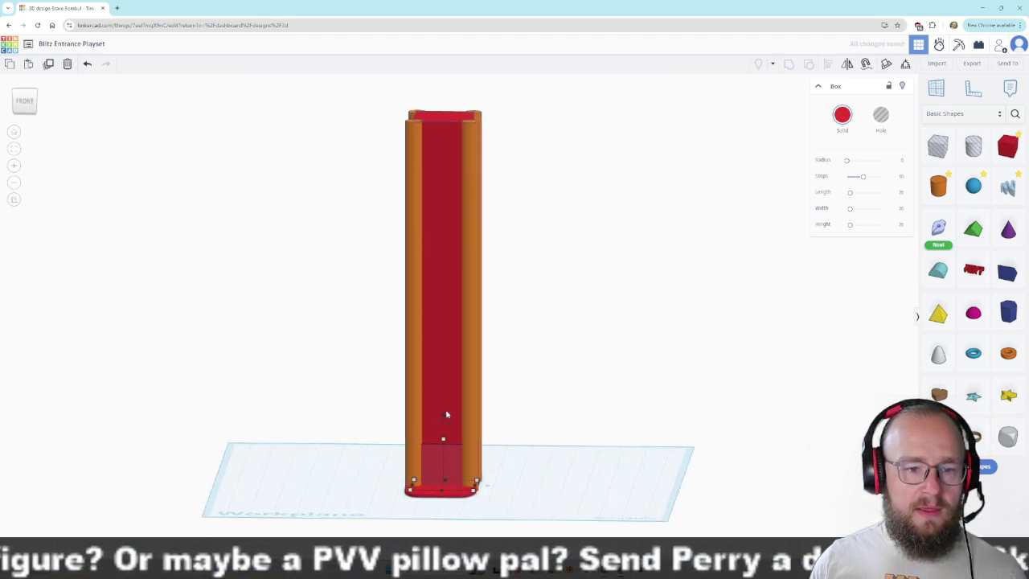
drag(443, 418, 444, 77)
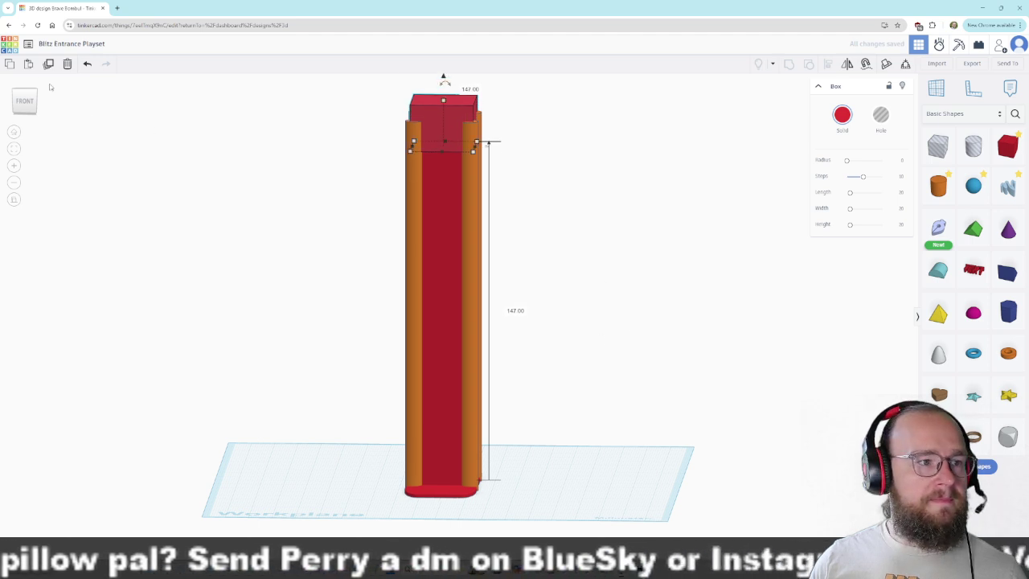
Raise the box to 156 mm above the workplane and reduce its height to form a low cap on the column.
click(25, 102)
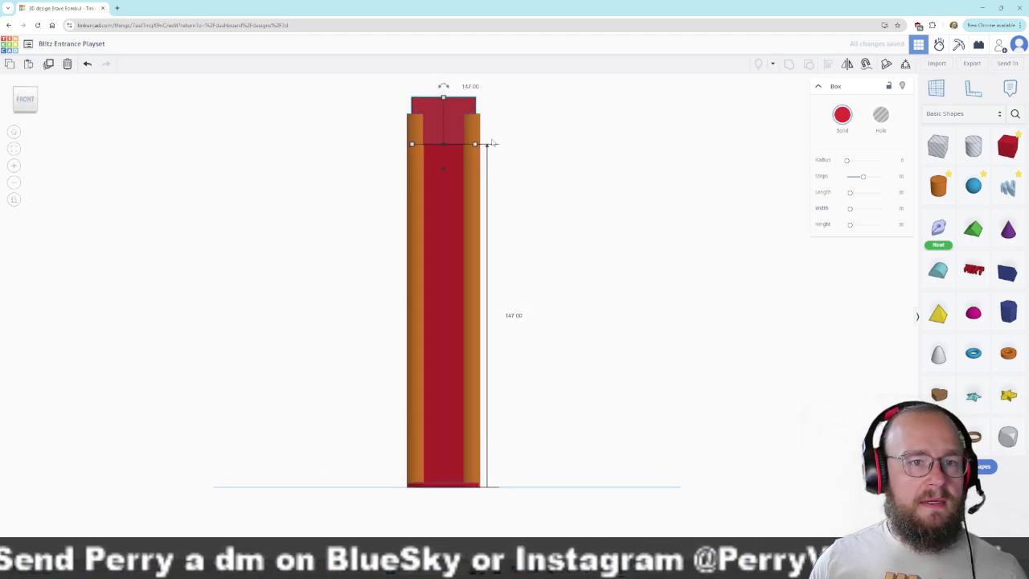
drag(443, 172, 443, 151)
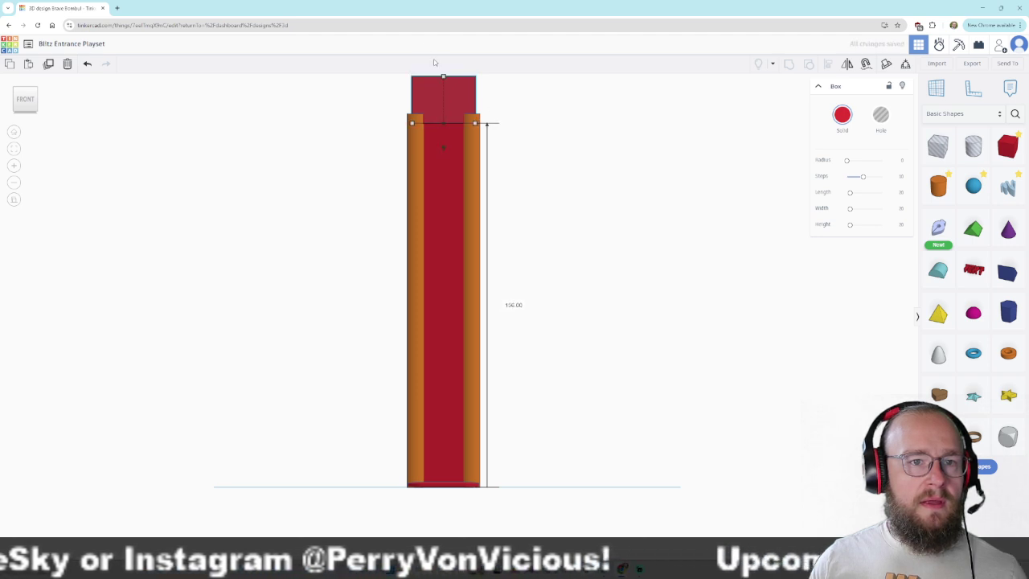
drag(445, 81, 443, 110)
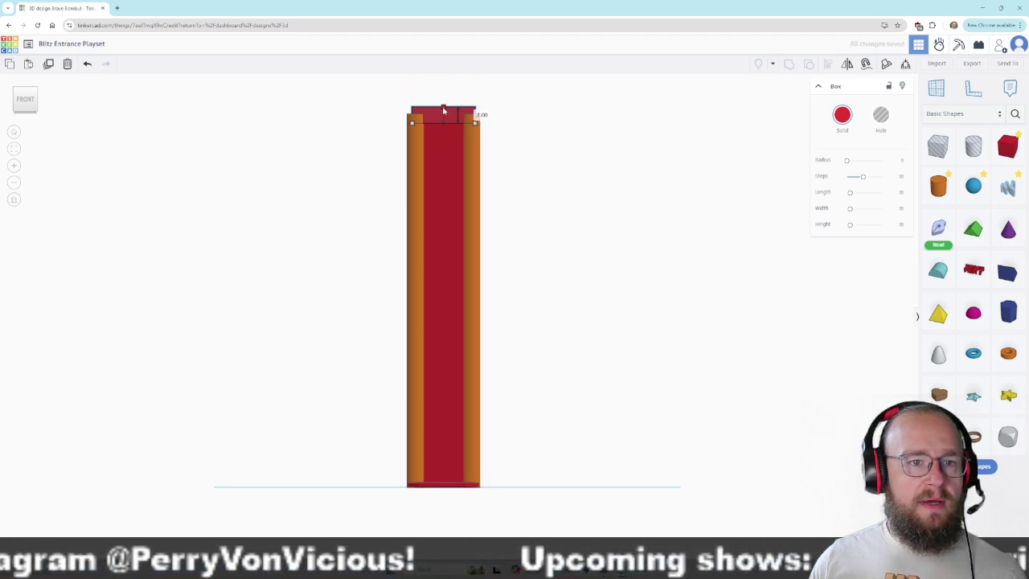
Widen the cap to 28 mm by extending its right side toward the outer edge of the right posts.
right_drag(280, 127, 315, 197)
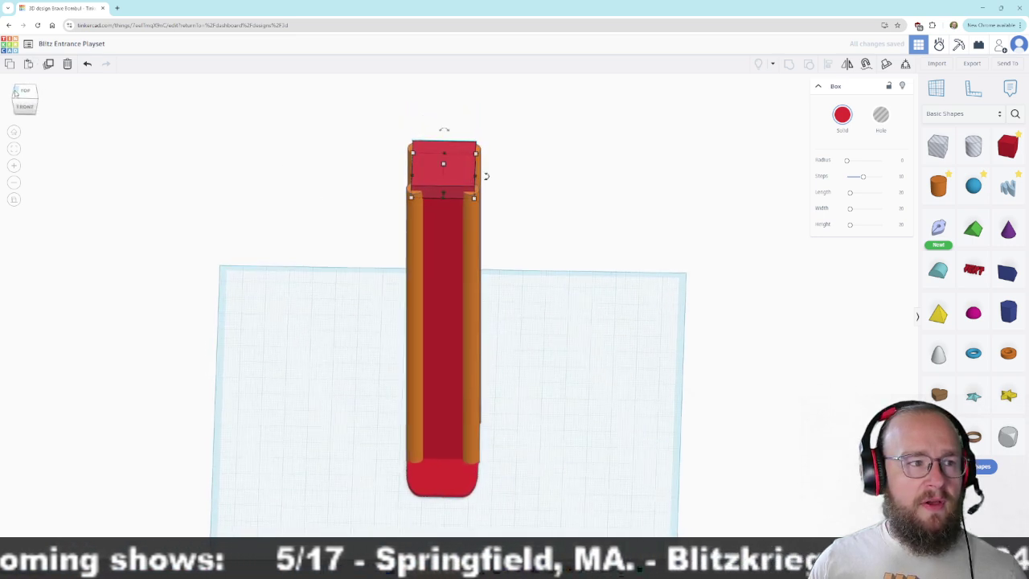
drag(25, 94, 24, 91)
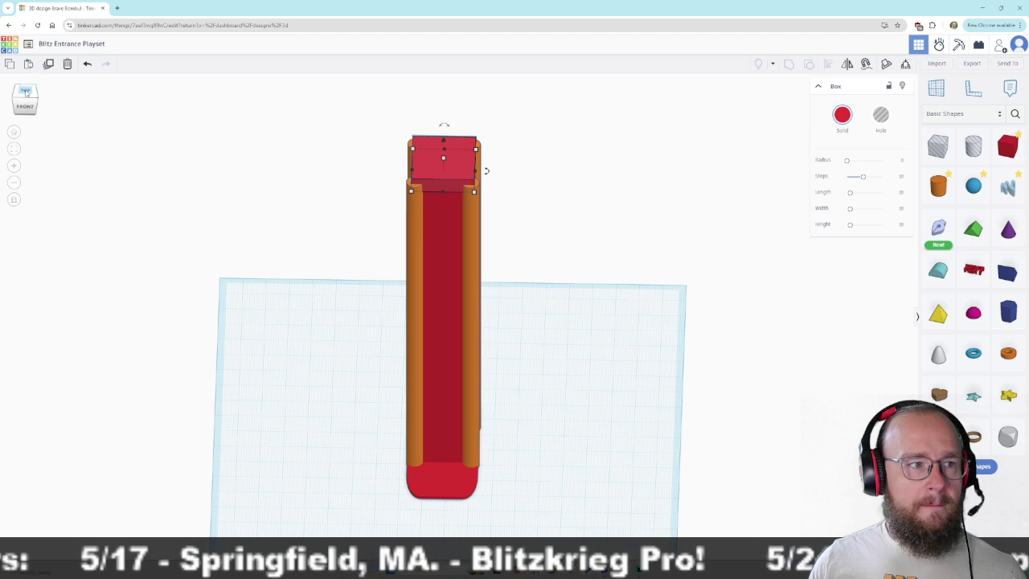
click(25, 91)
mouse_move(477, 320)
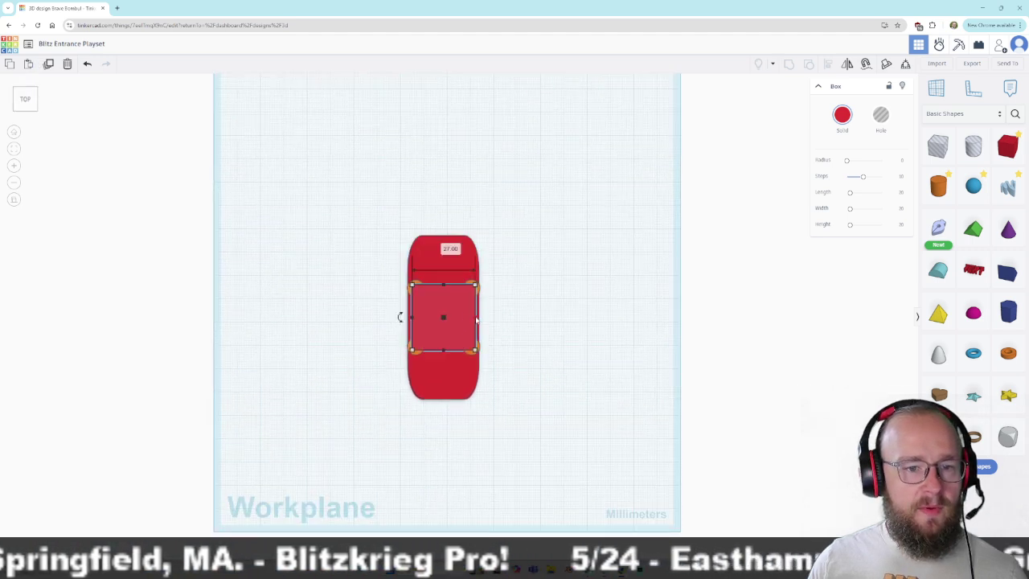
drag(479, 321, 481, 320)
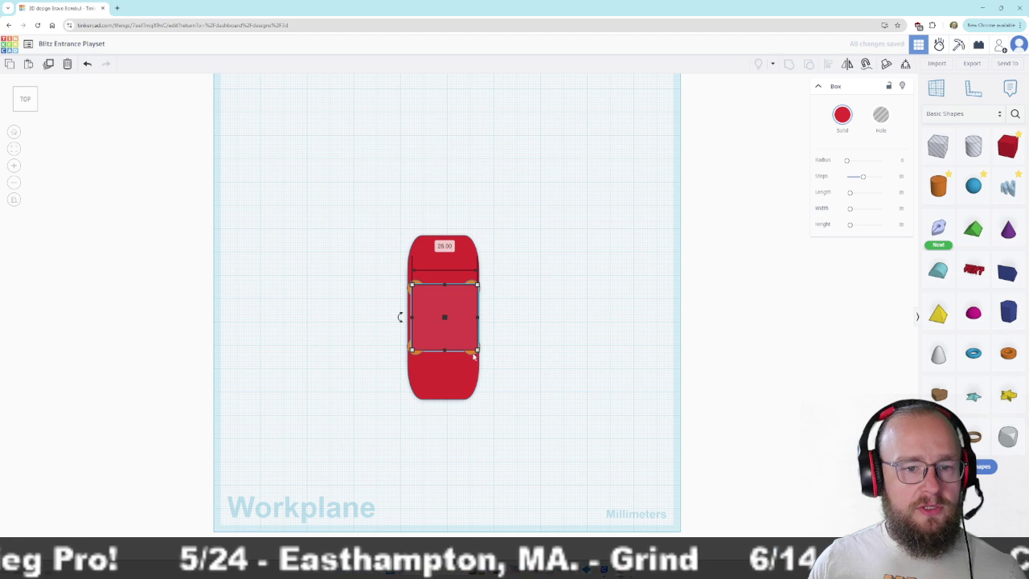
Extend the cap to the left and the rear so that it measures 30 by 30 mm.
click(475, 355)
shift+click(470, 285)
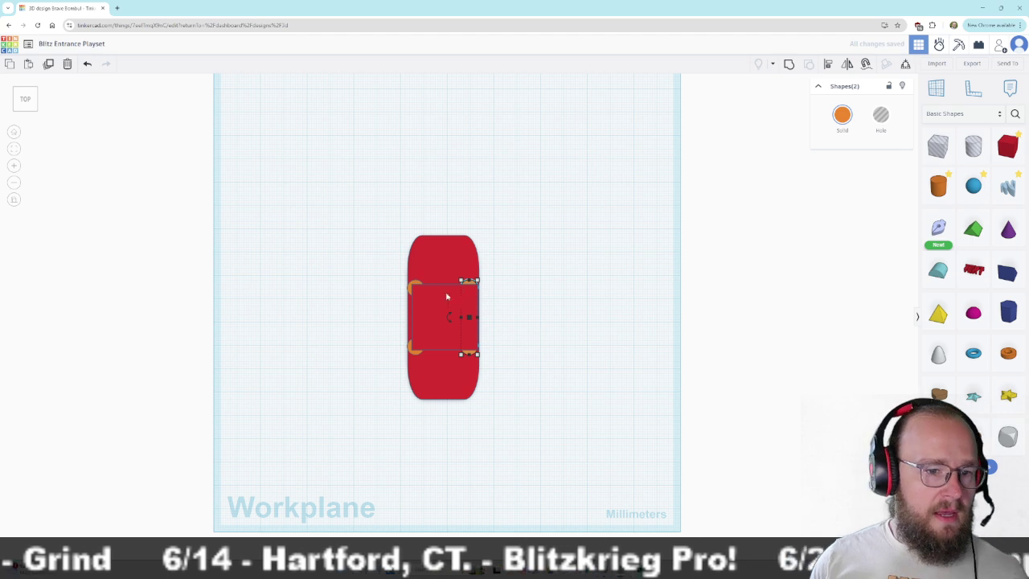
click(416, 321)
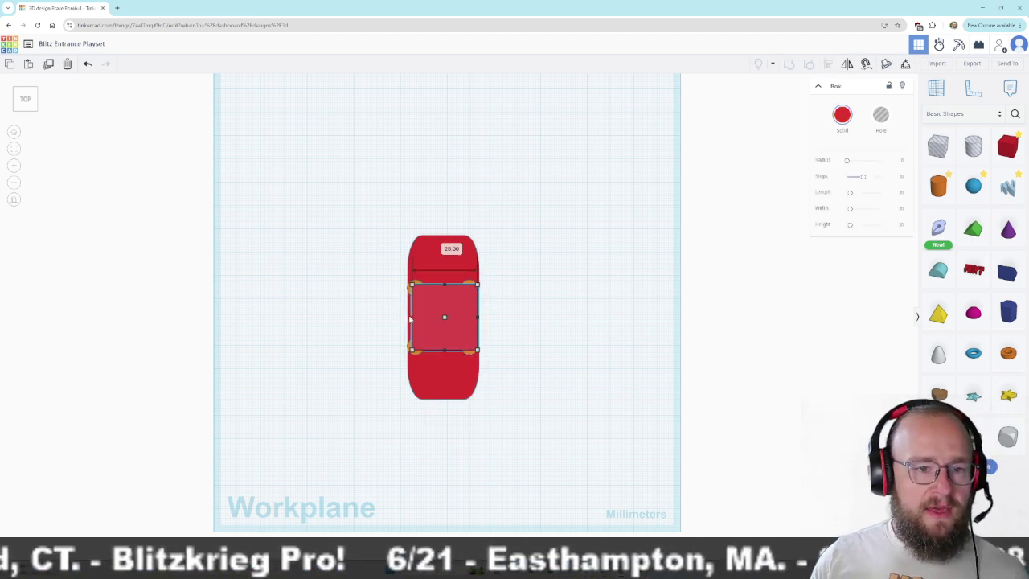
drag(408, 320, 406, 320)
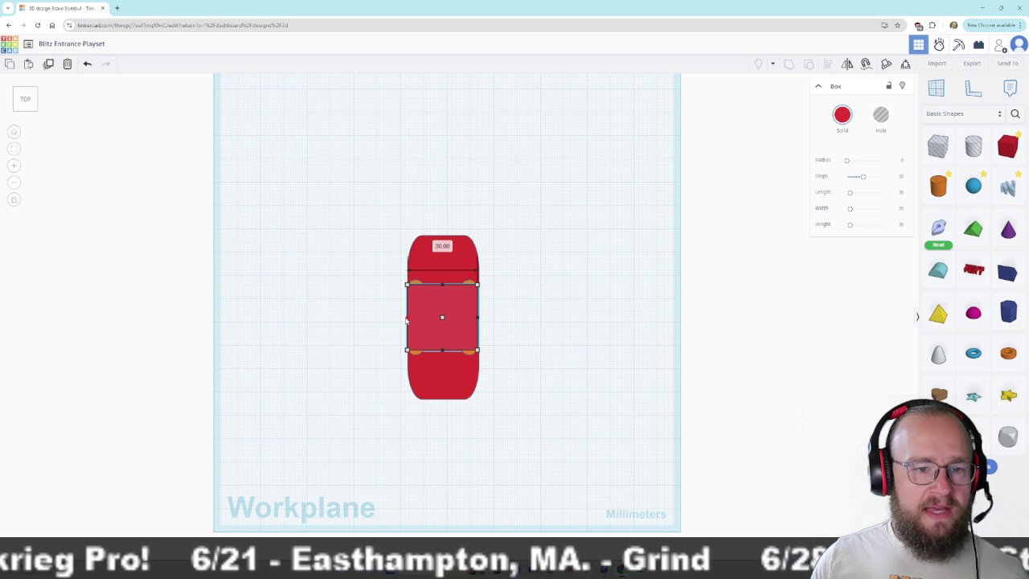
click(507, 318)
click(464, 318)
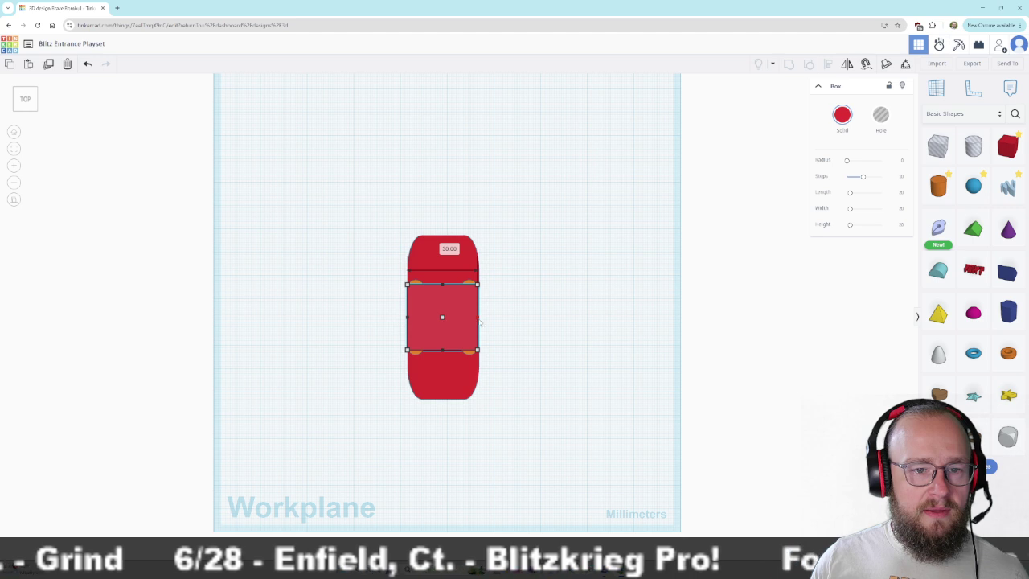
drag(480, 322, 478, 322)
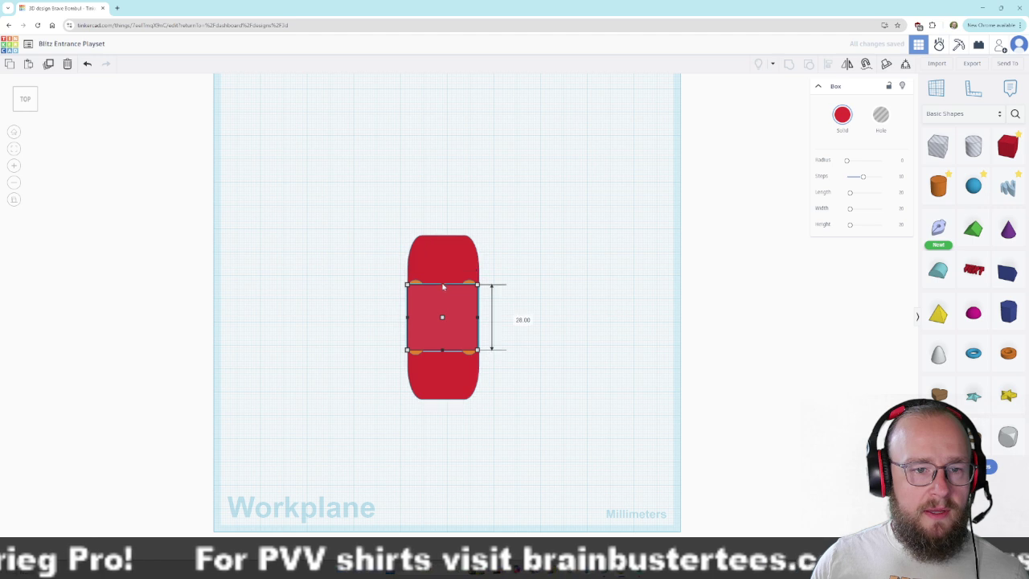
drag(444, 284, 443, 279)
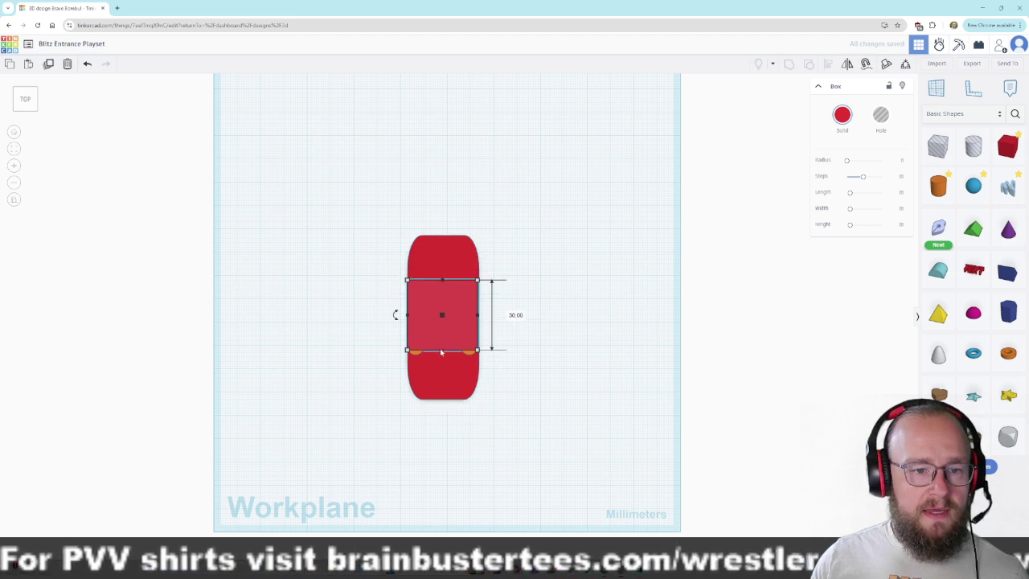
Round the cap's corners slightly with a small radius and check the column from several sides.
right_drag(568, 382, 563, 228)
right_drag(572, 267, 622, 284)
drag(849, 164, 850, 163)
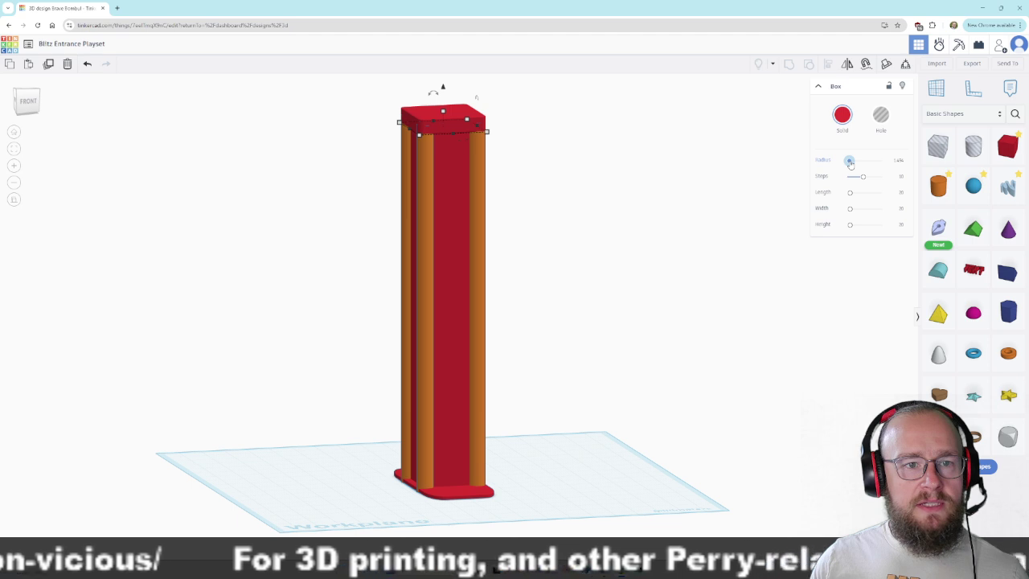
right_drag(638, 263, 590, 257)
click(628, 191)
right_drag(629, 190, 573, 190)
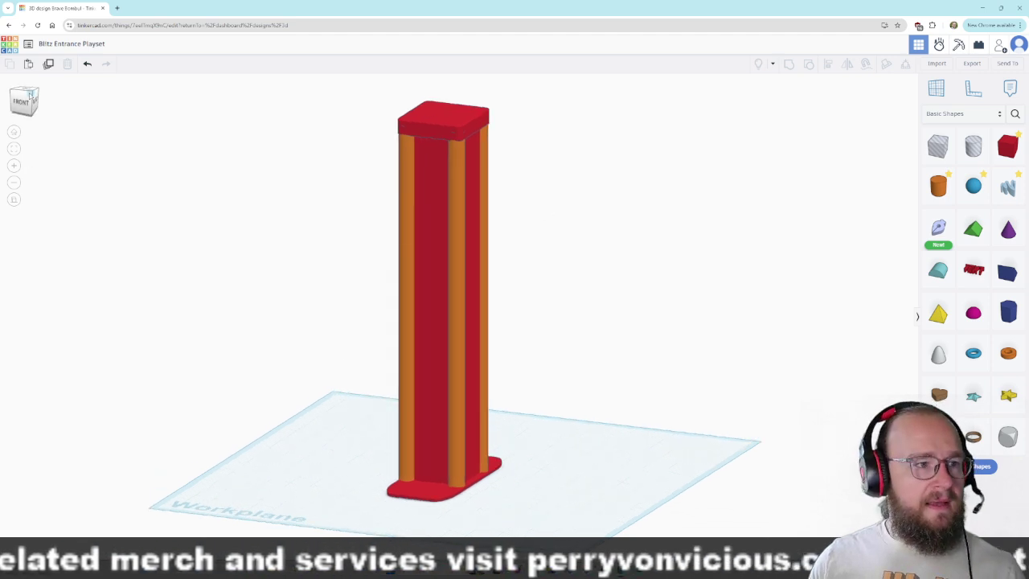
click(22, 102)
right_drag(686, 377, 501, 458)
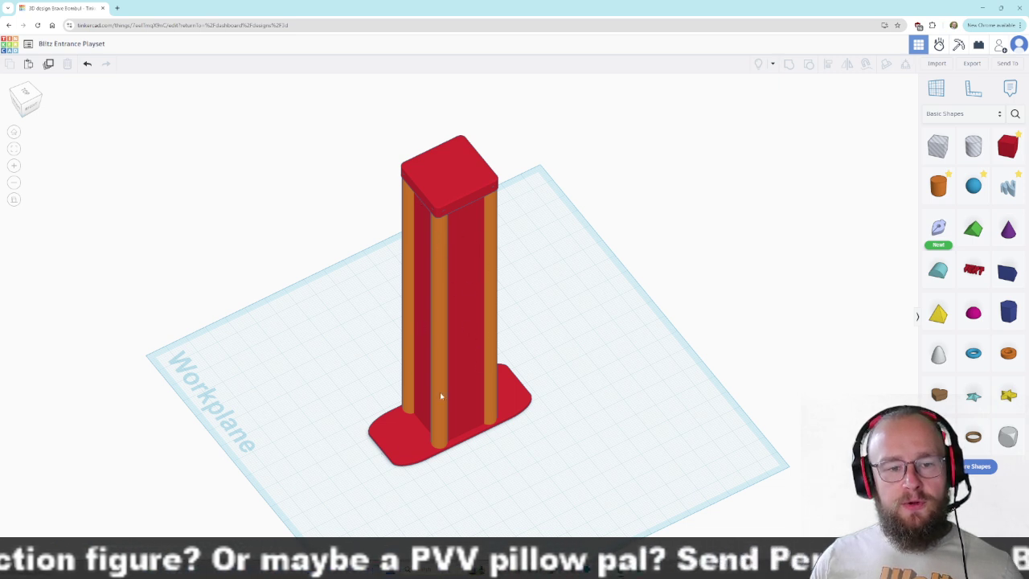
Place a new solid cylinder on the workplane beside the column and undo the stretch of its height.
mouse_move(719, 439)
right_down()
mouse_move(619, 406)
mouse_move(611, 384)
mouse_move(570, 411)
right_up()
drag(938, 185, 576, 416)
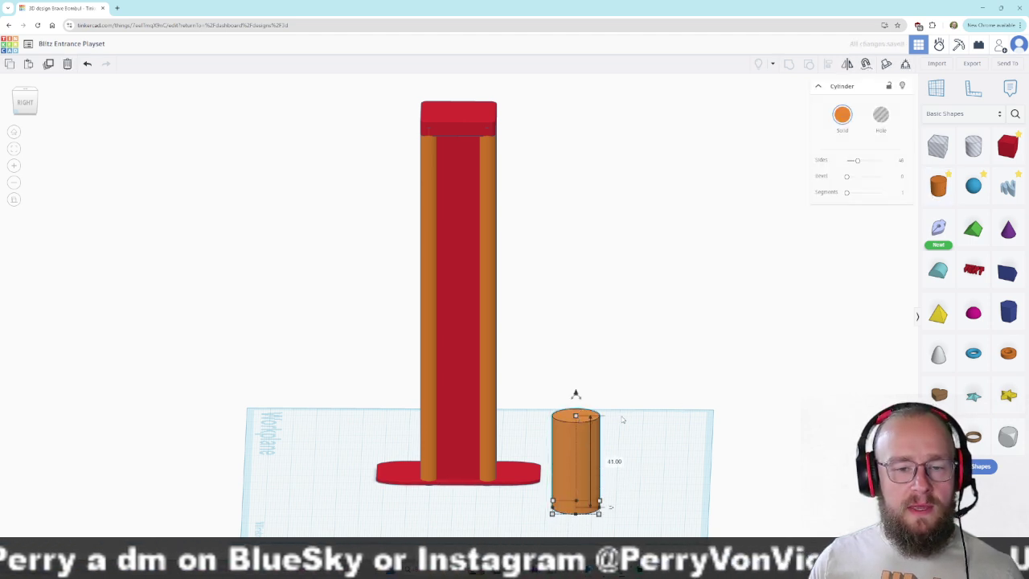
right_drag(638, 369, 664, 502)
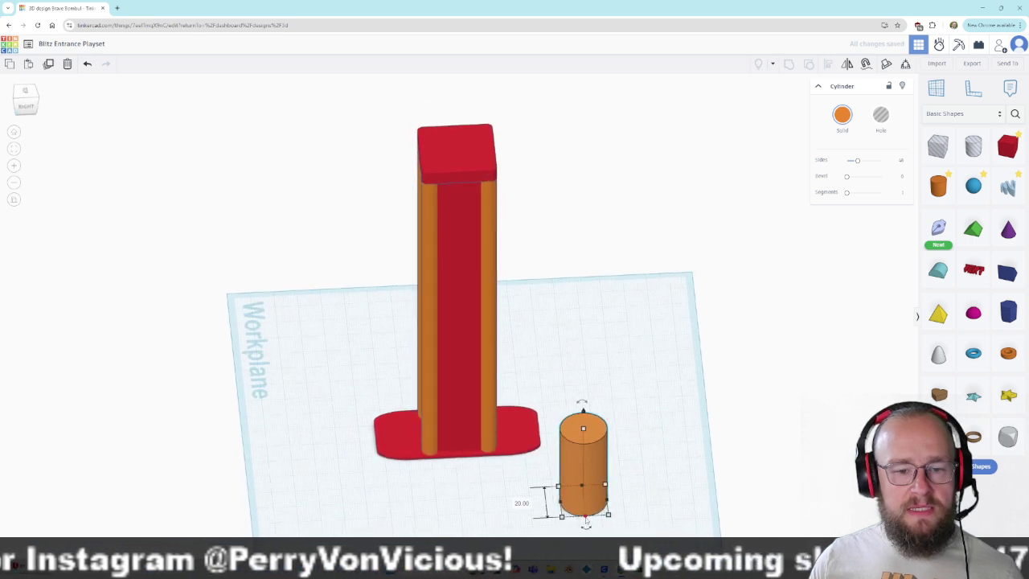
key(w)
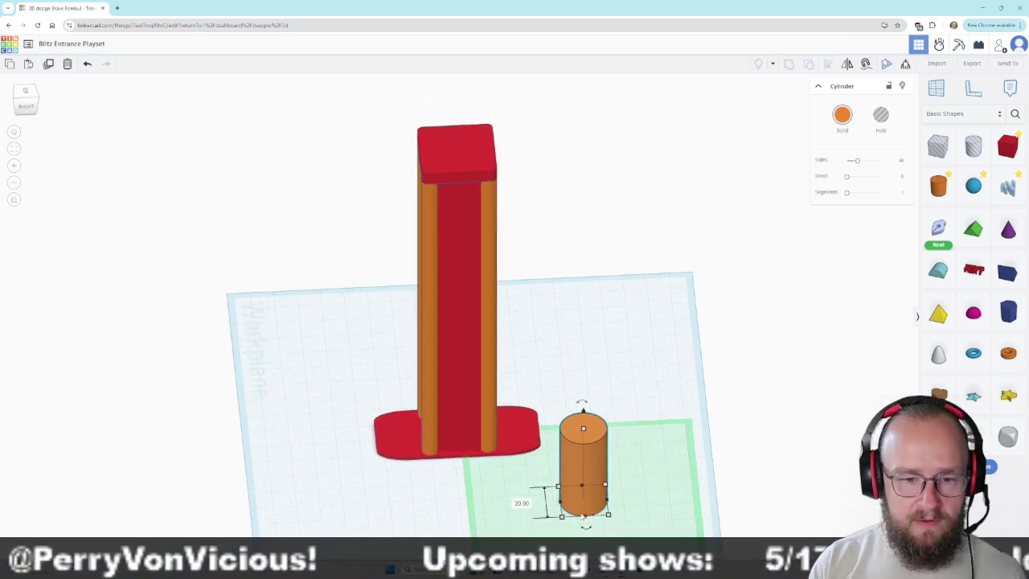
key(ctrl+z)
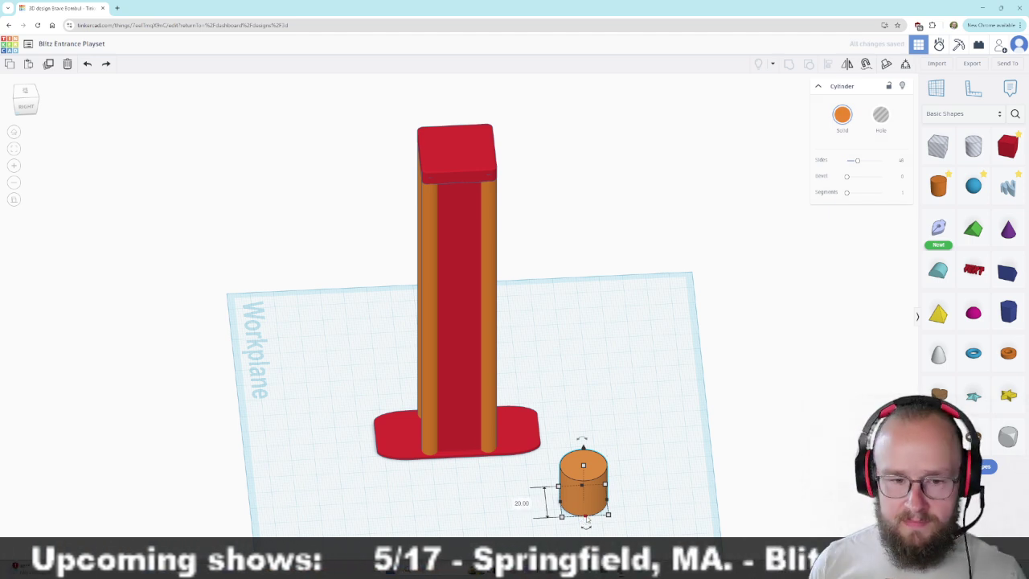
Set the new cylinder's width and depth to 5 mm each.
click(523, 505)
text(5)
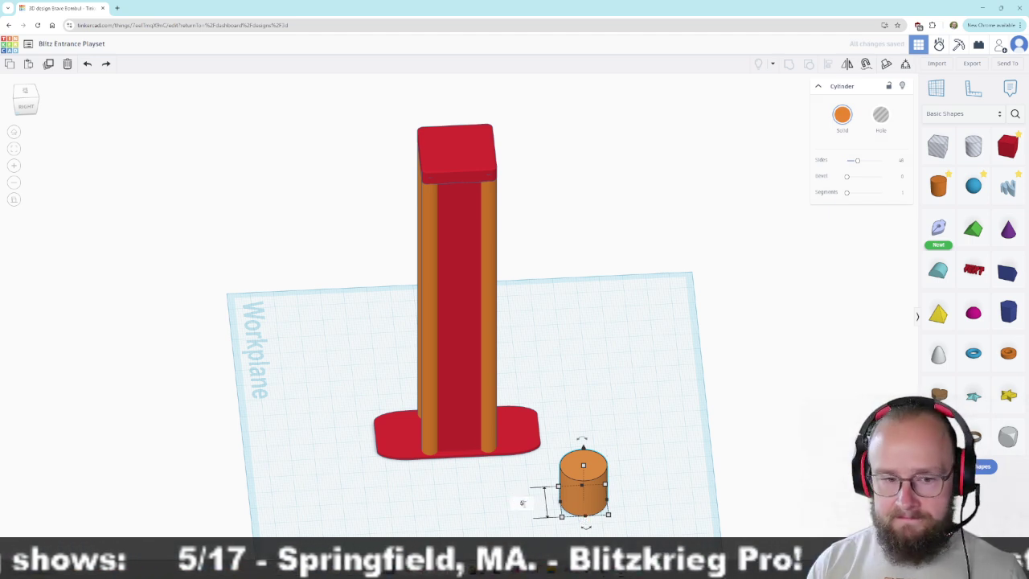
key(Return)
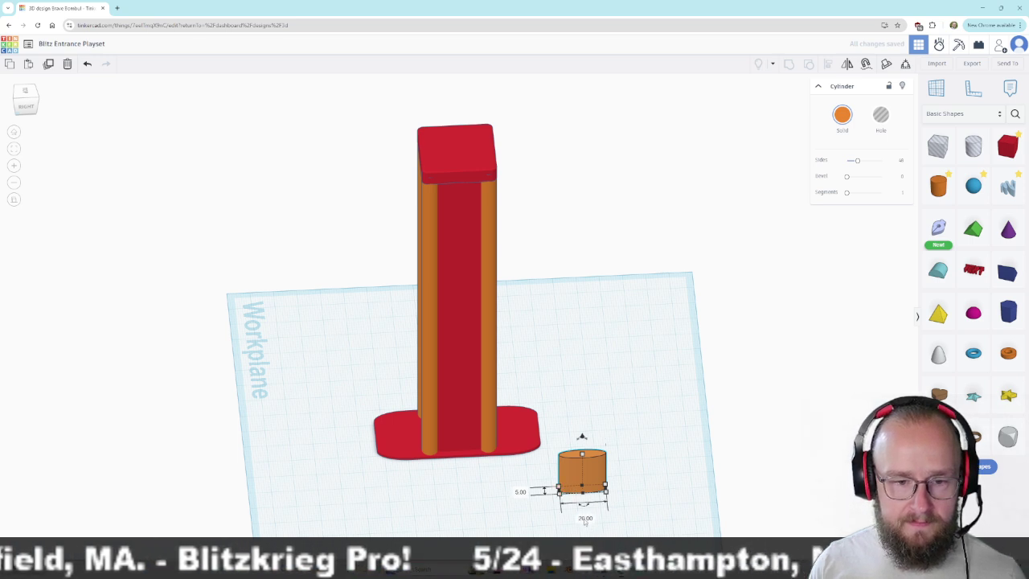
text(5)
key(Return)
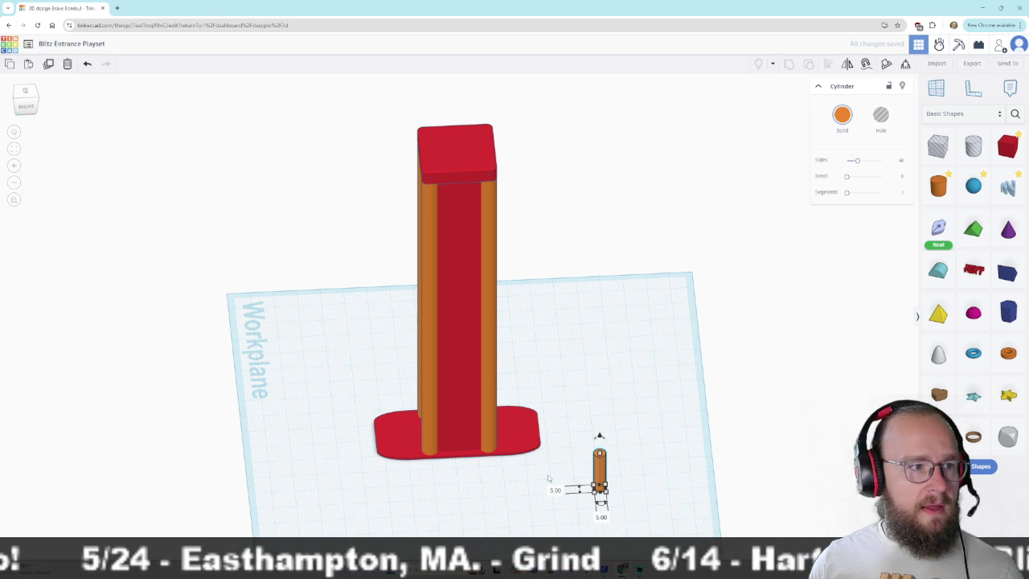
Increase the thin cylinder's height to 30 mm and tilt it 45° toward the column in the right side view.
click(25, 105)
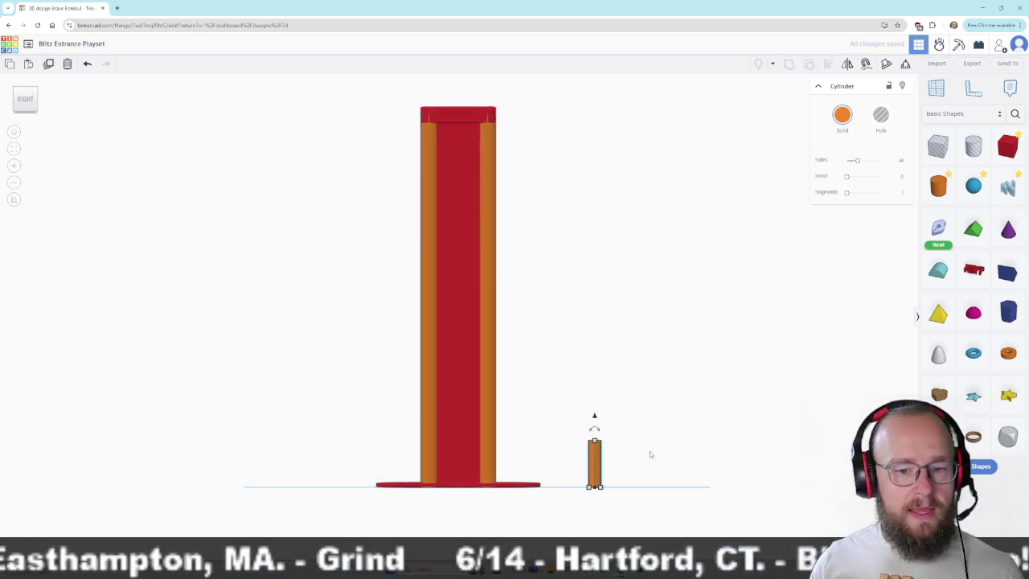
drag(595, 440, 592, 419)
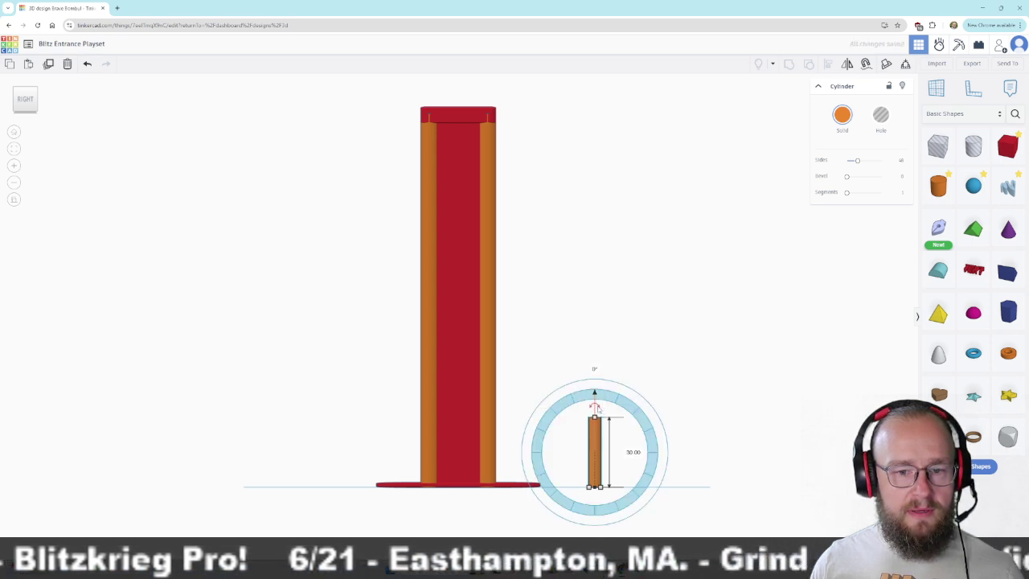
drag(594, 406, 557, 415)
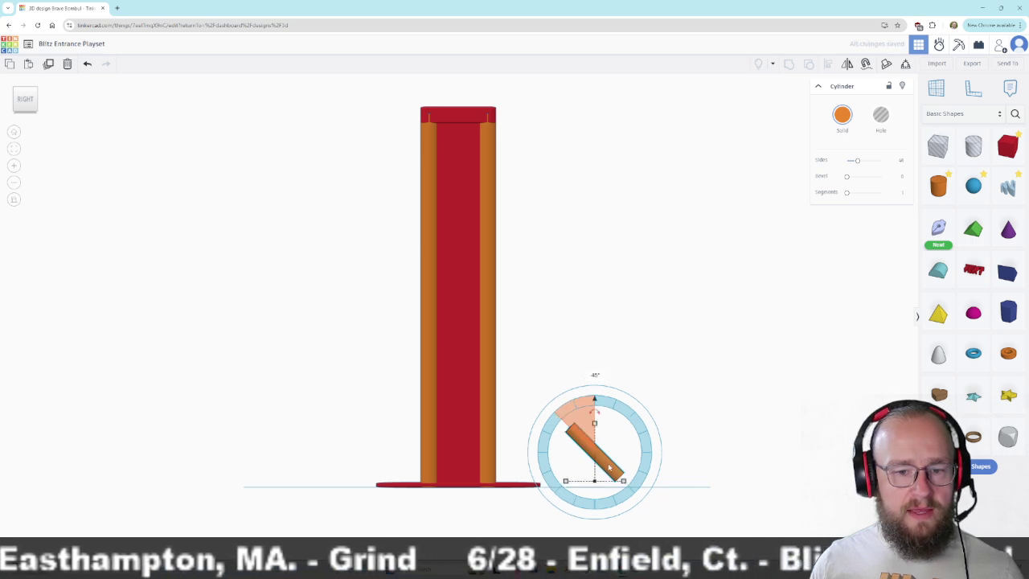
mouse_move(608, 469)
mouse_down()
mouse_move(461, 458)
mouse_move(599, 459)
mouse_up()
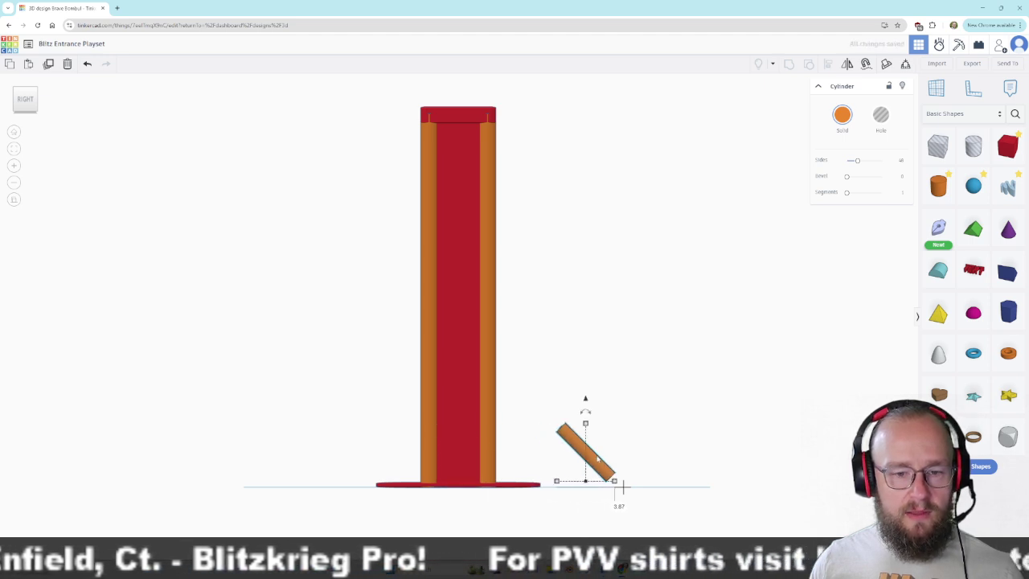
key(ctrl+z)
mouse_move(595, 417)
drag(595, 417, 475, 478)
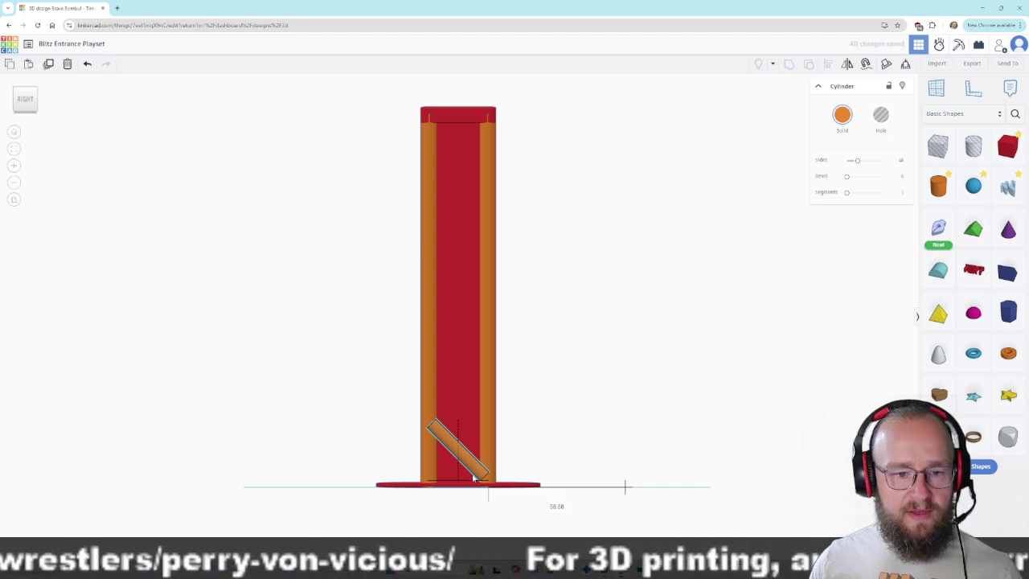
drag(474, 479, 612, 480)
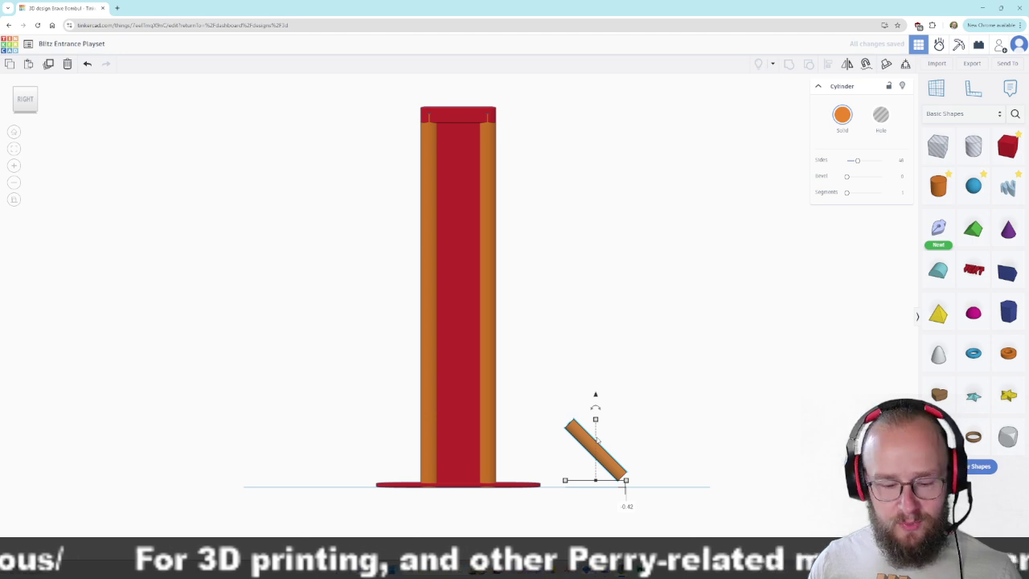
key(ctrl+z)
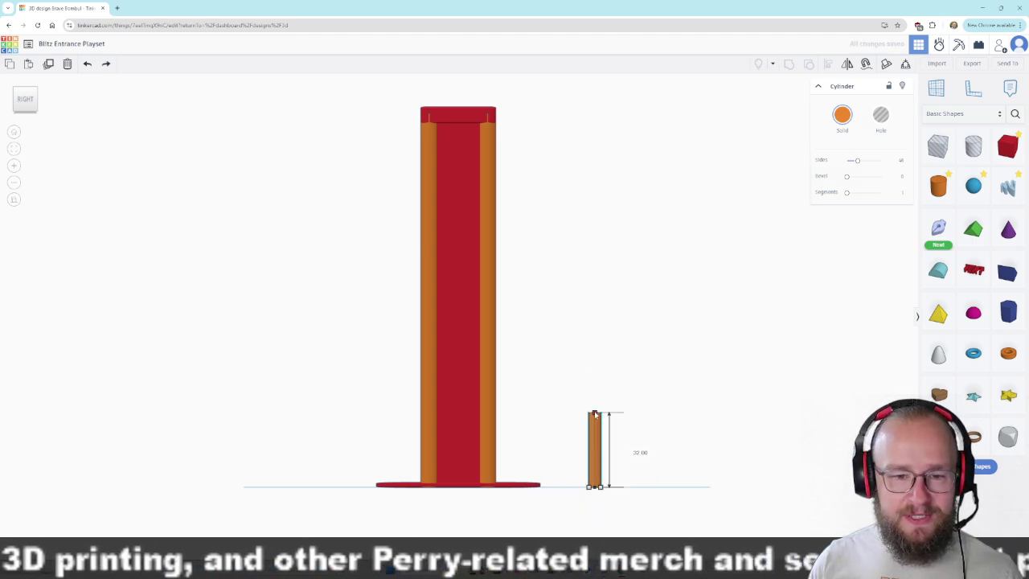
Lengthen the upright thin cylinder slightly, tilt it 45° and position it low across the column between the corner posts.
drag(594, 412, 472, 472)
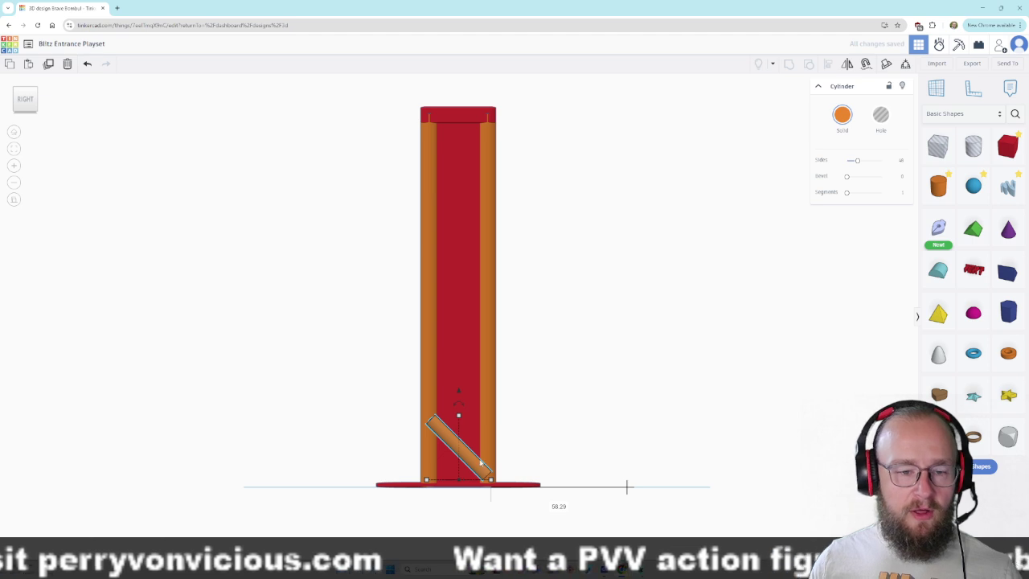
drag(460, 393, 460, 397)
Slide the angled rod sideways into the gap between the two corner posts on the column's right side.
drag(25, 98, 53, 102)
click(25, 110)
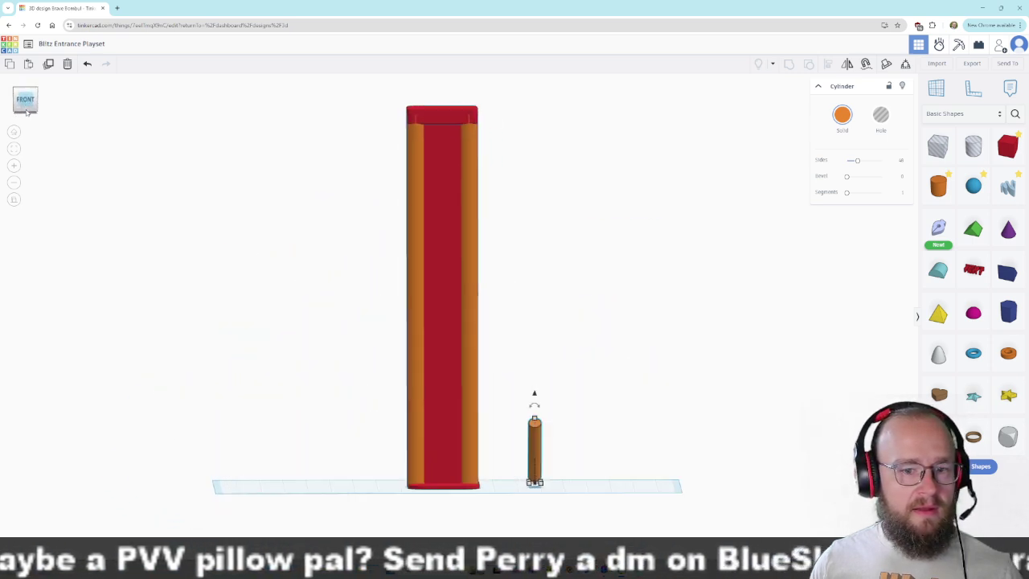
key(Left)
key(Left)
key(Left)
key(Left)
key(Left)
key(Left)
key(Left)
key(Left)
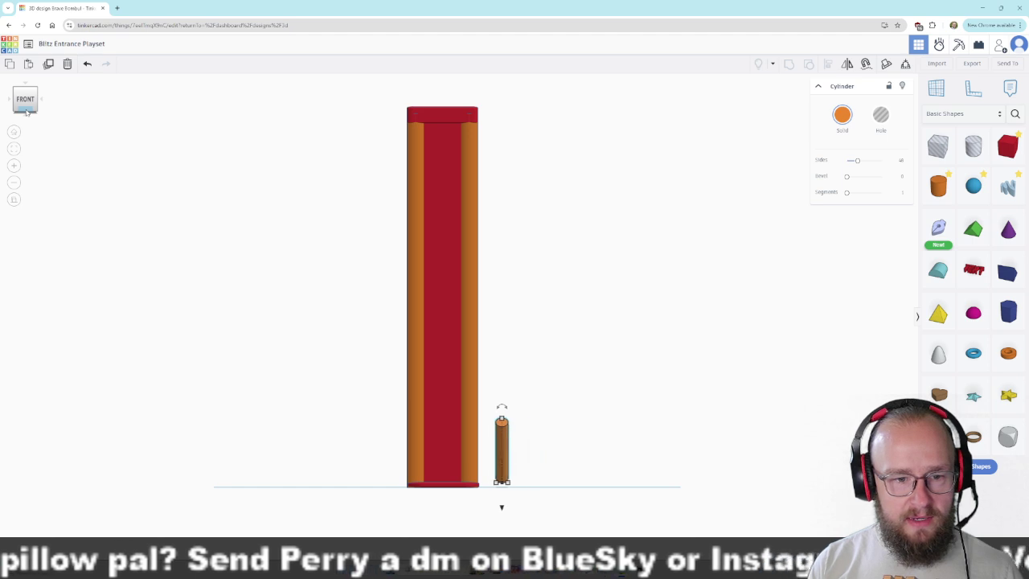
right_drag(608, 411, 552, 459)
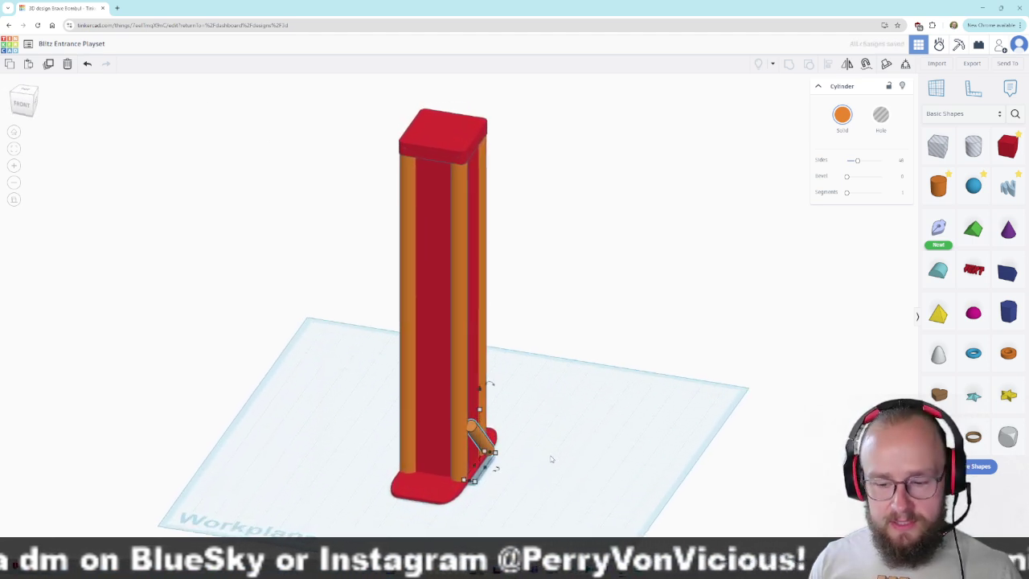
key(Left)
key(Left)
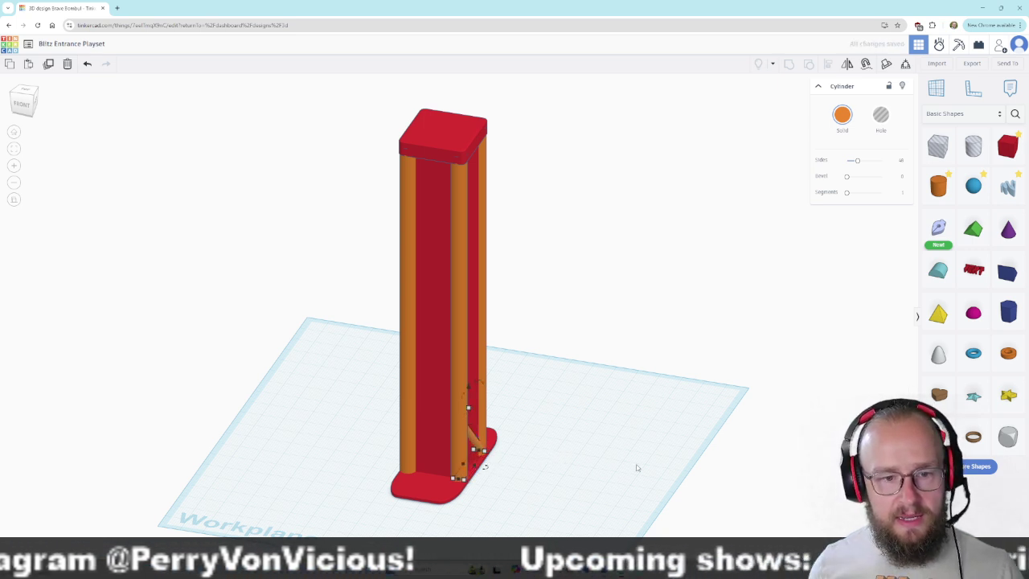
right_drag(611, 448, 546, 461)
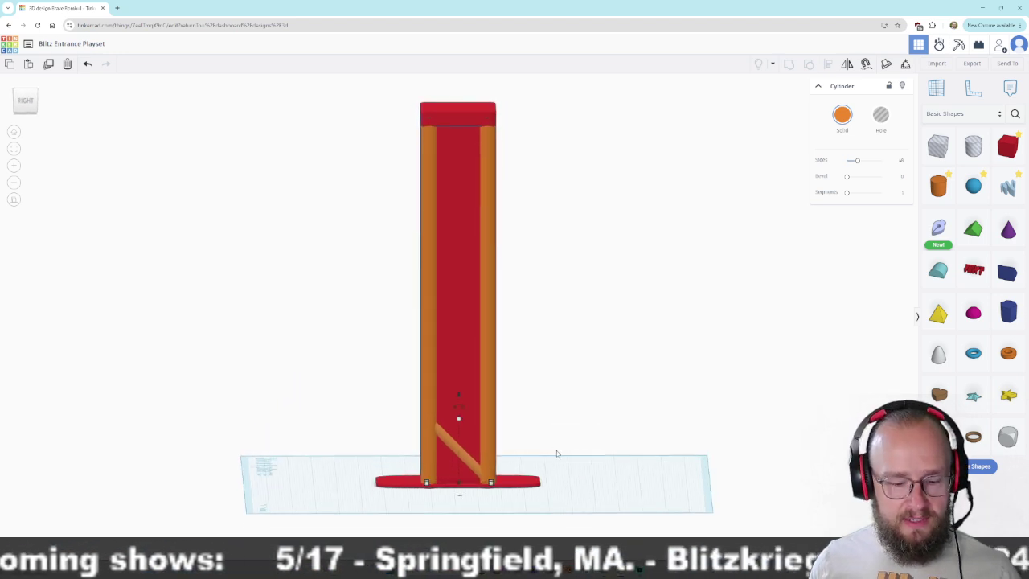
Duplicate the angled rod 21 mm higher and mirror the copy so both rods form a zigzag.
click(30, 107)
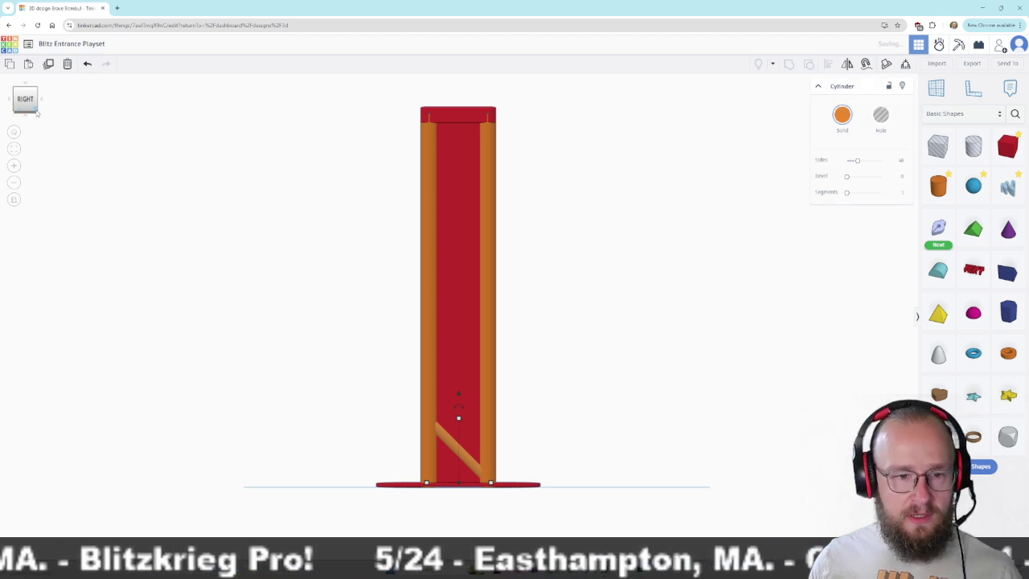
alt+drag(458, 396, 461, 345)
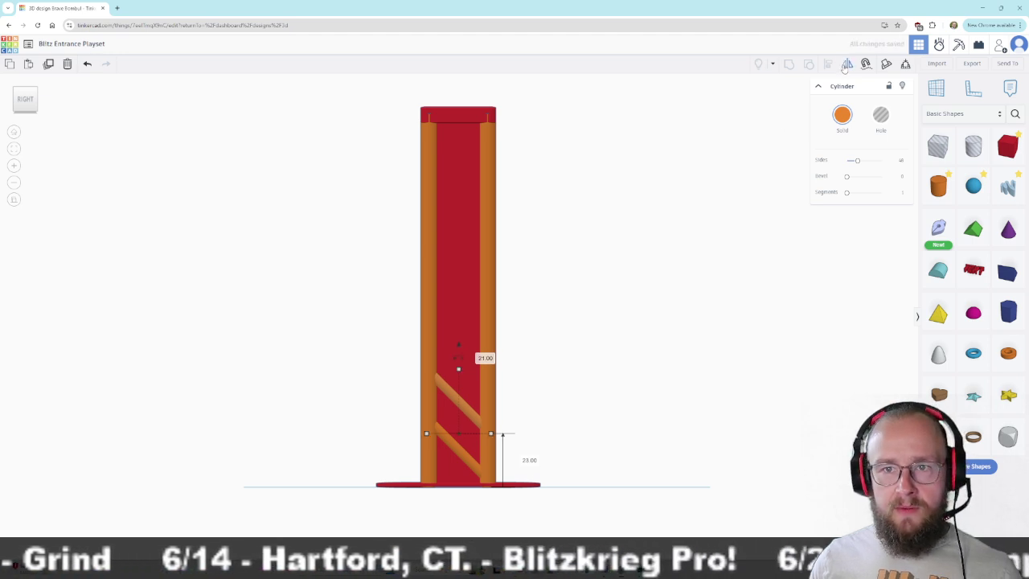
right_drag(586, 358, 633, 392)
click(451, 410)
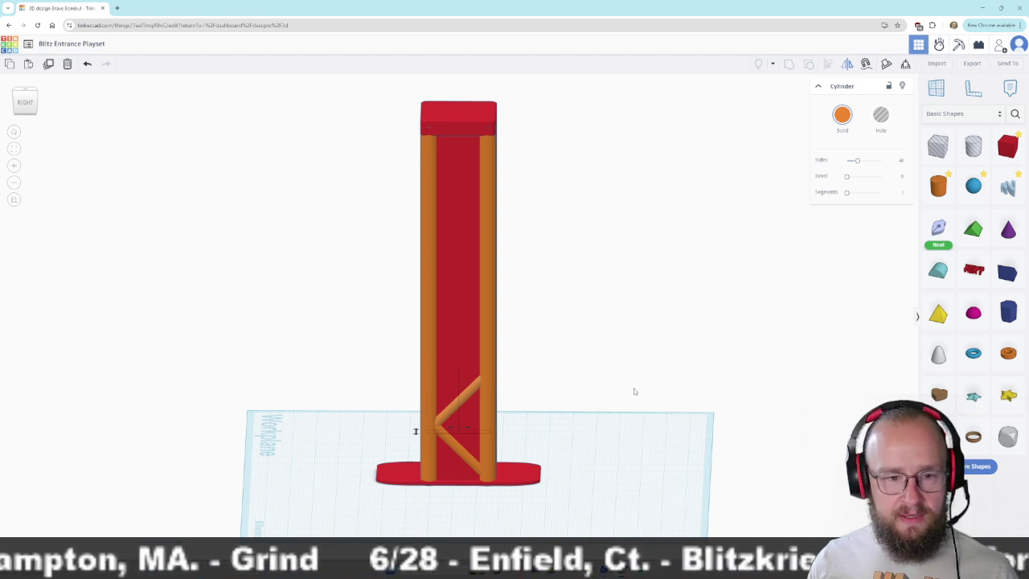
Repeat the mirrored duplicate five more times to continue the zigzag up to the cap.
key(ctrl+d)
key(ctrl+d)
key(ctrl+d)
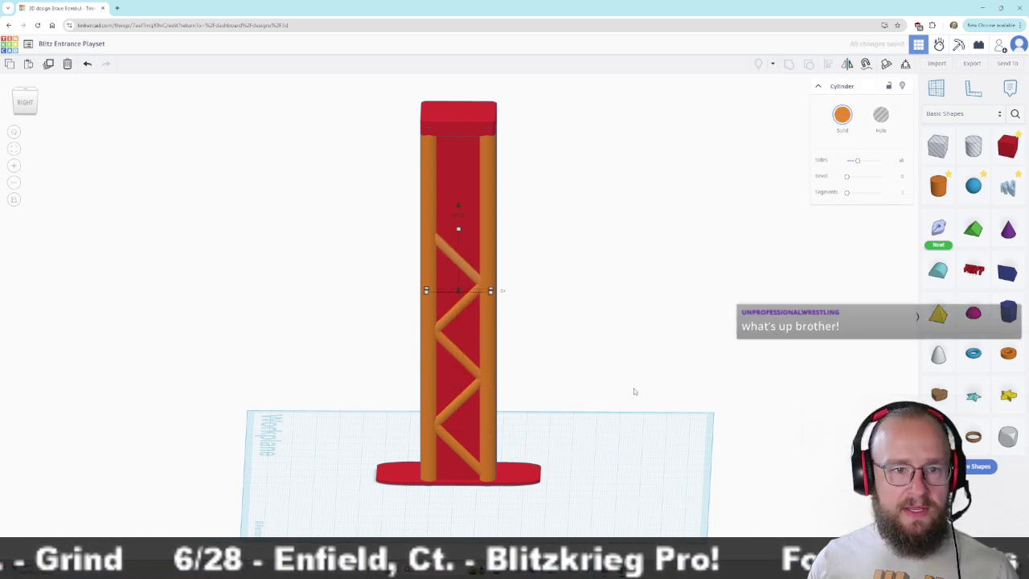
key(ctrl+d)
key(ctrl+d)
right_drag(645, 430, 640, 411)
click(641, 410)
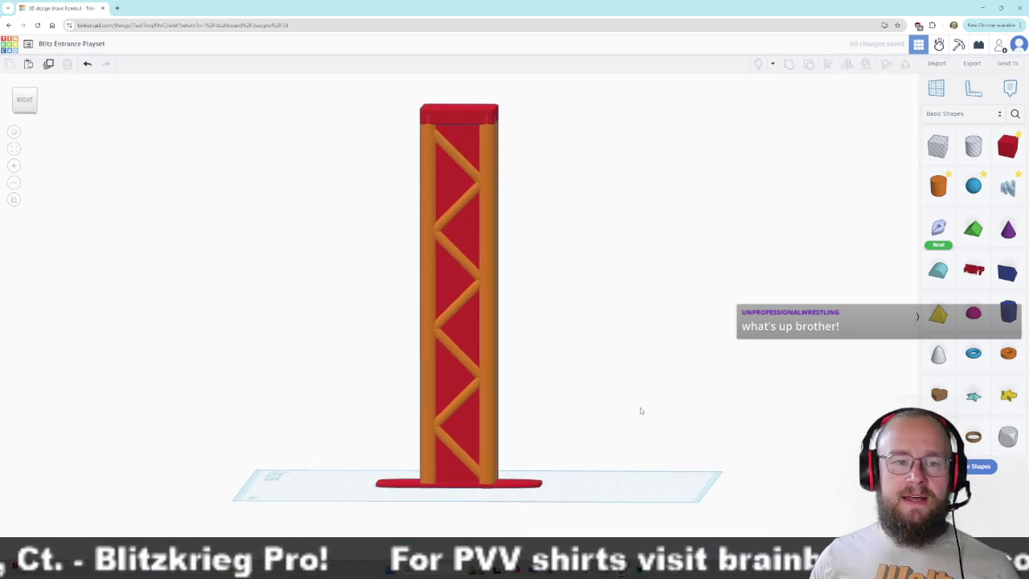
Duplicate all seven zigzag rods and rotate the copies 90° in the top view.
click(457, 162)
shift+click(447, 219)
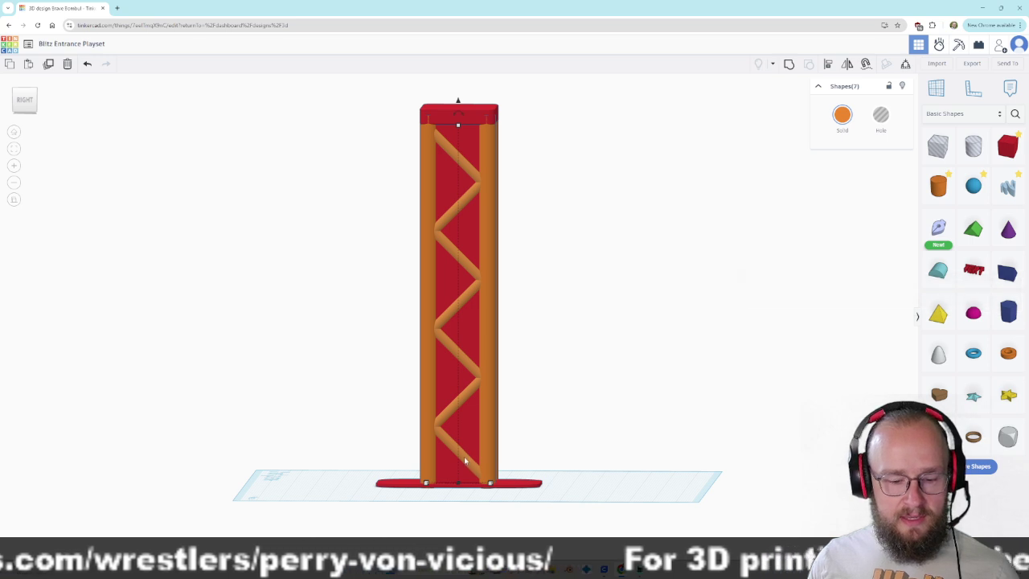
right_drag(599, 327, 589, 384)
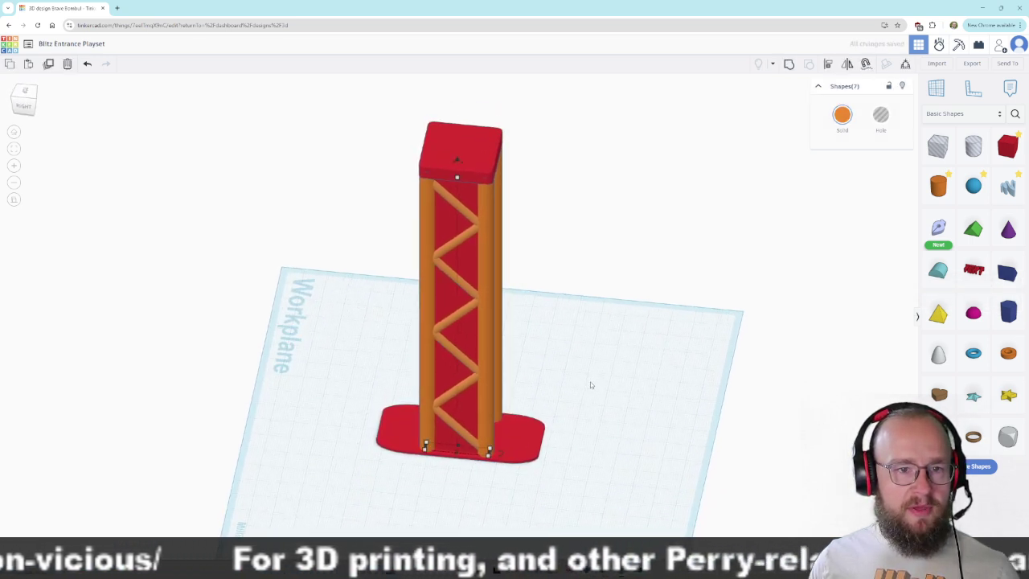
drag(32, 94, 30, 92)
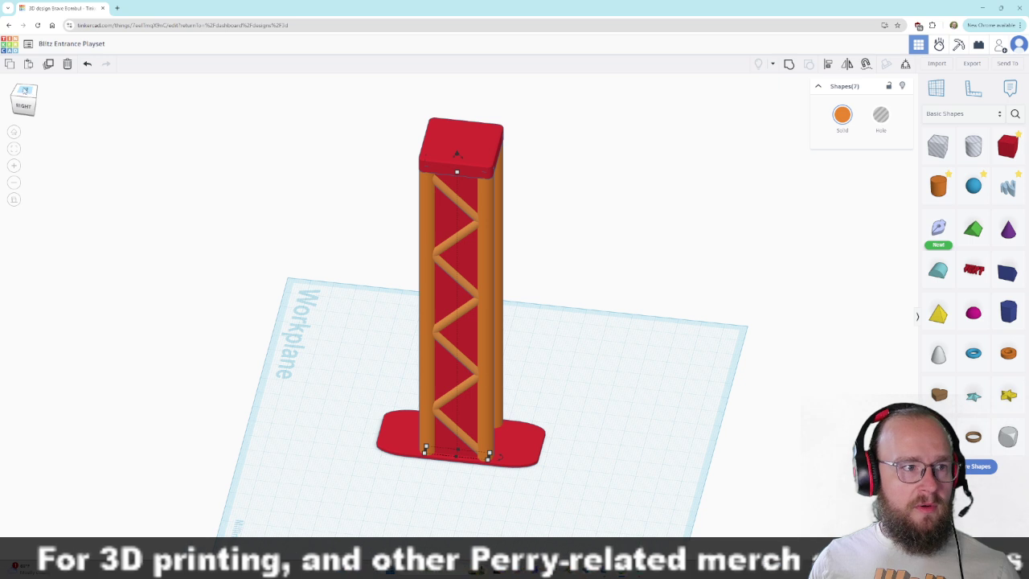
click(25, 90)
mouse_move(501, 326)
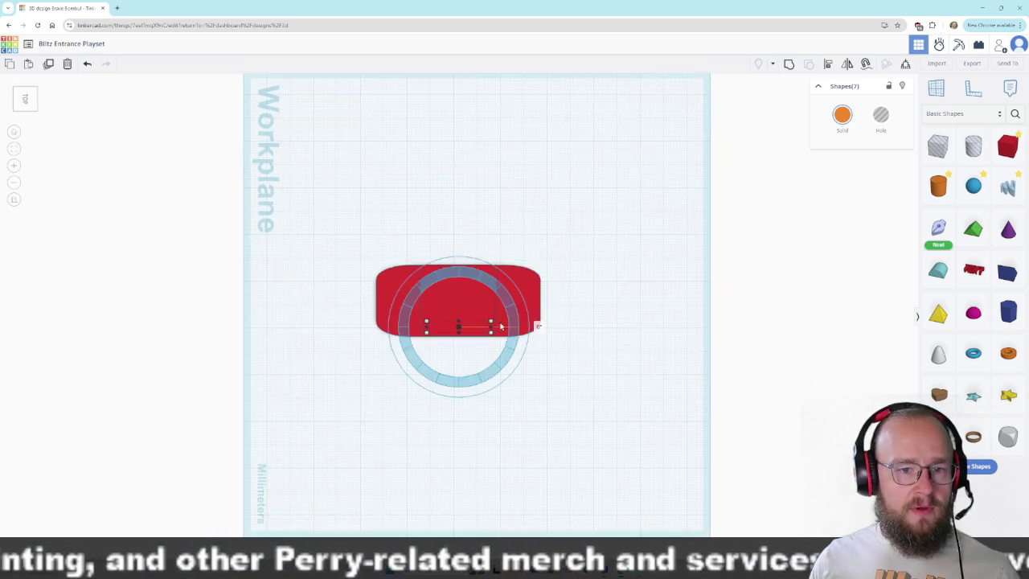
drag(507, 331, 459, 288)
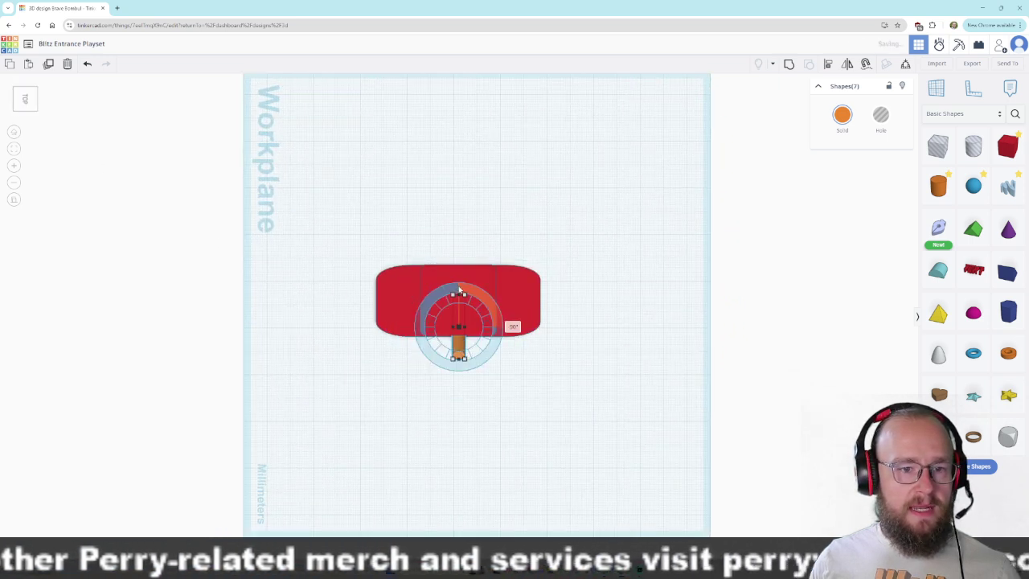
Nudge the rotated set of seven rods into place between the corner posts on the column's back side.
key(Right)
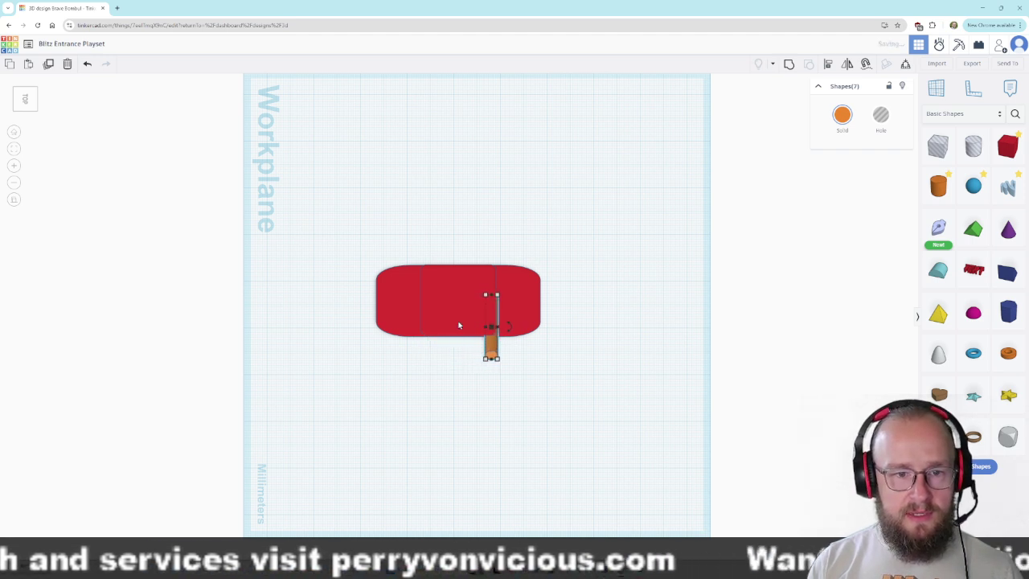
key(Left)
key(Left)
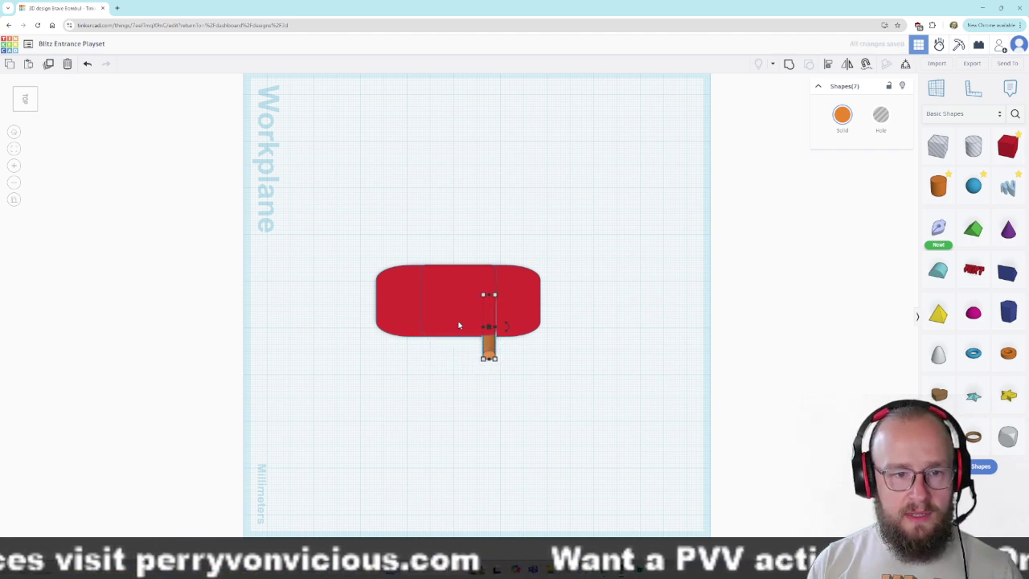
key(Up)
key(Up)
key(Up)
key(Up)
key(Up)
key(Up)
key(Up)
key(Up)
key(Up)
key(Up)
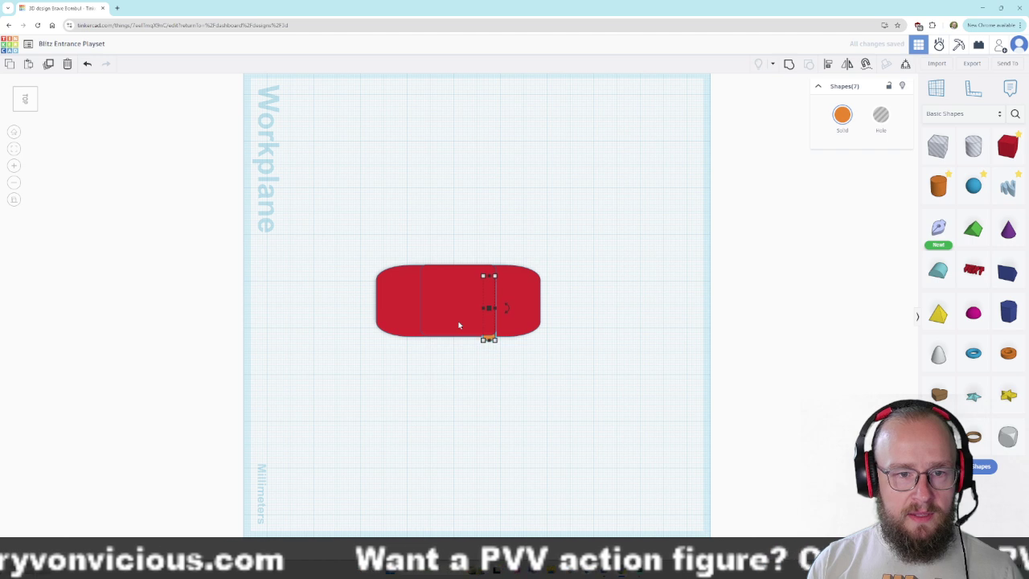
key(Up)
key(Up)
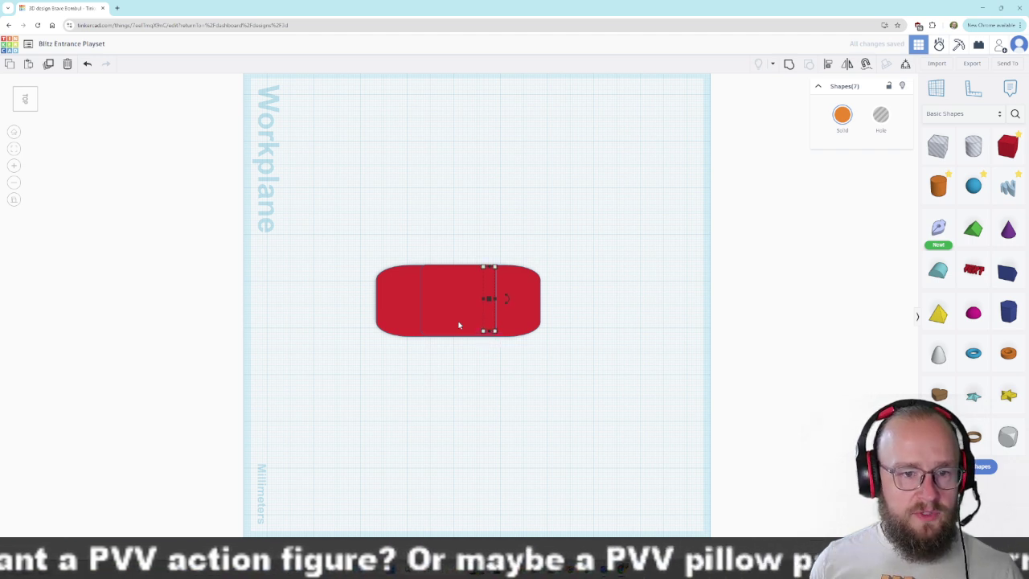
right_drag(581, 362, 479, 422)
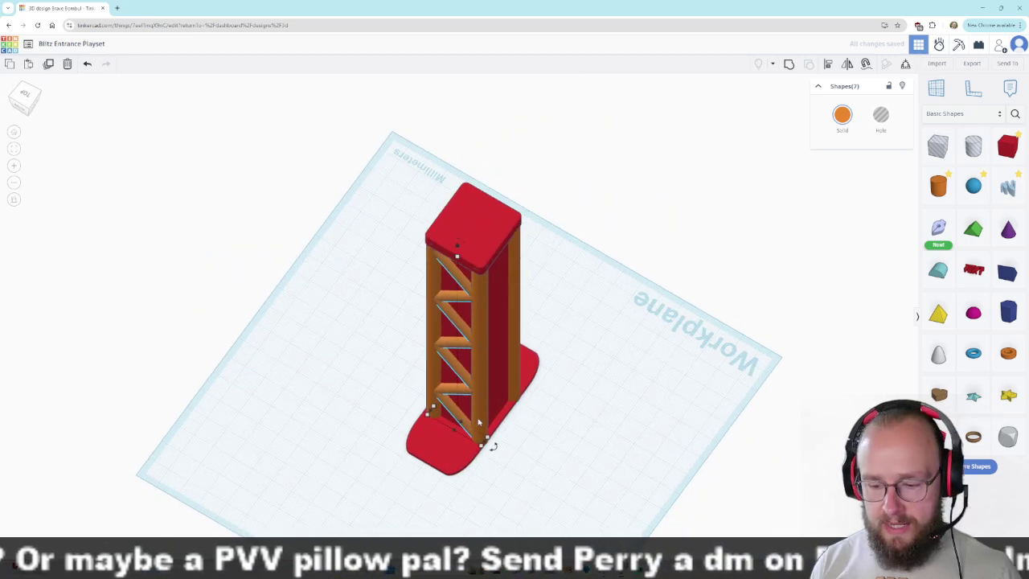
key(Up)
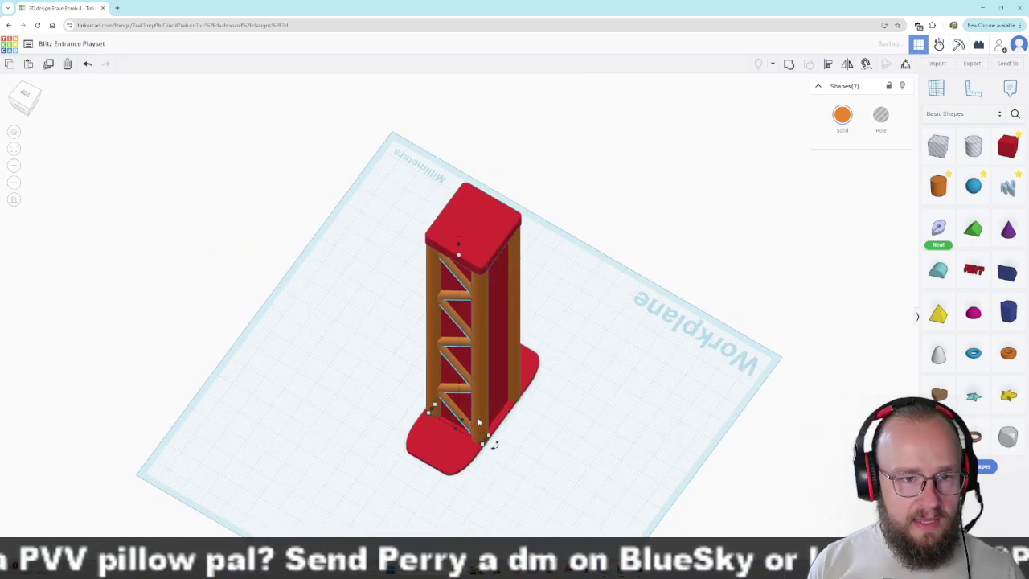
Add another copy of the seven-rod zigzag to the column's left side and check the column from several sides.
click(510, 481)
right_drag(510, 482, 612, 448)
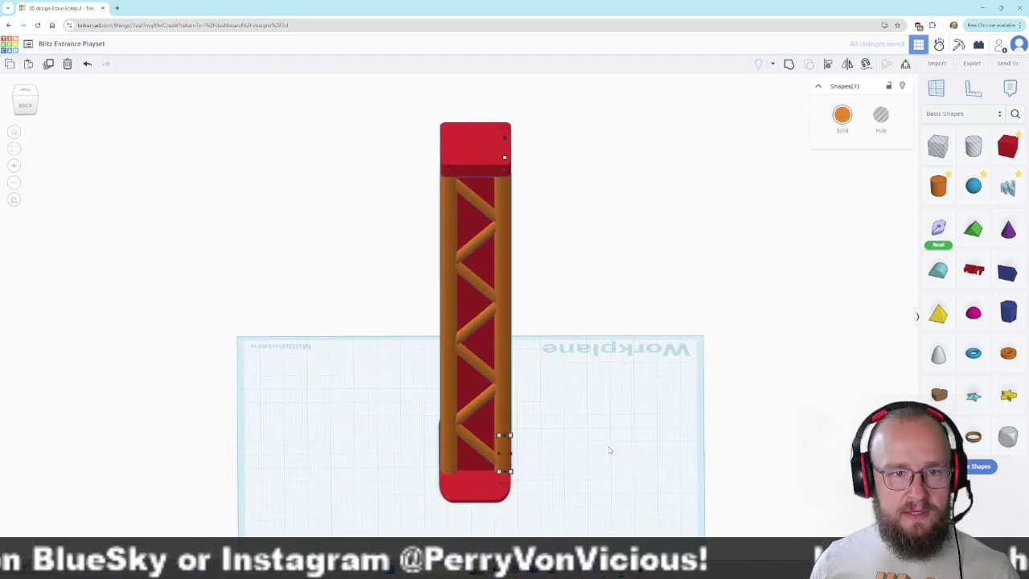
right_drag(551, 466, 328, 471)
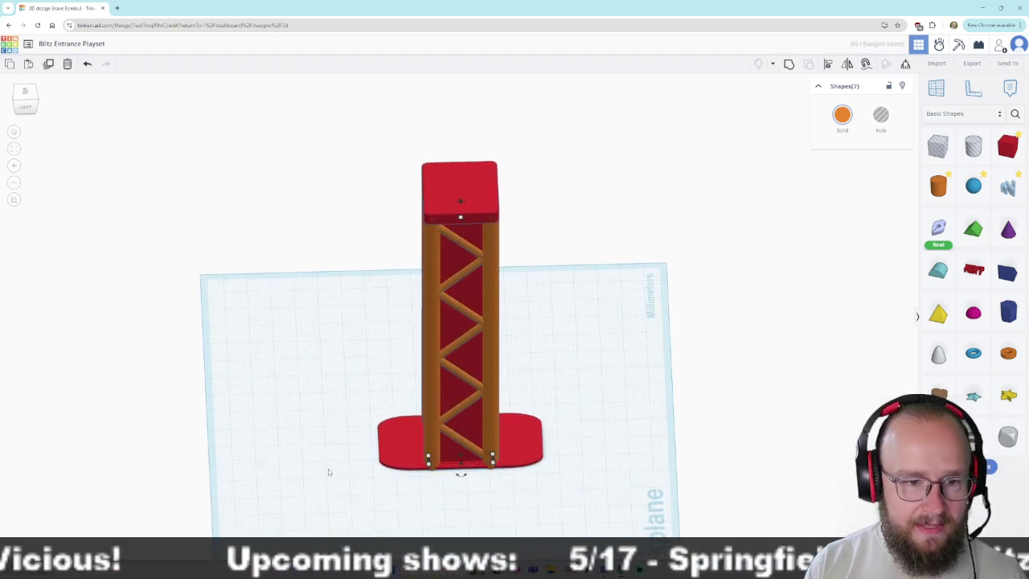
right_drag(355, 508, 753, 487)
click(454, 313)
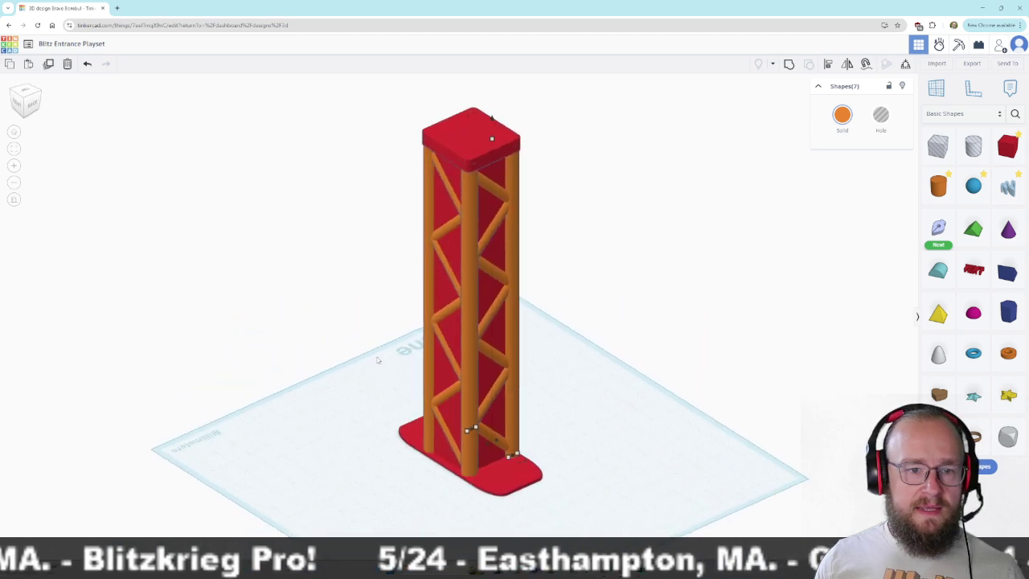
click(495, 313)
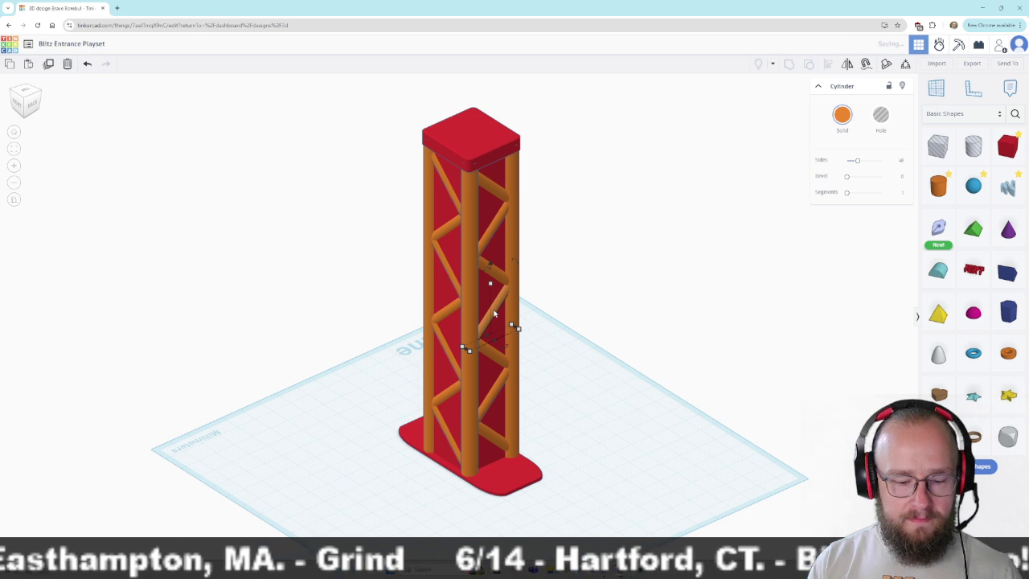
key(ctrl+z)
click(494, 191)
Select all seven zigzag rods on the column's right side and nudge them slightly outward.
click(451, 228)
shift+click(451, 229)
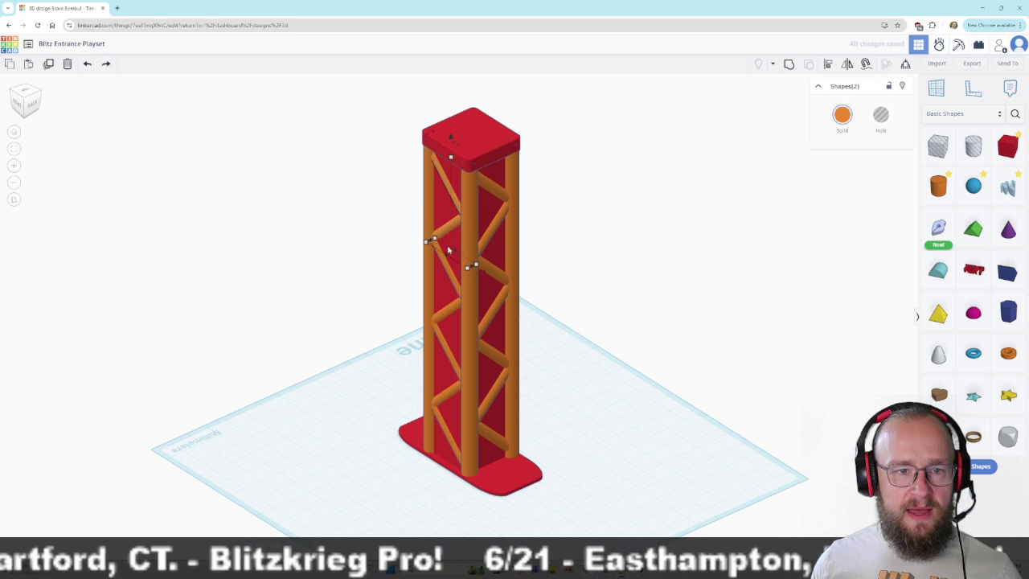
shift+click(448, 271)
shift+click(447, 320)
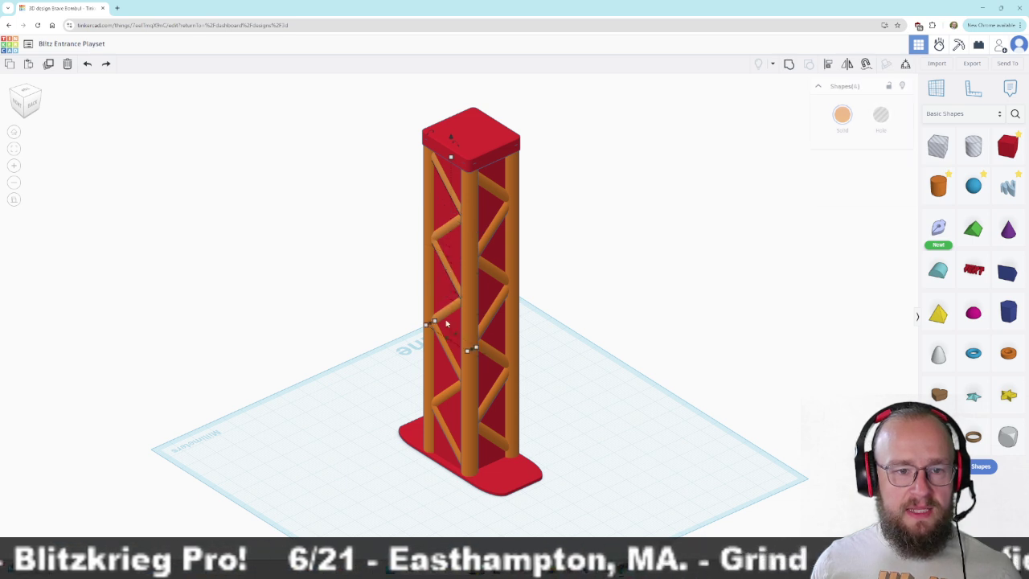
shift+click(444, 354)
shift+click(450, 394)
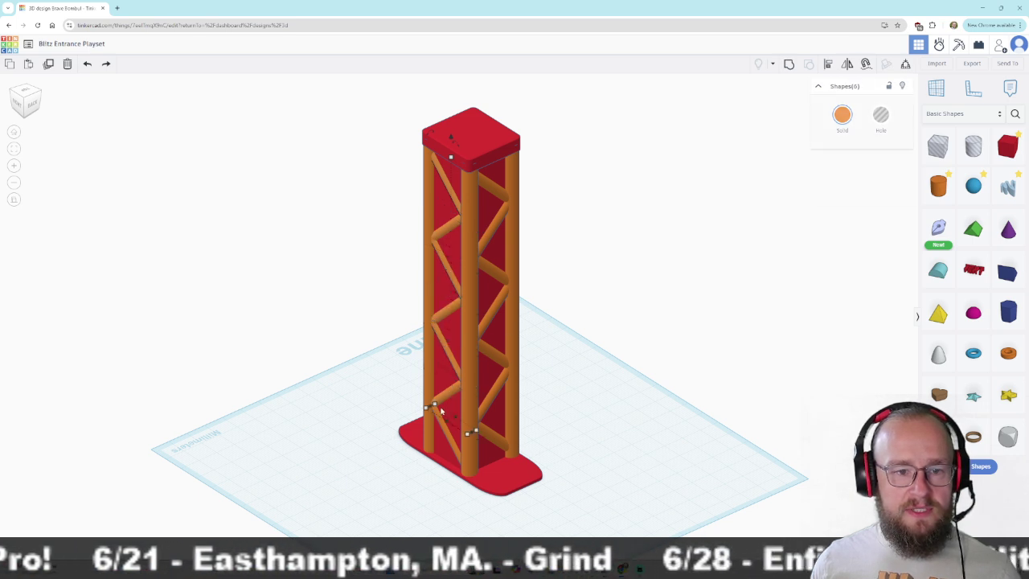
shift+click(447, 434)
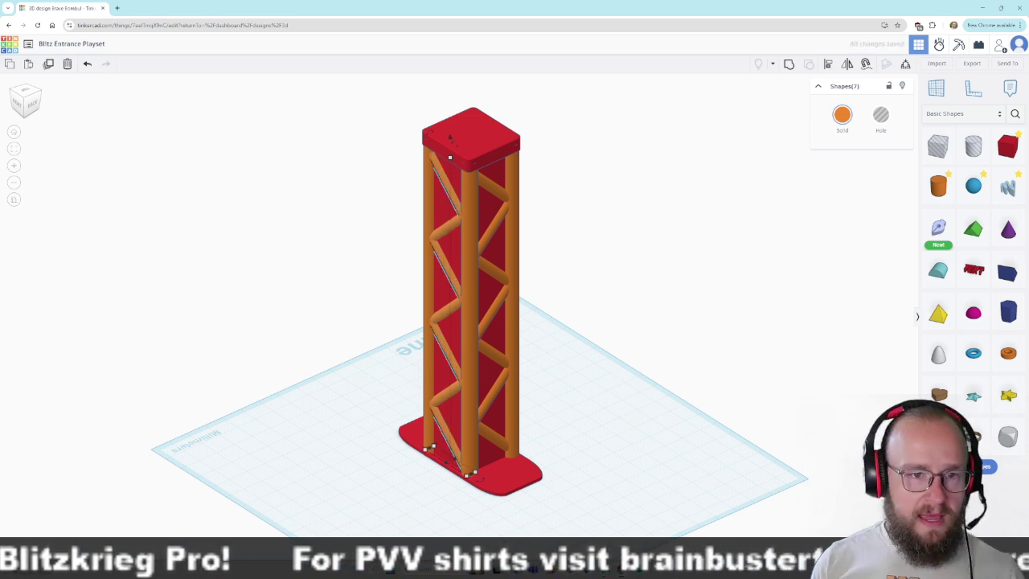
right_drag(705, 231, 528, 384)
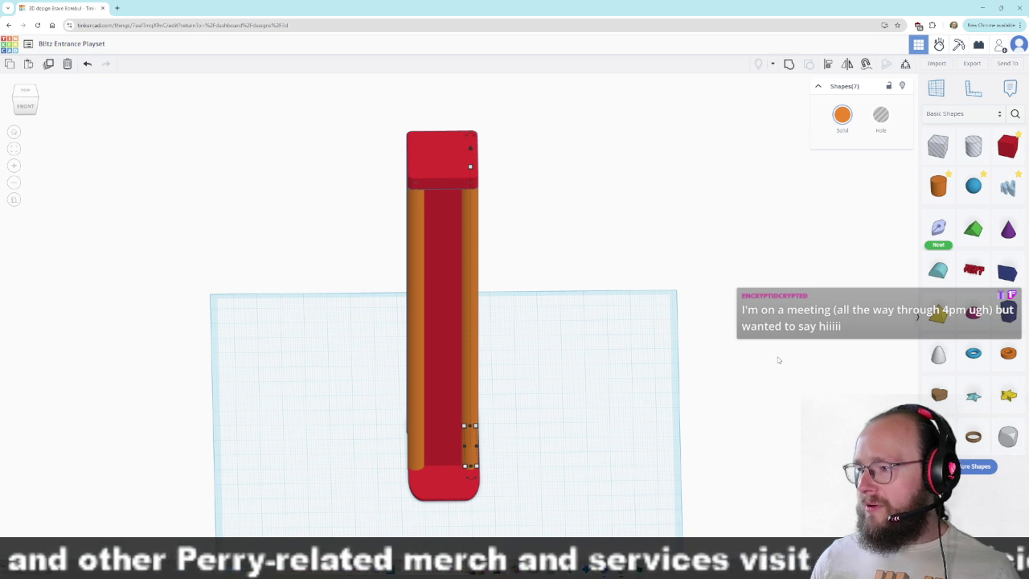
Check the reference photo of the entrance banners against the column from the front and side.
right_drag(616, 405, 809, 363)
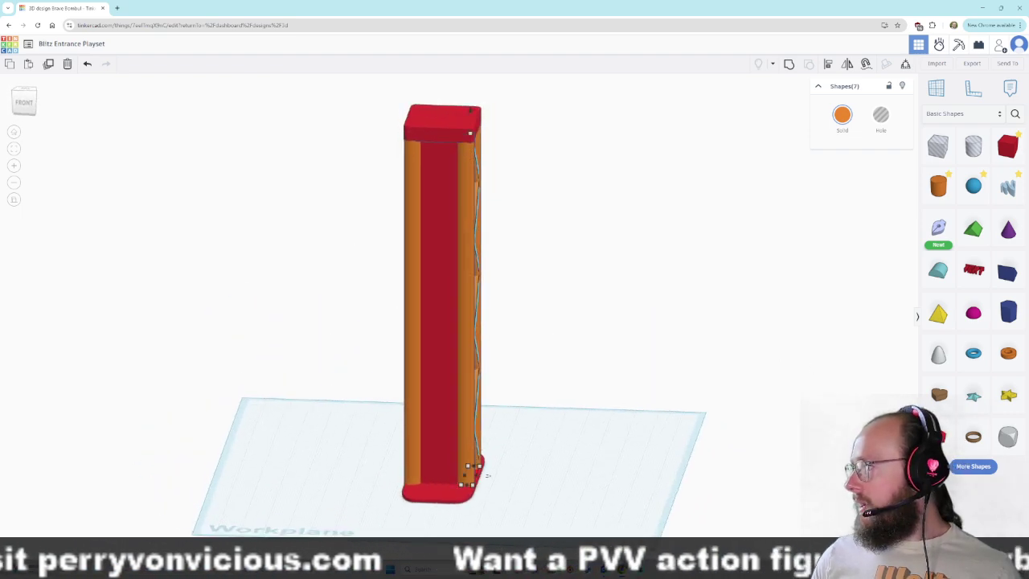
drag(1028, 105, 466, 95)
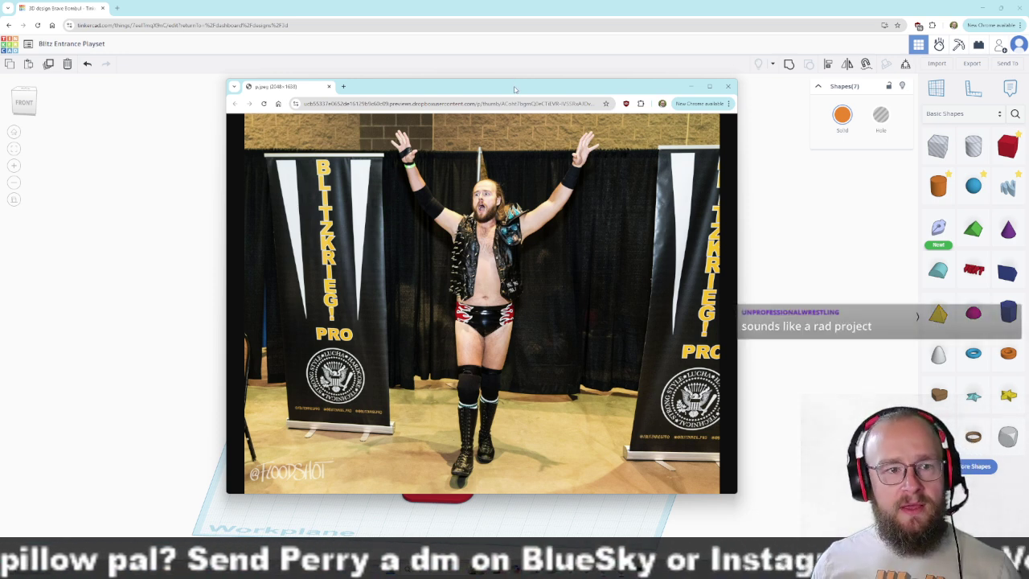
drag(518, 90, 1028, 92)
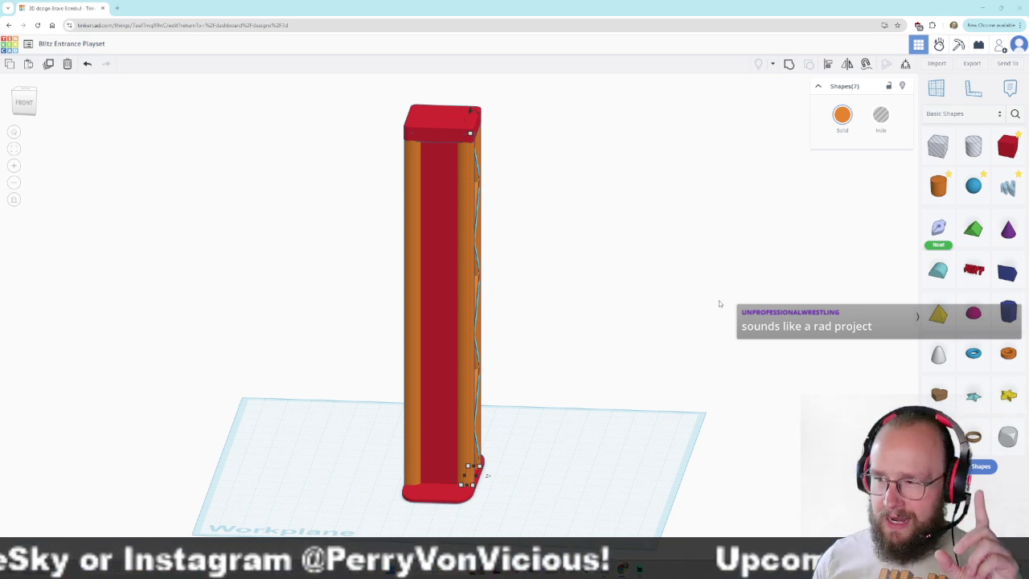
right_drag(719, 304, 603, 305)
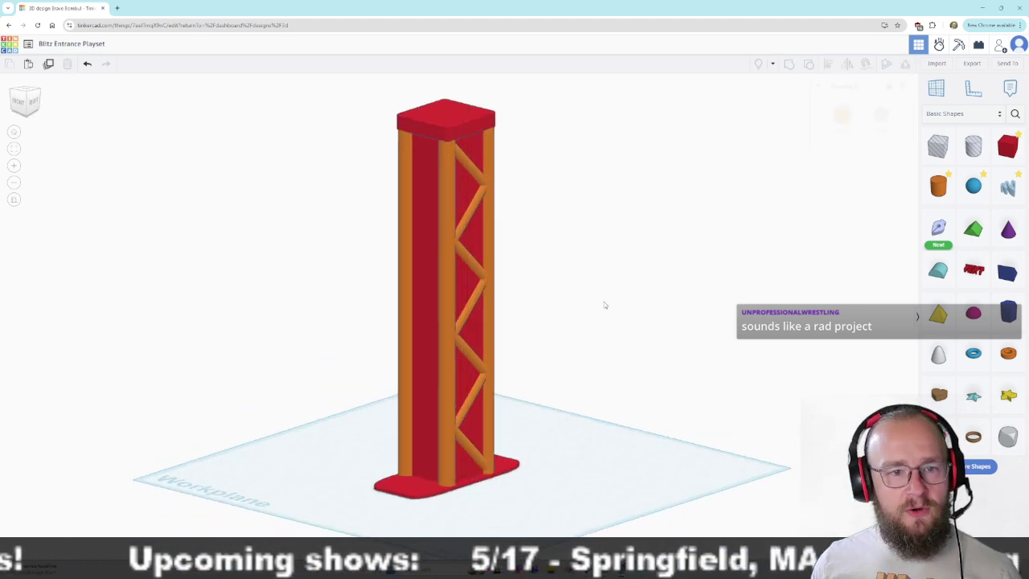
right_drag(608, 388, 710, 372)
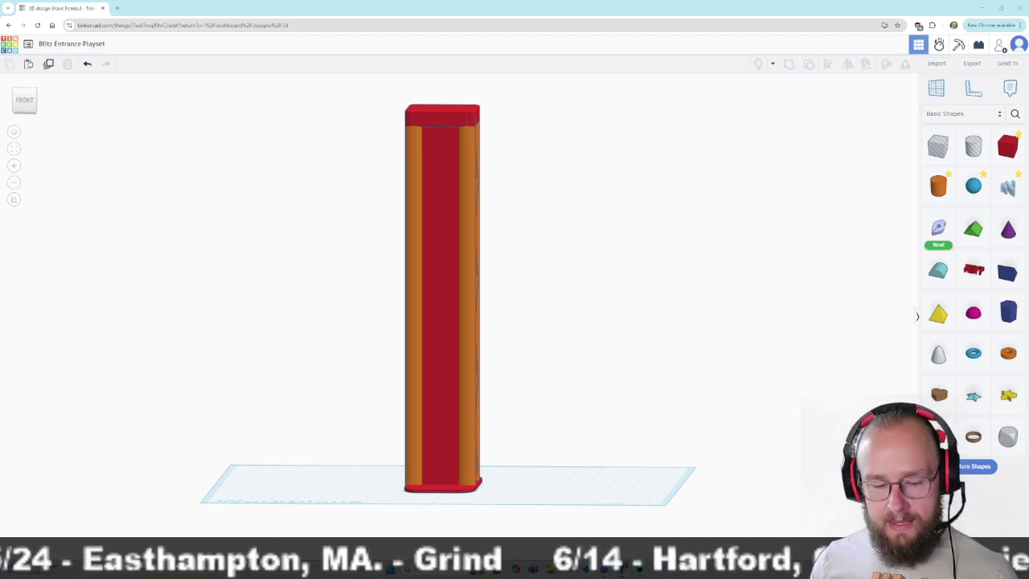
Paste the grey spotlight shape into the design and move it in front of the column's upper half.
key(ctrl+v)
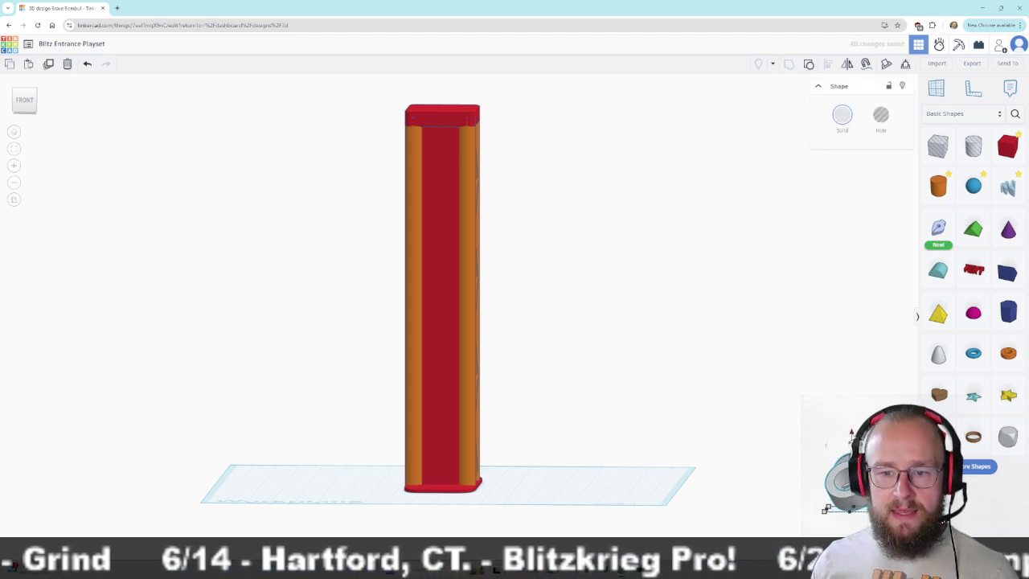
drag(852, 409, 531, 178)
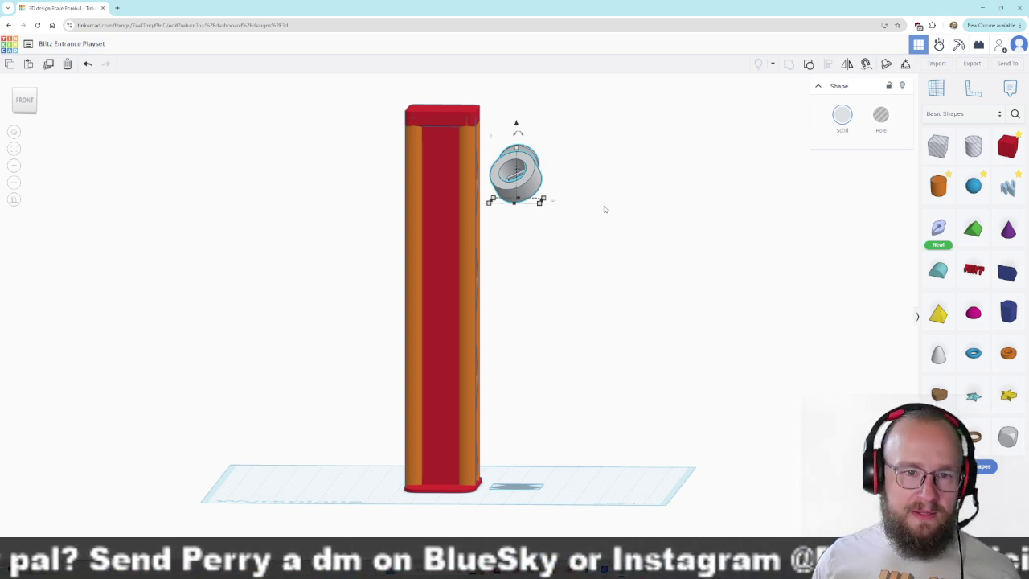
drag(521, 160, 578, 160)
right_drag(721, 207, 591, 248)
drag(480, 250, 366, 269)
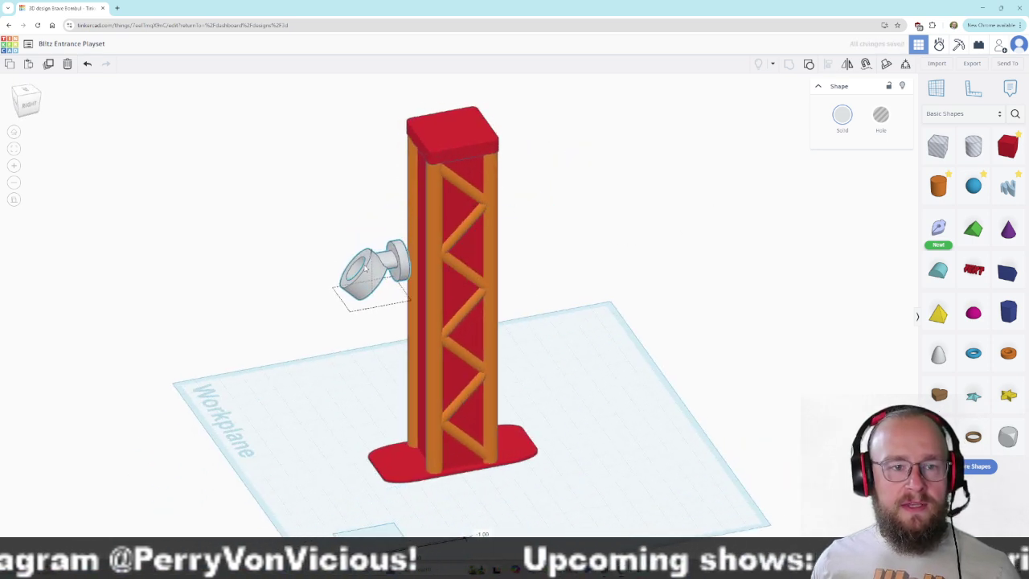
click(422, 182)
key(ctrl+z)
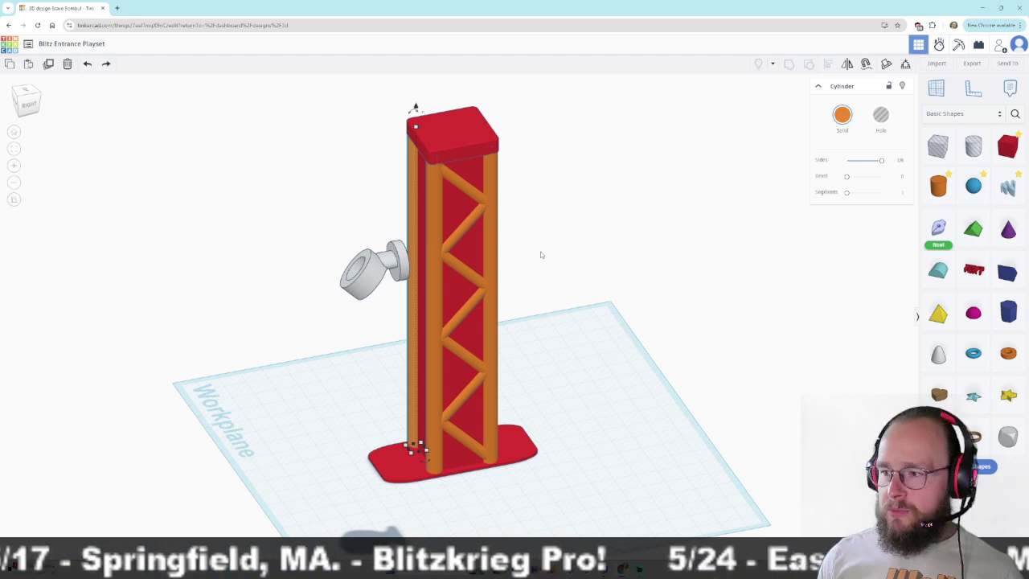
right_drag(469, 489, 432, 338)
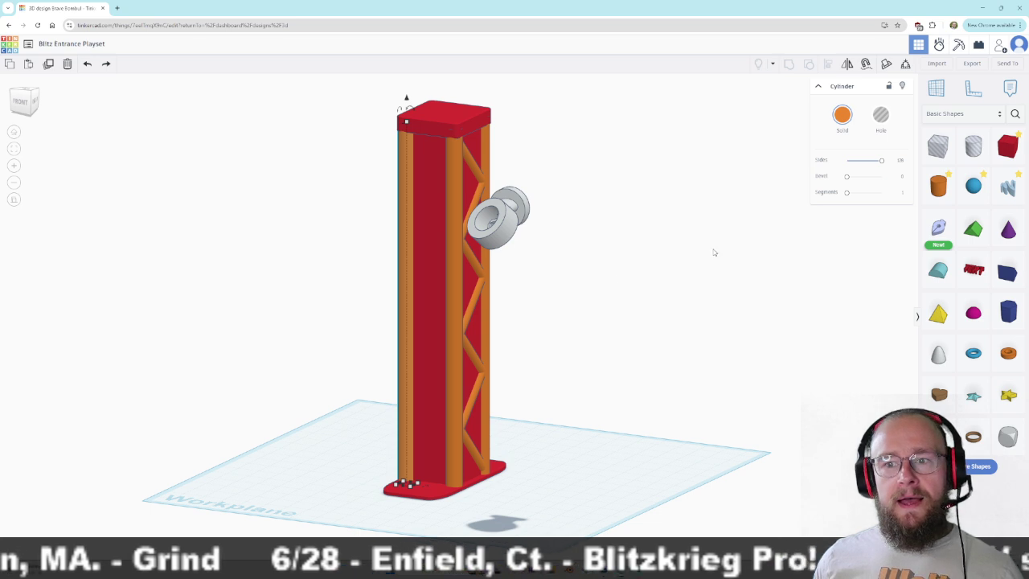
right_drag(556, 303, 641, 300)
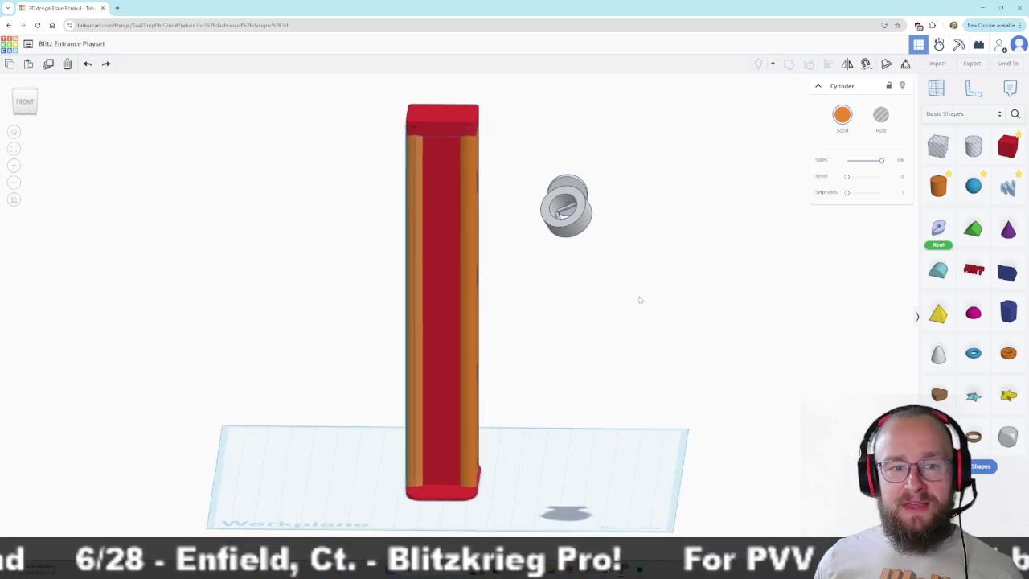
click(25, 100)
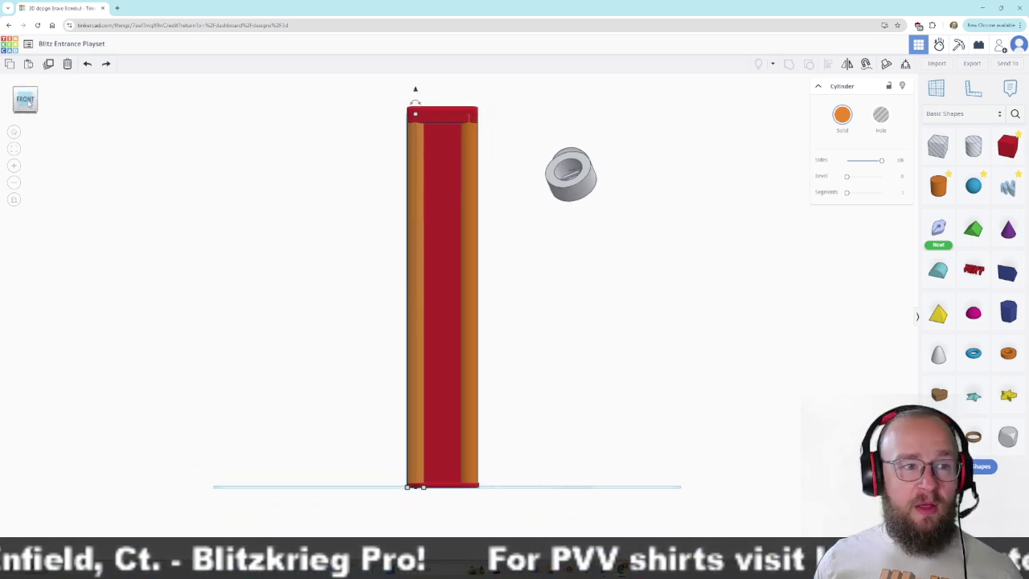
key(Left)
key(Left)
key(Left)
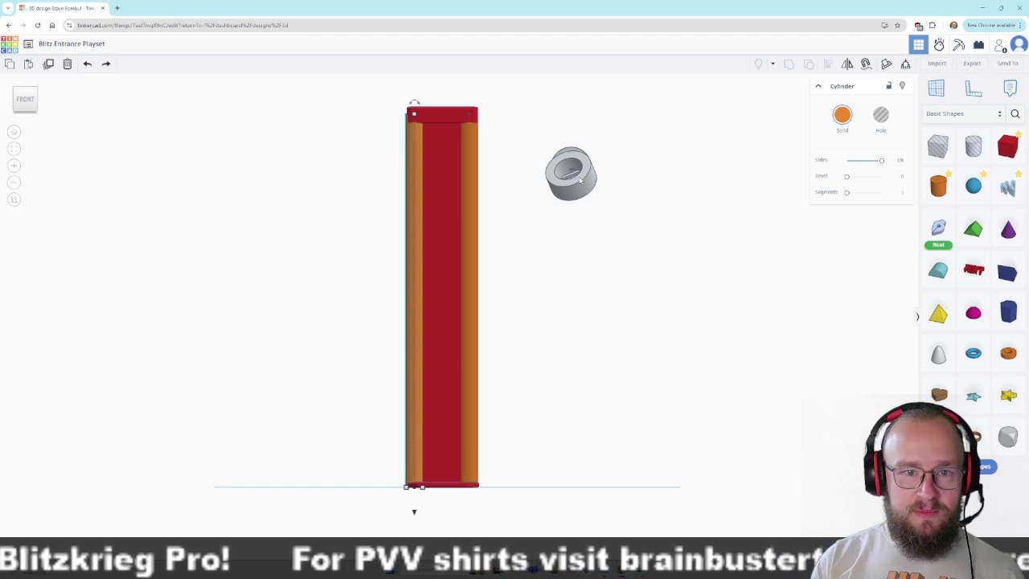
key(Right)
key(Right)
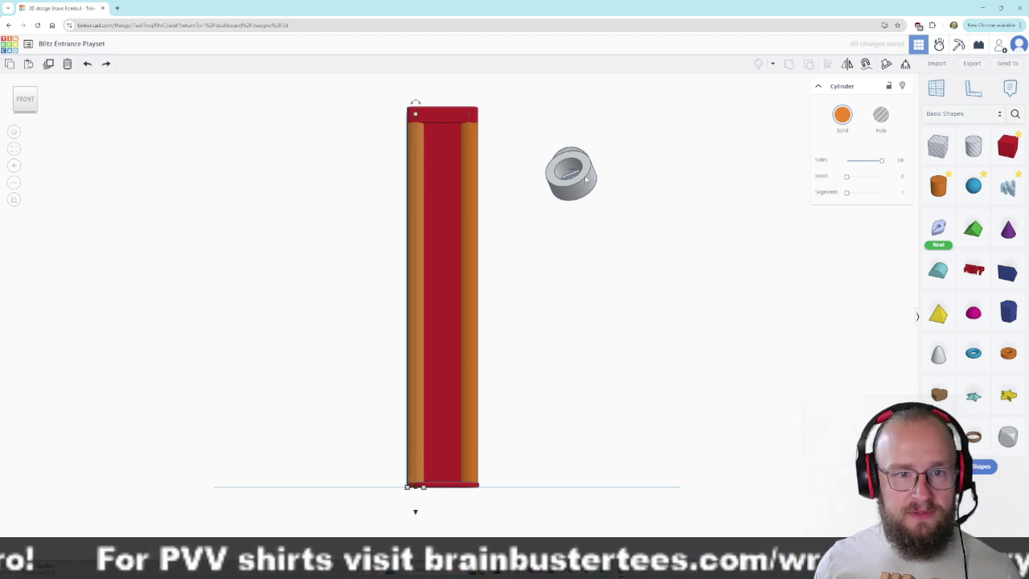
Centre the spotlight between the two front posts, move it back against the column and raise it 9 mm towards the cap.
drag(588, 180, 458, 179)
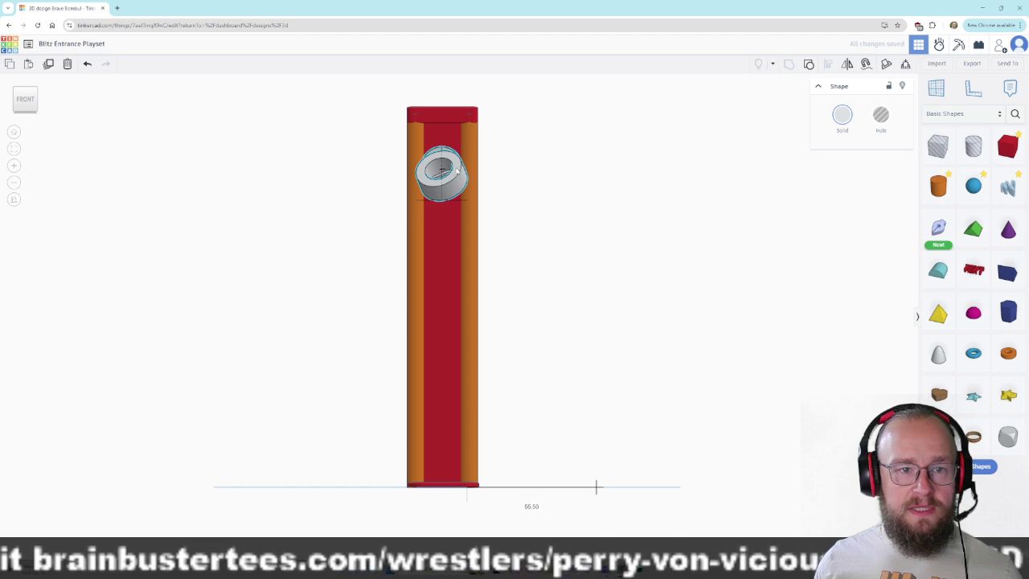
right_drag(517, 188, 466, 291)
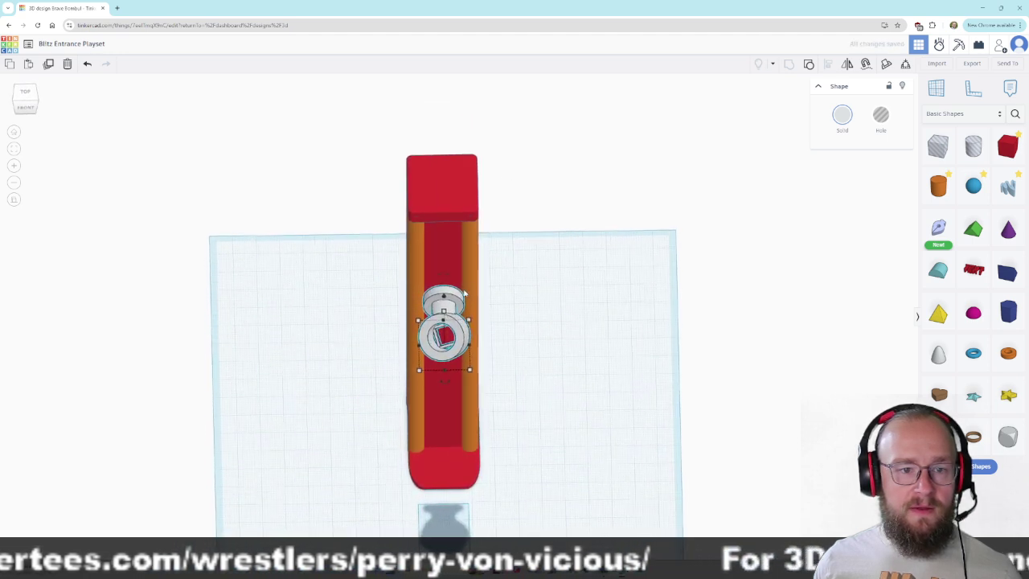
drag(450, 305, 448, 268)
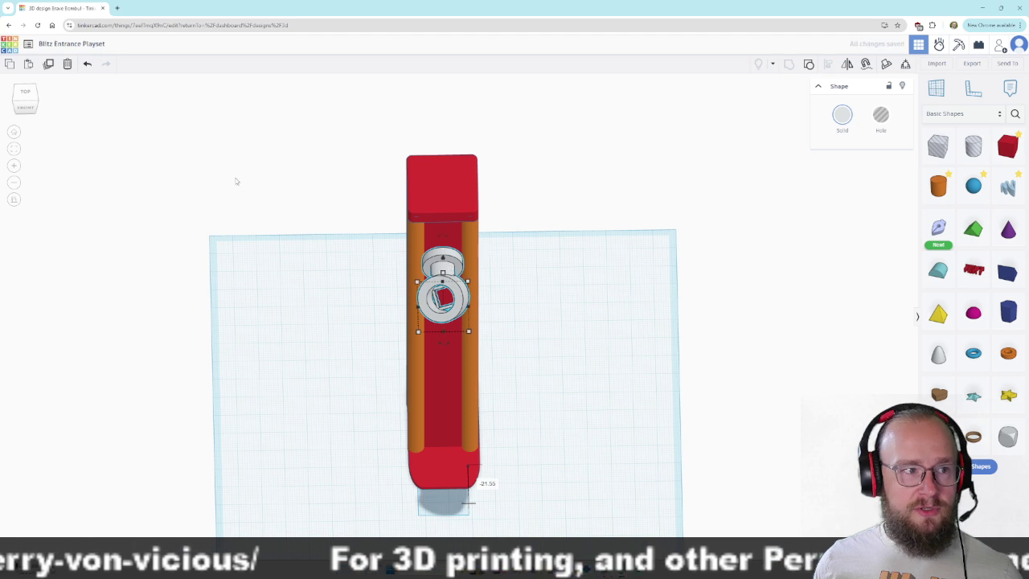
click(27, 107)
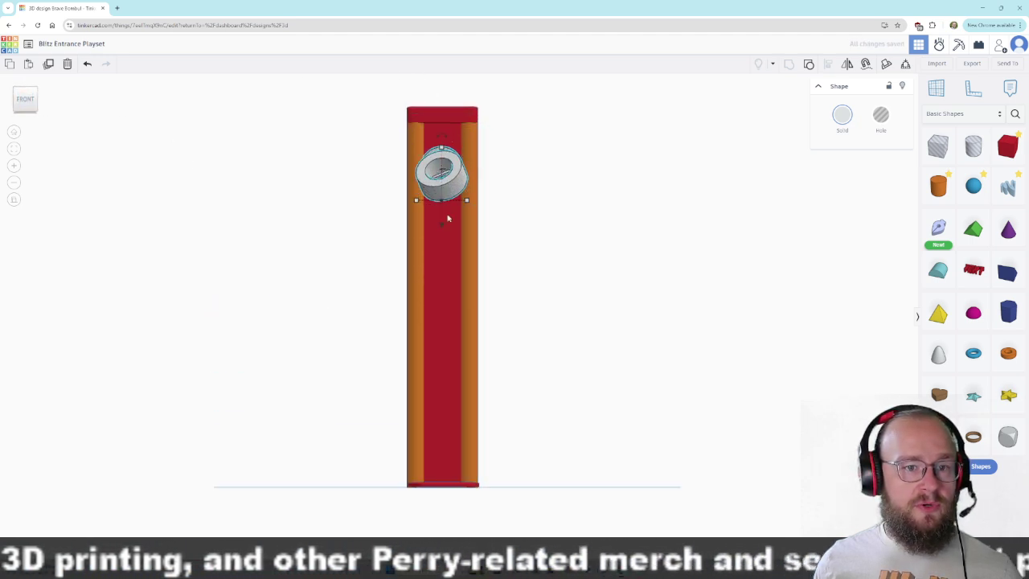
drag(441, 231, 442, 208)
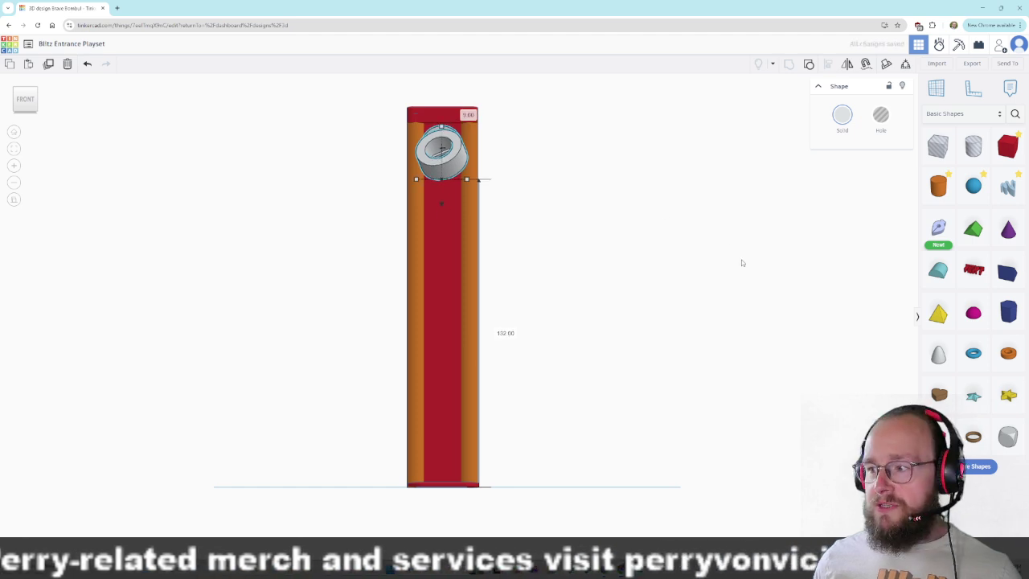
right_drag(740, 264, 543, 272)
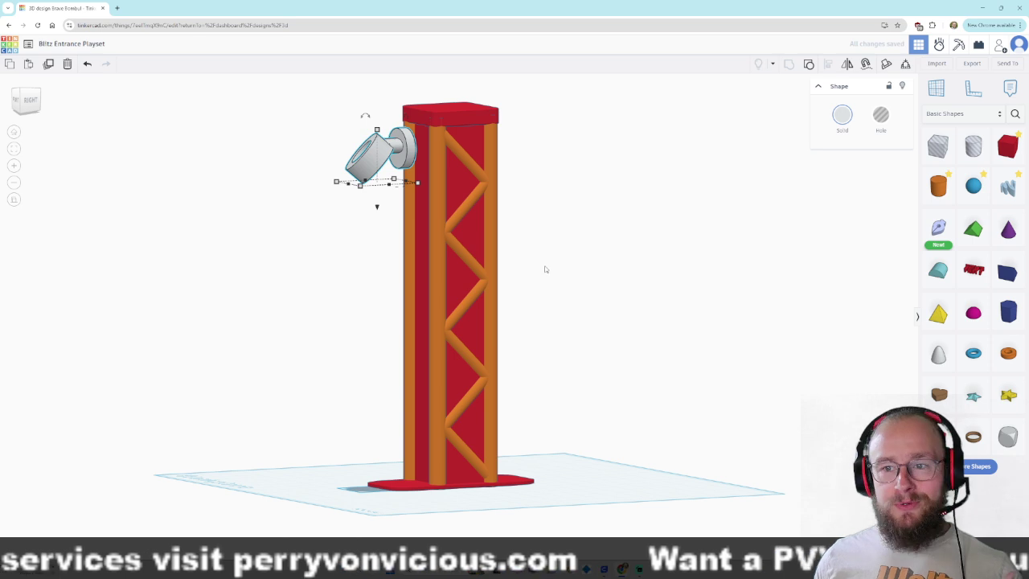
Add a cylinder beside the column, flatten it to a 3.5 mm disc and rotate it to stand on edge.
drag(938, 186, 602, 465)
right_drag(629, 449, 546, 414)
drag(561, 373, 563, 406)
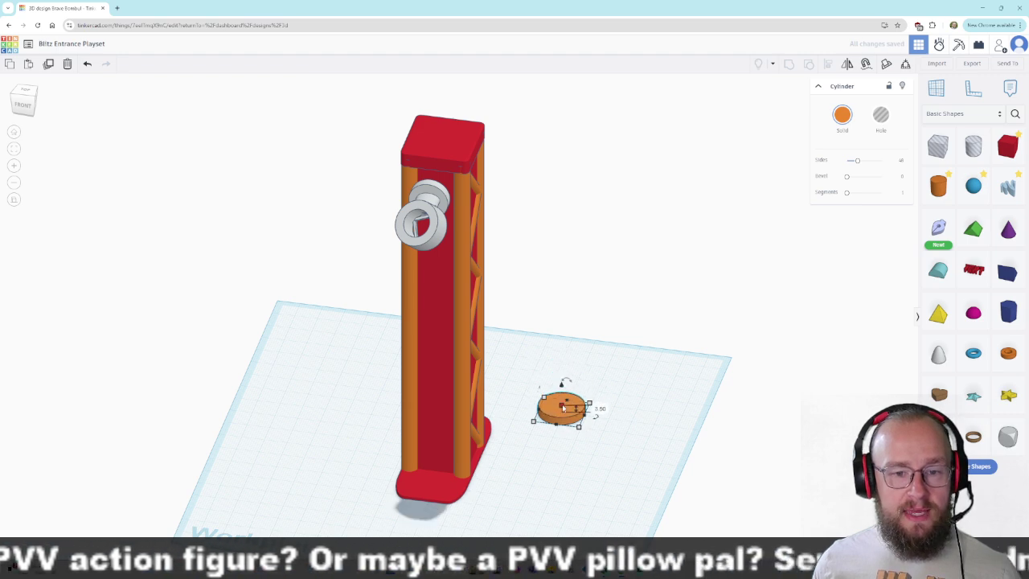
right_drag(683, 382, 500, 416)
mouse_move(585, 406)
drag(585, 406, 480, 466)
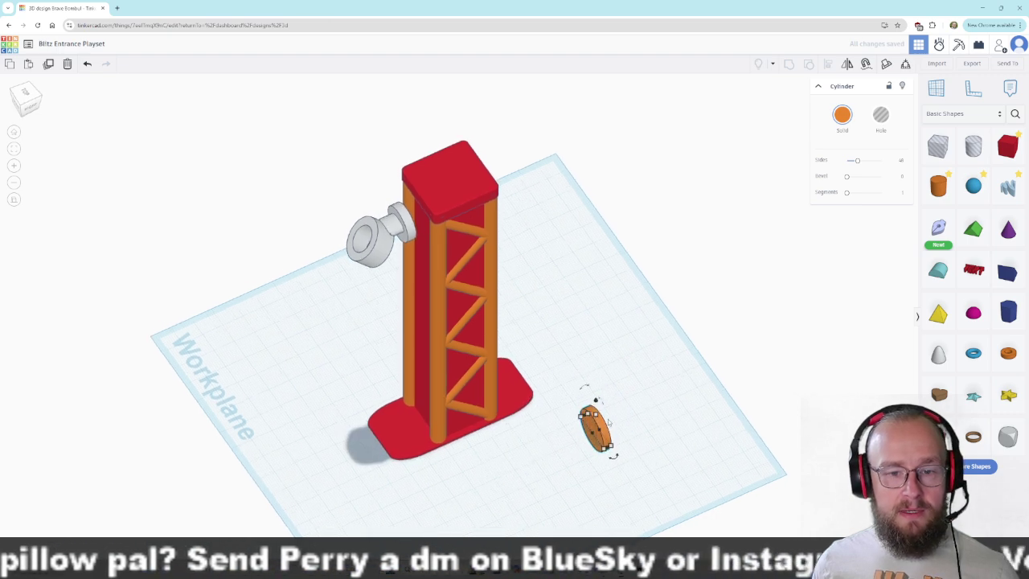
Centre the upright disc between the two front posts and raise it to just below the top cap.
drag(595, 433, 426, 418)
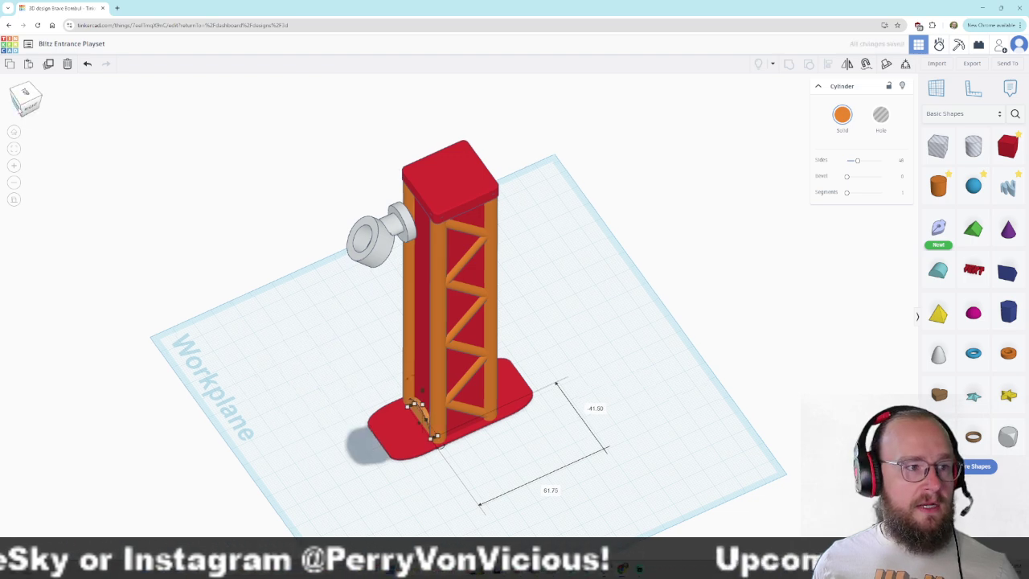
click(24, 103)
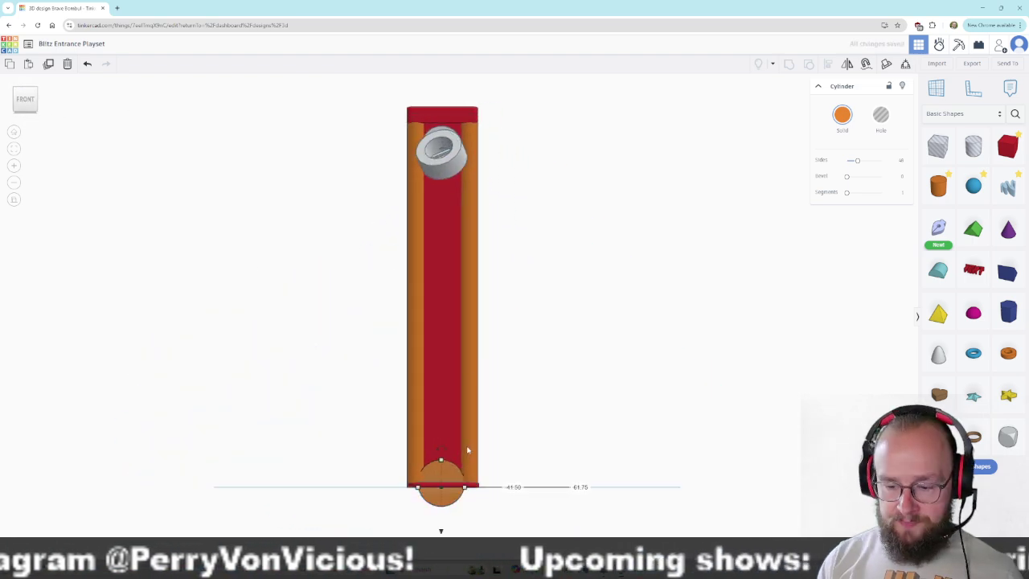
key(Right)
key(Left)
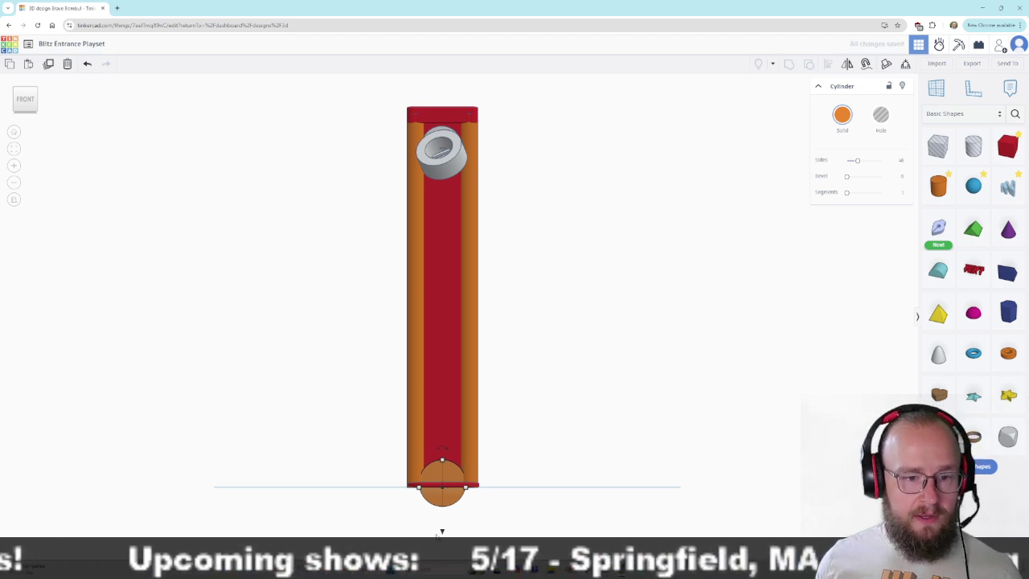
drag(442, 533, 447, 196)
Try to slide the spotlight back against the disc on the column's front.
right_drag(669, 255, 459, 278)
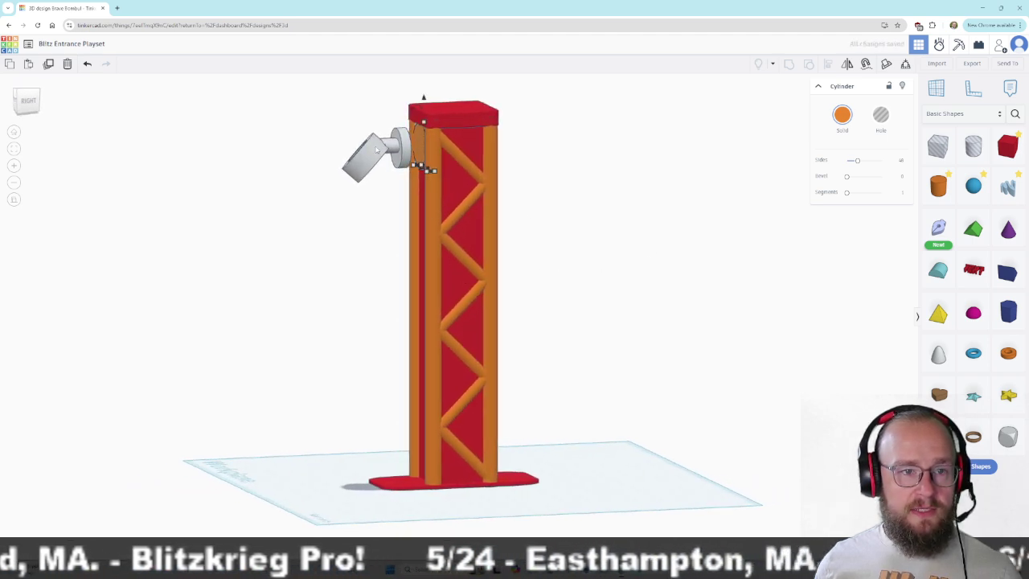
click(293, 169)
click(370, 157)
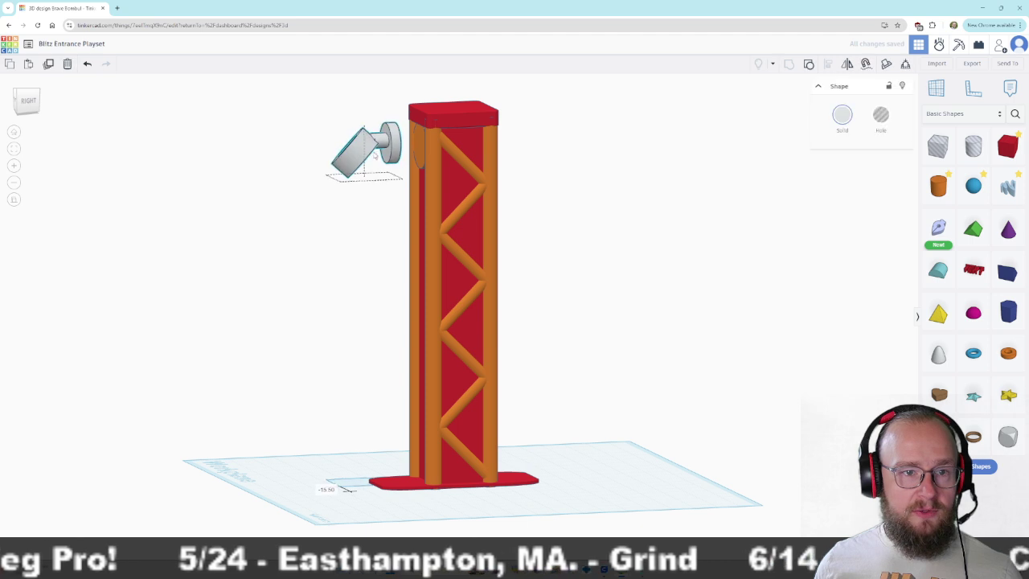
key(ctrl+z)
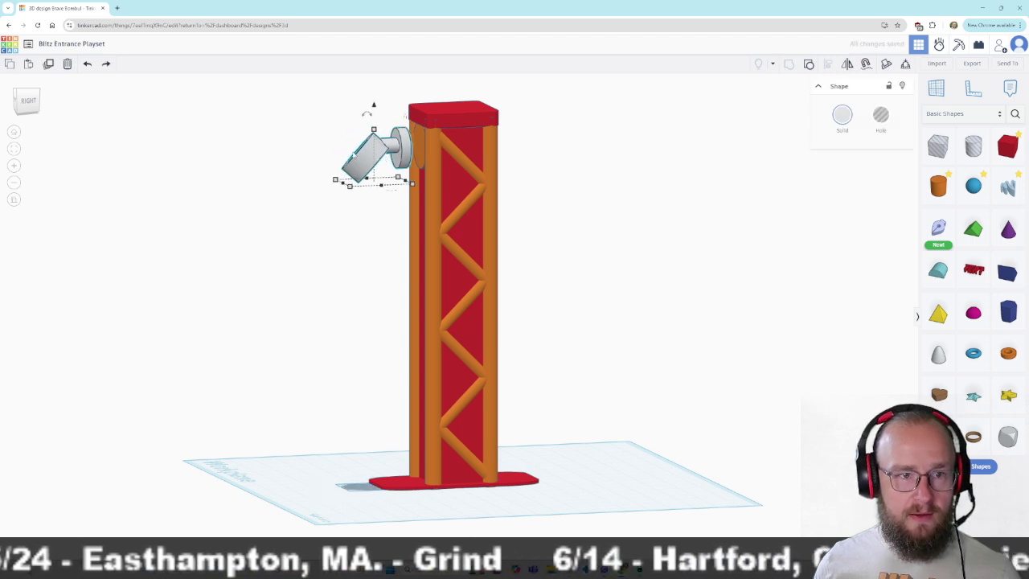
drag(363, 162, 377, 162)
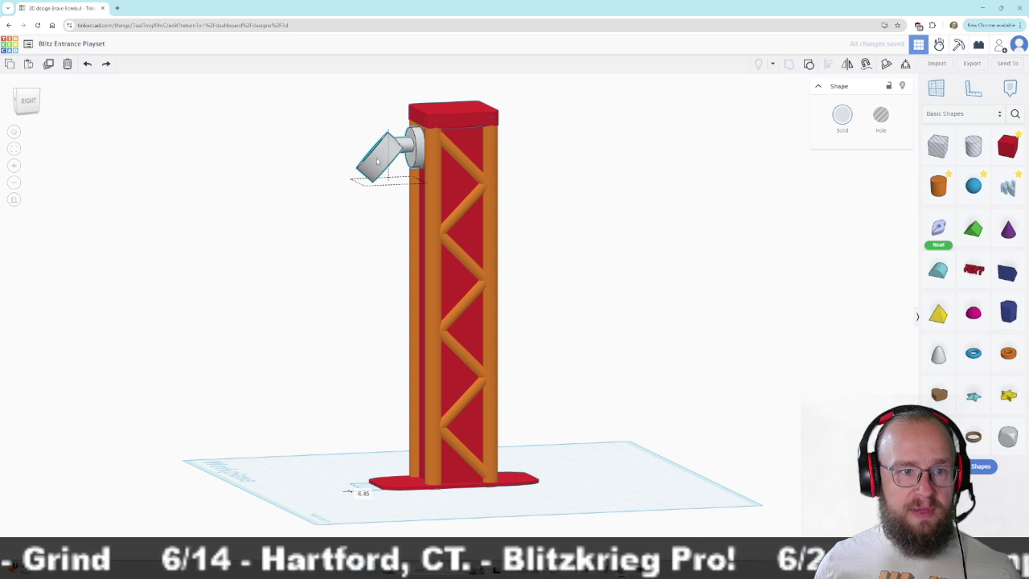
Move the spotlight off the column and lower it onto the workplane to the column's right.
drag(377, 161, 591, 302)
drag(606, 243, 606, 428)
right_drag(553, 460, 667, 333)
drag(636, 390, 547, 347)
right_drag(544, 417, 772, 478)
drag(529, 332, 531, 451)
drag(540, 487, 617, 442)
click(785, 441)
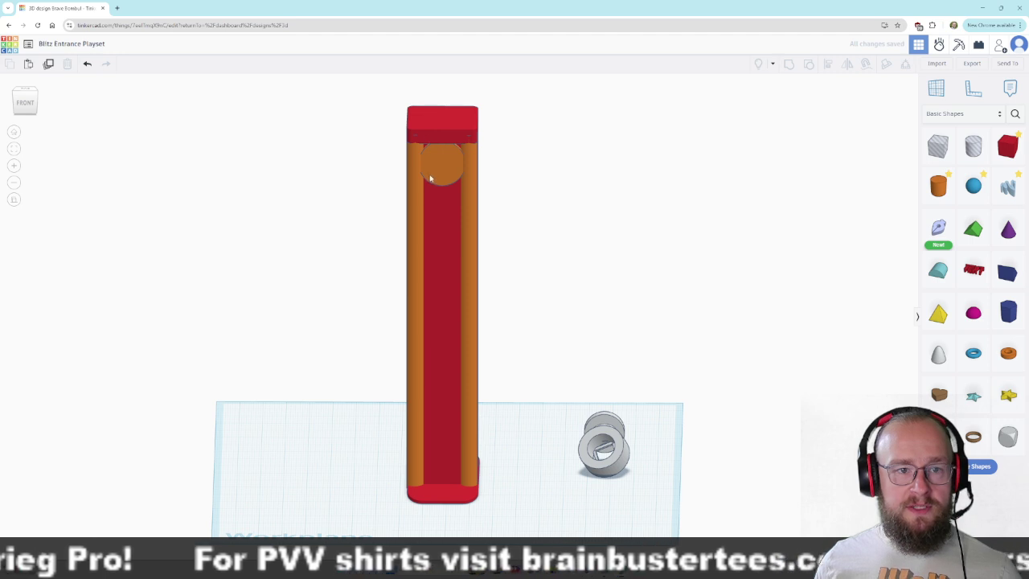
Thicken the orange disc backwards into the column and check it from the front.
right_drag(684, 266, 543, 307)
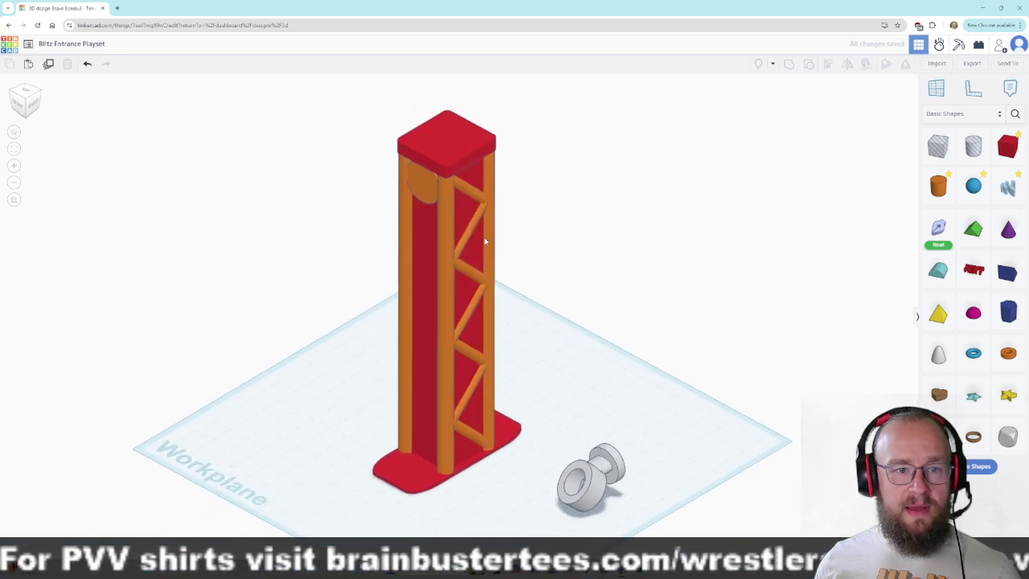
click(418, 182)
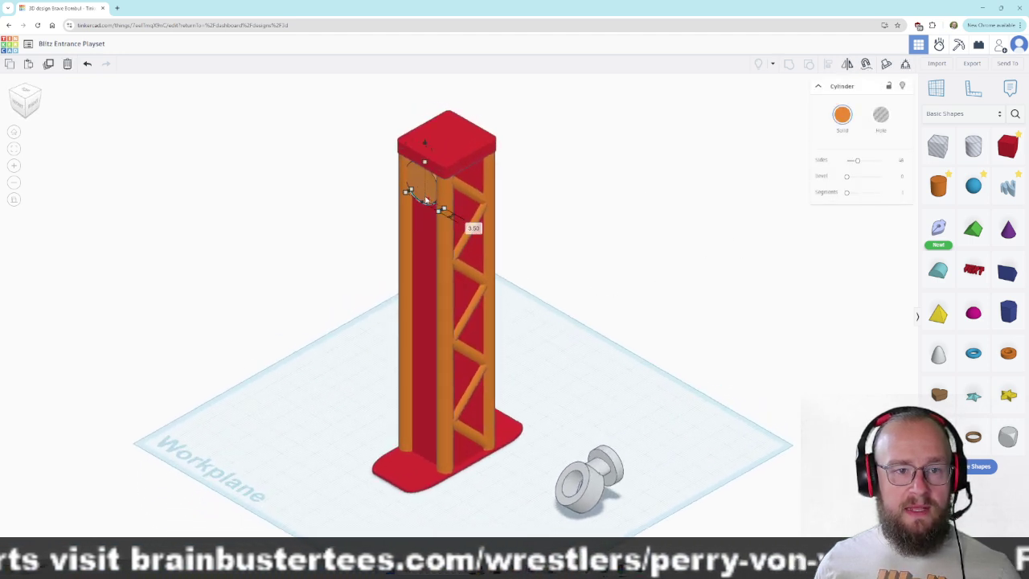
drag(427, 197, 433, 194)
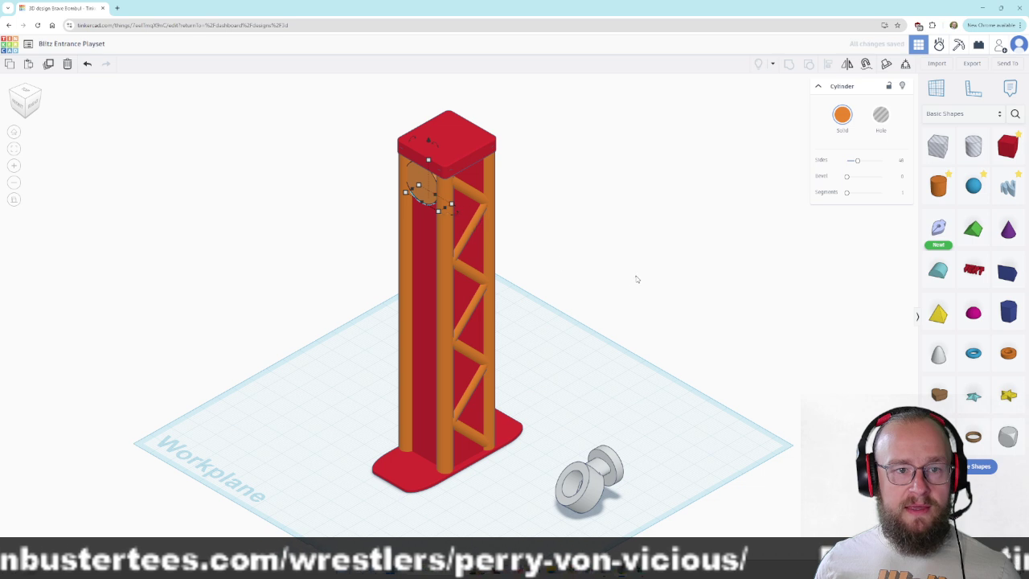
click(618, 294)
right_drag(617, 294, 659, 279)
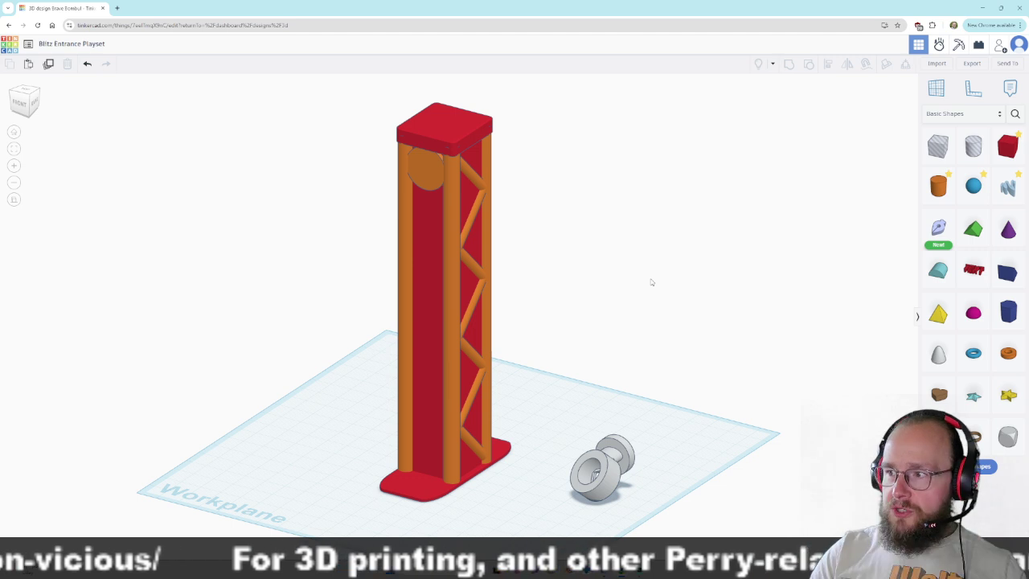
right_drag(653, 285, 730, 259)
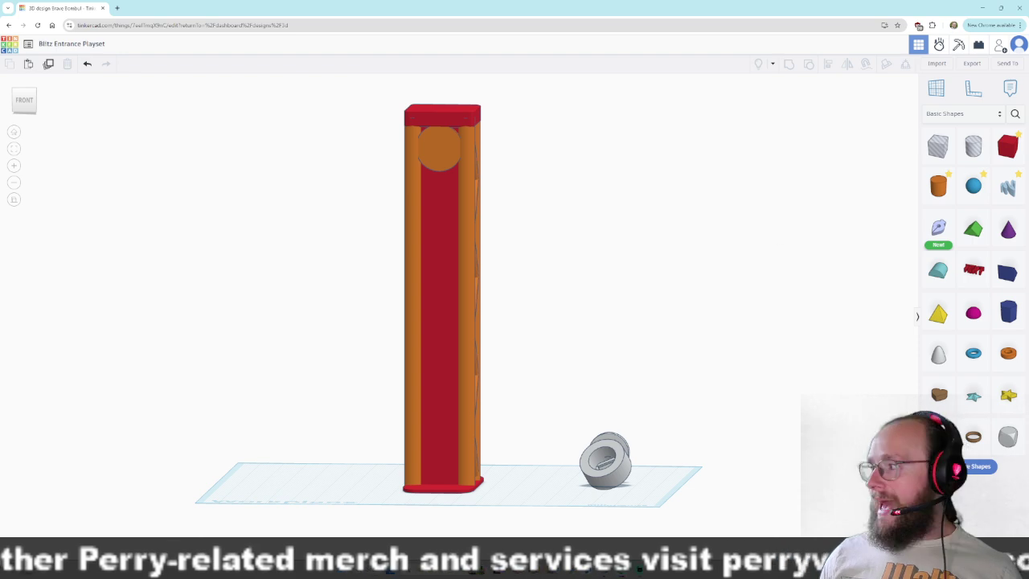
Bring up the reference photo of the entrance banners to examine them, and move it away from the model.
drag(1028, 133, 633, 80)
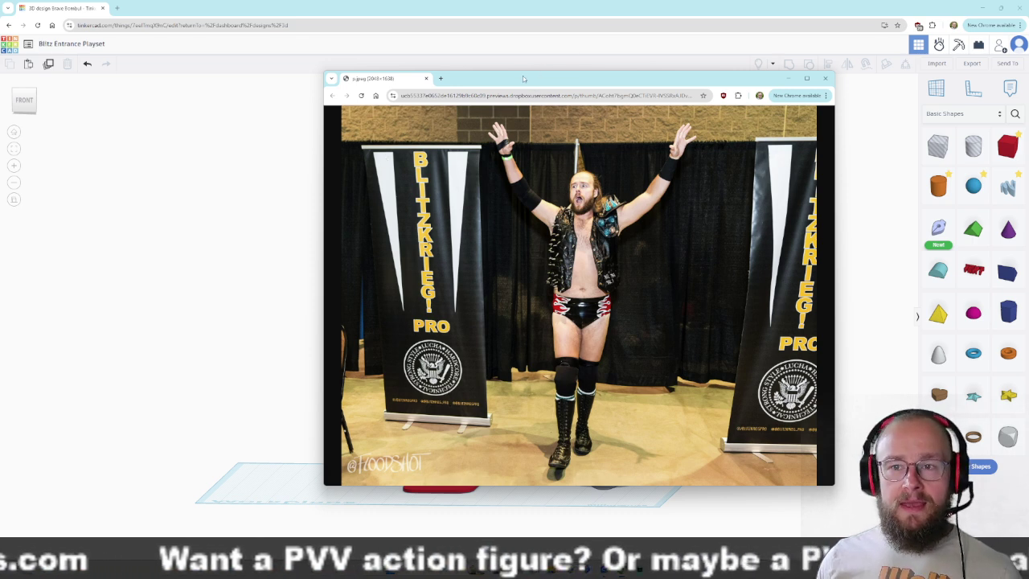
drag(524, 78, 519, 0)
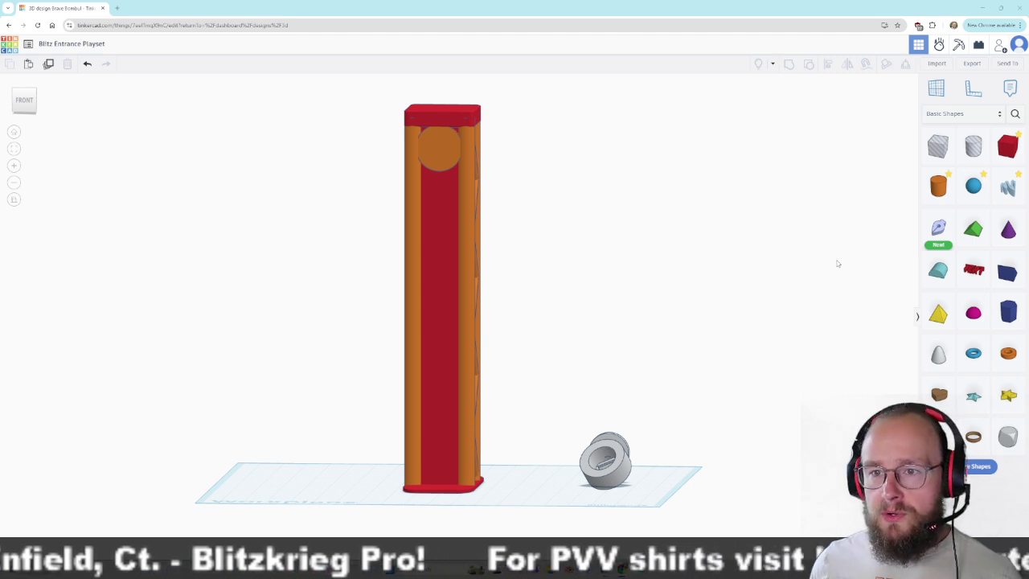
Add a cylinder beside the column, rotate it 90° onto its side and give it the maximum number of sides.
drag(939, 185, 526, 502)
drag(525, 429, 484, 483)
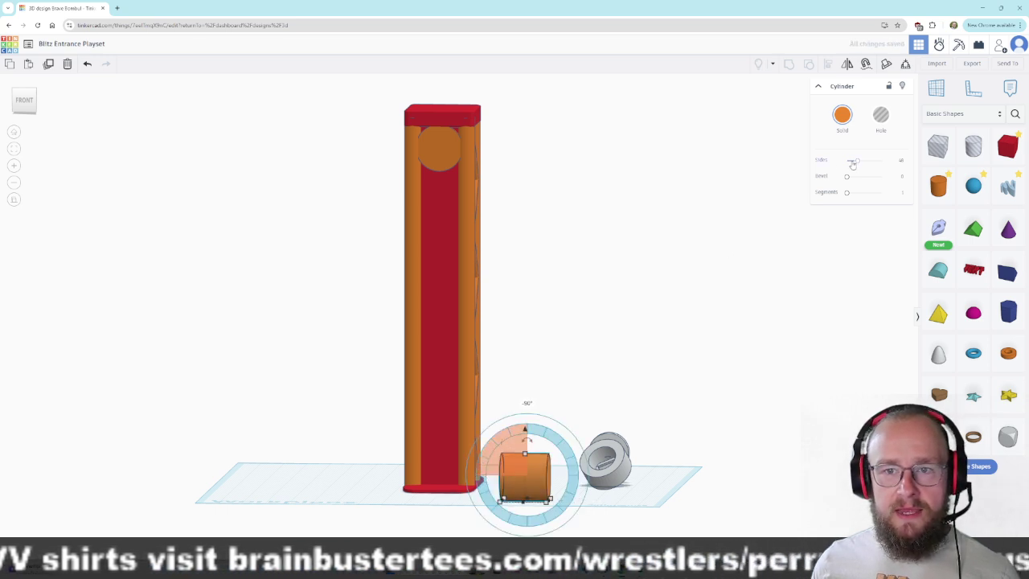
drag(858, 163, 881, 161)
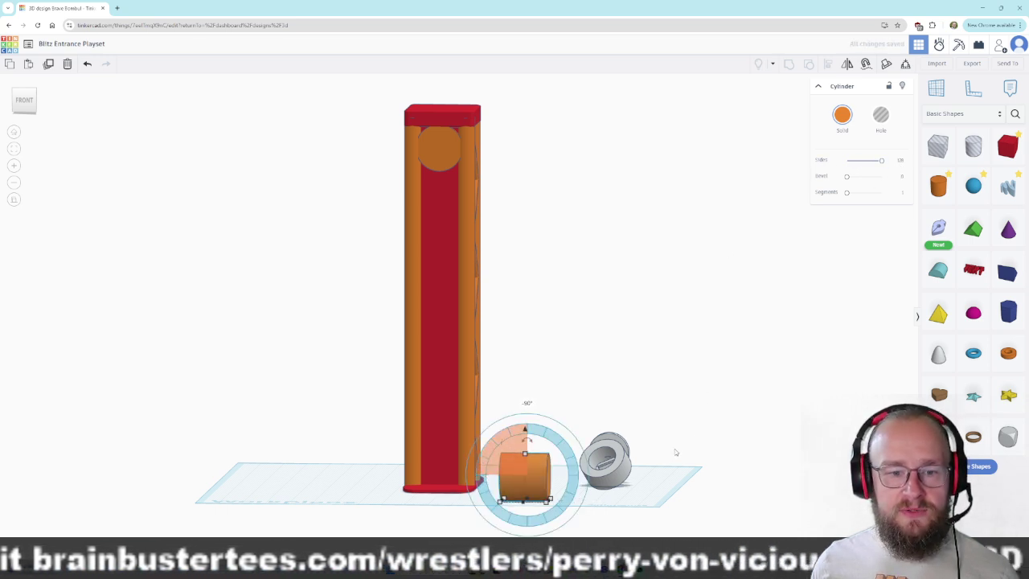
scroll(676, 453, down, 2)
scroll(665, 449, up, 3)
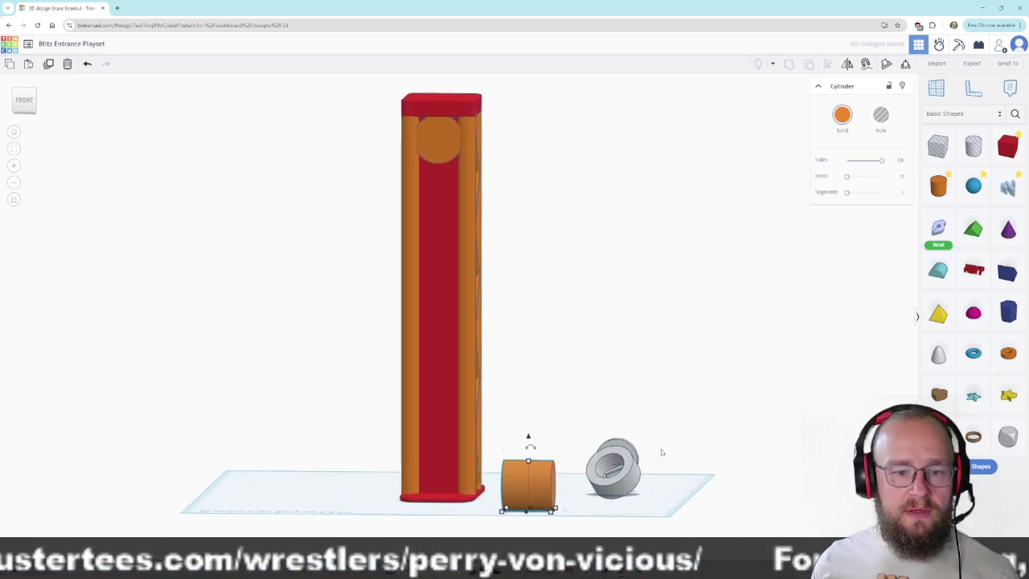
Flatten the lying cylinder by setting its height to 7 mm.
click(24, 102)
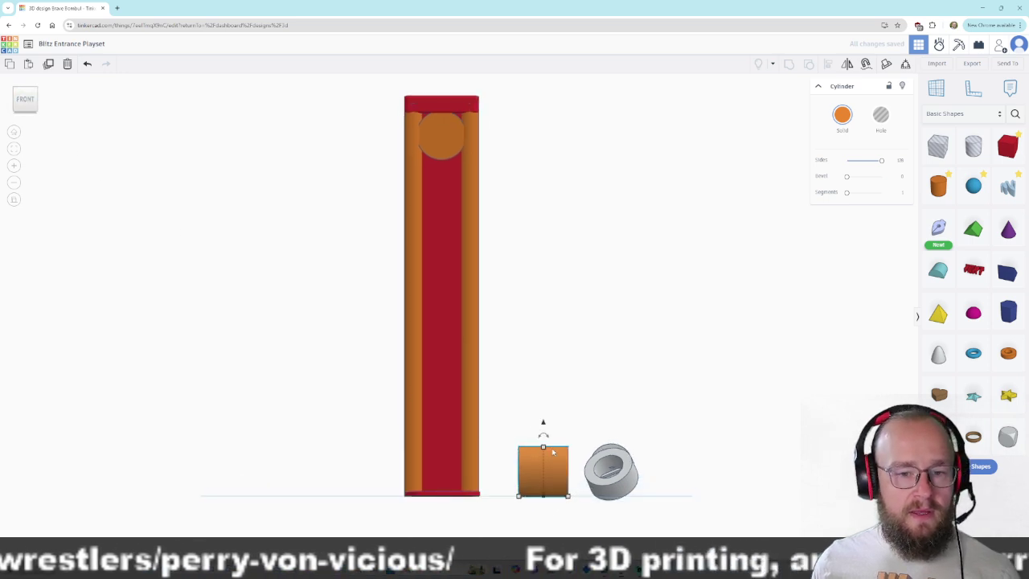
right_drag(723, 505, 530, 508)
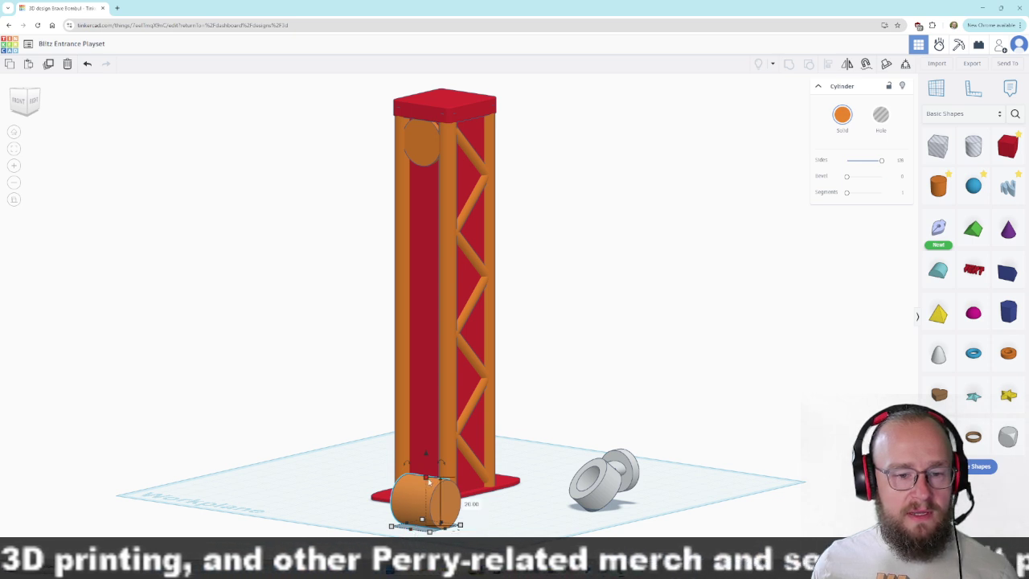
click(465, 502)
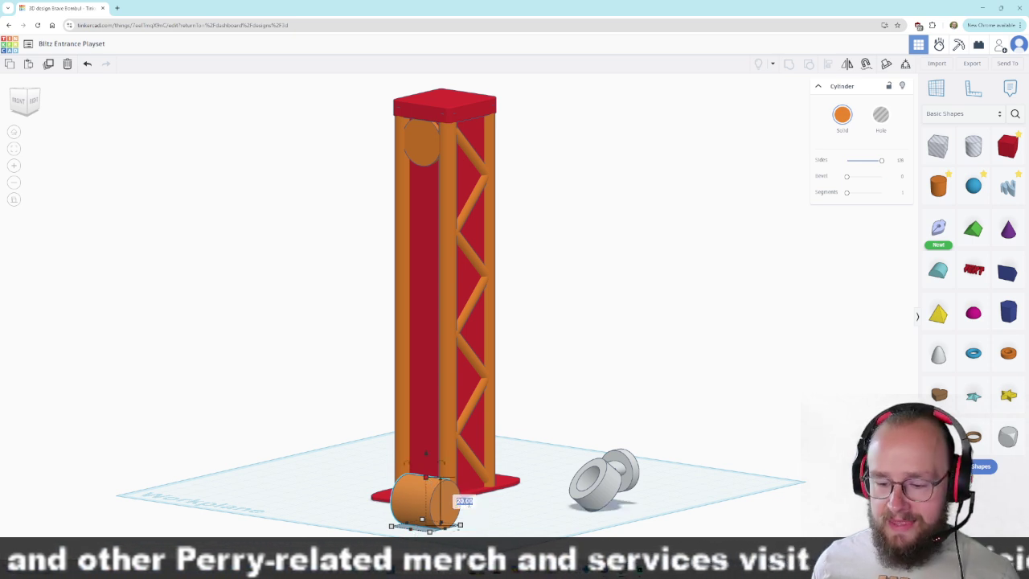
text(7)
key(Return)
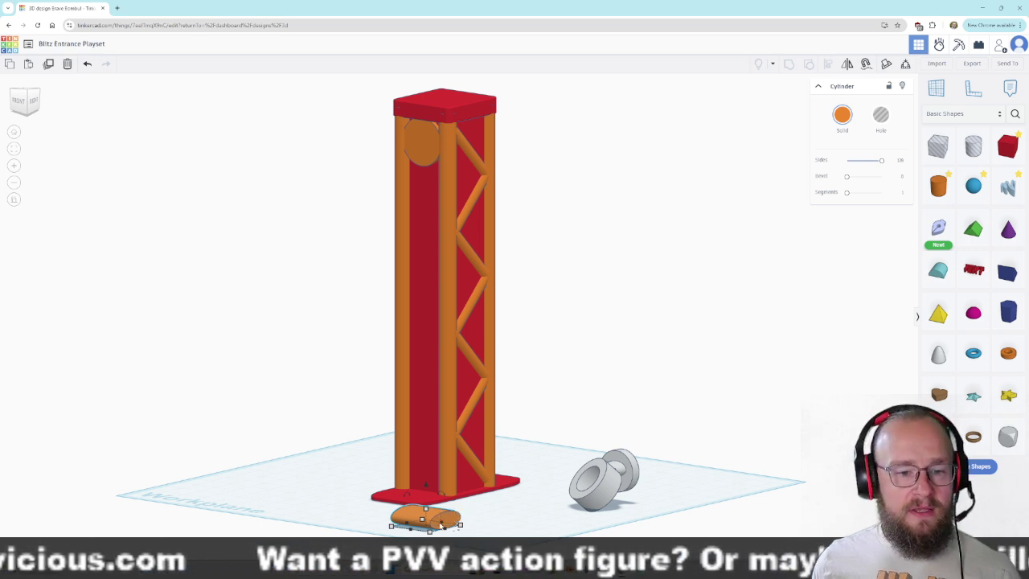
Move the flattened cylinder onto the front of the column's base plate and widen it to 28 mm.
right_drag(338, 448, 205, 439)
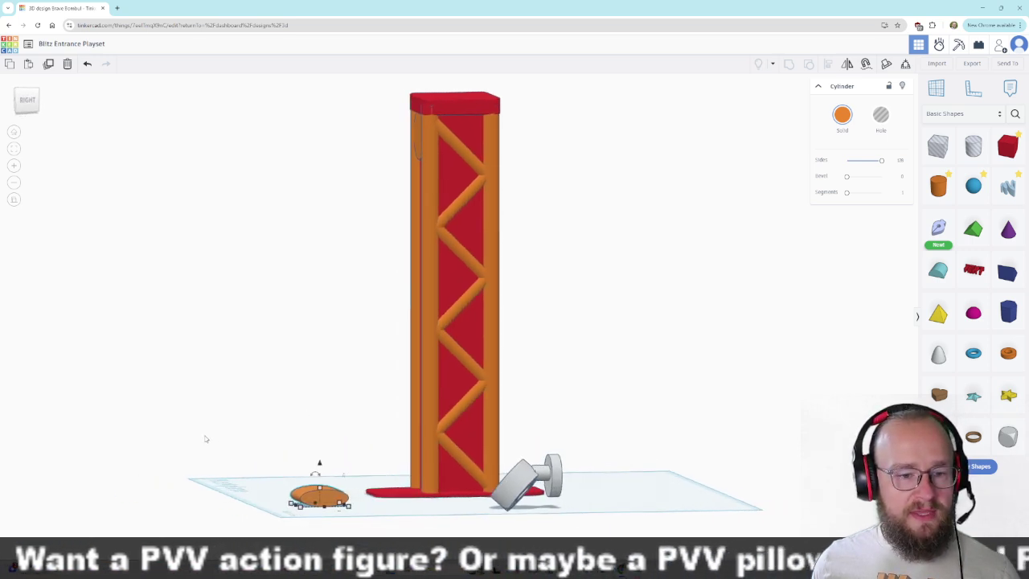
click(26, 100)
click(27, 92)
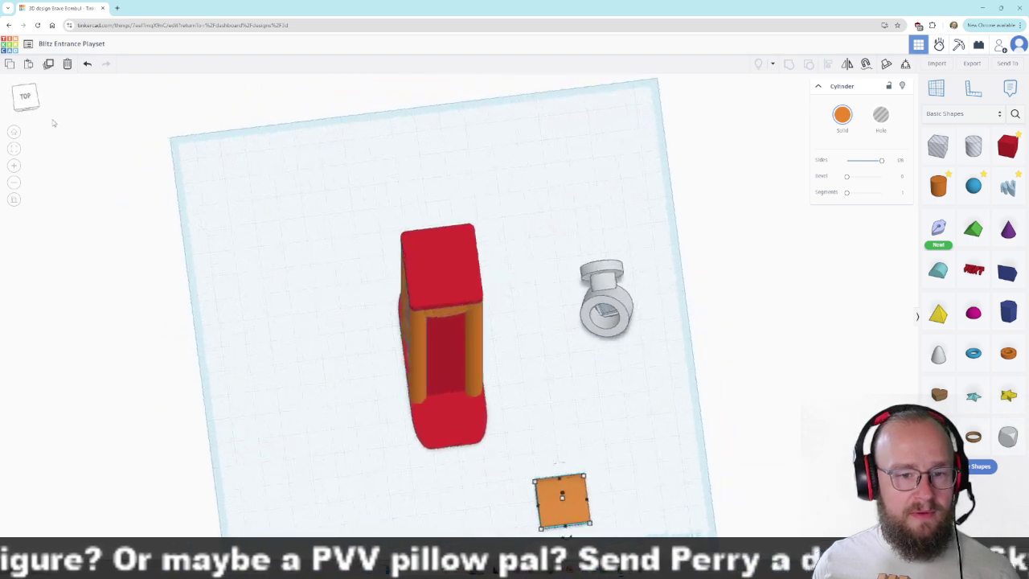
click(27, 106)
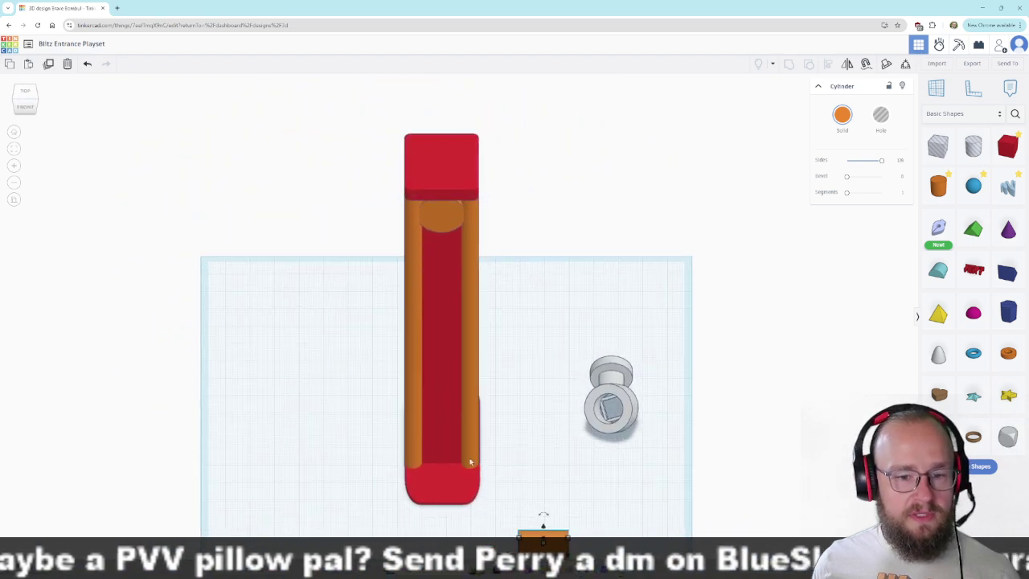
middle_drag(529, 414, 589, 382)
drag(590, 478, 486, 394)
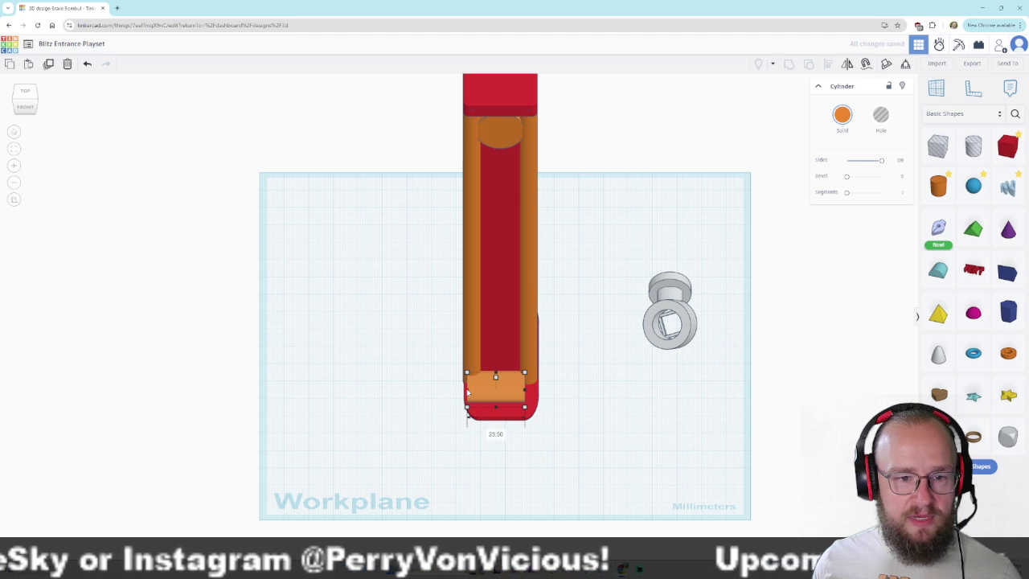
drag(526, 393, 534, 395)
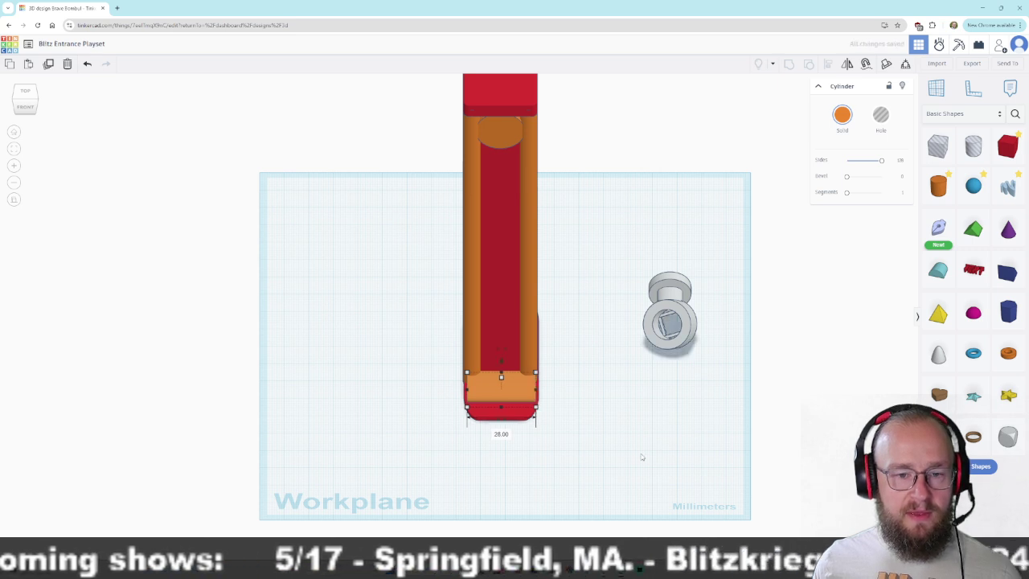
Duplicate the flattened cylinder 122 mm up the column's front and reduce the copy's depth to 13 mm.
right_drag(641, 455, 434, 447)
click(469, 419)
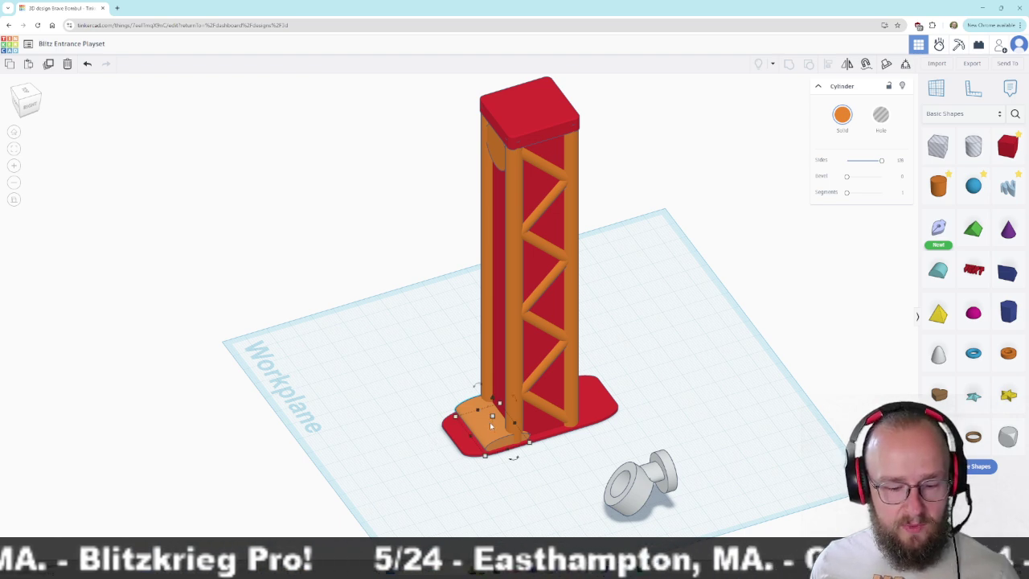
alt+drag(497, 402, 493, 166)
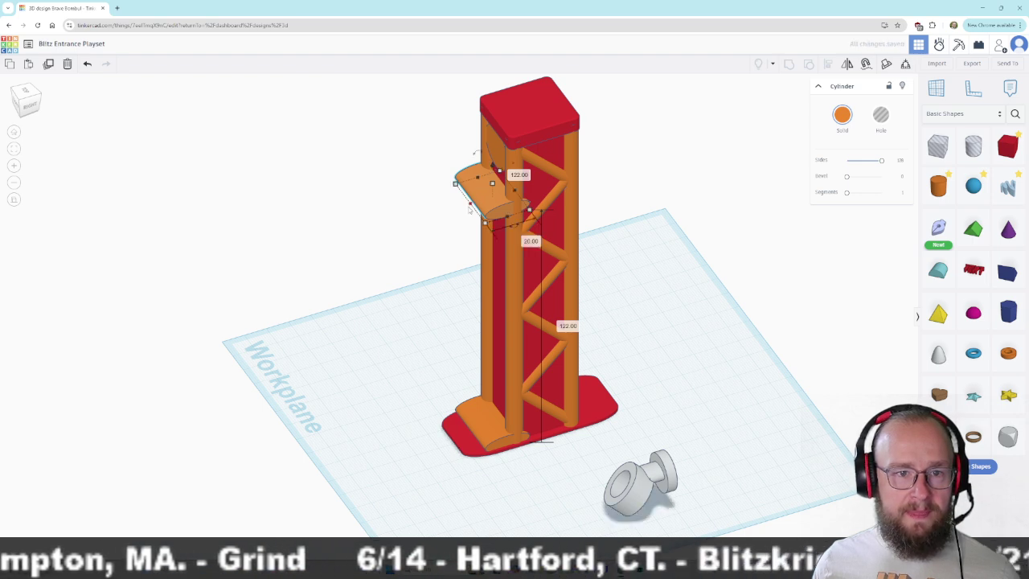
drag(471, 204, 482, 202)
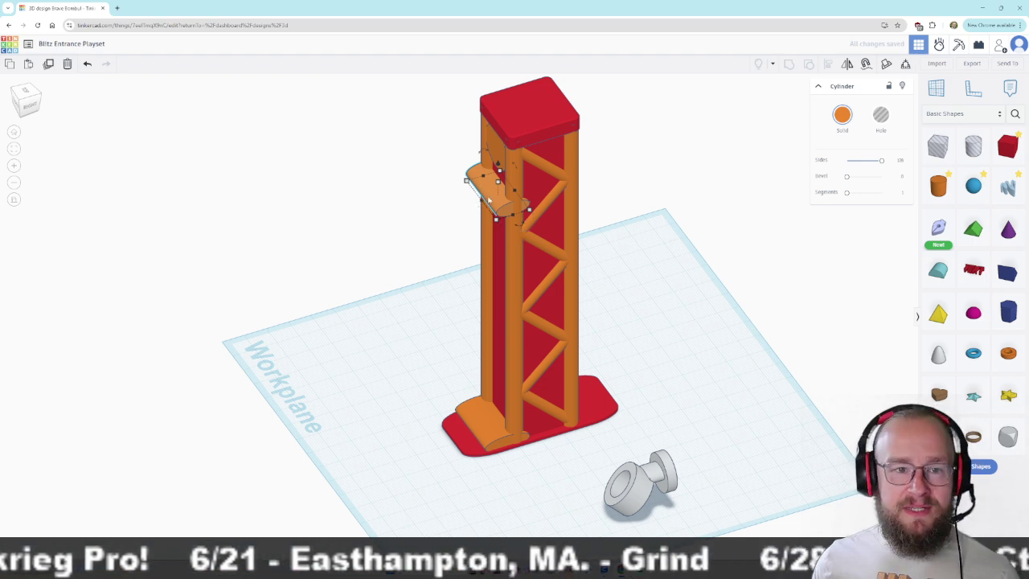
drag(486, 201, 490, 201)
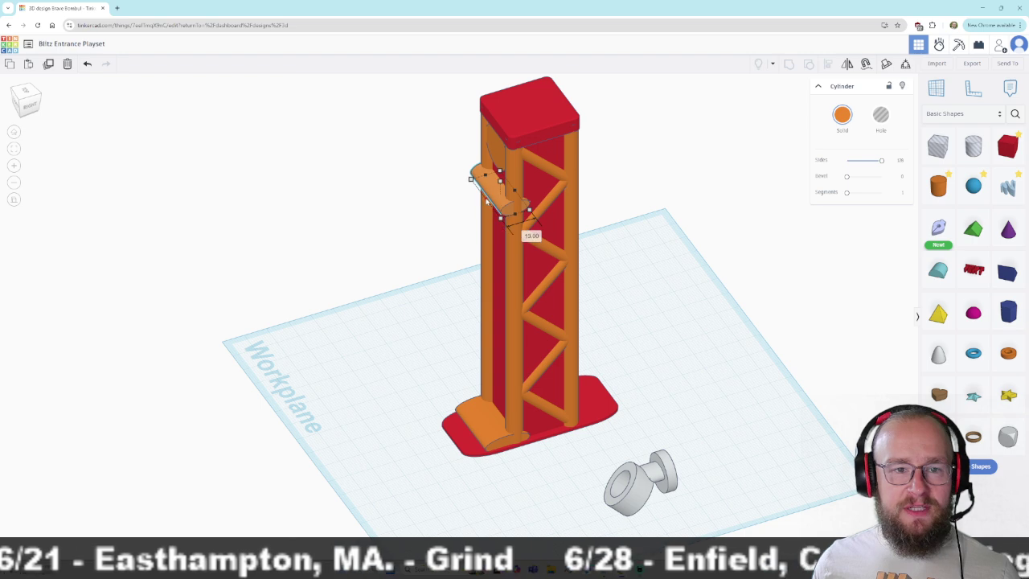
Add a wedge in front of the column, turn it 180° so it slopes forward, and raise it 3.5 mm.
right_drag(398, 354, 558, 328)
right_drag(616, 349, 466, 336)
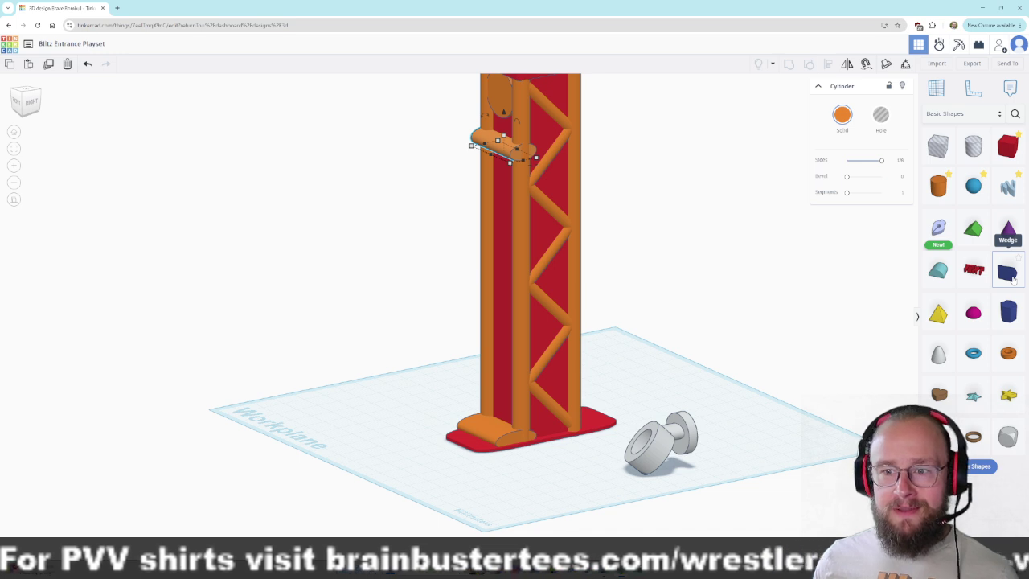
drag(1012, 278, 503, 481)
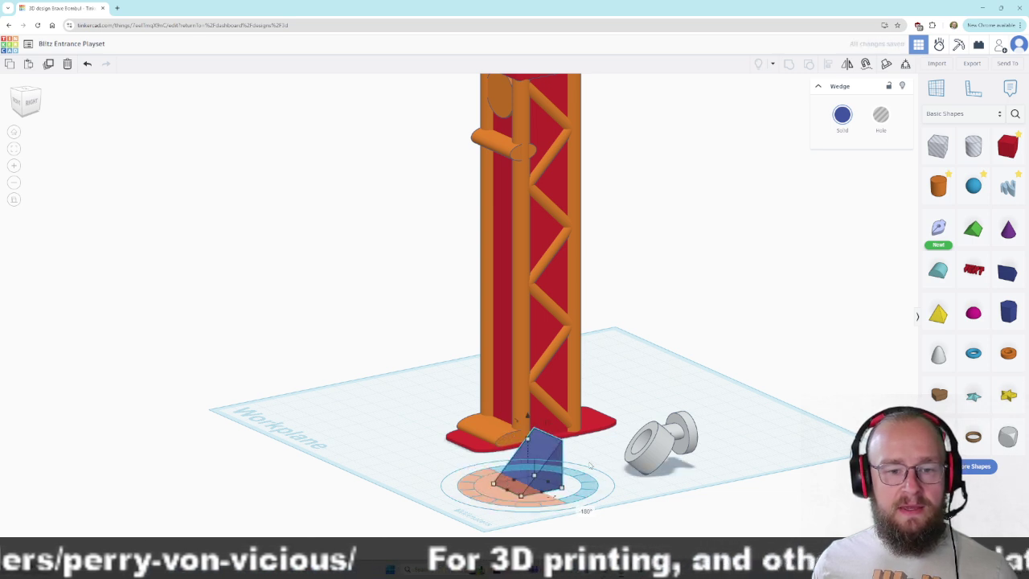
right_drag(603, 481, 412, 430)
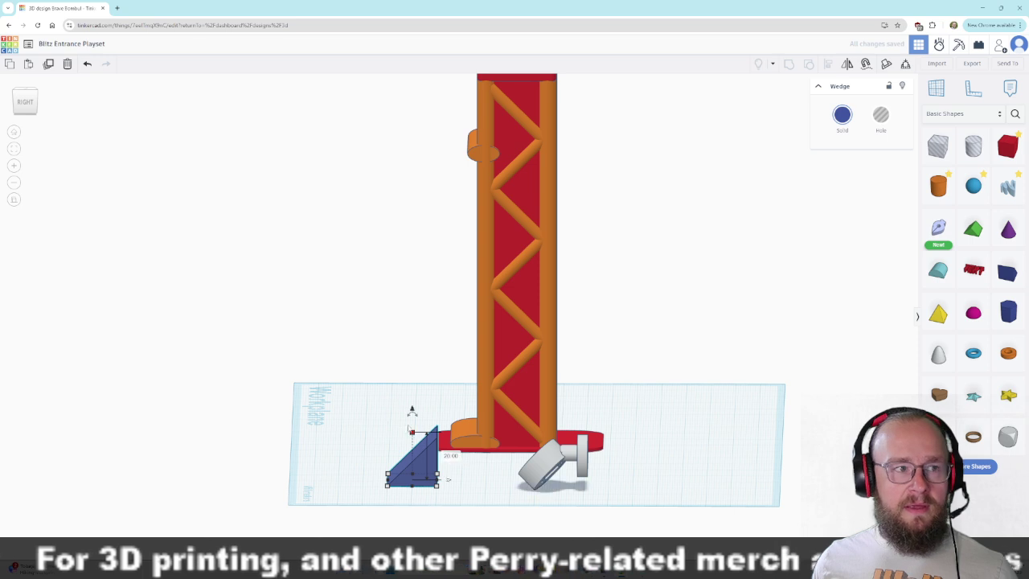
click(25, 103)
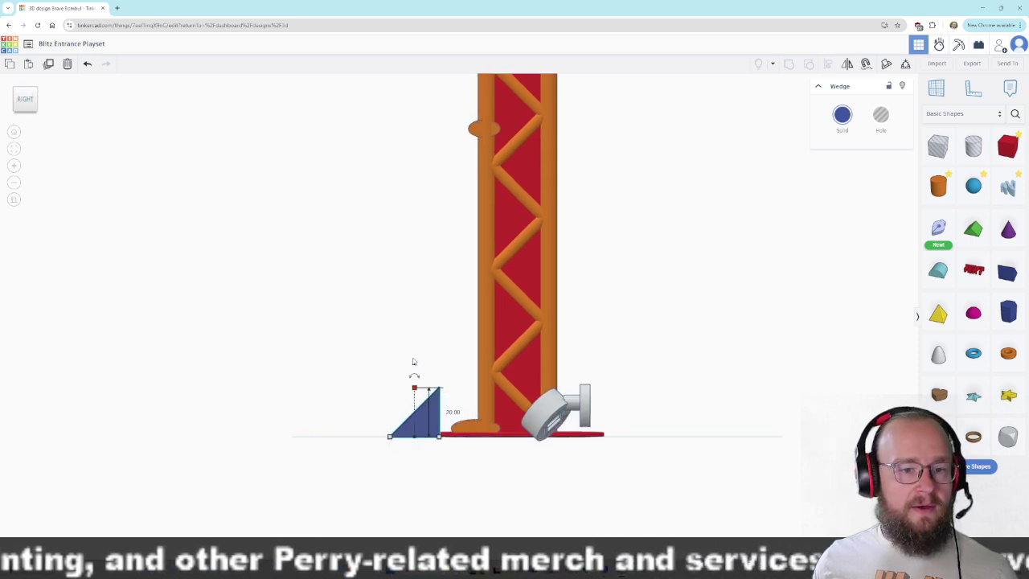
drag(414, 364, 414, 357)
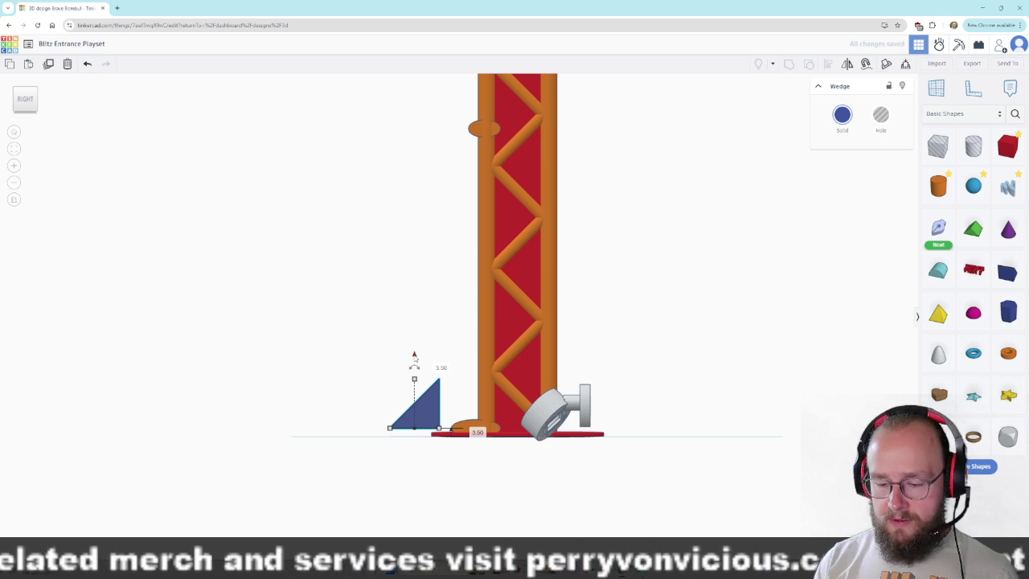
Nudge the wedge back towards the column until its front edge sits over the lower flattened cylinder.
key(Right)
key(Right)
key(Right)
key(Right)
key(Right)
key(Right)
key(Right)
key(Right)
key(Right)
key(Right)
key(Right)
key(Right)
key(Right)
key(Right)
key(Right)
key(Right)
key(Right)
key(Right)
key(Right)
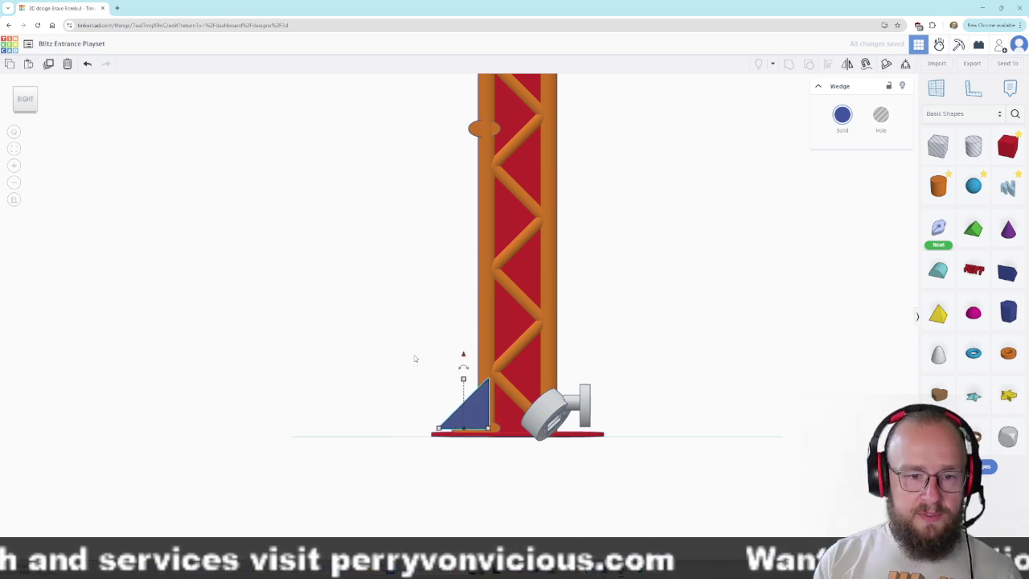
key(Right)
key(Right)
key(Right)
key(Right)
key(Right)
key(Right)
key(Right)
key(Right)
key(Right)
key(Right)
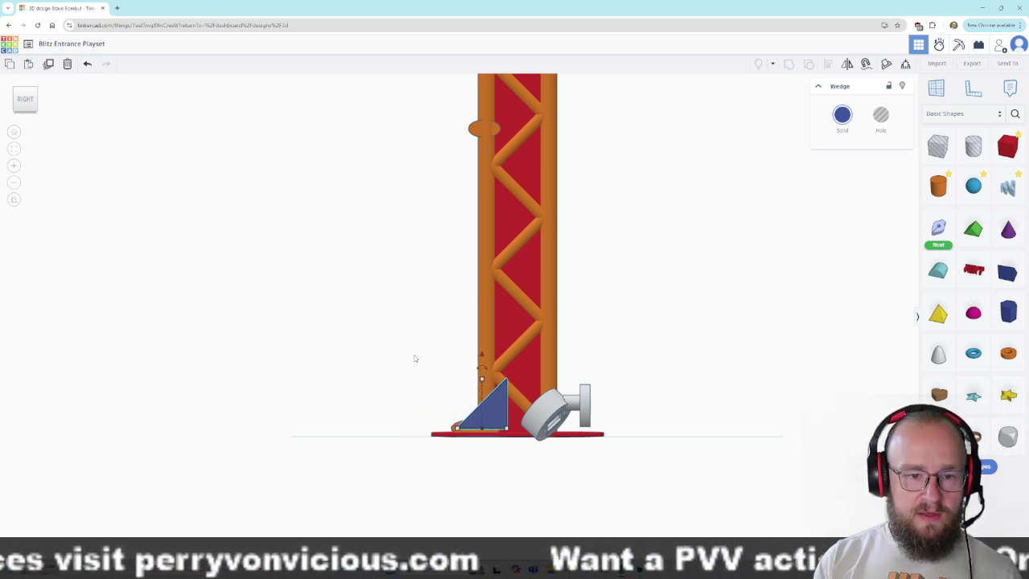
Shorten the wedge's depth from the back and stretch its height to 122.5 mm, reaching the upper flattened cylinder.
right_drag(448, 340, 447, 365)
drag(506, 454, 489, 453)
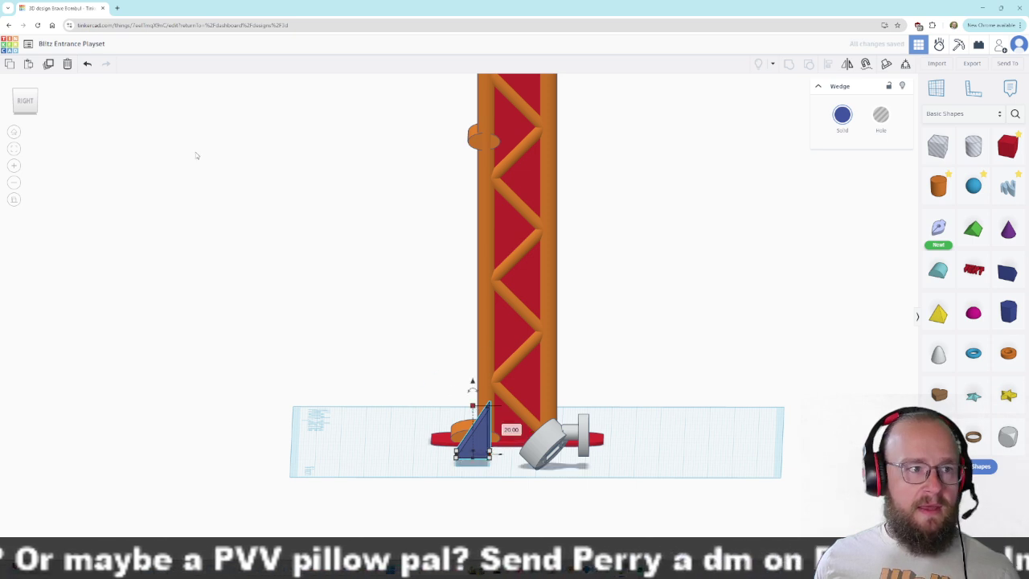
click(25, 100)
drag(474, 378, 452, 130)
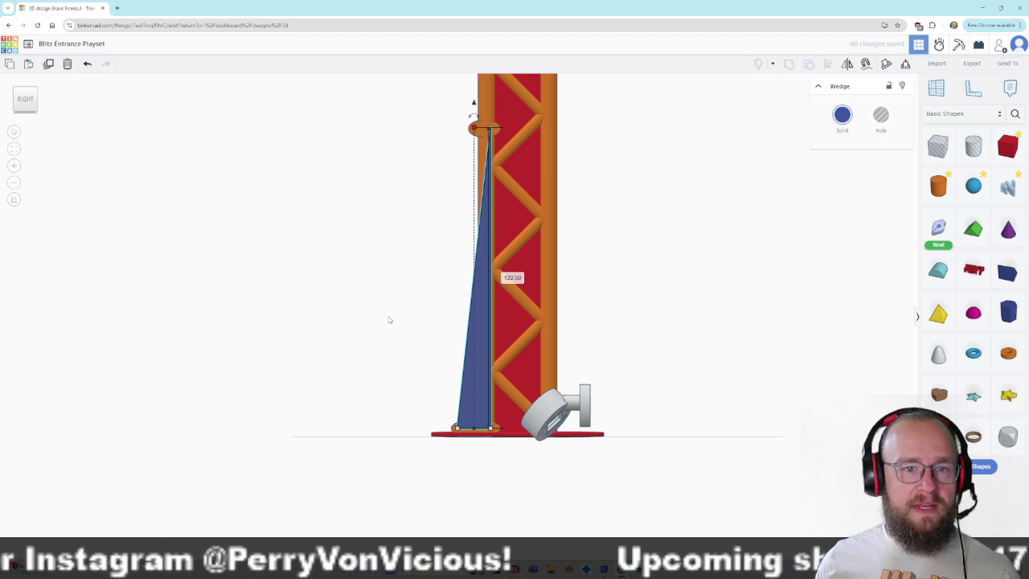
Slide the wedge sideways so it is centred between the column's two front posts.
right_drag(389, 320, 582, 317)
click(22, 99)
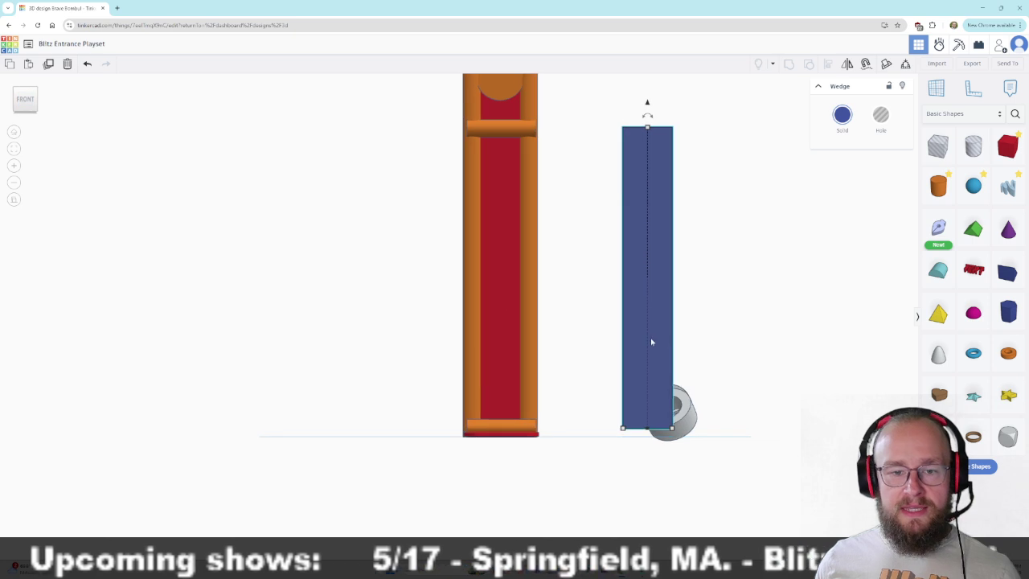
drag(643, 353, 497, 352)
Extend the wedge's base forward to a depth of 18 mm and stretch its height to about 199 mm, above the top cap.
right_drag(588, 356, 382, 362)
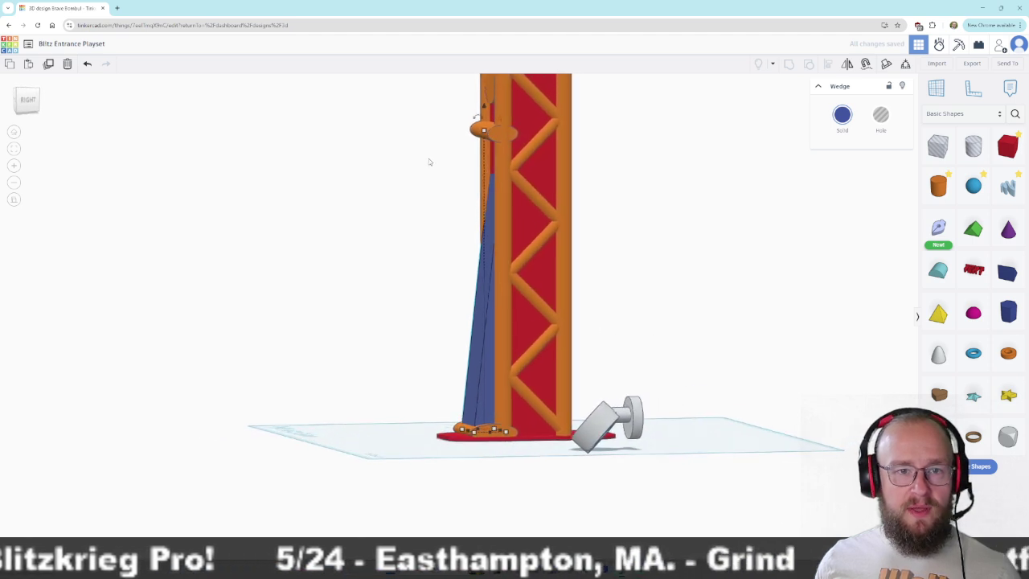
click(485, 134)
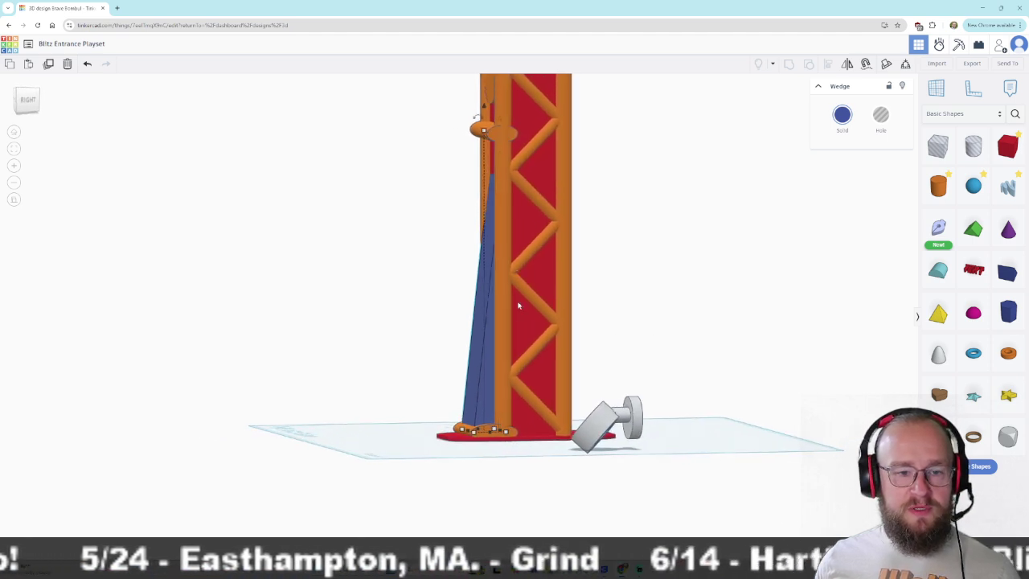
drag(468, 434, 456, 434)
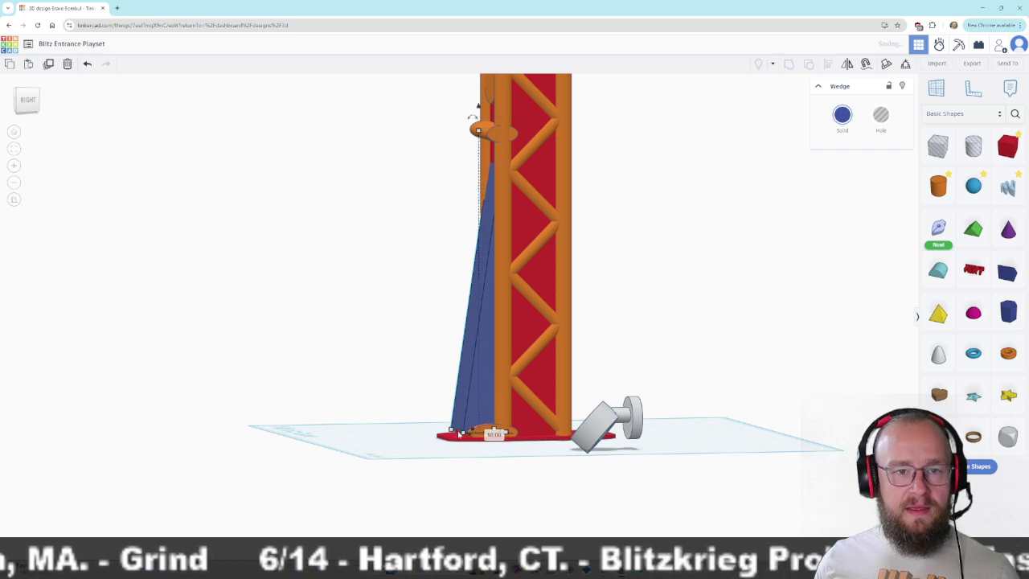
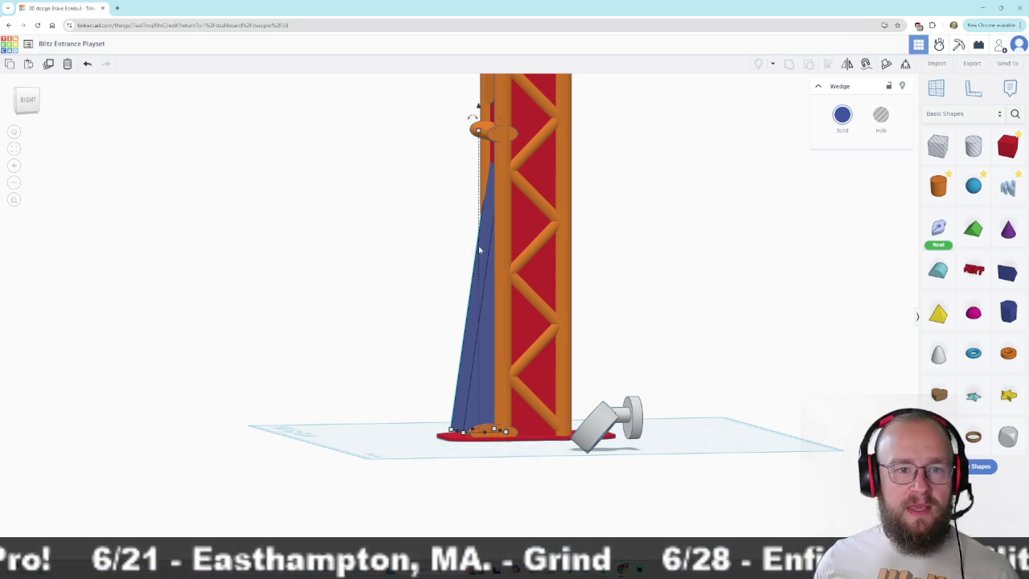
scroll(407, 222, down, 3)
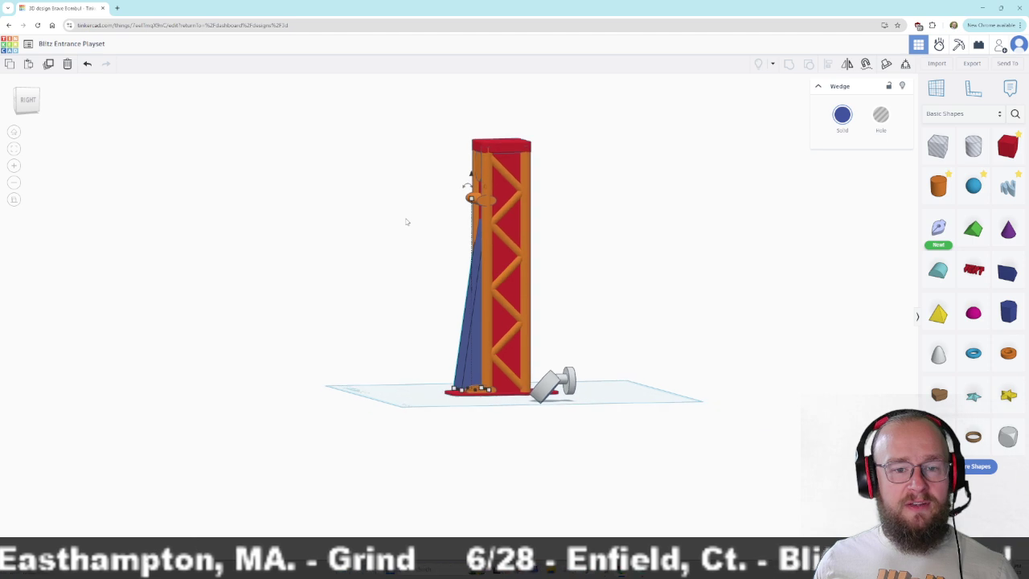
scroll(444, 217, down, 2)
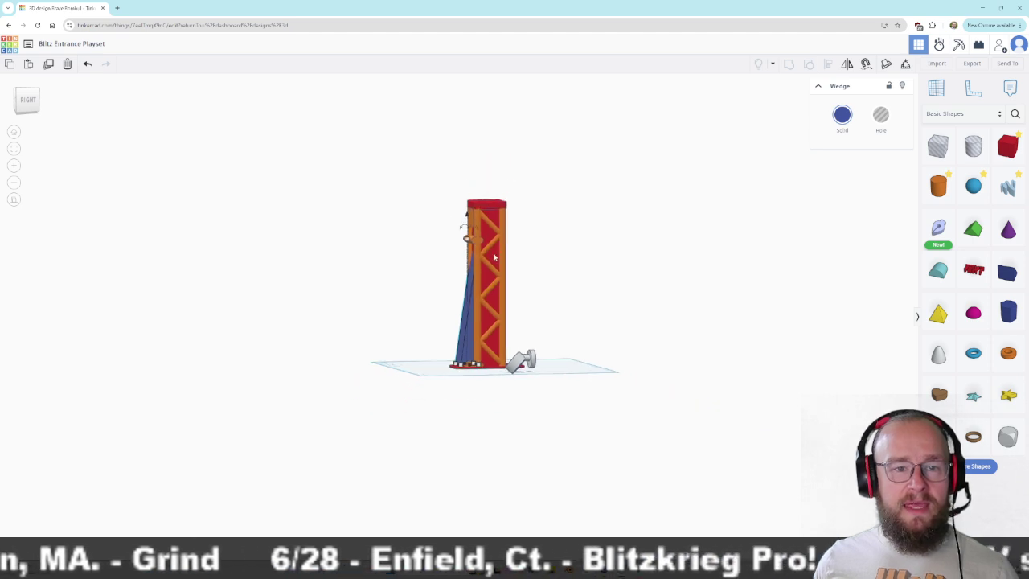
drag(475, 203, 478, 163)
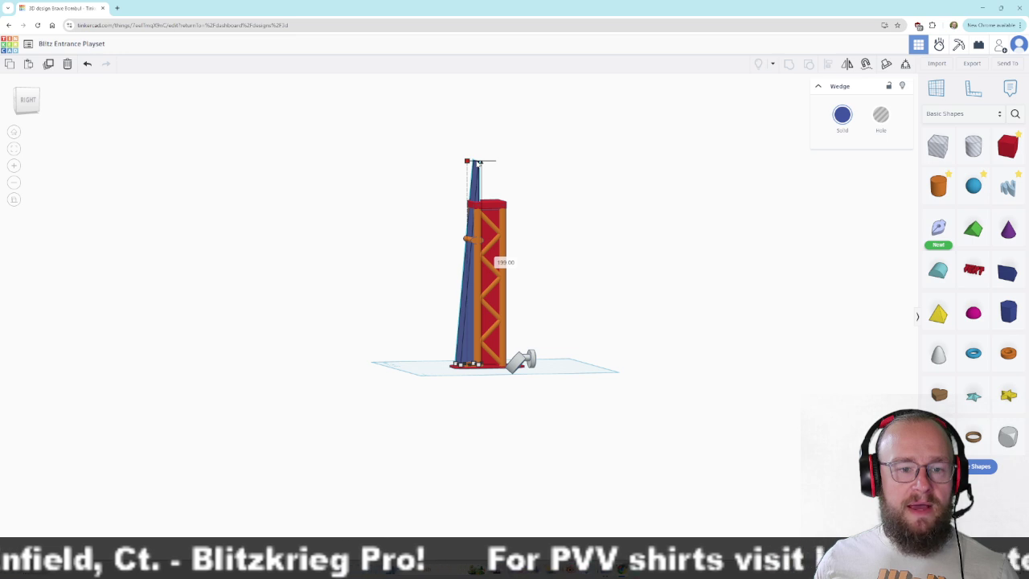
Shorten the wedge's base depth to 13 mm from the front so it ends on the lower flattened cylinder.
scroll(470, 128, up, 4)
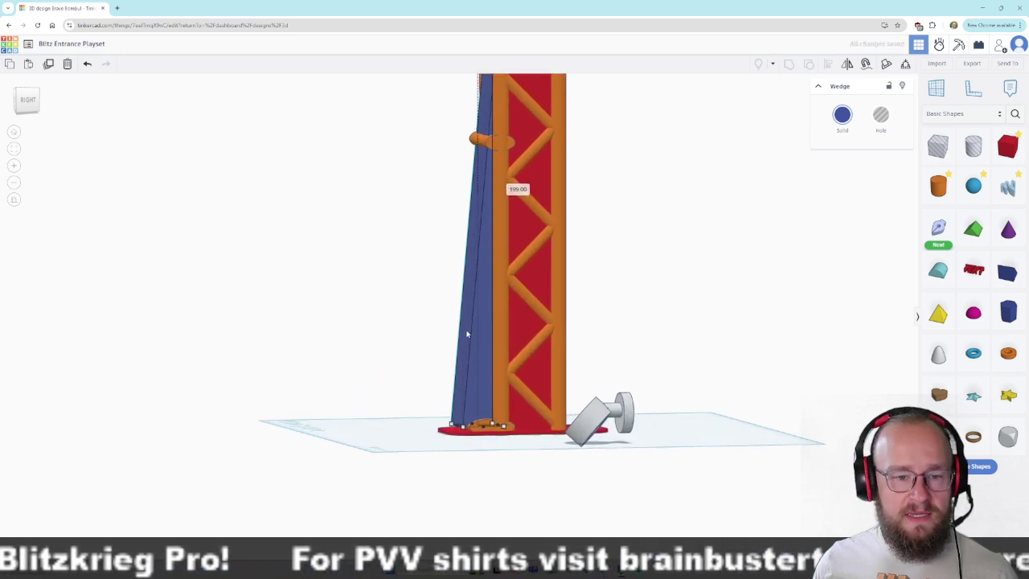
drag(455, 447, 462, 450)
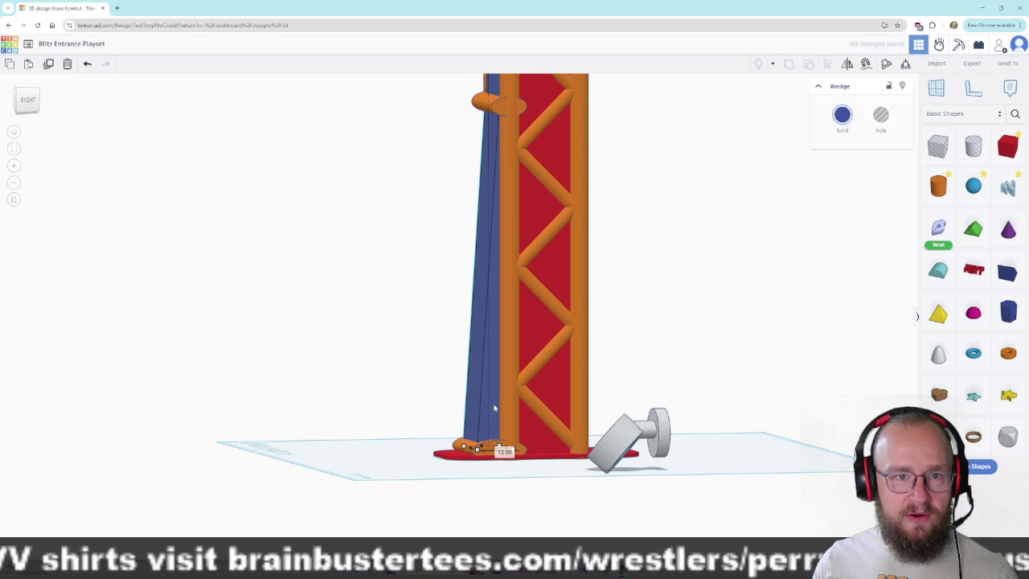
scroll(533, 349, down, 3)
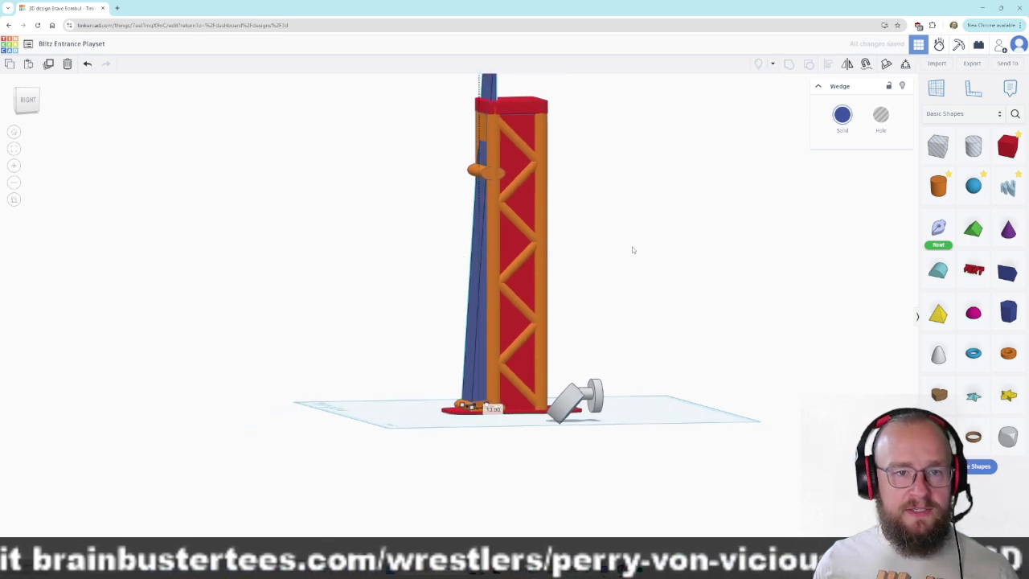
scroll(631, 249, down, 3)
click(669, 254)
Add a hole box in front of the column and raise it until its base is level with the upper flattened cylinder.
drag(938, 145, 409, 242)
scroll(426, 354, up, 5)
drag(417, 449, 396, 449)
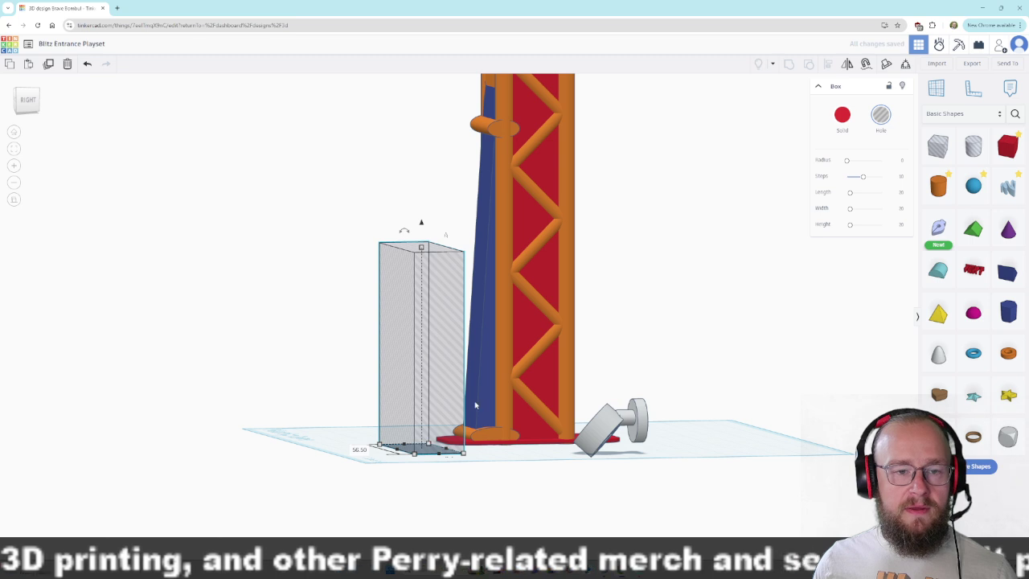
click(36, 102)
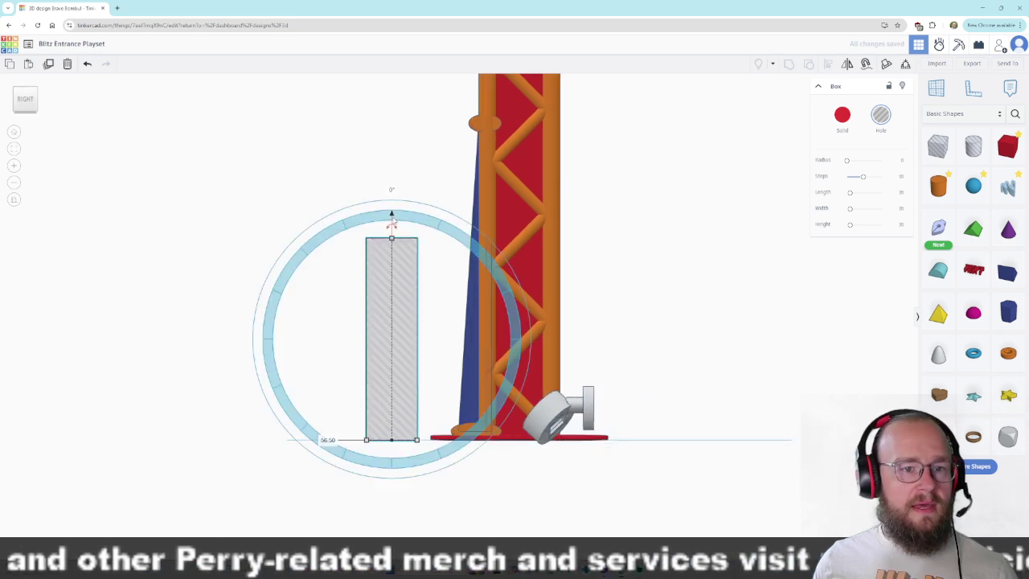
drag(392, 219, 391, 176)
scroll(426, 184, down, 5)
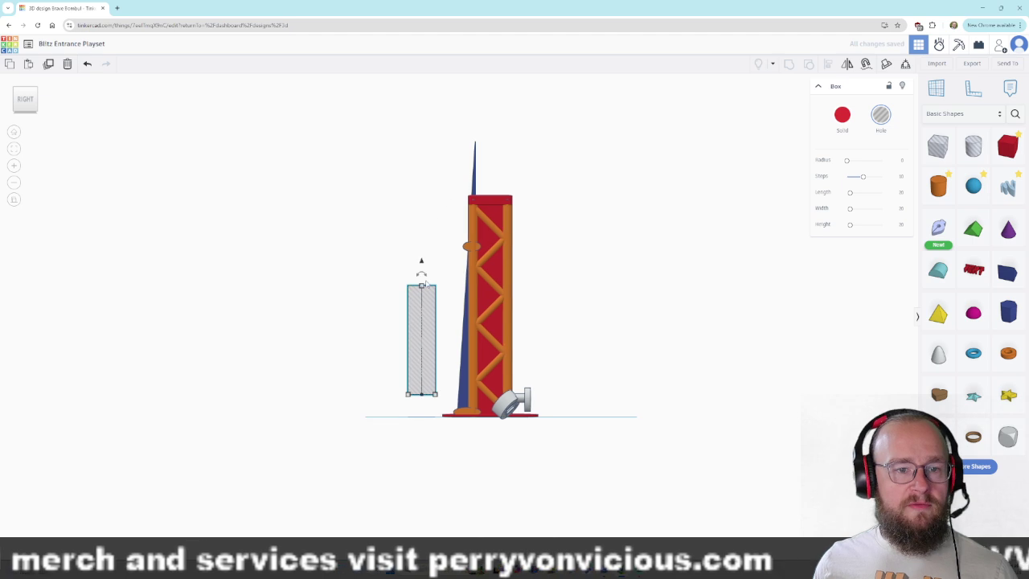
drag(421, 259, 464, 115)
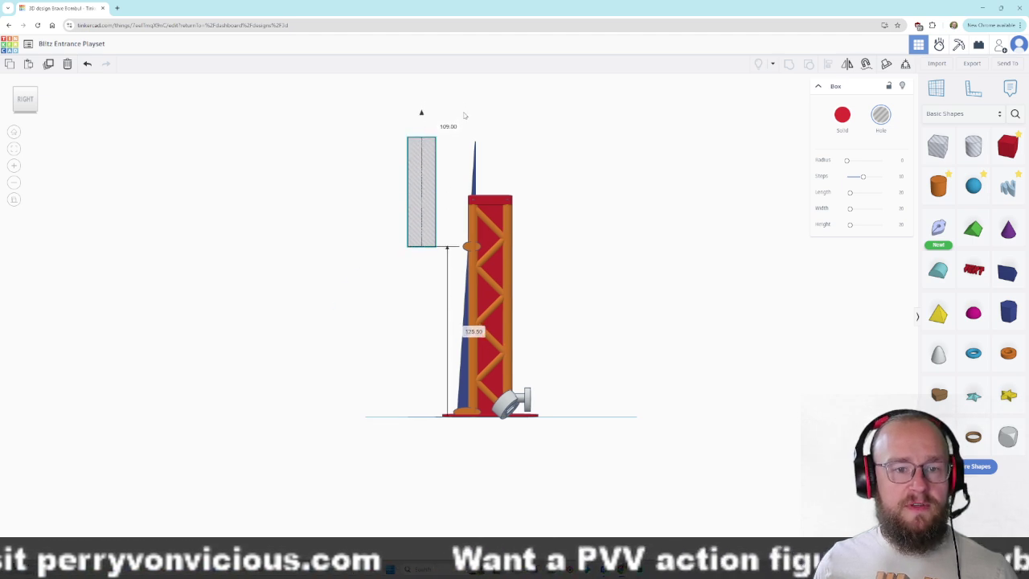
Move the hole box over the wedge's upper end and group both to cut the wedge off at the upper cylinder.
right_drag(228, 240, 508, 133)
drag(519, 243, 501, 230)
right_drag(619, 267, 397, 271)
shift+click(466, 392)
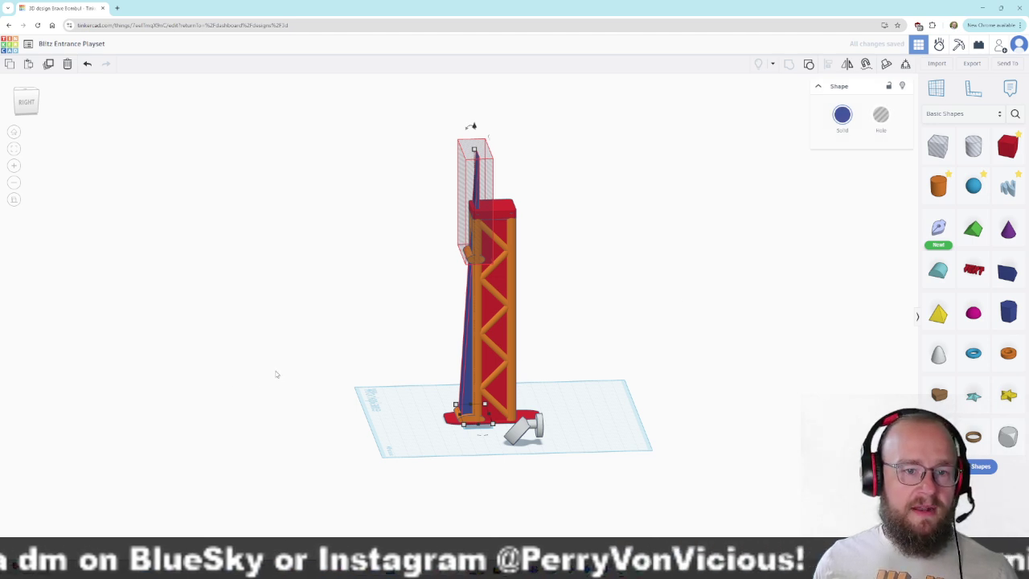
right_drag(273, 375, 477, 349)
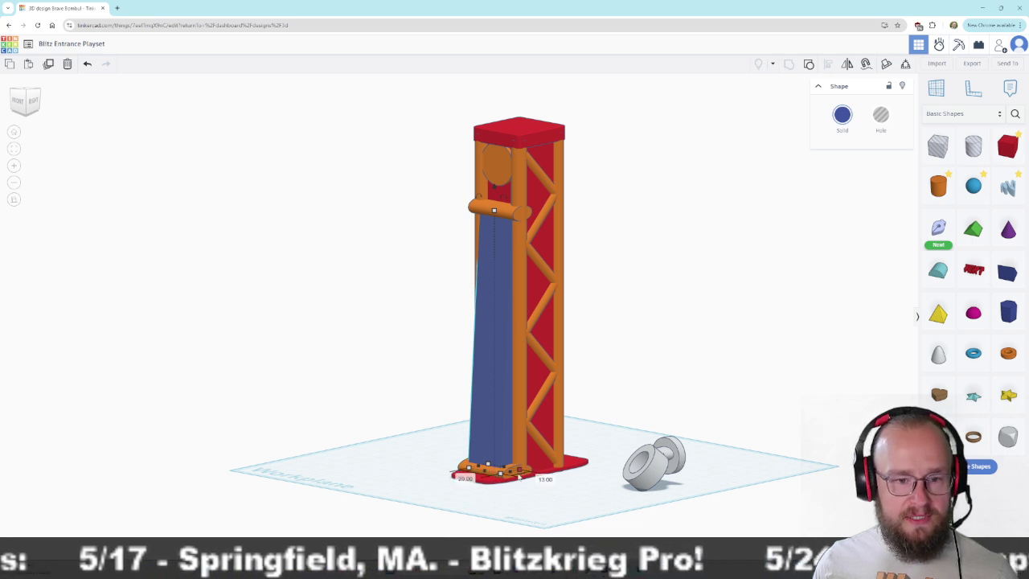
click(620, 341)
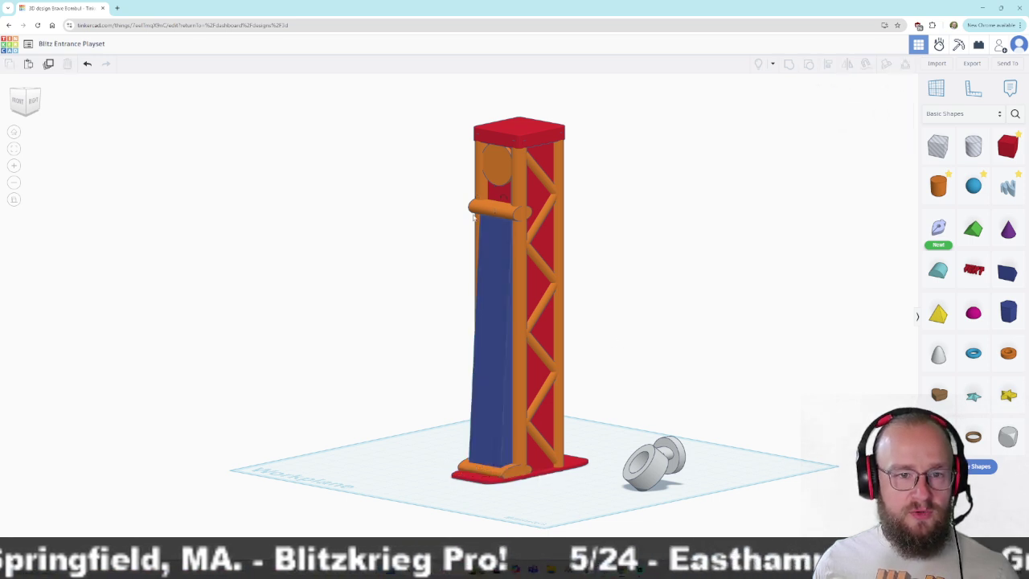
Move the wedge and both flattened cylinders together 54 mm sideways, clear of the column.
click(500, 213)
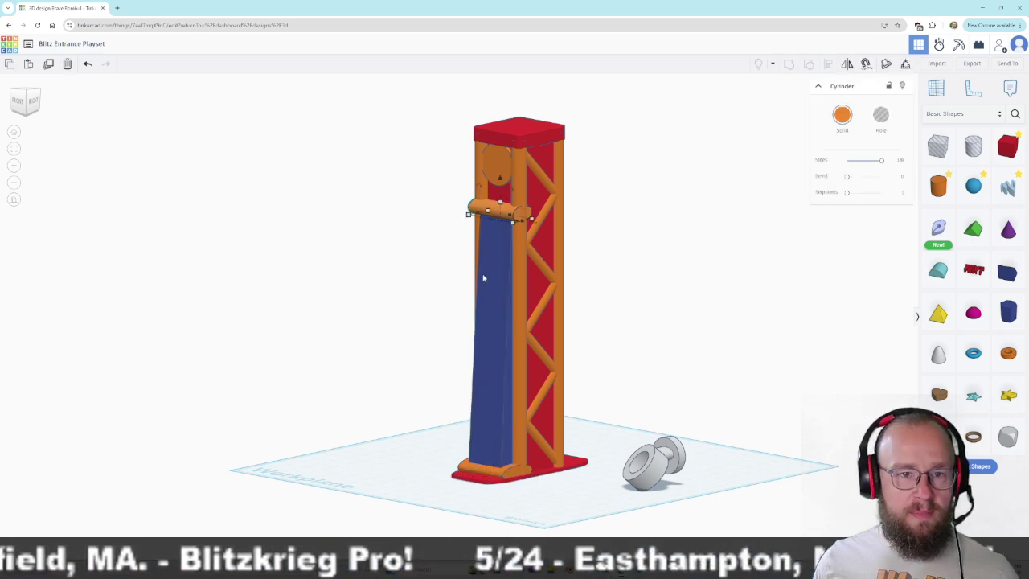
shift+click(491, 473)
shift+click(487, 346)
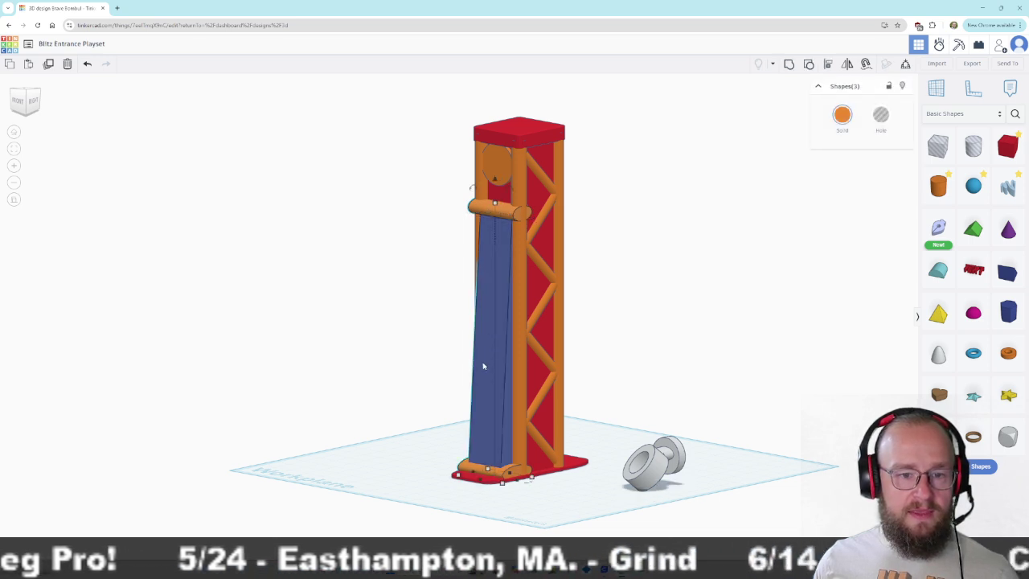
drag(485, 367, 359, 362)
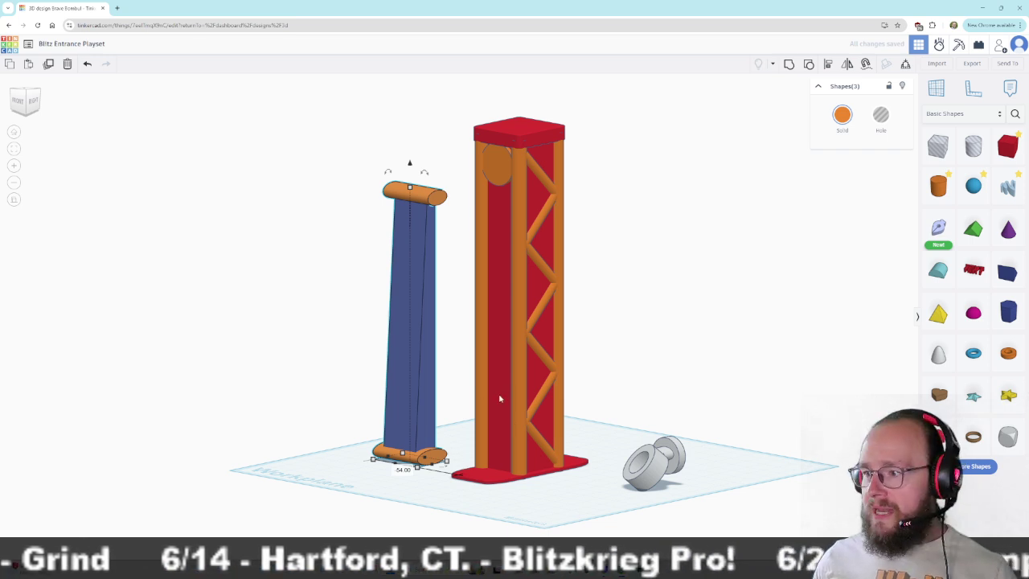
Move the wedge and its two cylinders back 54 mm onto the column, centred on its front.
right_drag(340, 429, 438, 423)
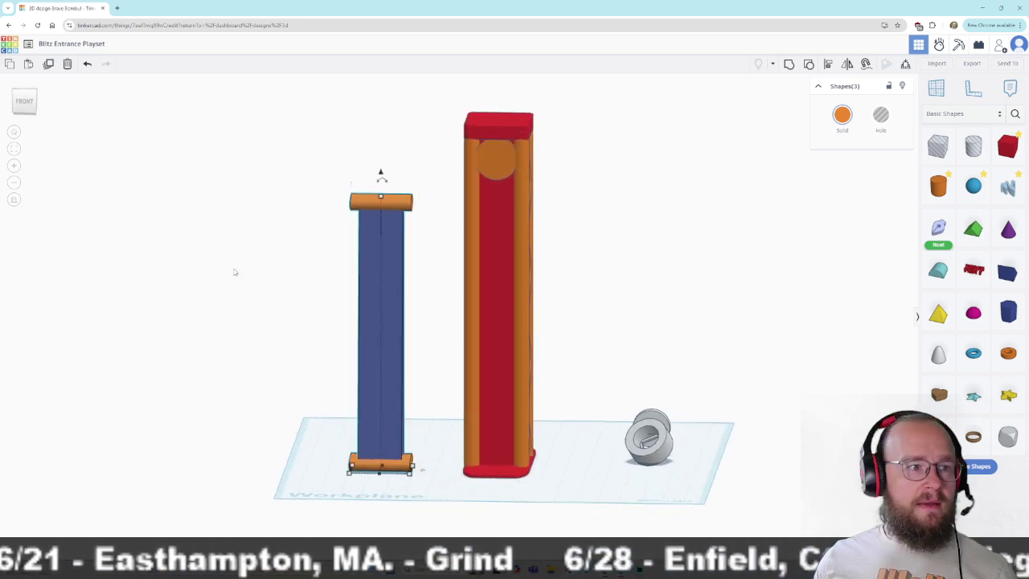
click(24, 101)
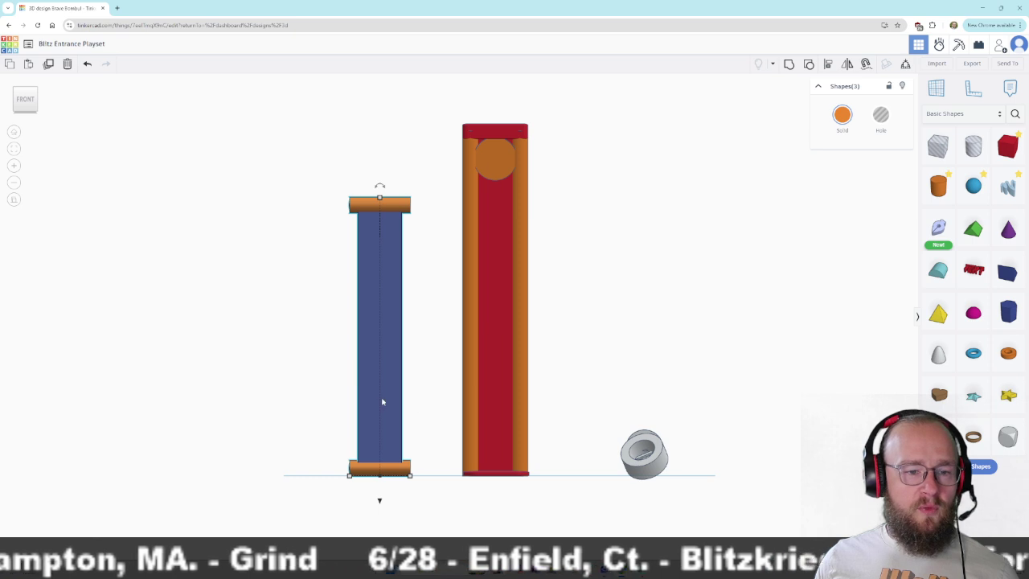
drag(372, 403, 488, 398)
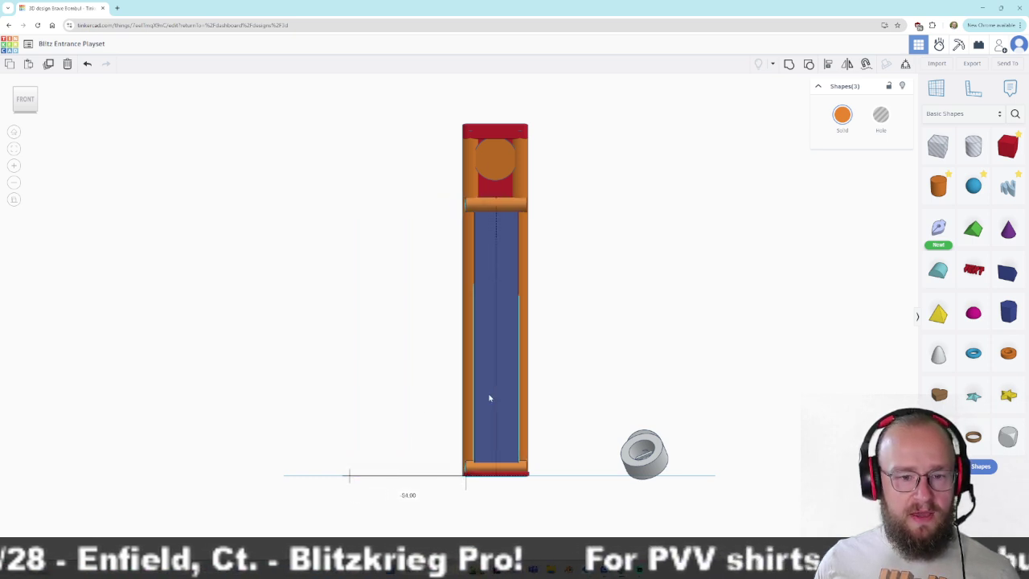
drag(489, 397, 487, 398)
click(592, 377)
Widen the cut wedge on both sides to 26 mm, nearly the full length of the flattened cylinders.
click(483, 386)
right_drag(614, 390, 485, 461)
drag(472, 455, 470, 456)
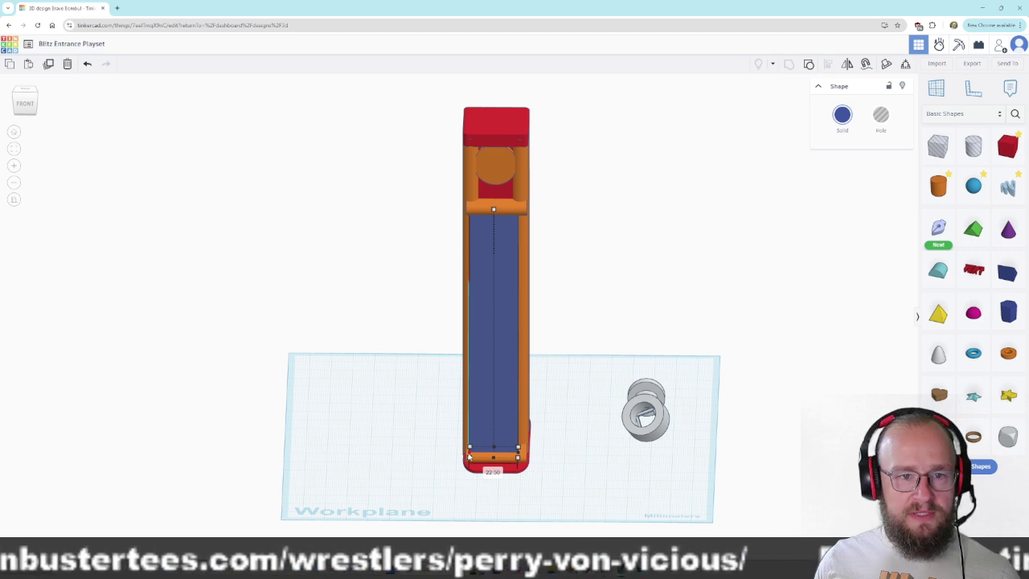
drag(518, 455, 525, 455)
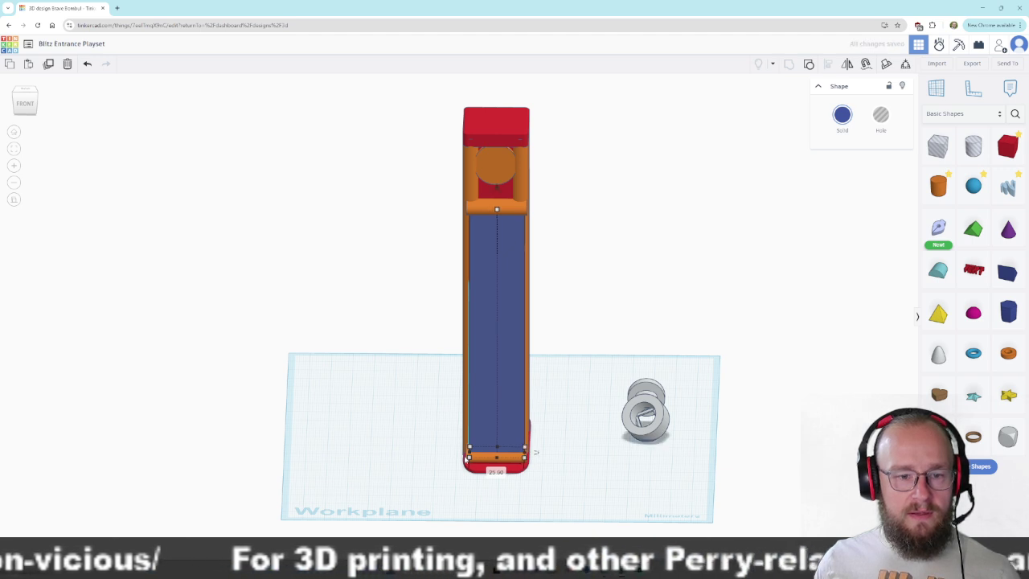
drag(467, 455, 465, 455)
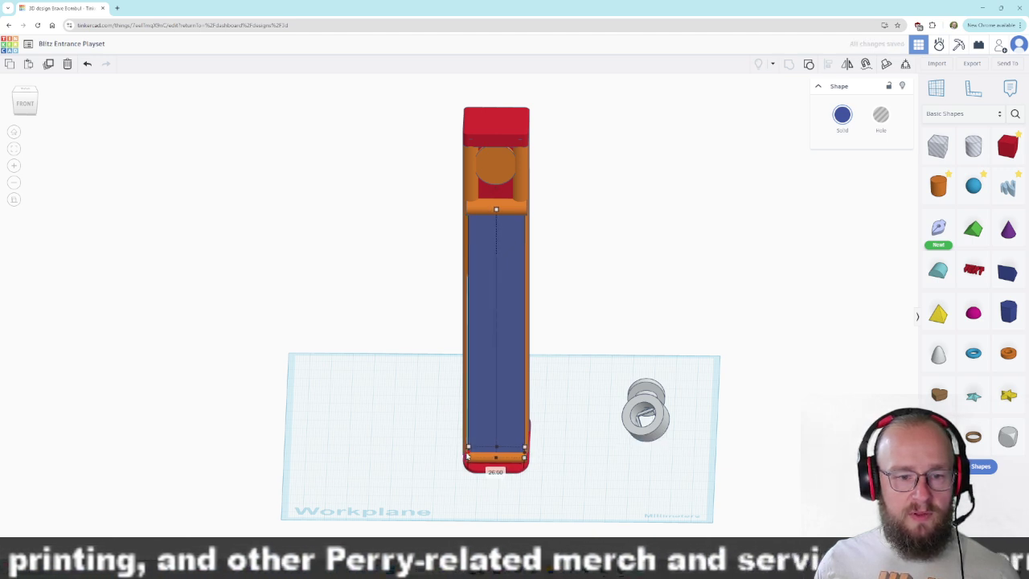
click(583, 428)
Move the widened wedge and both flattened cylinders together off the column to stand beside it.
right_drag(581, 424, 531, 403)
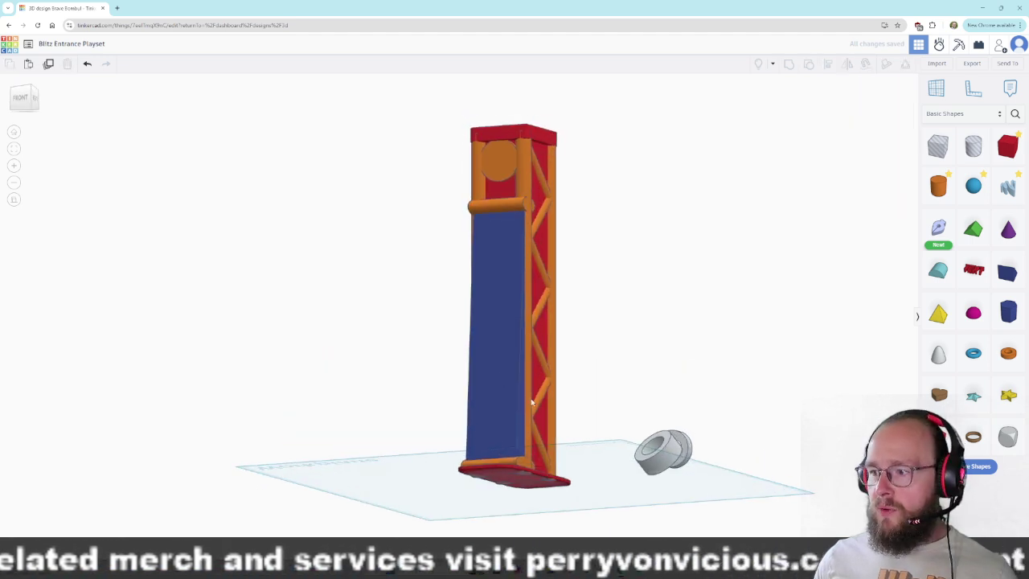
right_drag(644, 233, 595, 314)
click(496, 245)
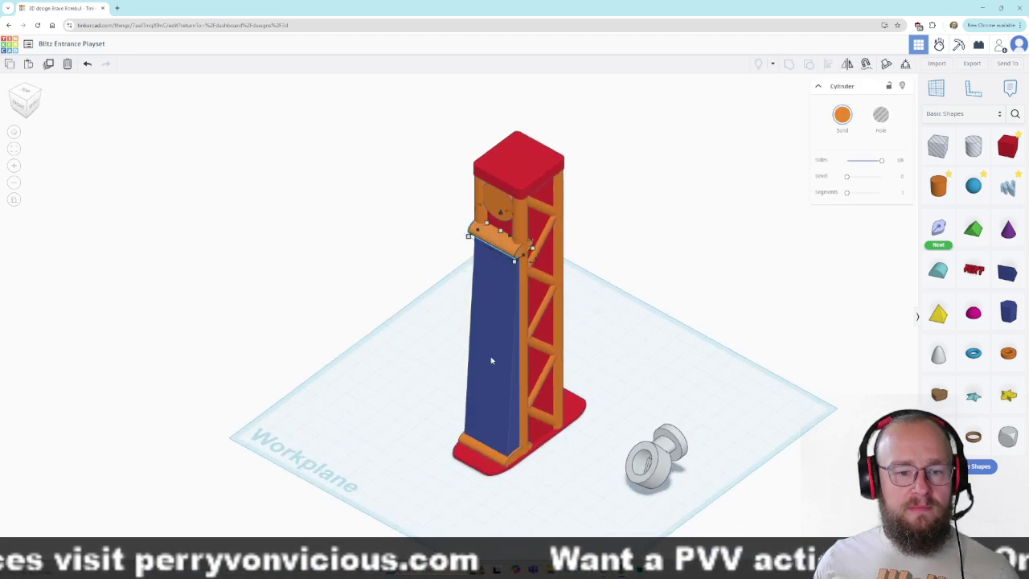
shift+click(484, 456)
shift+click(492, 380)
drag(491, 380, 383, 344)
right_drag(354, 429, 471, 395)
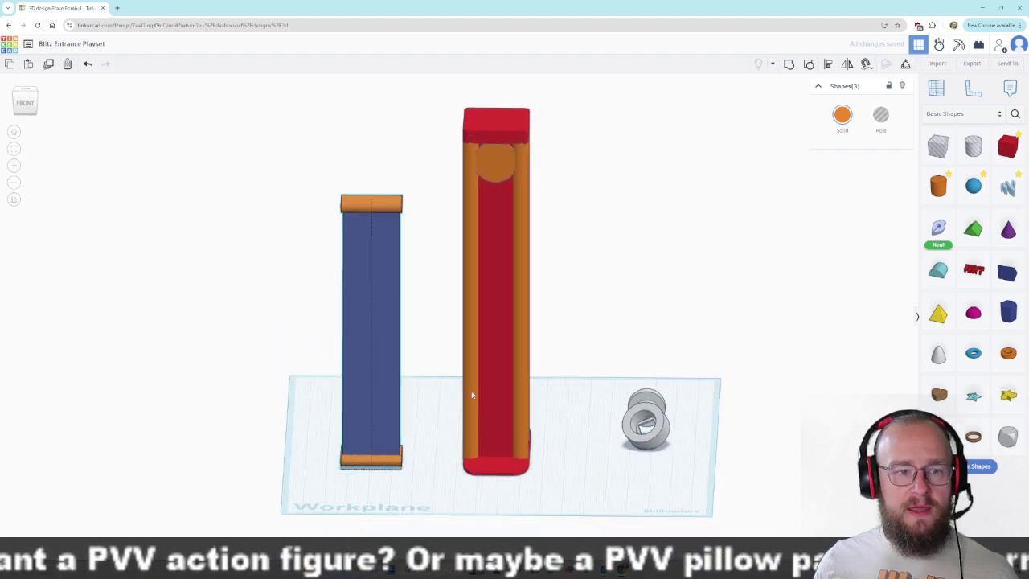
Examine the lettering layout on the Blitzkrieg Pro banner in the reference photo, and clear the model selection.
drag(1028, 73, 846, 52)
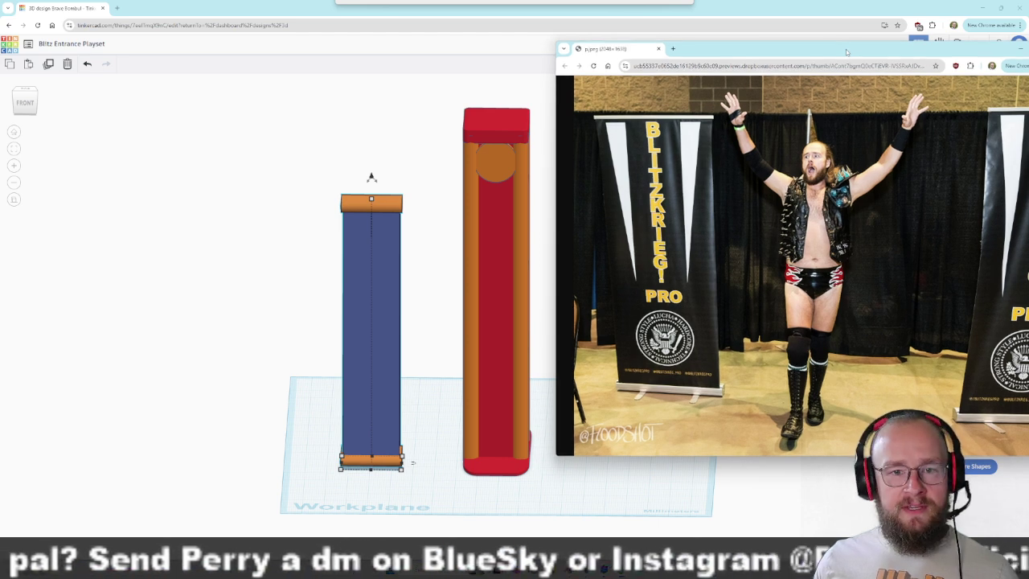
drag(846, 52, 1028, 58)
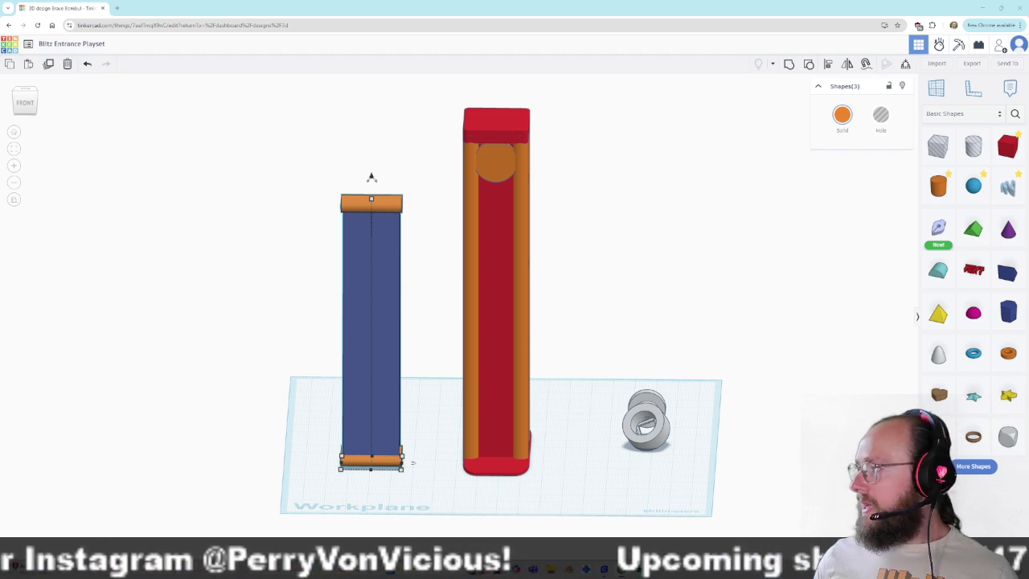
drag(1028, 195, 683, 100)
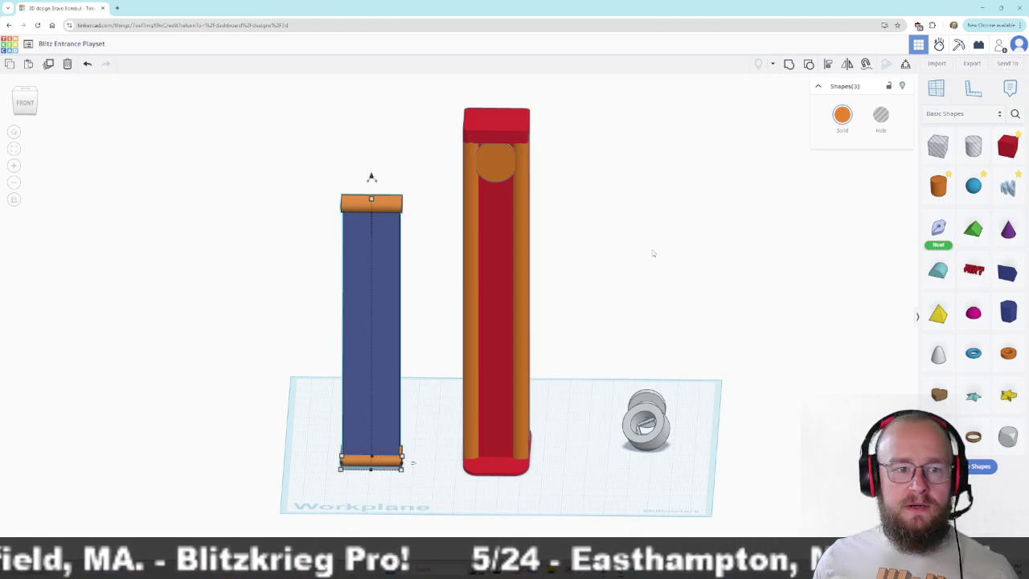
click(624, 245)
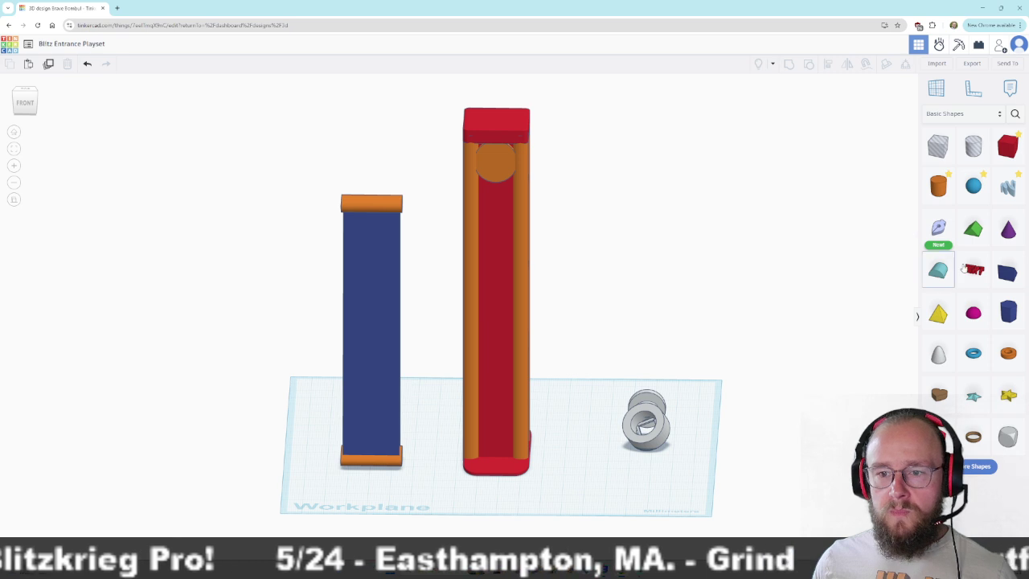
Add a Text shape outside the workplane, on the side of the banner away from the column.
drag(974, 271, 193, 462)
middle_drag(214, 354, 440, 336)
scroll(443, 340, down, 2)
scroll(443, 340, up, 4)
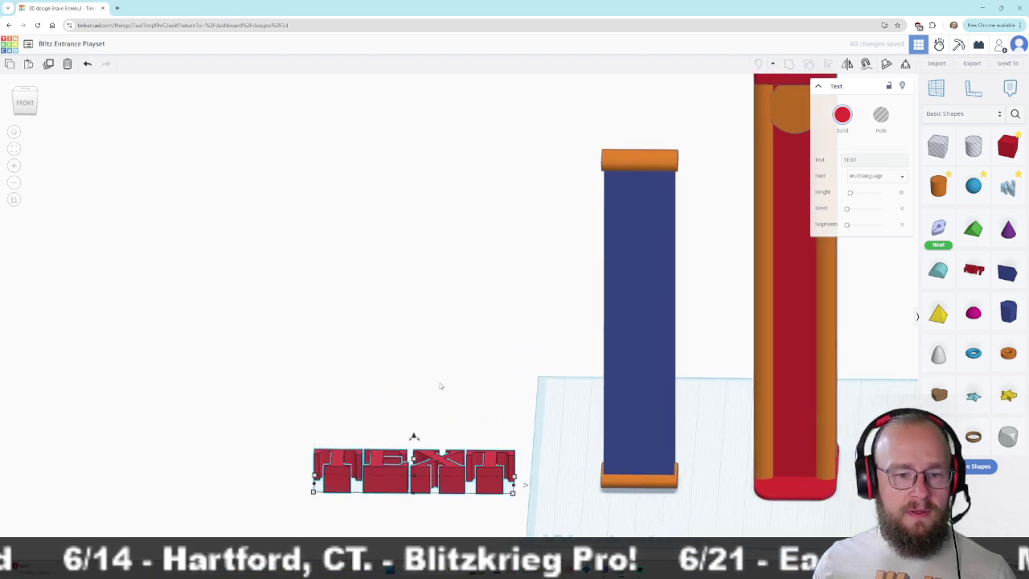
Rotate the text upright so it faces the front, and raise it above the workplane level.
right_drag(540, 461, 355, 489)
drag(403, 330, 382, 360)
right_drag(402, 382, 493, 358)
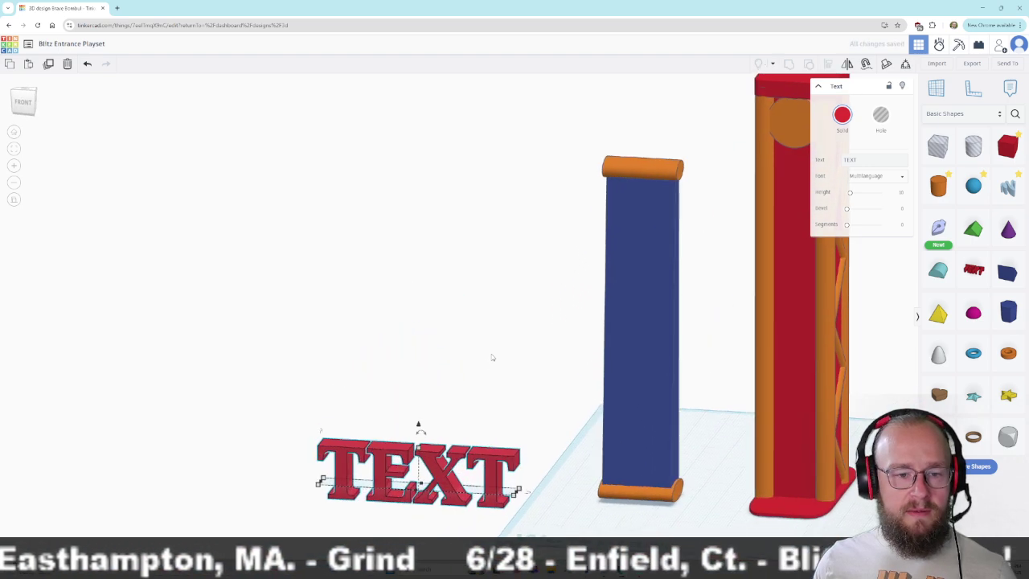
drag(418, 424, 412, 384)
Change the upright text's content to the single letter B.
right_drag(408, 481, 442, 456)
click(873, 160)
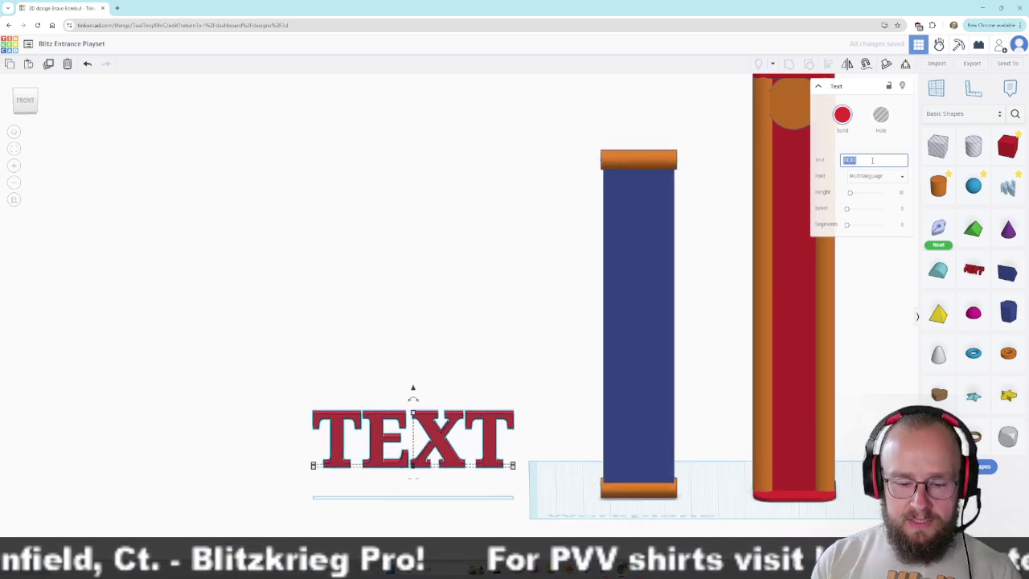
text(B)
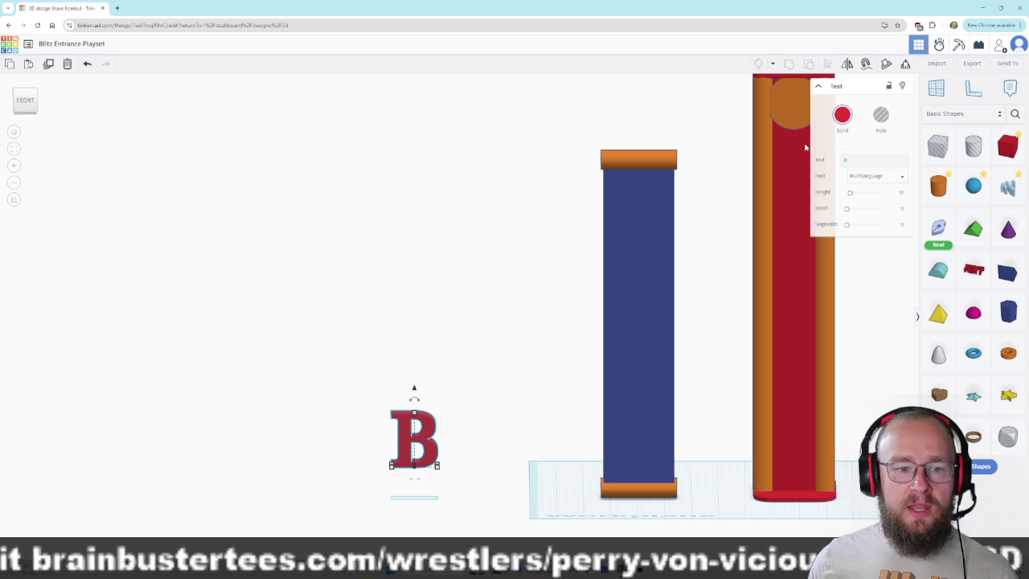
Try the available fonts on the letter B, settle on Sans, and increase its height and bevel settings.
click(875, 175)
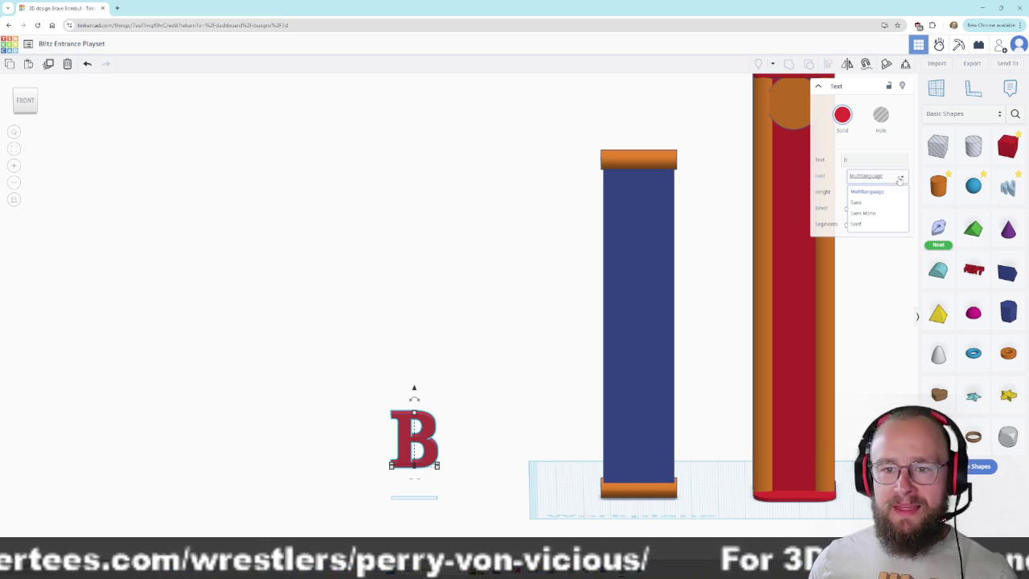
click(872, 202)
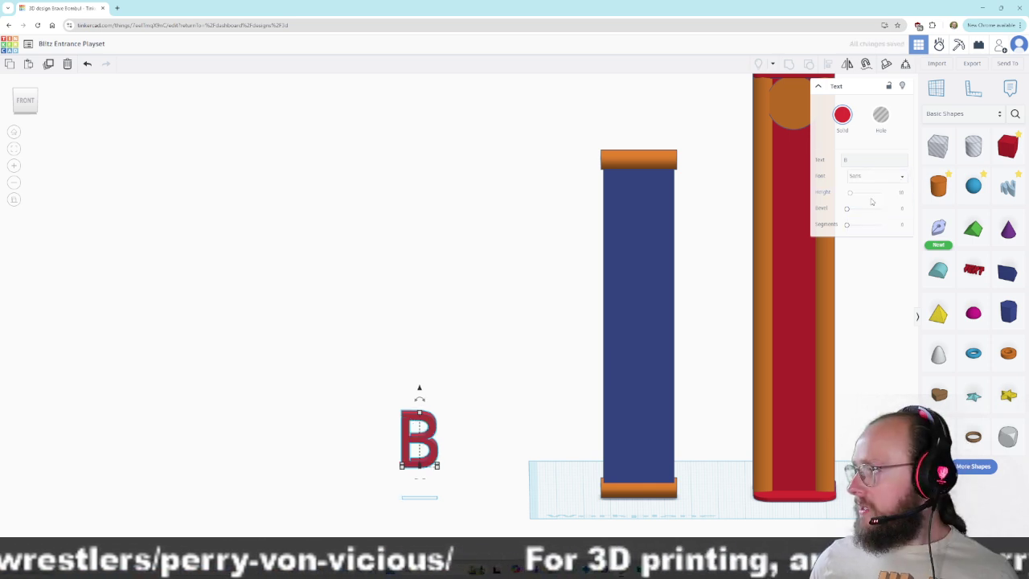
click(885, 176)
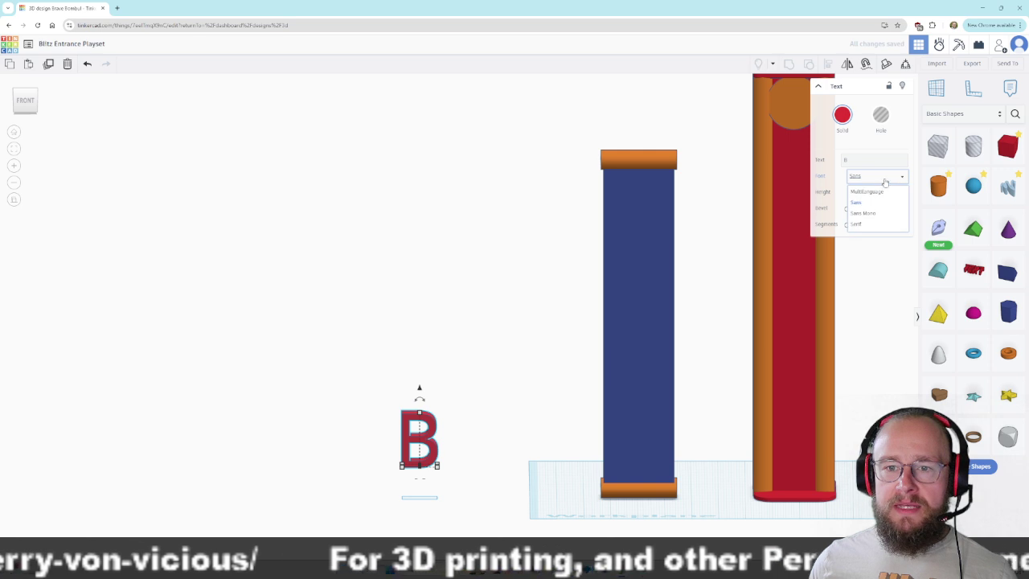
click(867, 214)
click(877, 176)
click(875, 225)
click(877, 176)
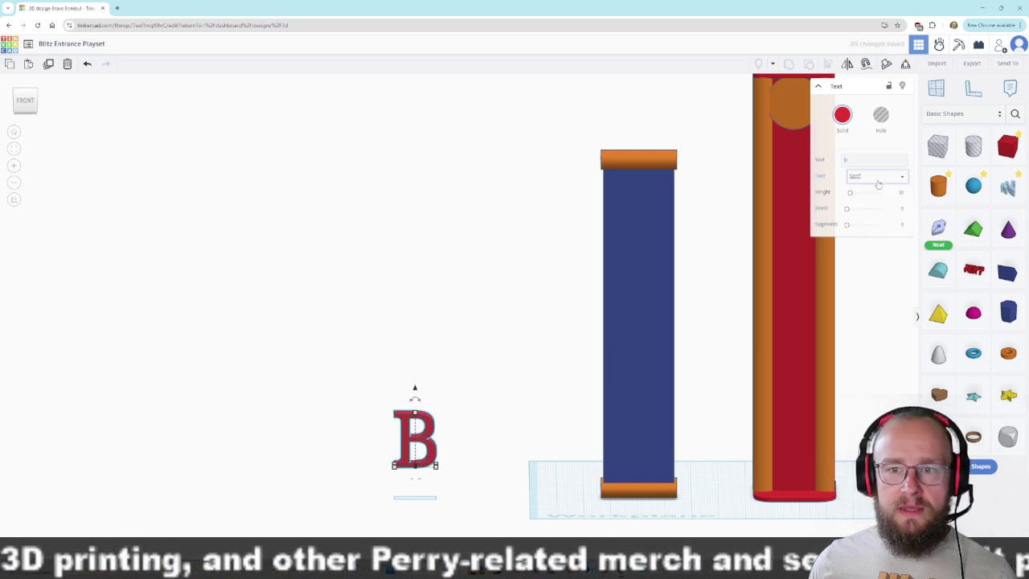
click(873, 203)
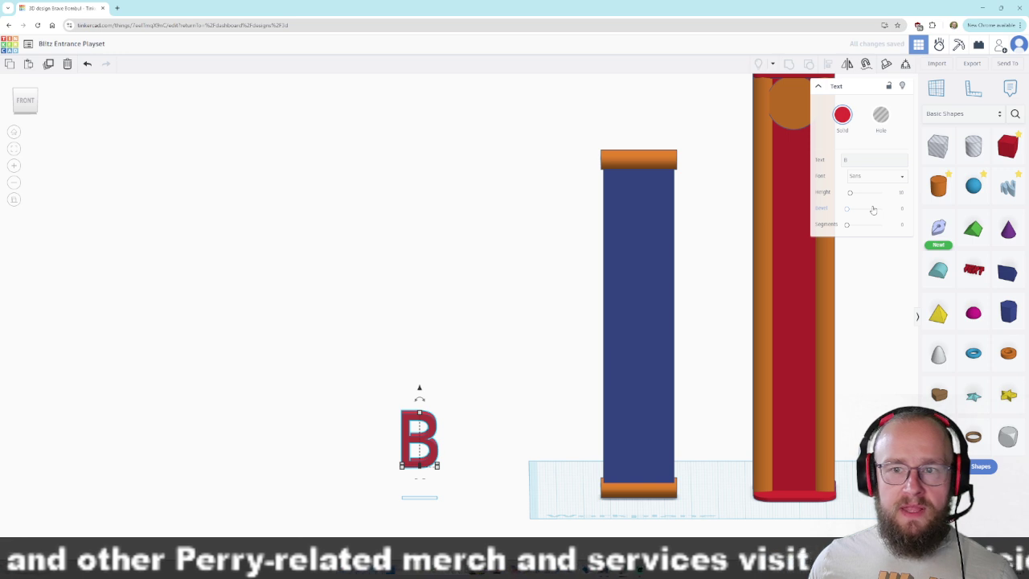
mouse_move(851, 196)
mouse_down()
mouse_move(853, 228)
mouse_move(842, 224)
mouse_move(856, 211)
mouse_up()
Scale the letter B down proportionally to about 8.36 mm tall.
mouse_move(464, 369)
right_down()
mouse_move(464, 346)
mouse_move(461, 357)
right_up()
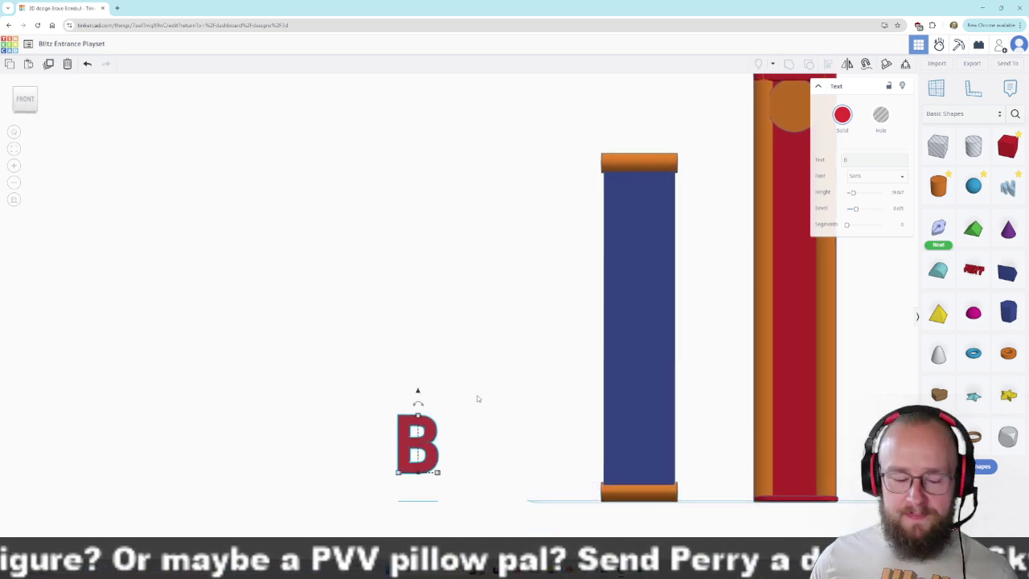
right_drag(470, 416, 523, 434)
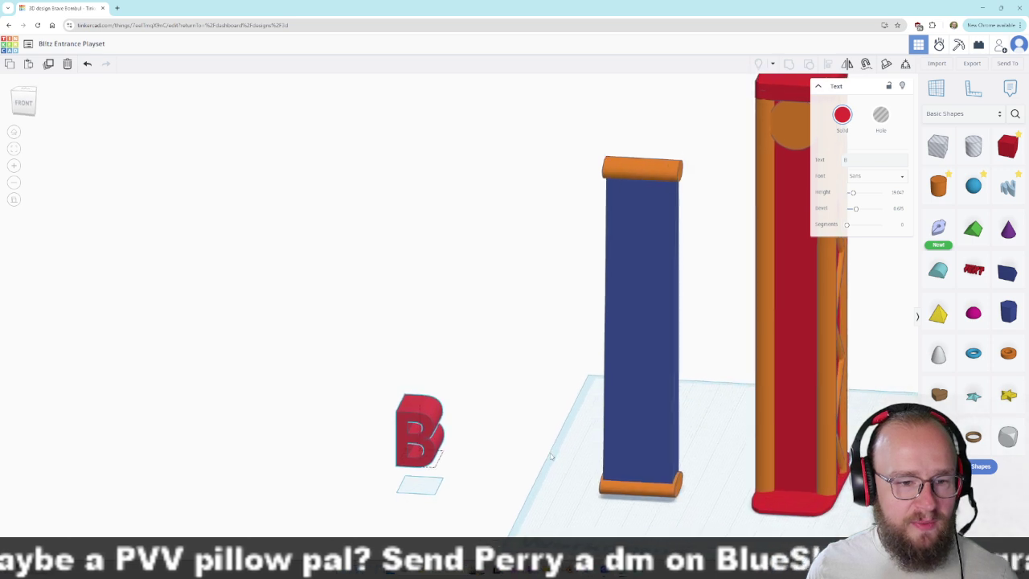
shift+drag(424, 406, 424, 435)
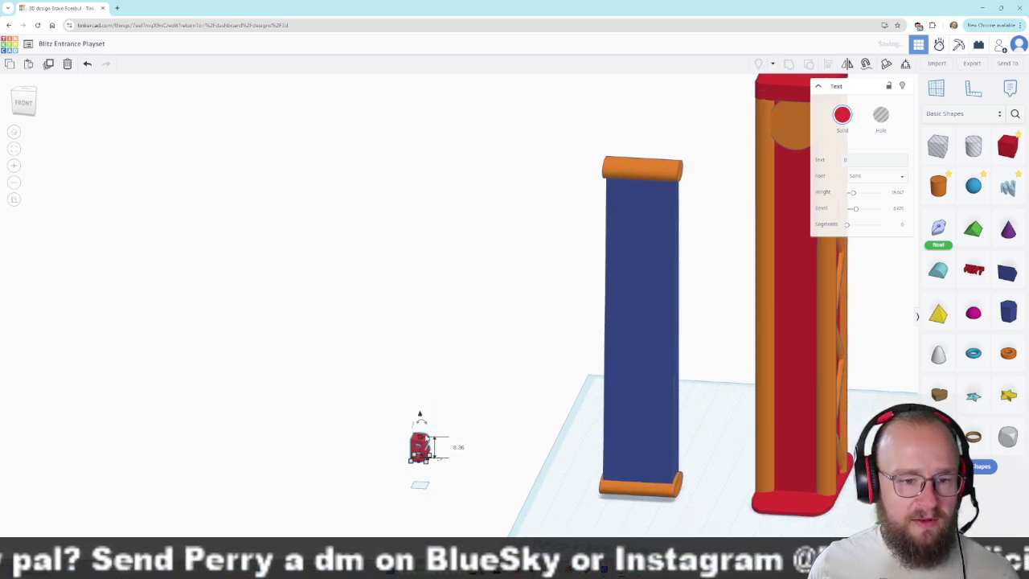
Place the letter B near the top centre of the blue banner, raised to 111.50 mm above the workplane.
click(23, 102)
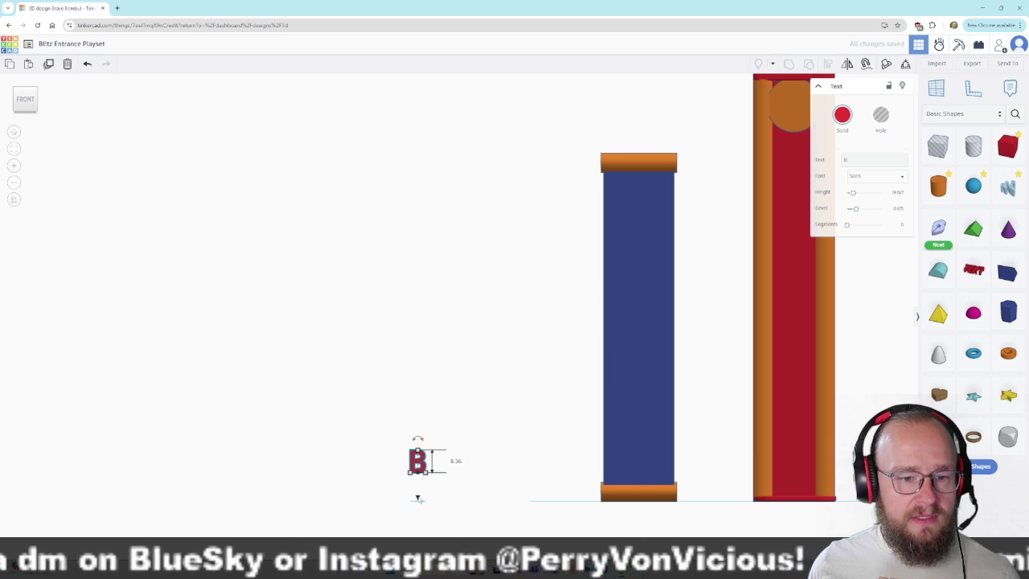
drag(417, 499, 634, 191)
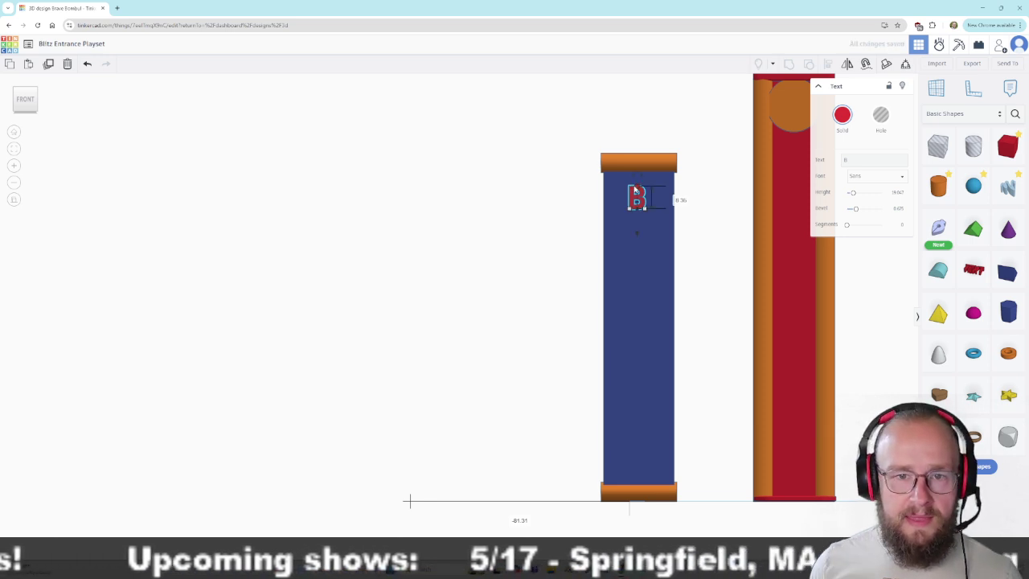
drag(637, 234, 635, 226)
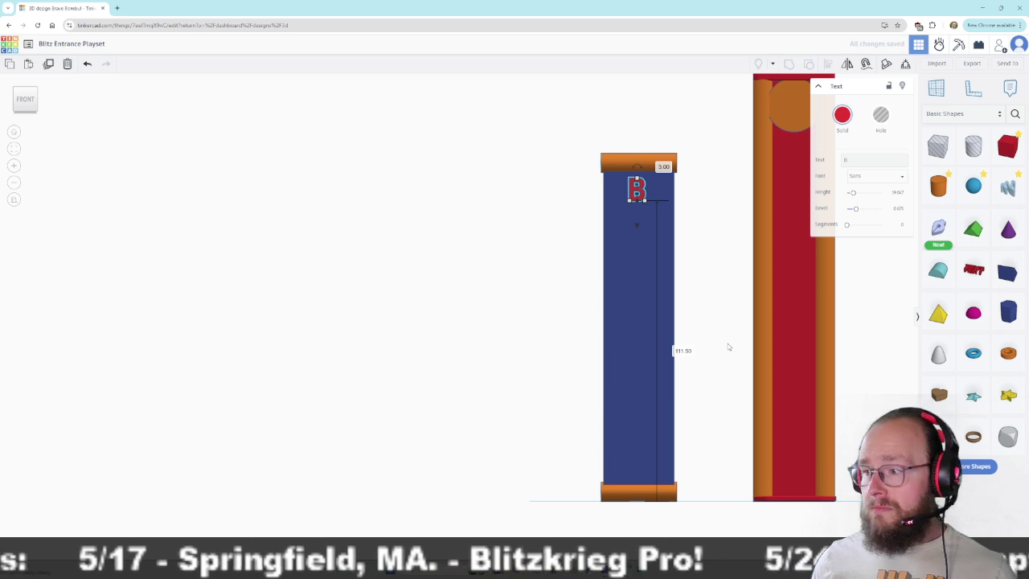
click(450, 434)
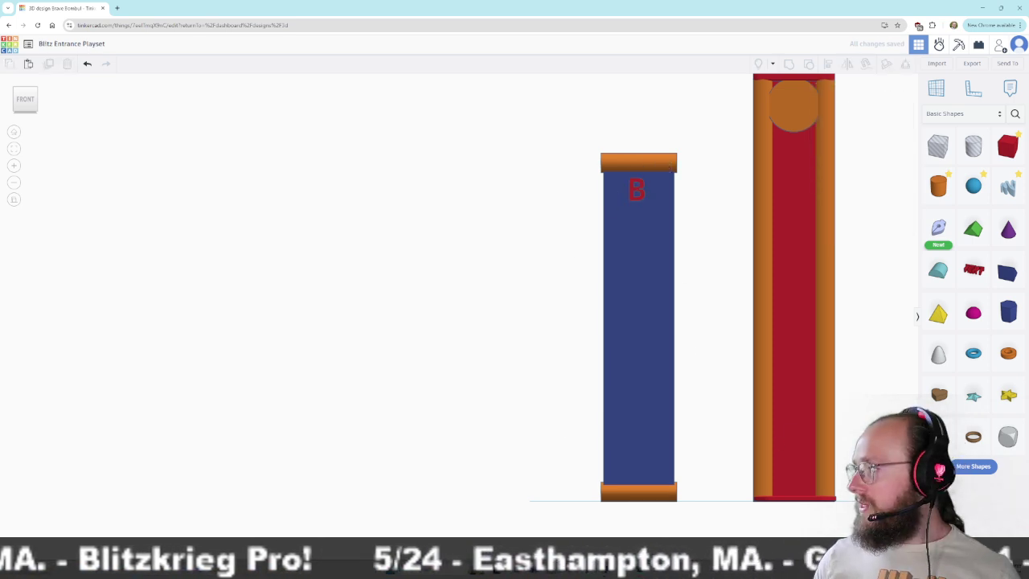
Check the lettering in the reference photo of the Blitzkrieg Pro banners and reduce the letter B's height to 7 mm.
drag(672, 170, 589, 61)
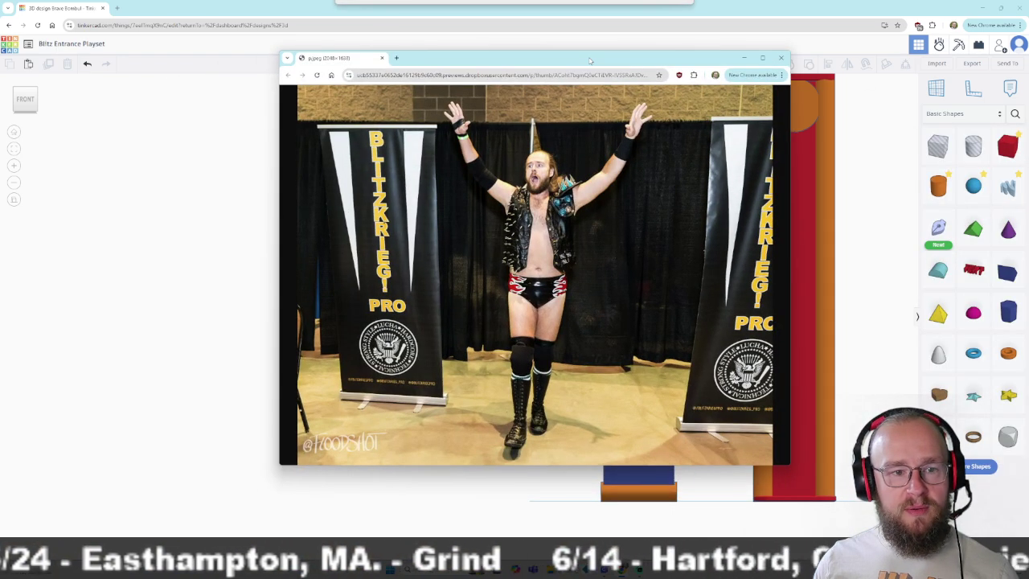
drag(589, 61, 1028, 153)
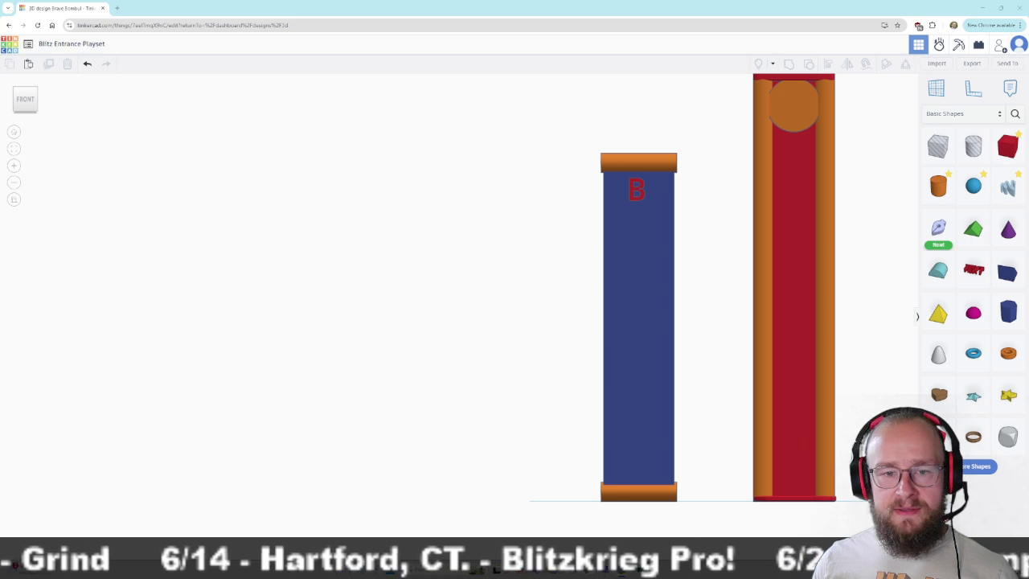
click(633, 199)
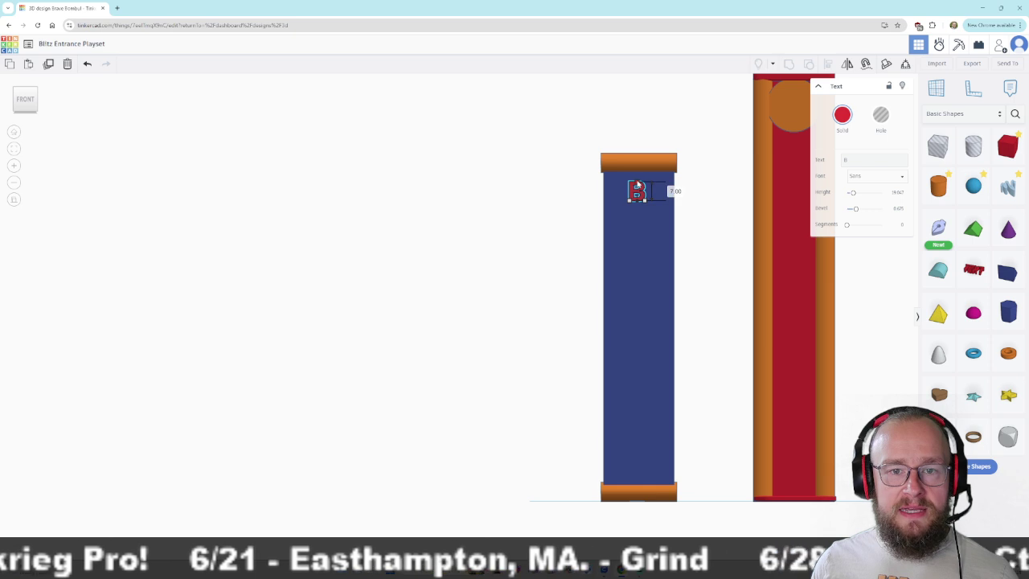
click(692, 234)
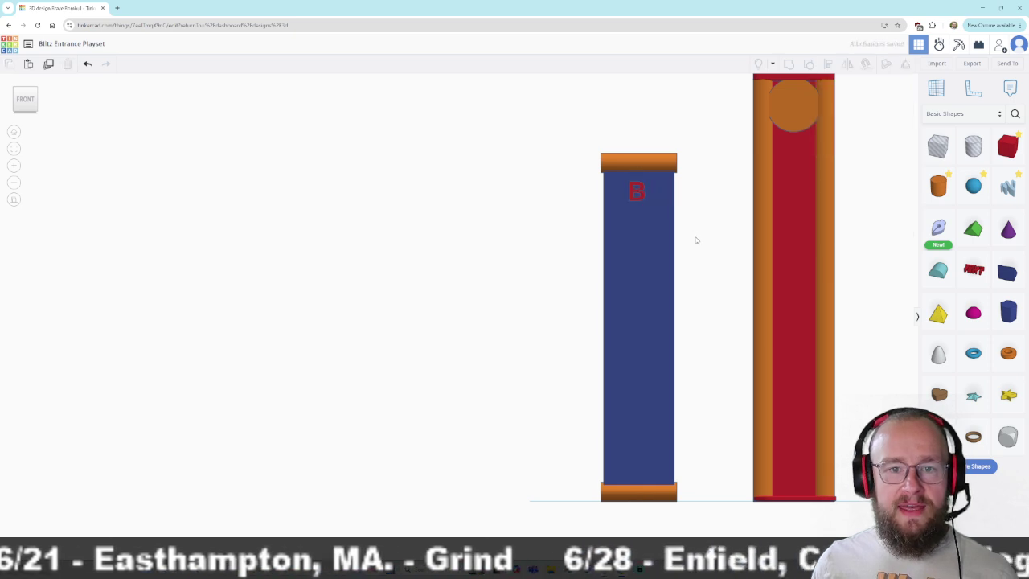
Shorten the letter B's depth so it protrudes less from the front of the banner.
right_drag(703, 243, 503, 297)
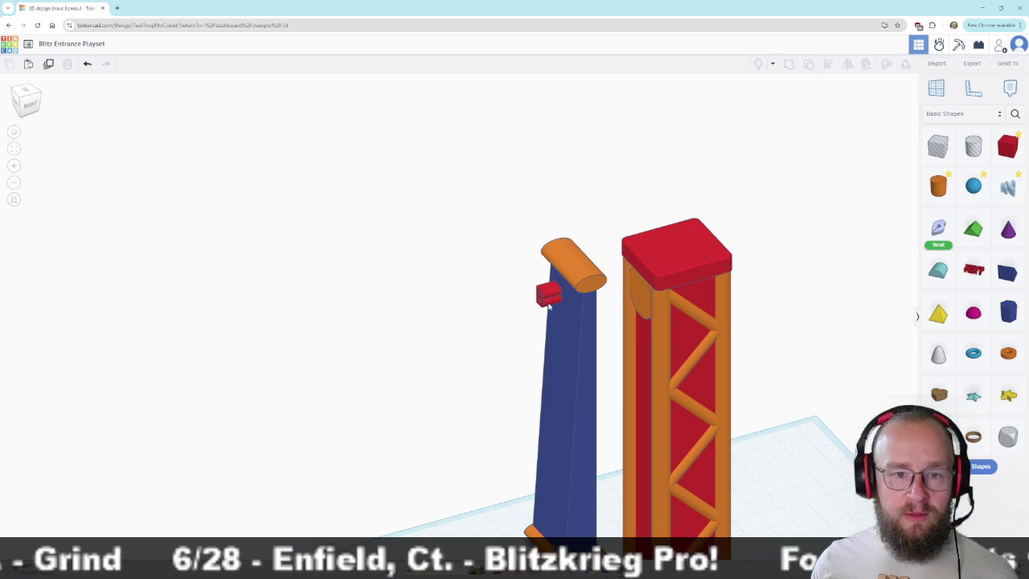
click(549, 303)
drag(549, 296, 548, 306)
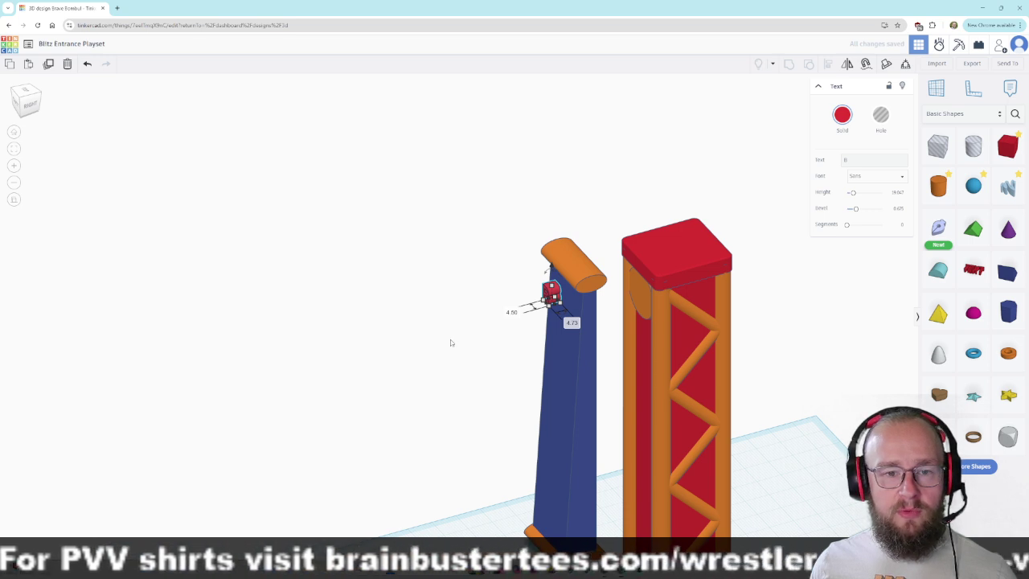
click(417, 358)
right_drag(416, 358, 616, 314)
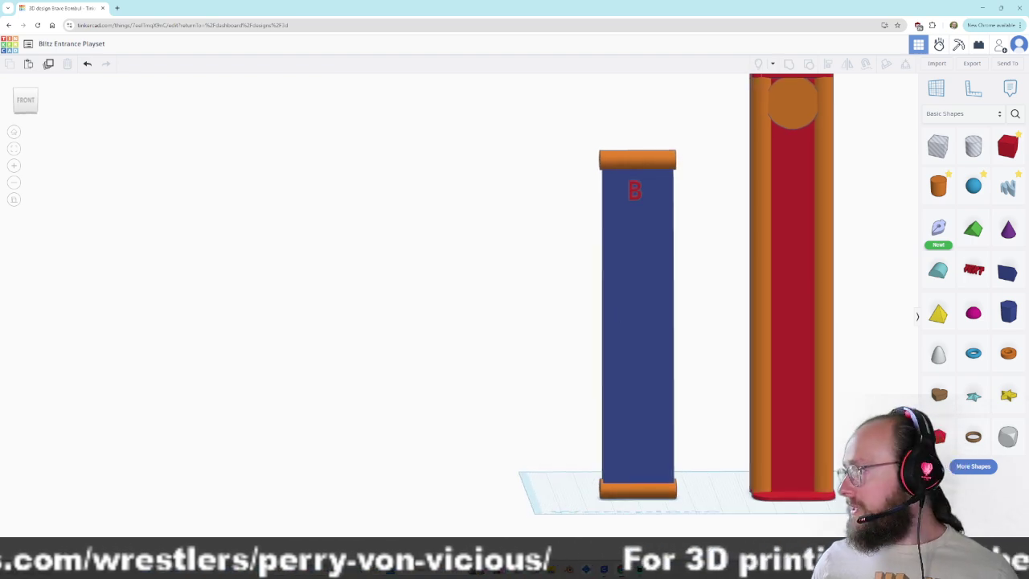
Add a wedge in front of the banner, rotate it -90° about the vertical axis, and turn it so its tip points down.
drag(1028, 136, 954, 108)
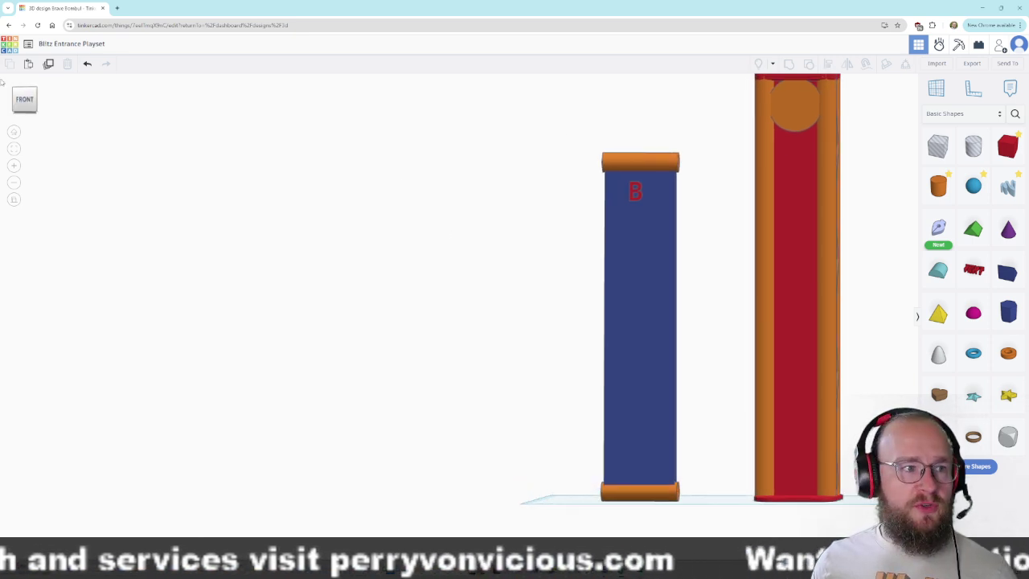
click(25, 99)
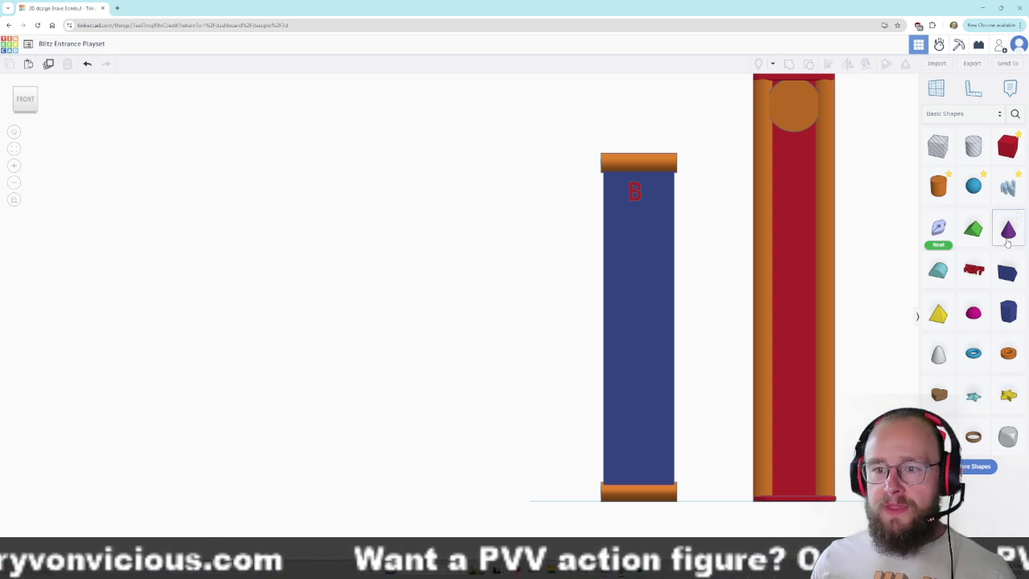
drag(1009, 275, 540, 505)
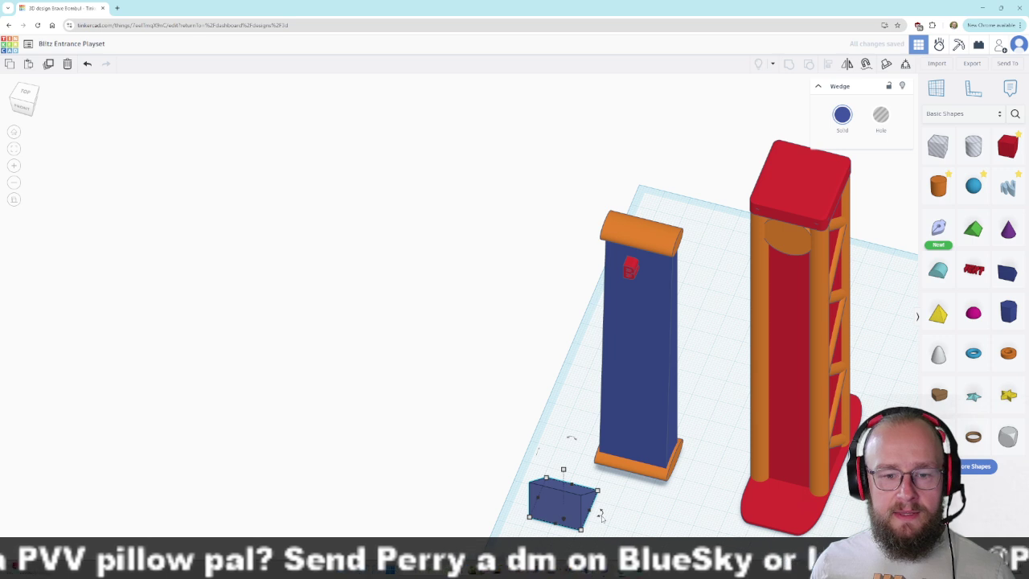
right_drag(600, 515, 546, 521)
scroll(545, 520, down, 3)
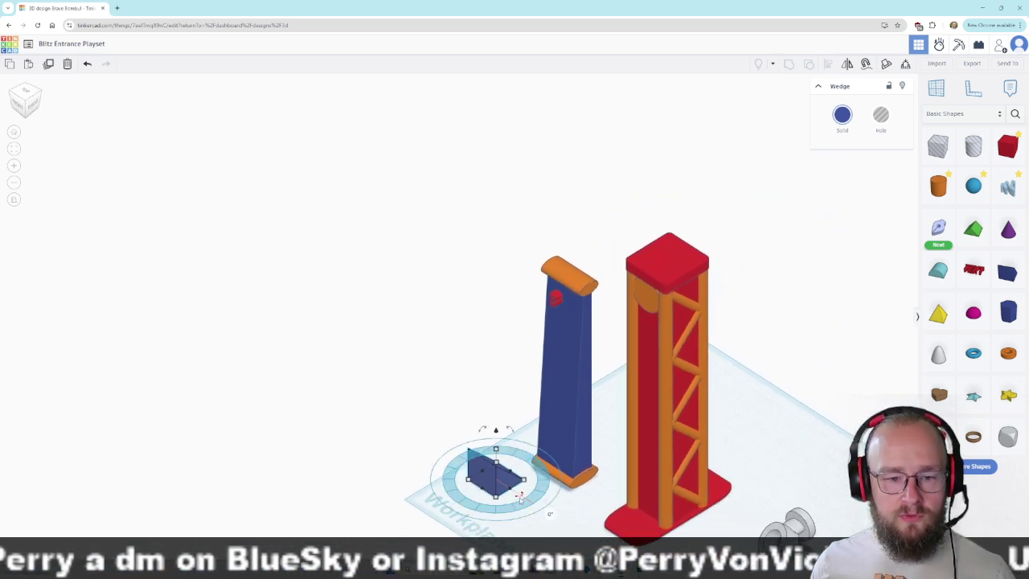
drag(519, 499, 465, 494)
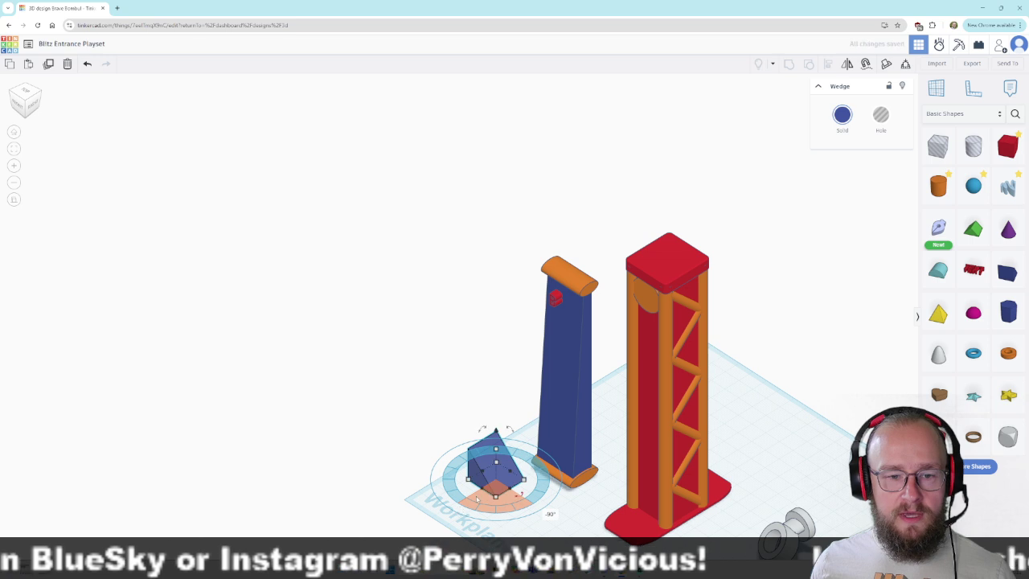
drag(509, 431, 456, 491)
right_drag(456, 491, 568, 427)
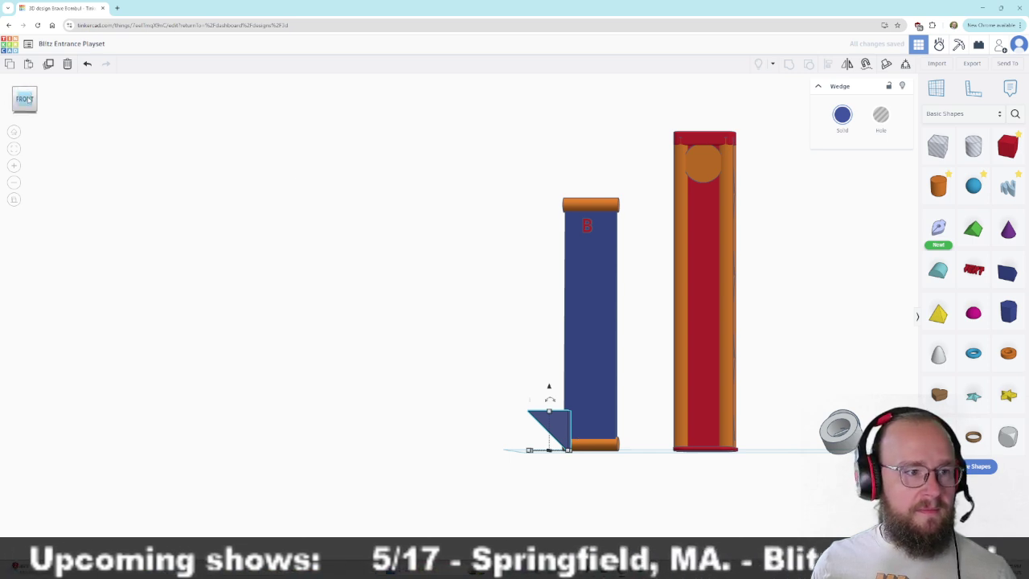
Raise the wedge 98.50 mm and nudge it right onto the banner's upper left side, beside the letter B.
click(25, 98)
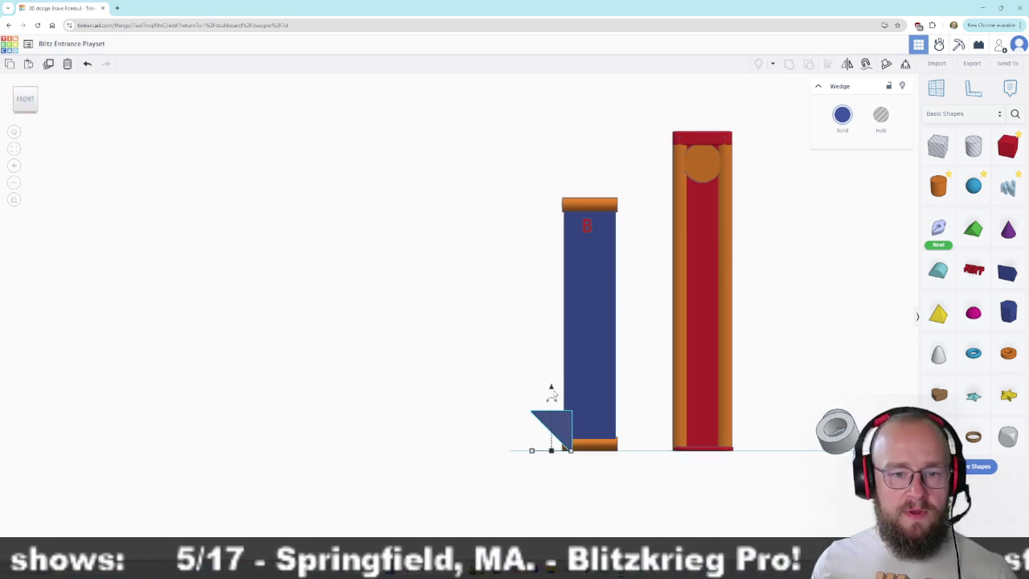
drag(551, 389, 538, 196)
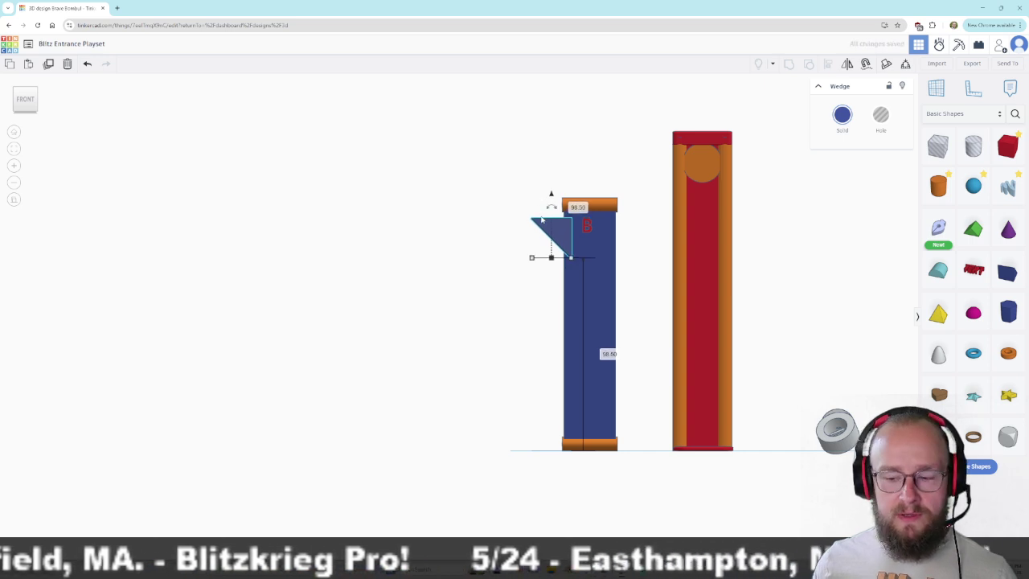
key(Right)
key(Right)
key(Right)
key(Right)
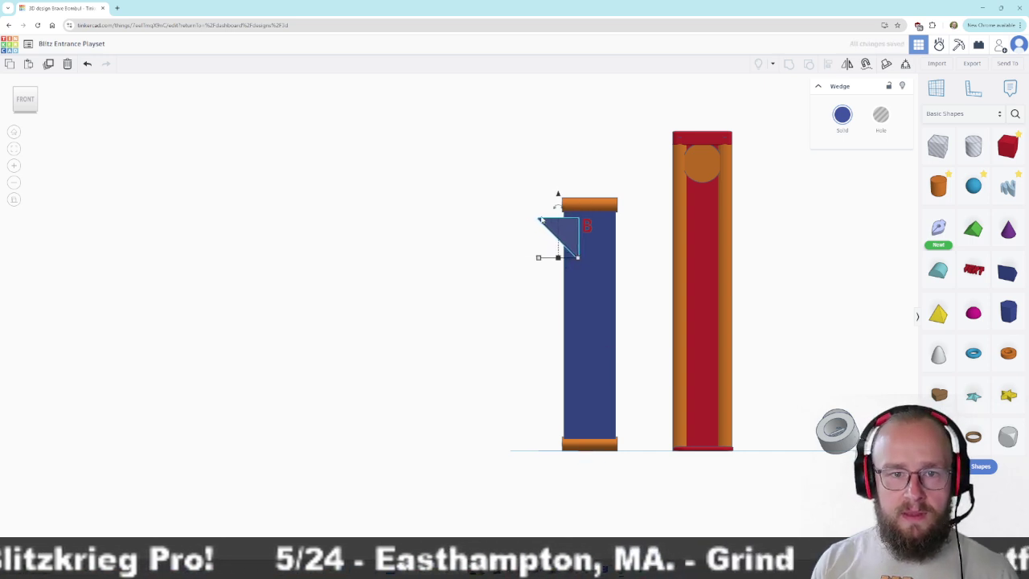
Narrow the wedge from its left side so it fits between the banner's edge and the letter B.
right_drag(538, 245, 539, 265)
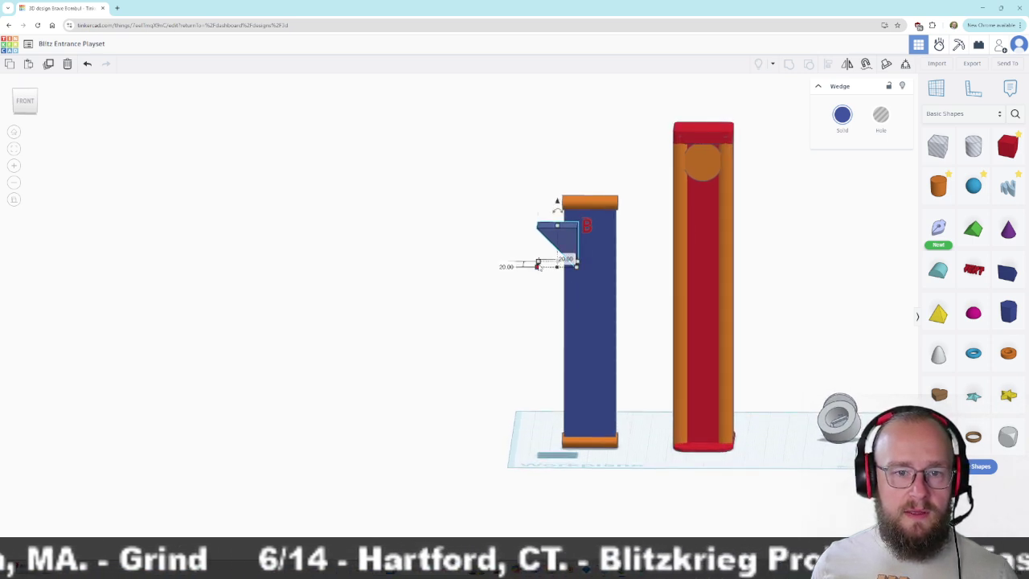
drag(539, 265, 568, 263)
right_drag(617, 320, 658, 320)
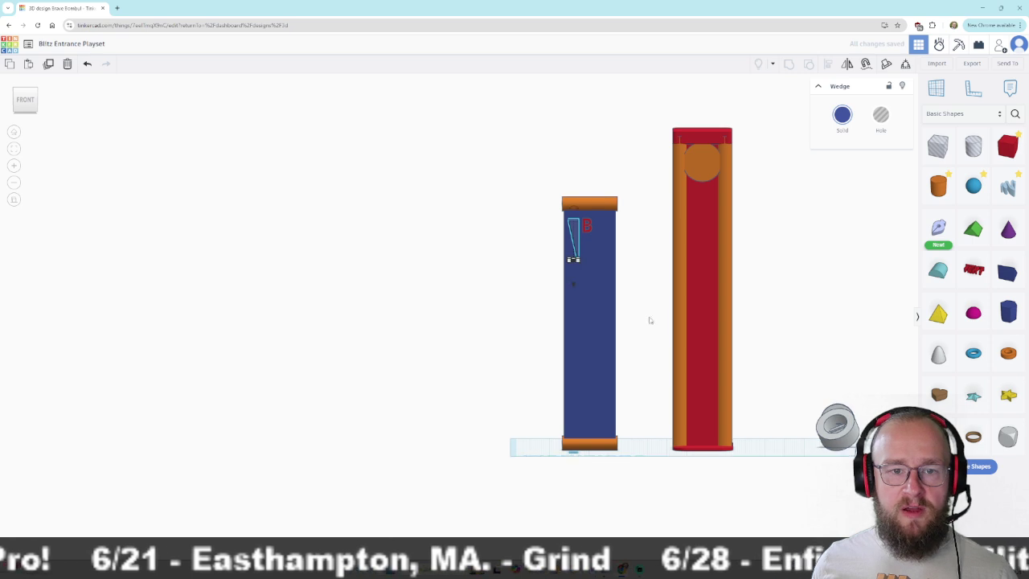
Lower the wedge 37 mm and stretch it upward to 57 mm tall as a long tapered stripe.
drag(574, 286, 581, 356)
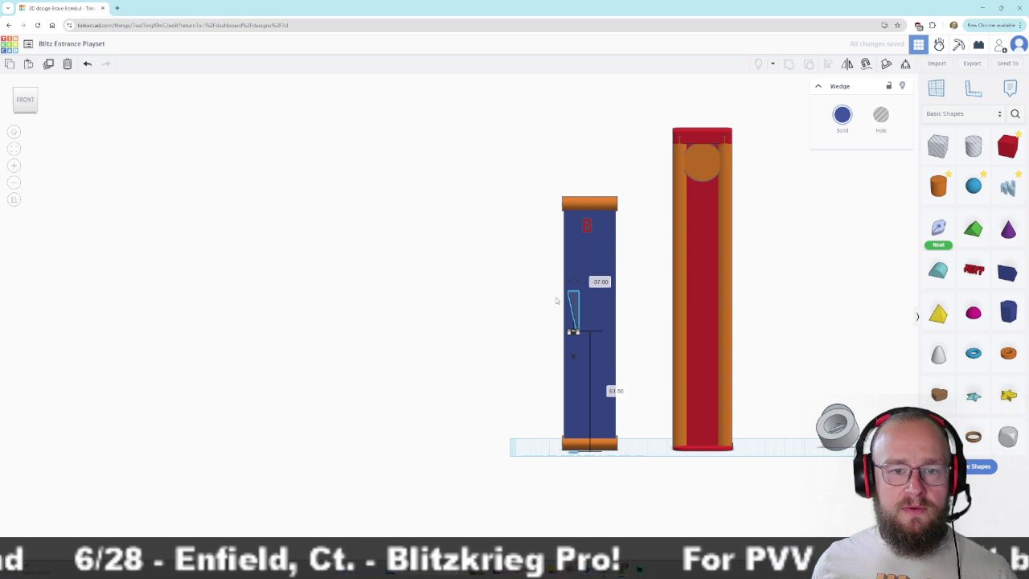
scroll(576, 320, down, 3)
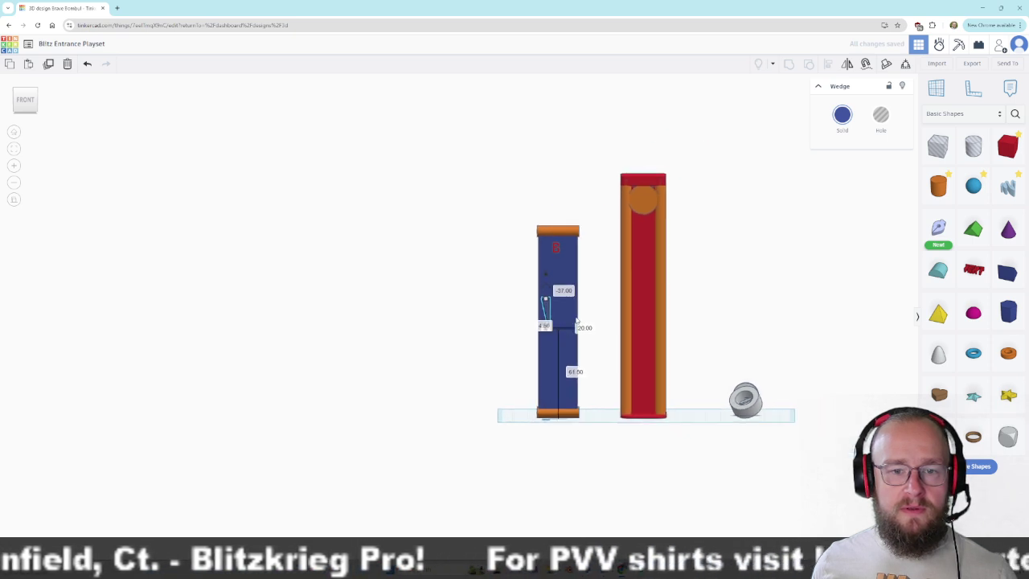
drag(529, 304, 528, 258)
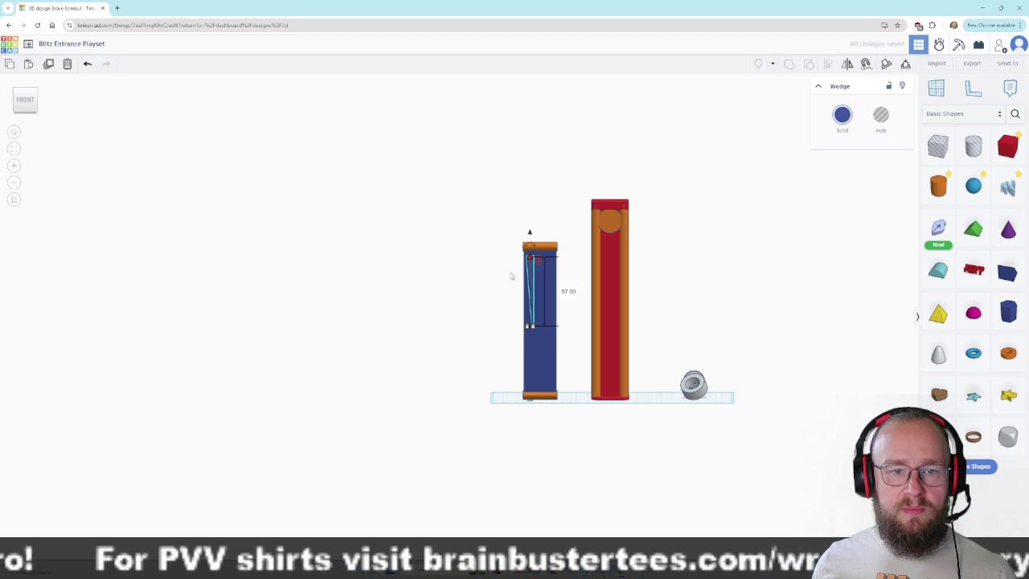
click(478, 298)
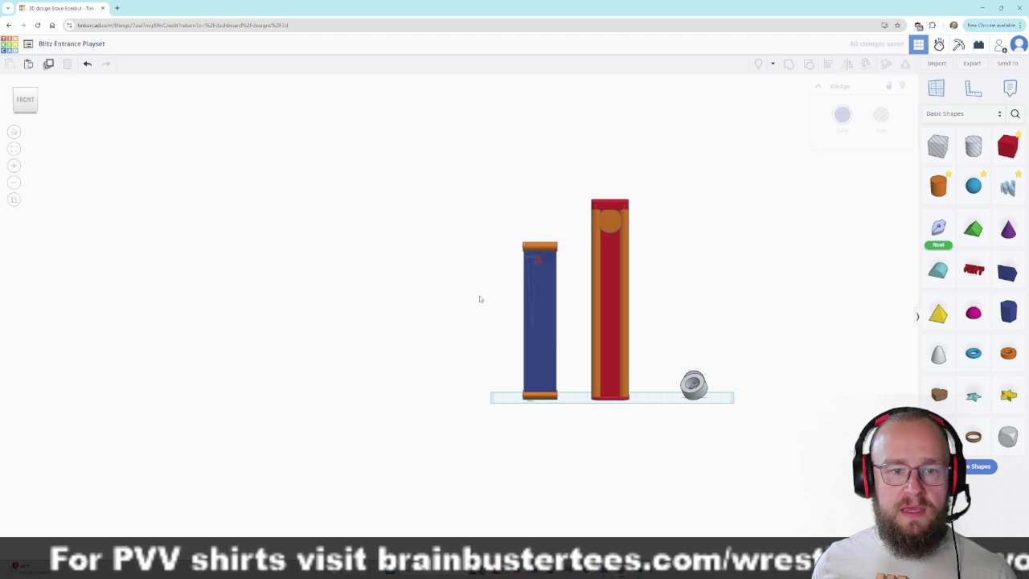
Recolour the tapered wedge on the banner white.
click(530, 275)
click(842, 114)
click(915, 183)
Recolour the letter B on the banner white.
click(539, 267)
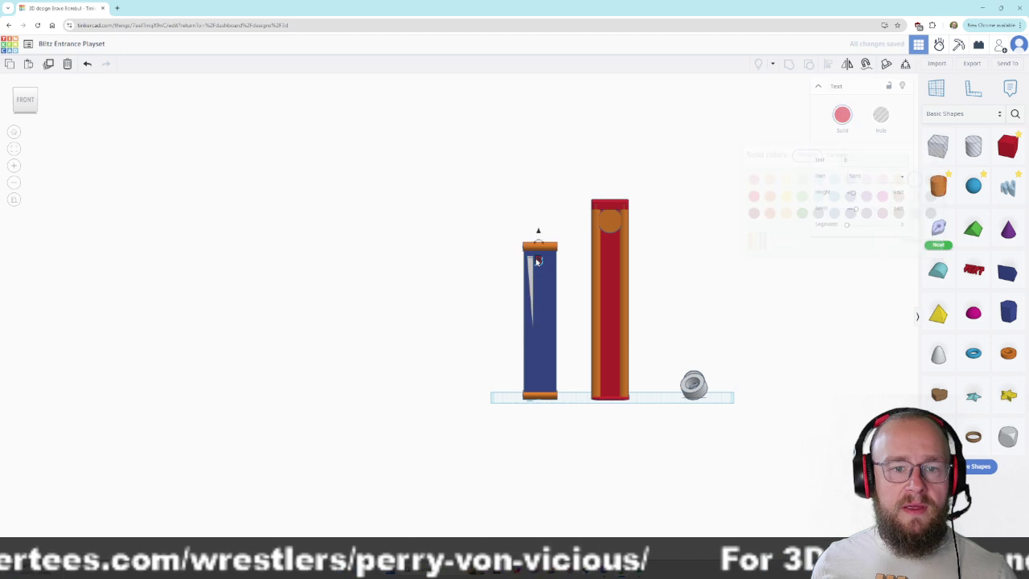
click(842, 114)
click(916, 183)
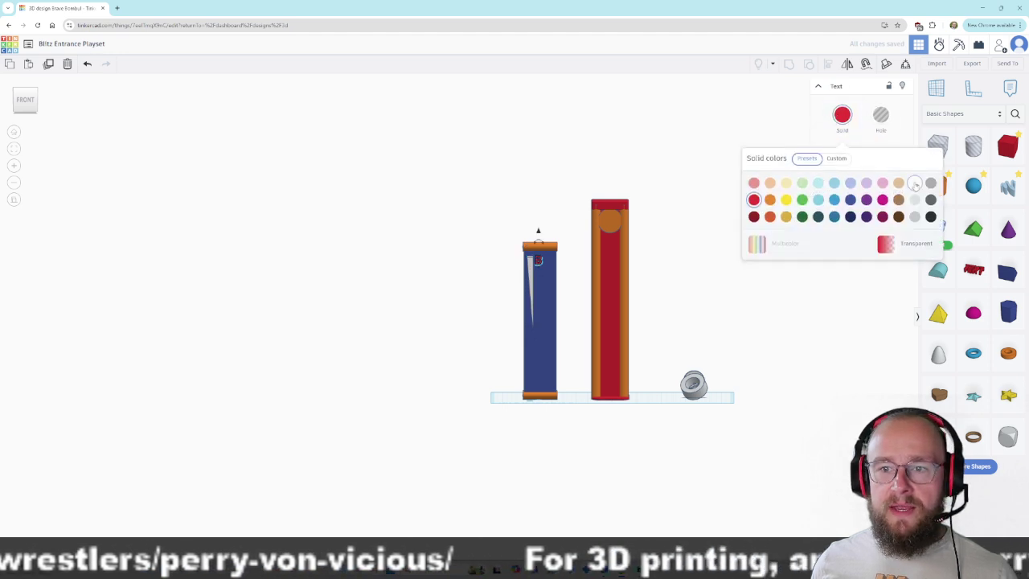
click(485, 264)
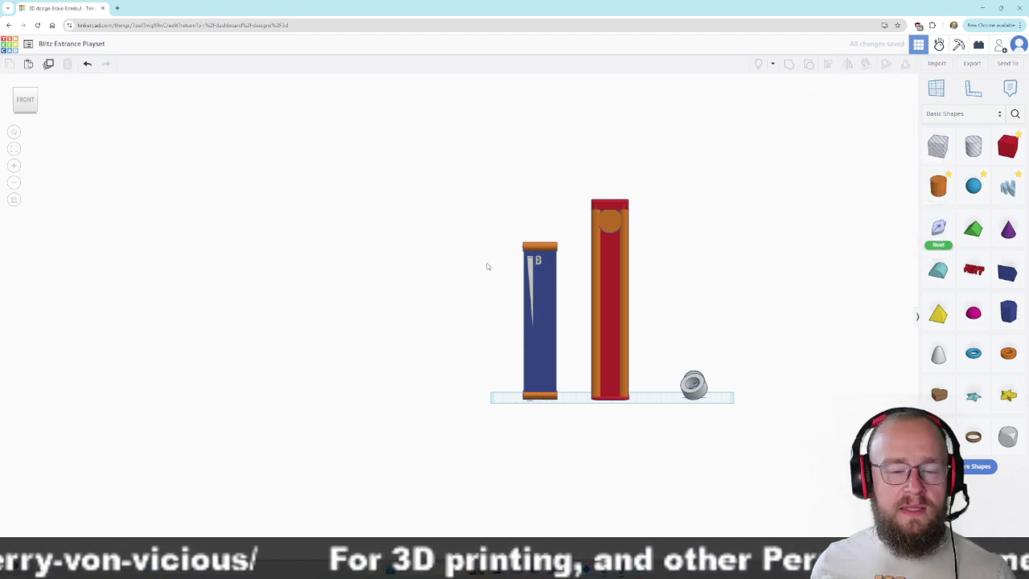
Widen the white wedge leftward to about 5.5 mm, toward the banner's left edge.
scroll(485, 257, up, 5)
scroll(522, 267, down, 3)
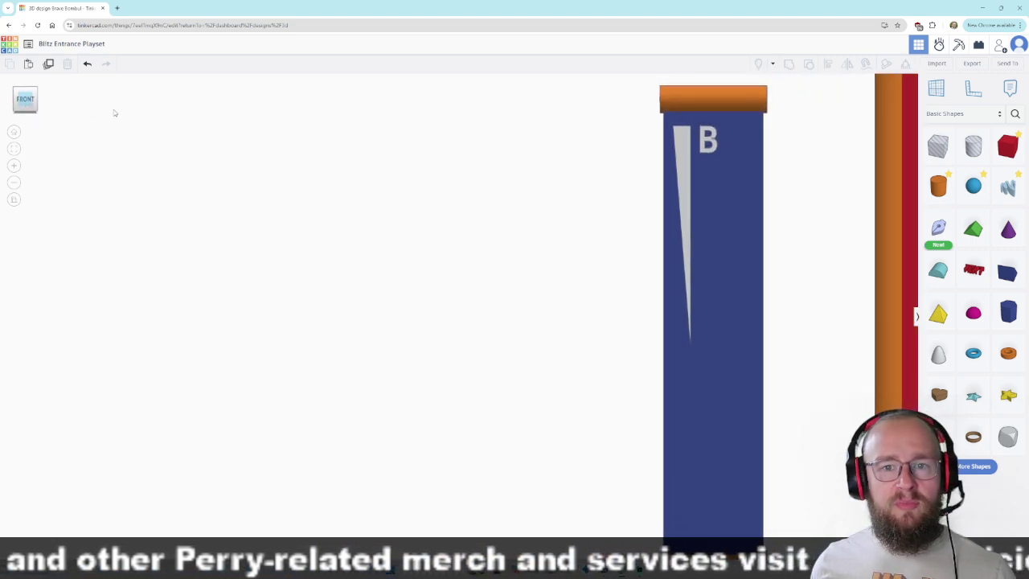
click(683, 164)
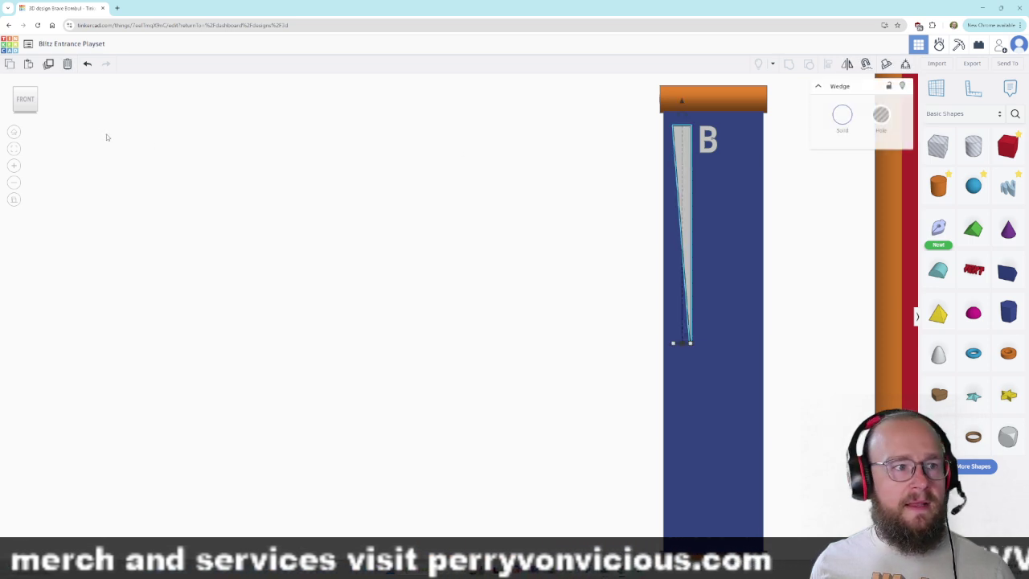
click(25, 90)
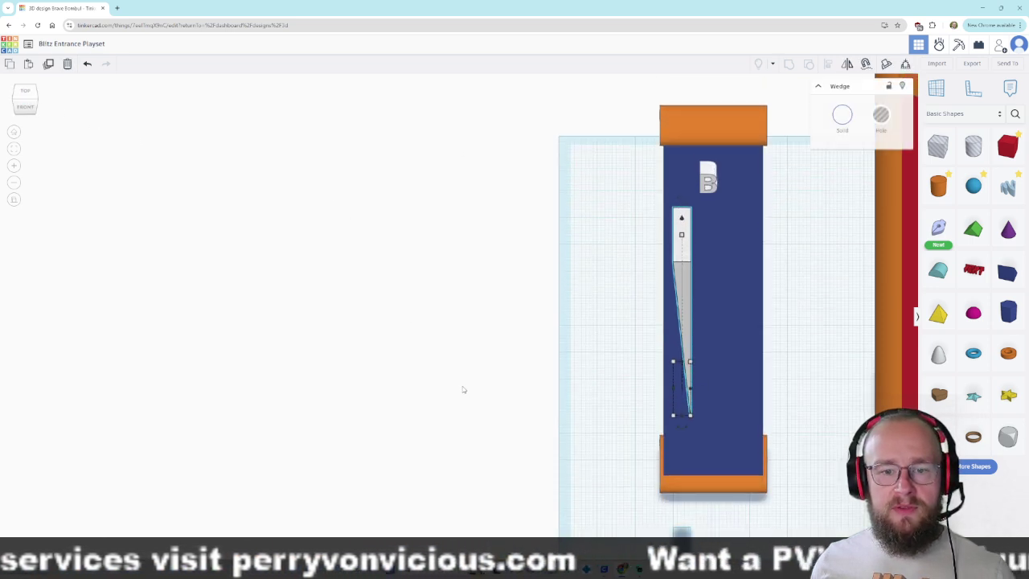
drag(672, 391, 671, 392)
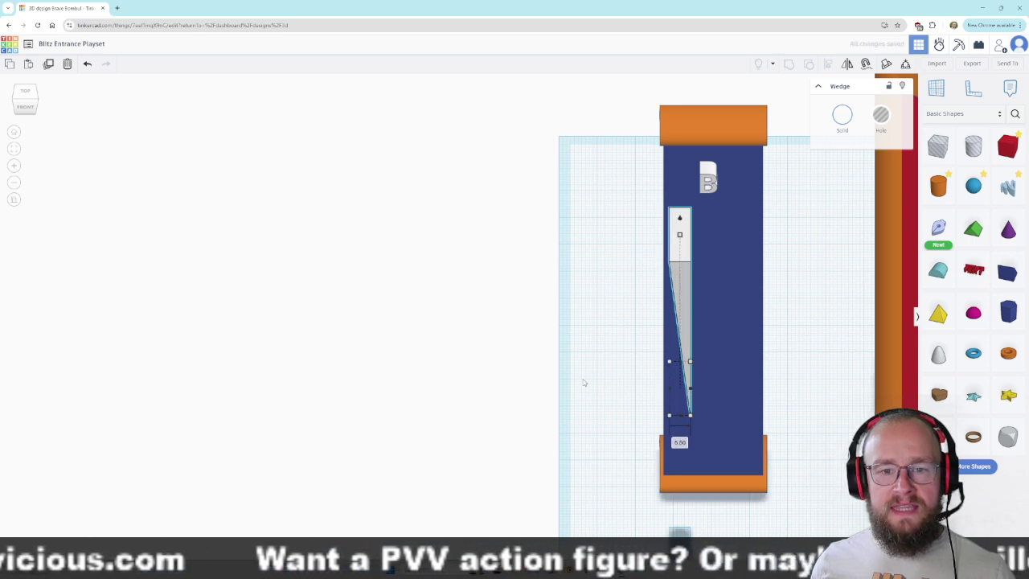
Push the wedge back in depth until its rear sinks into the blue banner.
right_drag(561, 381, 554, 346)
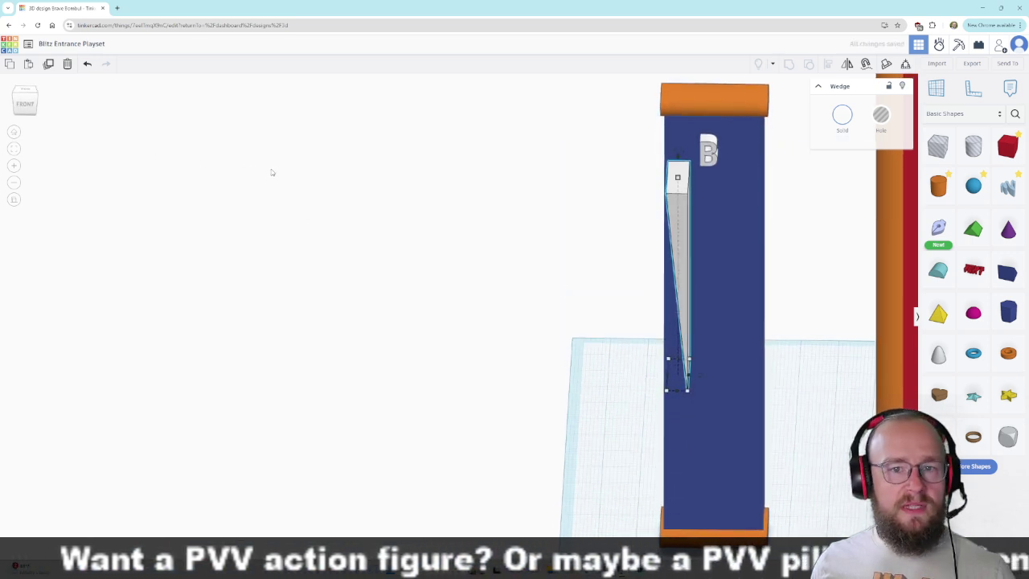
click(25, 90)
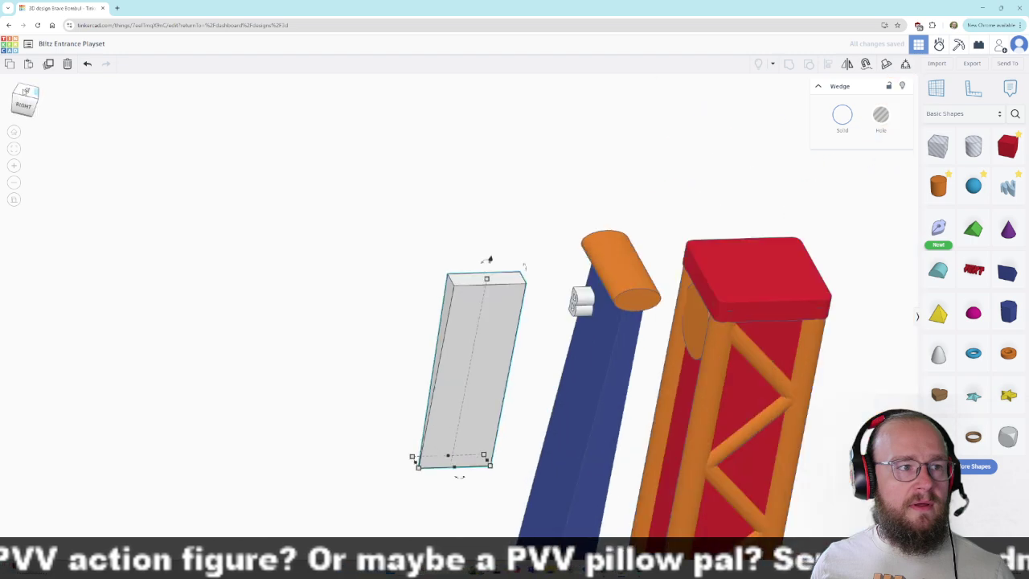
key(Down)
key(Down)
key(Down)
key(Down)
key(Down)
key(Down)
key(Down)
key(Down)
key(Down)
key(Down)
key(Down)
key(Down)
key(Down)
key(Down)
key(Down)
key(Down)
key(Down)
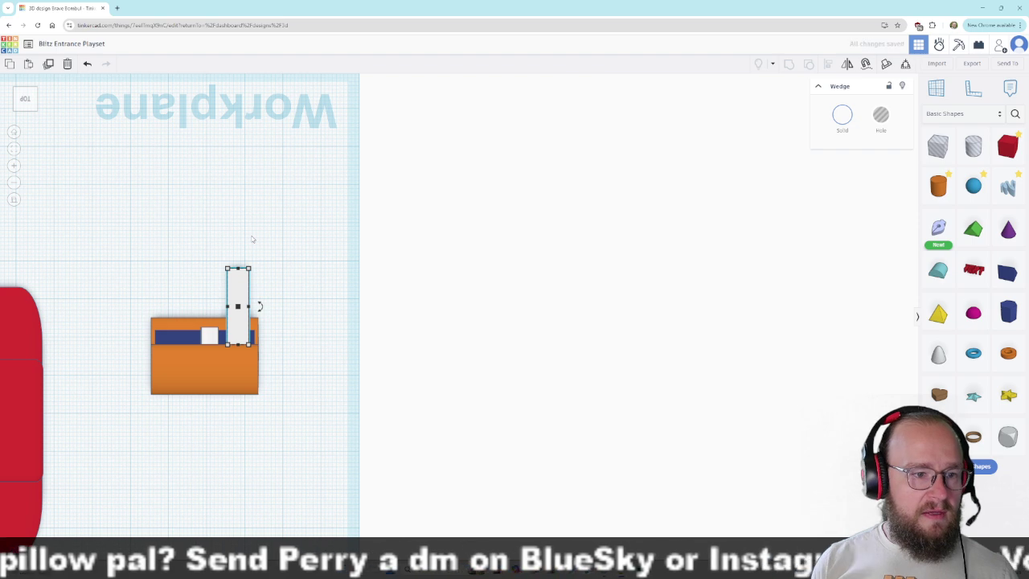
right_drag(189, 201, 596, 242)
click(24, 102)
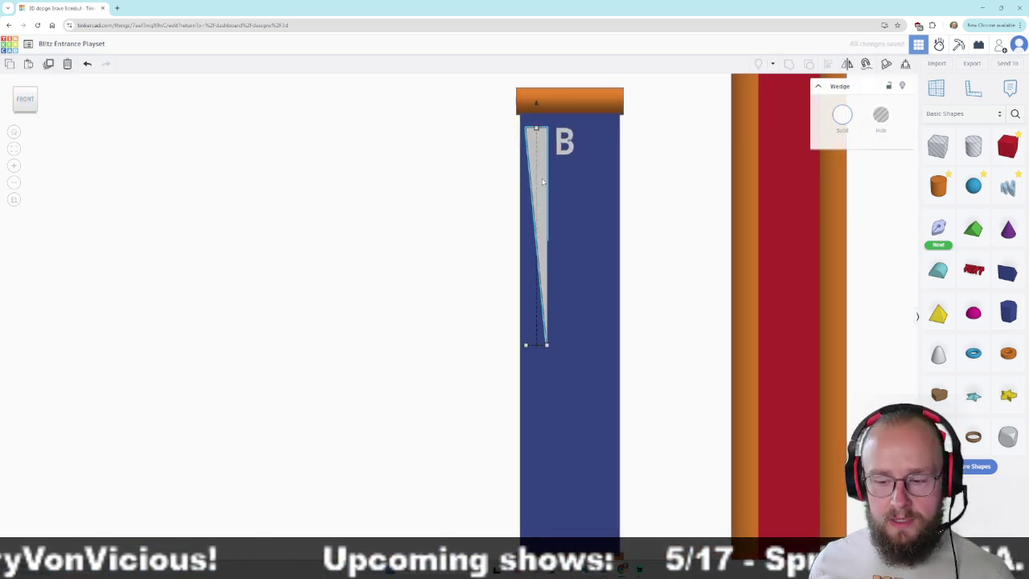
Duplicate the white wedge and shift the copy past the letter B to the banner's right side.
key(ctrl+d)
key(Right)
key(Right)
key(Right)
key(Right)
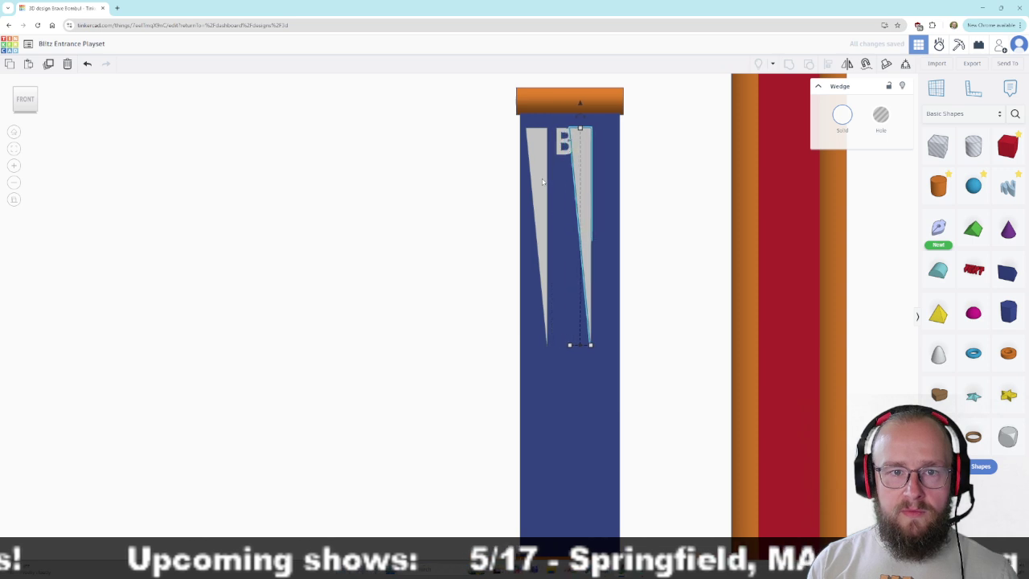
key(Right)
key(Right)
key(Right)
key(Right)
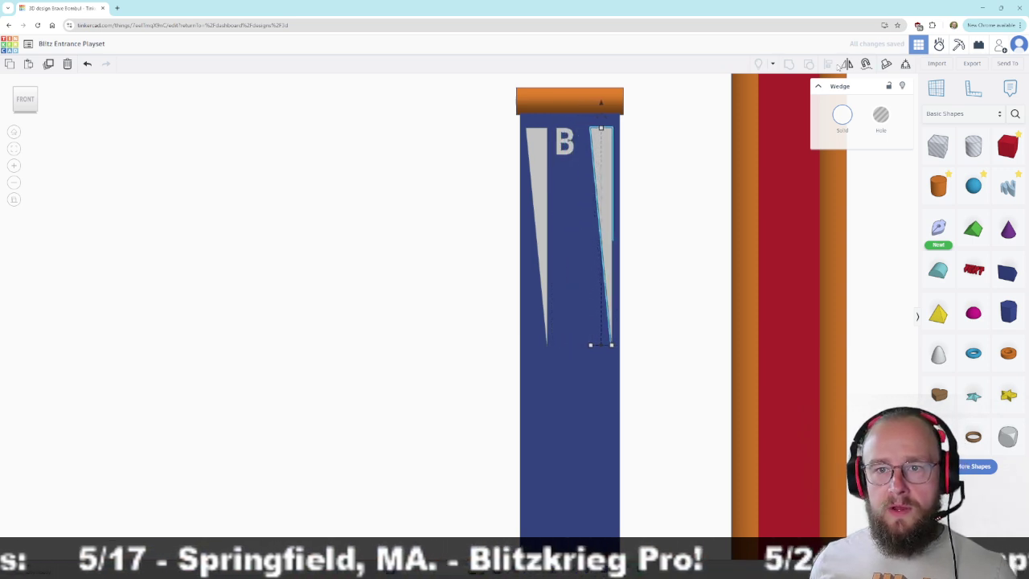
Mirror the right-hand wedge left to right so the two stripes are symmetrical.
right_drag(683, 223, 678, 242)
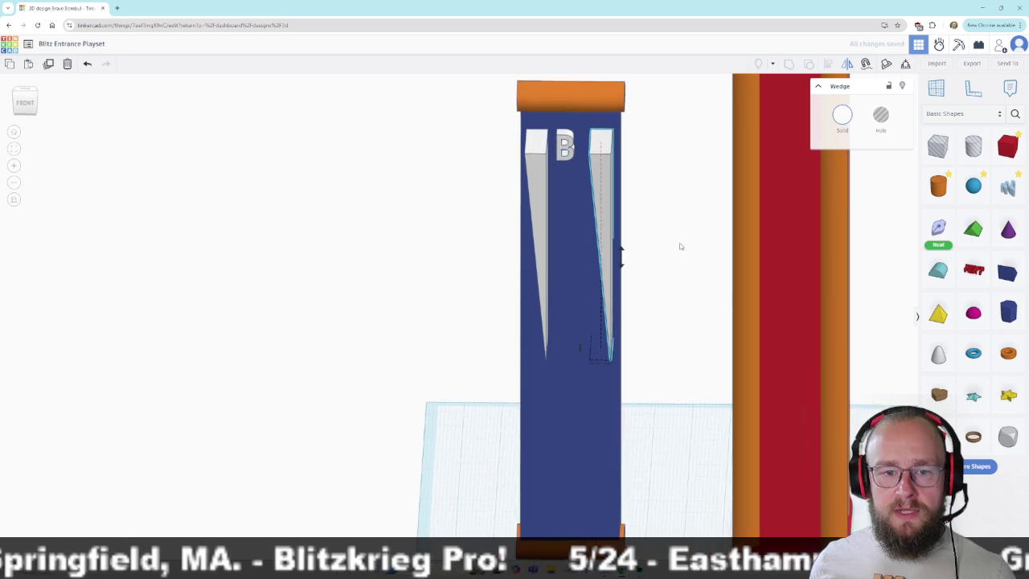
click(668, 326)
right_drag(672, 321, 675, 308)
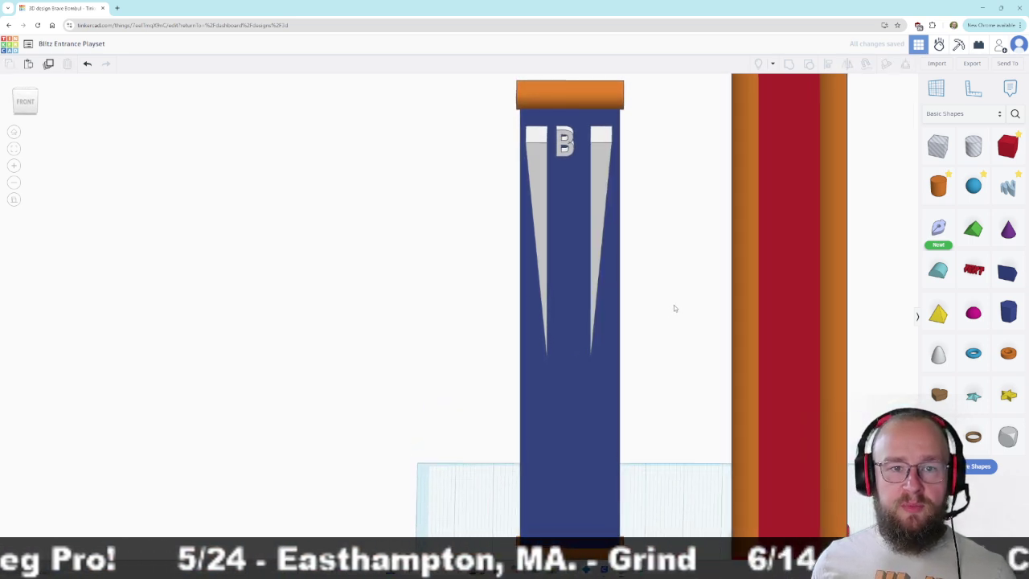
click(27, 104)
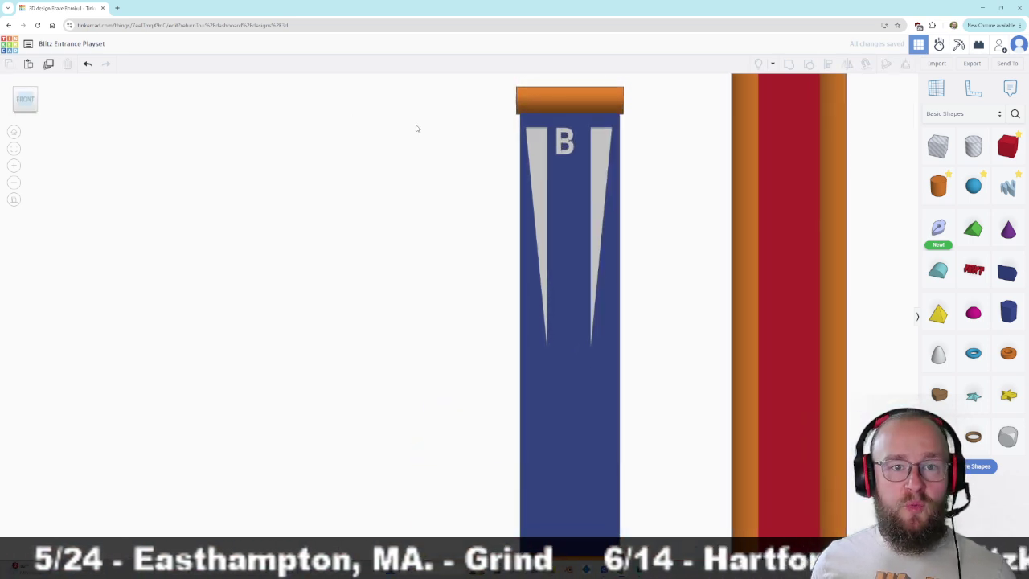
Centre the letter B between the two stripes and place a copy of it 8.50 mm lower.
click(566, 143)
drag(565, 144, 570, 145)
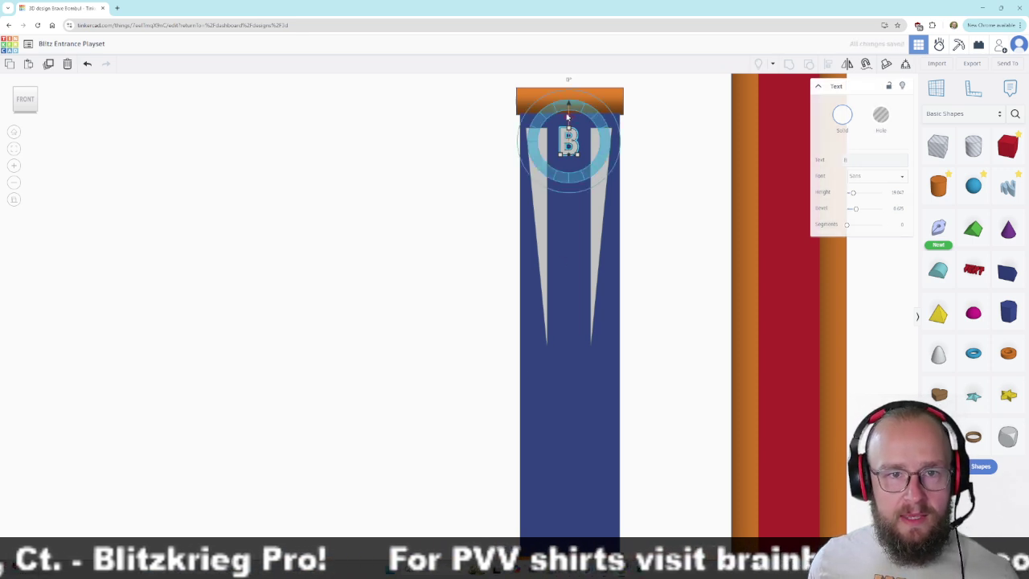
alt+drag(569, 106, 573, 138)
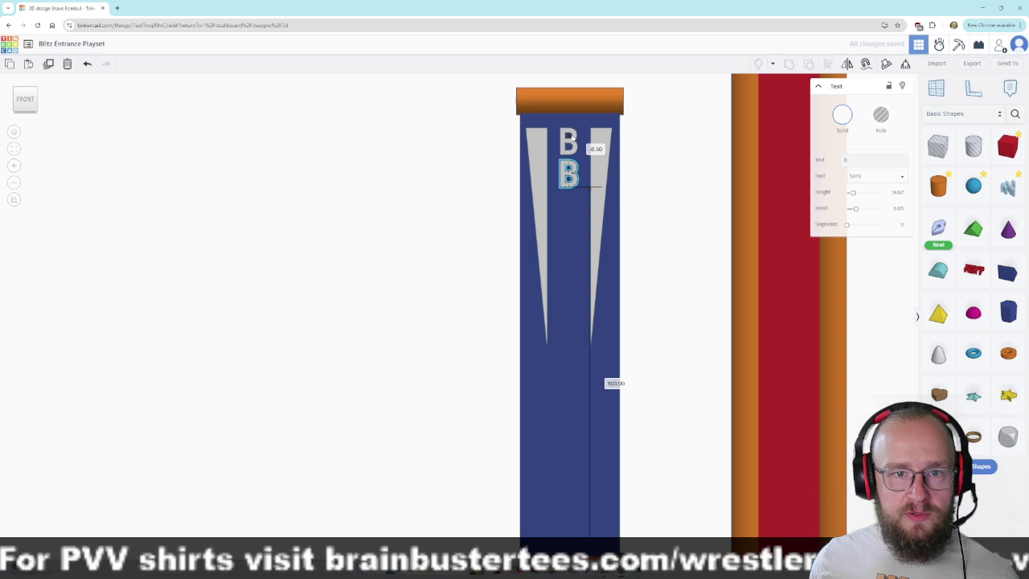
Repeat the spaced duplication to make a column of ten letters, and check it against the Blitzkrieg Pro reference photo.
key(ctrl+d)
key(ctrl+d)
key(ctrl+d)
key(ctrl+d)
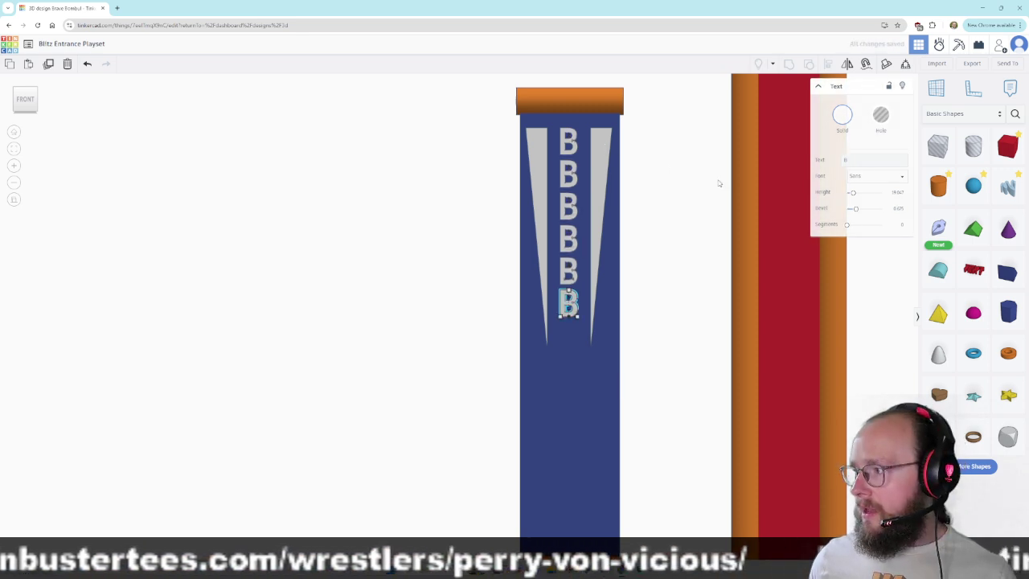
key(ctrl+d)
key(ctrl+d)
key(ctrl+d)
key(ctrl+d)
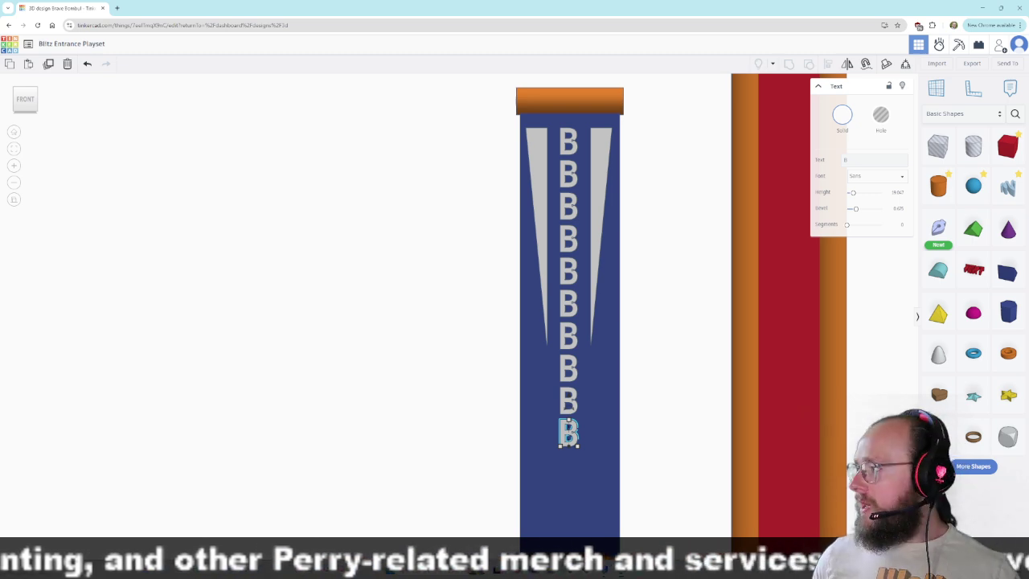
drag(1028, 50, 880, 88)
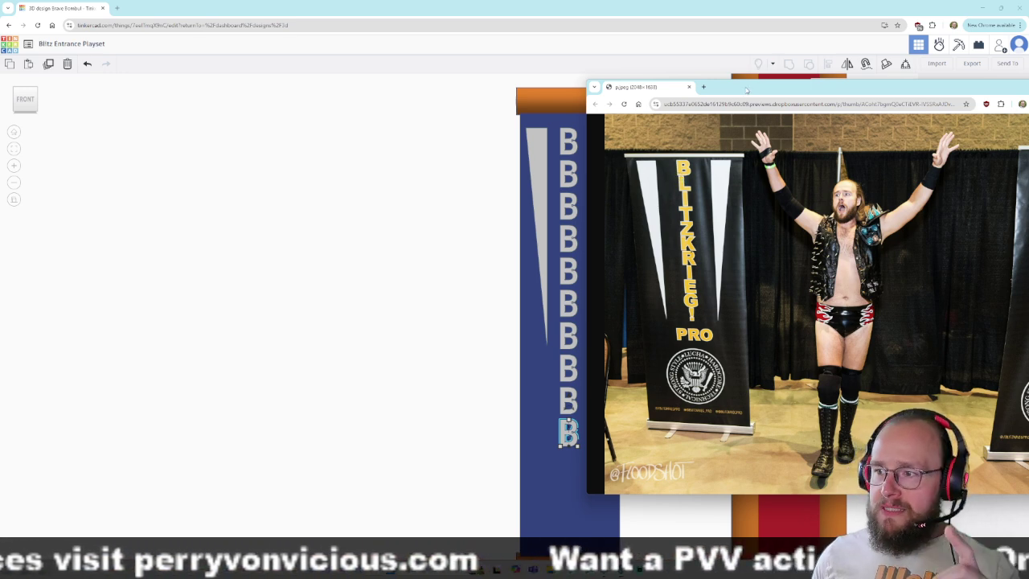
drag(747, 90, 1028, 68)
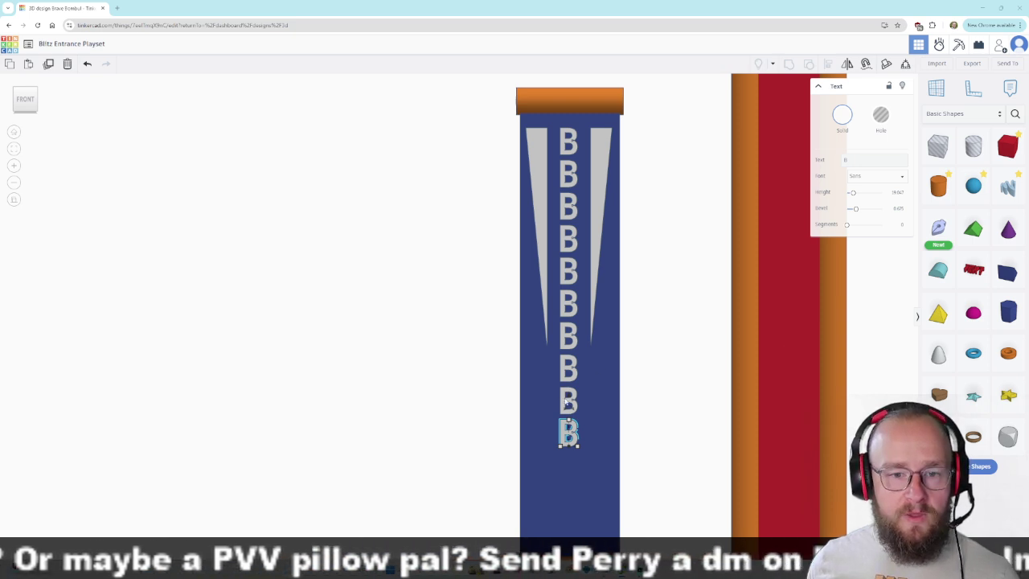
Widen all ten letters in the column together to 5.50 mm and nudge them left to recentre them between the stripes.
shift+click(568, 400)
shift+click(568, 368)
shift+click(569, 336)
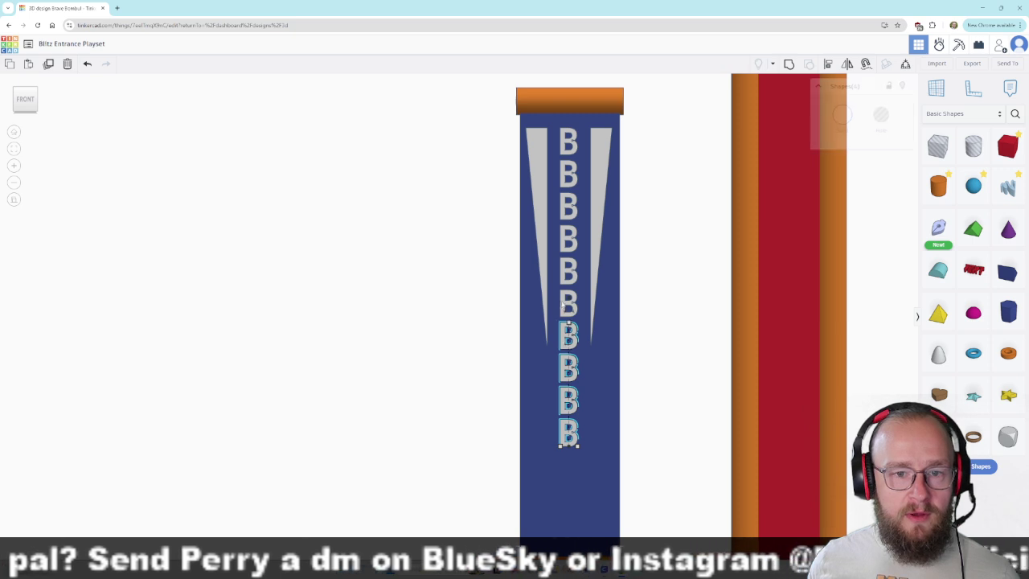
shift+click(568, 304)
shift+click(568, 272)
shift+click(568, 239)
shift+click(569, 208)
shift+click(568, 175)
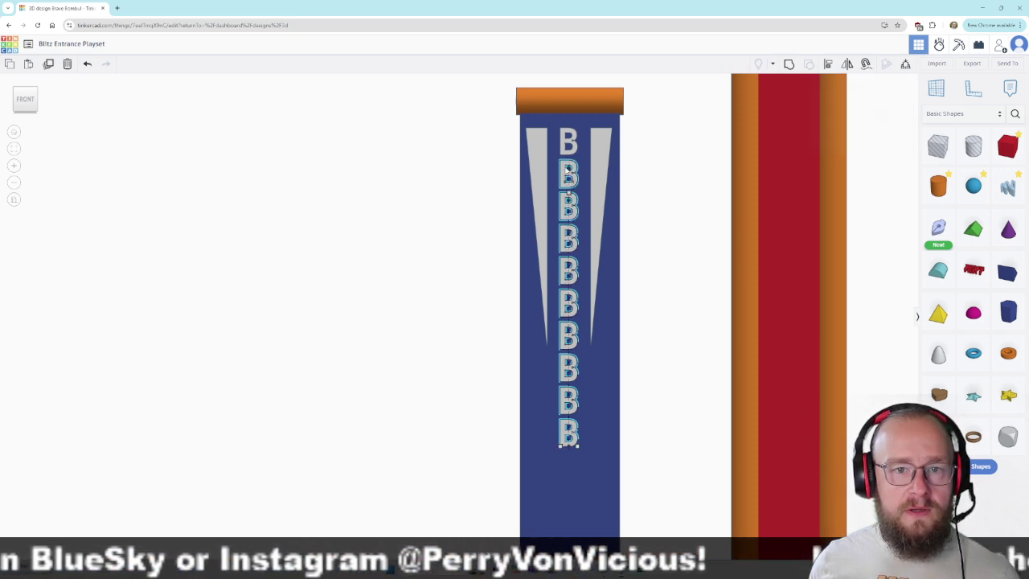
shift+click(568, 143)
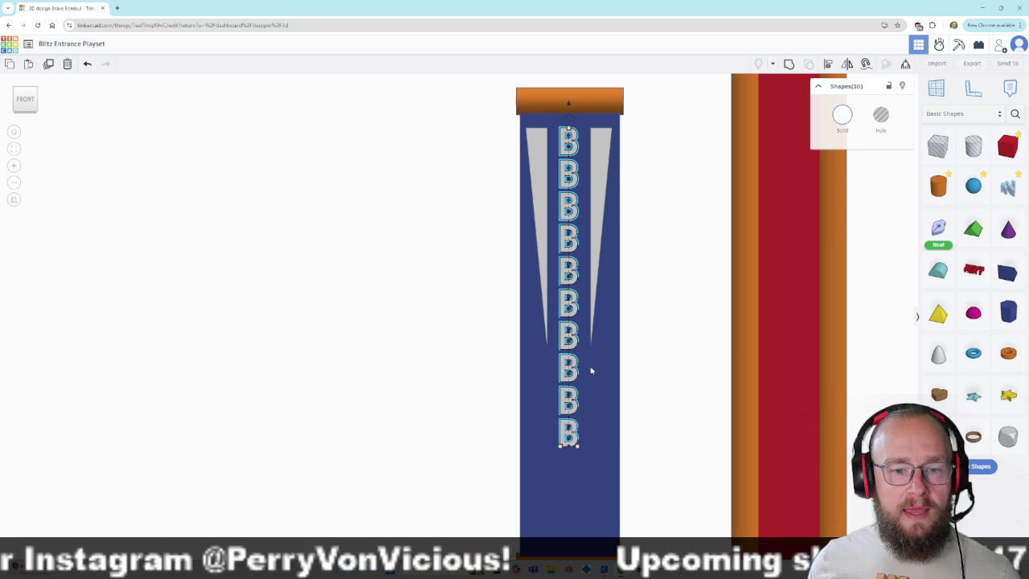
right_drag(635, 427, 633, 444)
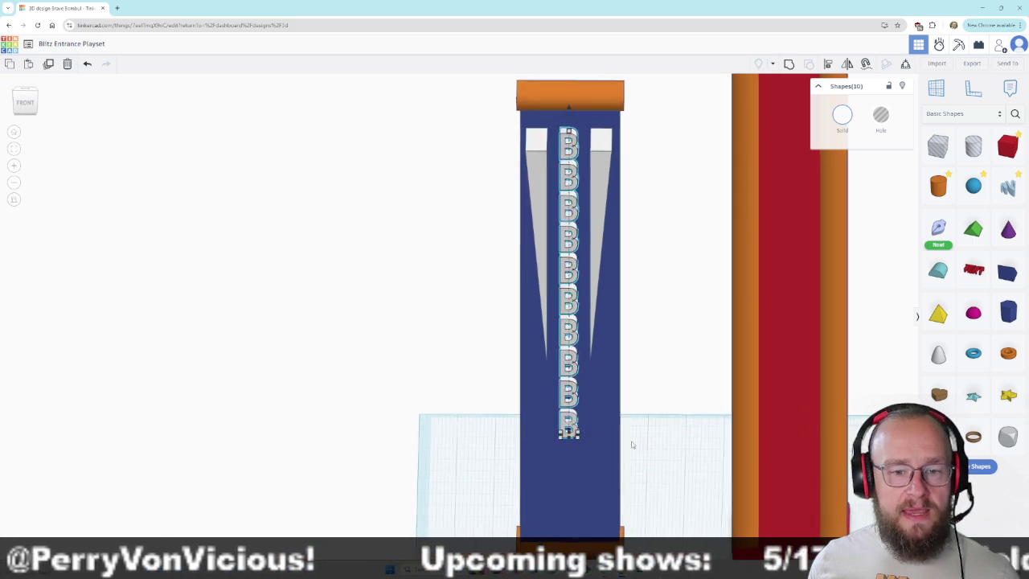
mouse_move(578, 437)
scroll(576, 437, up, 3)
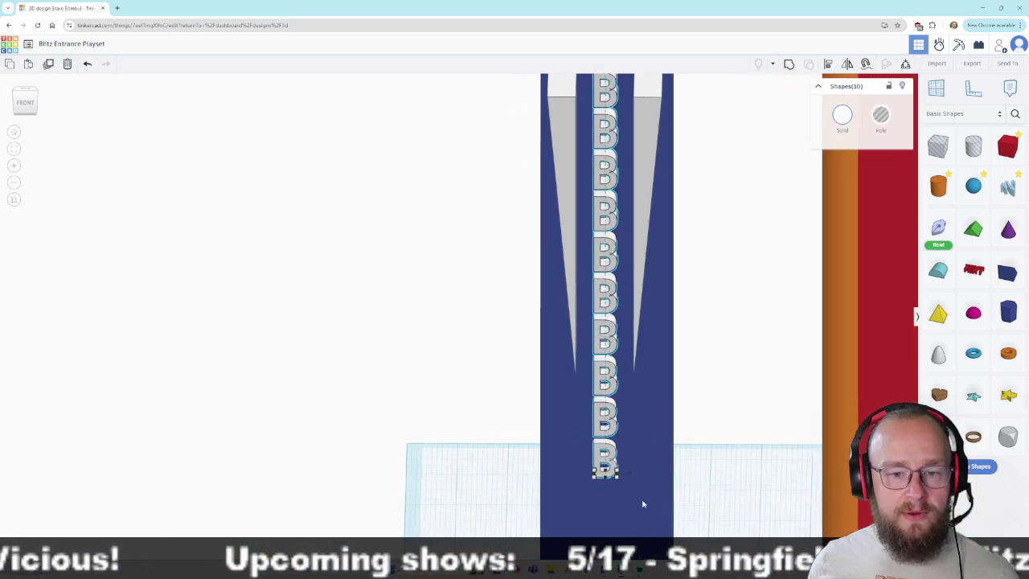
drag(618, 476, 623, 475)
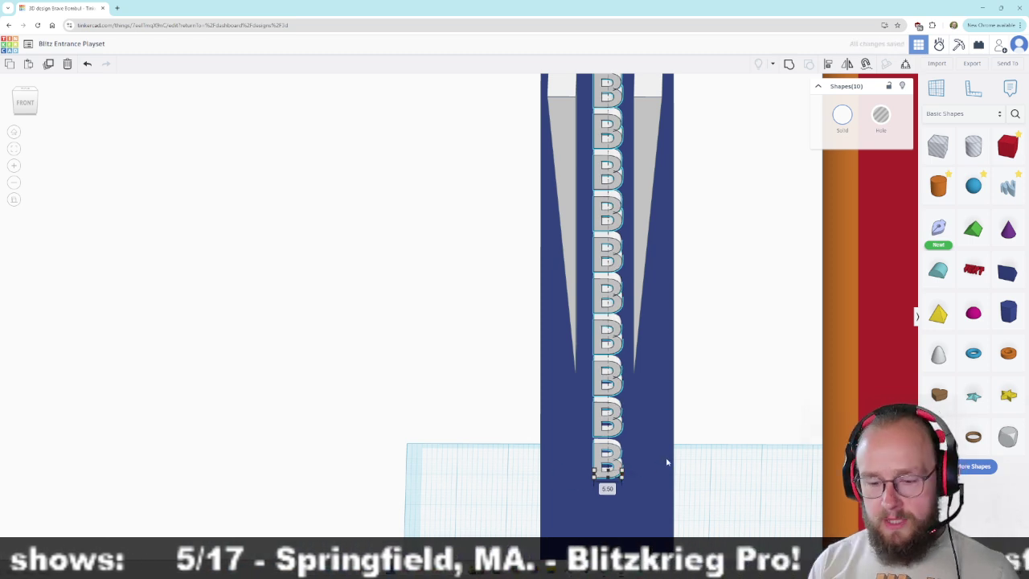
key(Left)
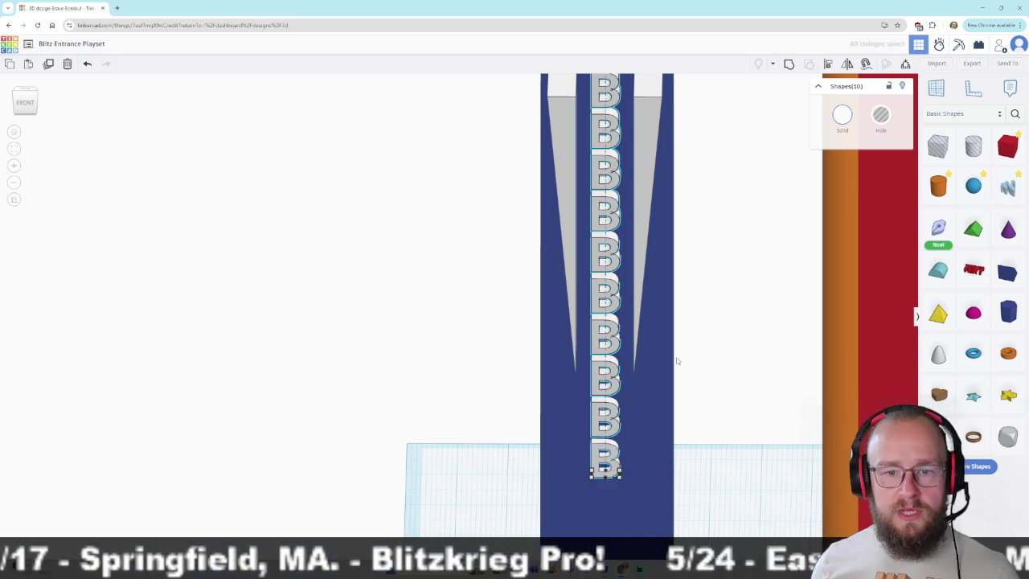
Try raising the ten letters and both white stripes together, closer to the banner's top roller.
click(735, 368)
scroll(732, 346, down, 3)
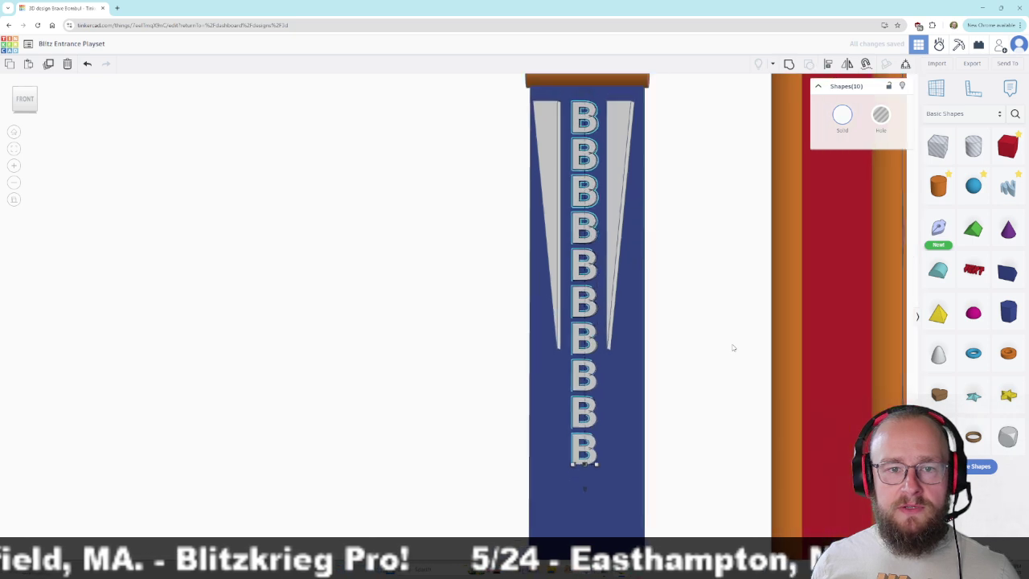
right_drag(660, 335, 666, 339)
shift+click(528, 241)
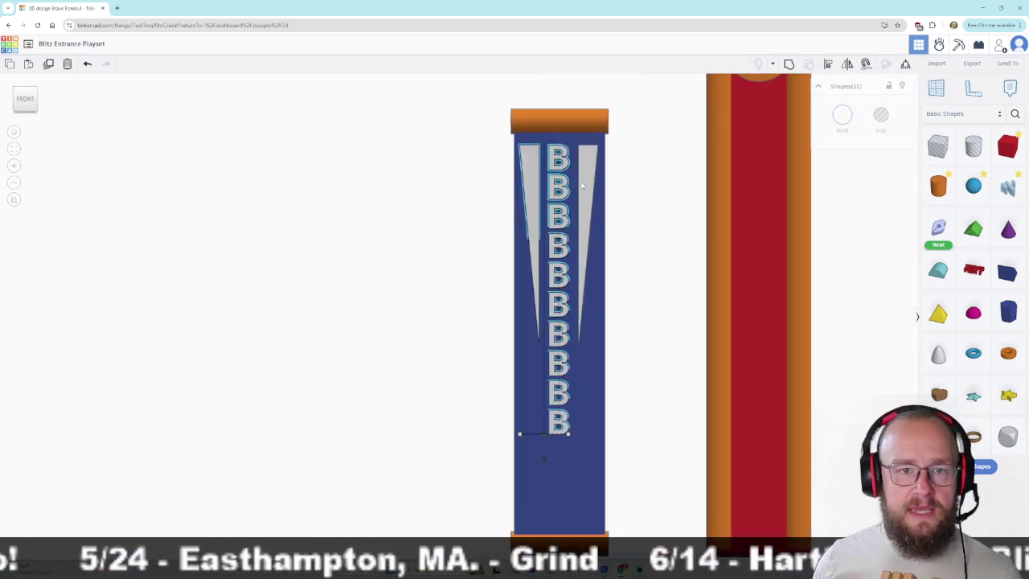
shift+click(587, 186)
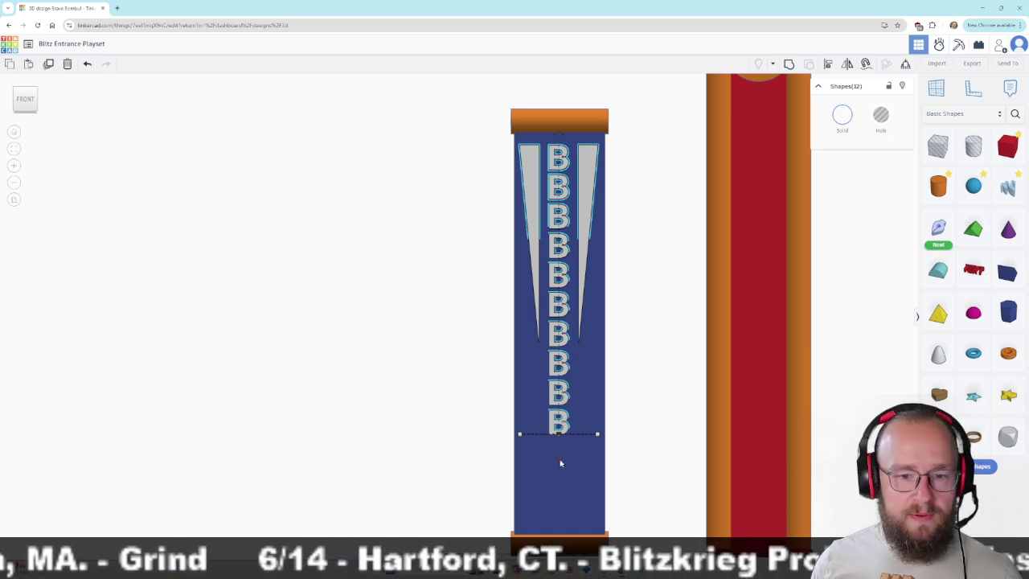
mouse_move(559, 460)
drag(560, 460, 558, 454)
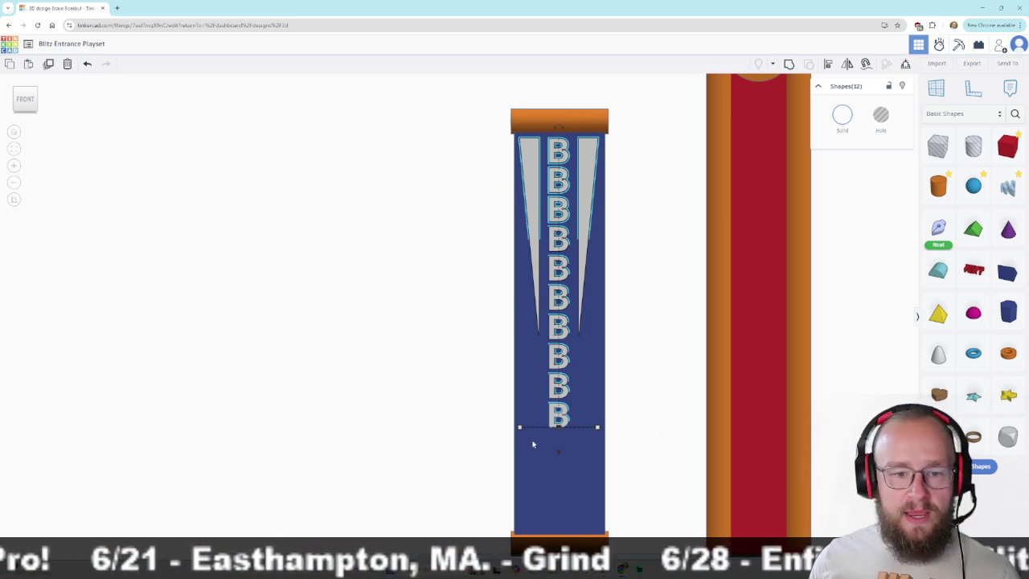
Undo the upward move of the letters and stripes.
click(630, 420)
click(557, 417)
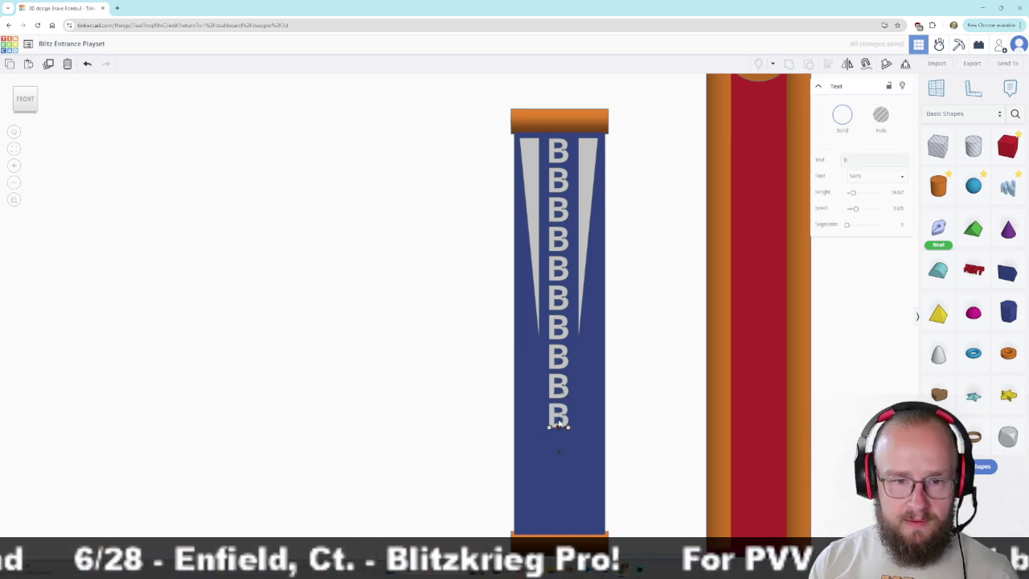
key(ctrl+z)
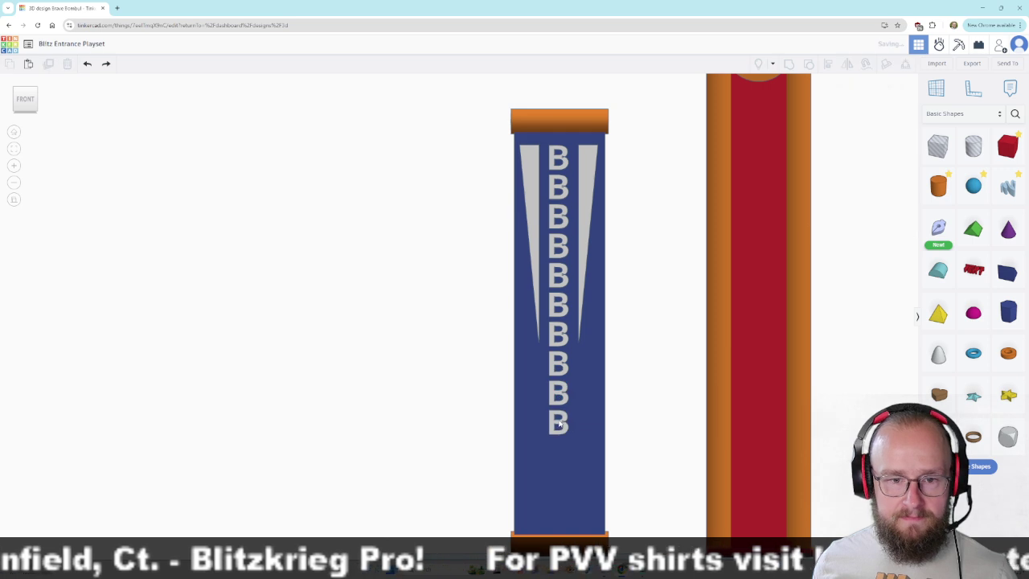
Redo the upward move of the letters and stripes, and add an eleventh letter copy 9 mm below the bottom one.
click(106, 63)
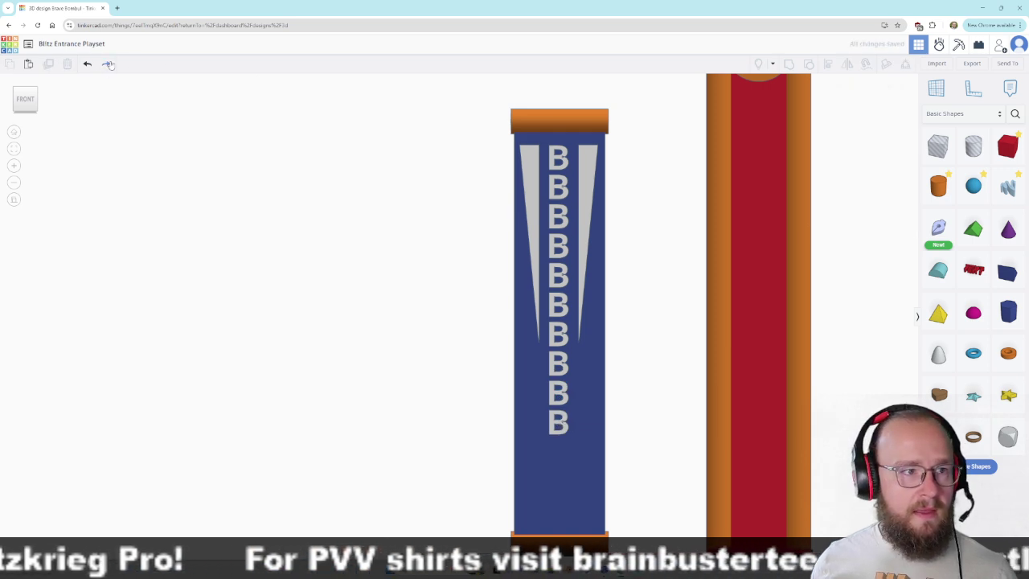
click(558, 418)
drag(558, 450, 562, 485)
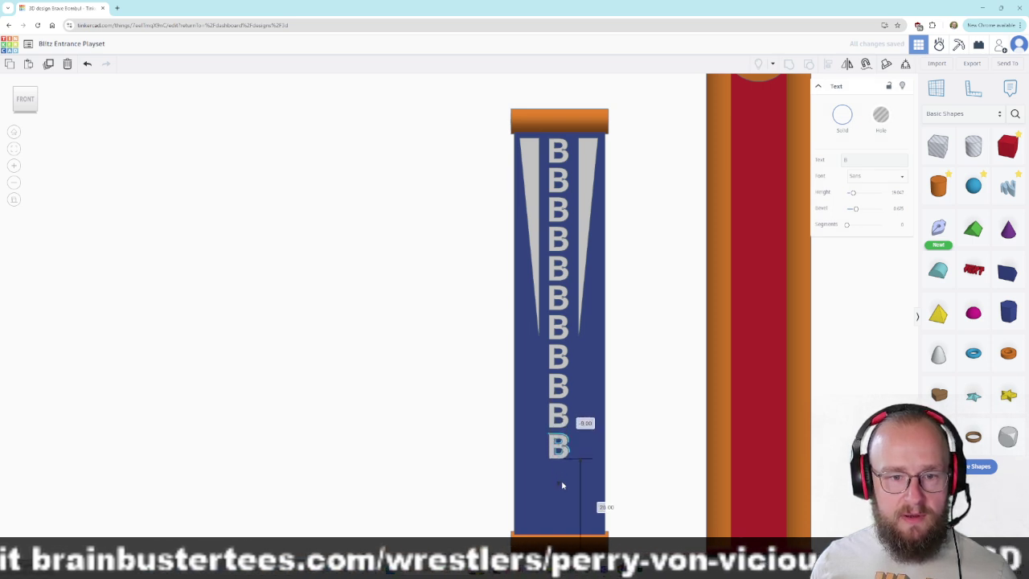
Change the second letter from the top of the banner column to a capital L.
click(558, 180)
click(853, 160)
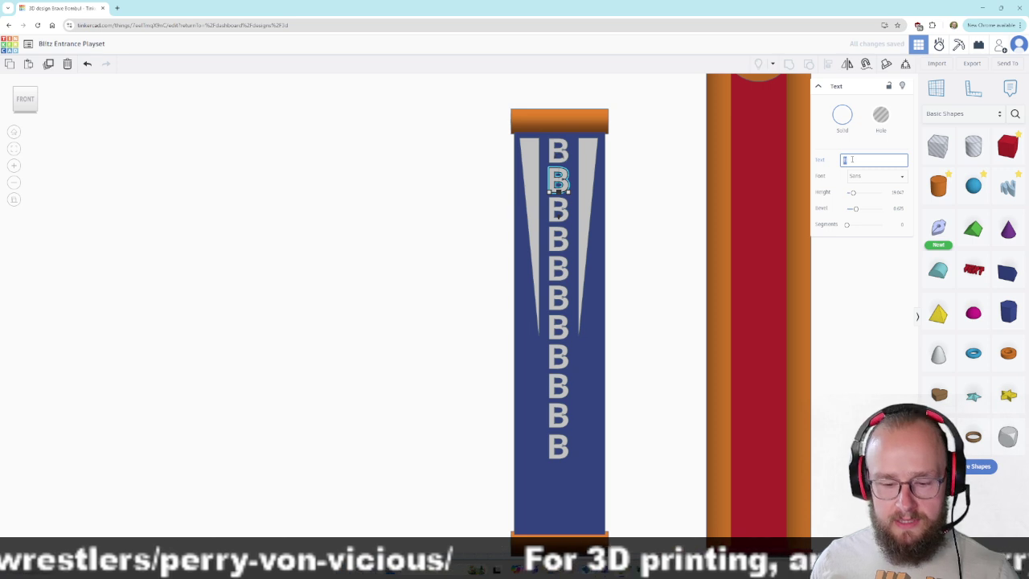
text(I)
key(Return)
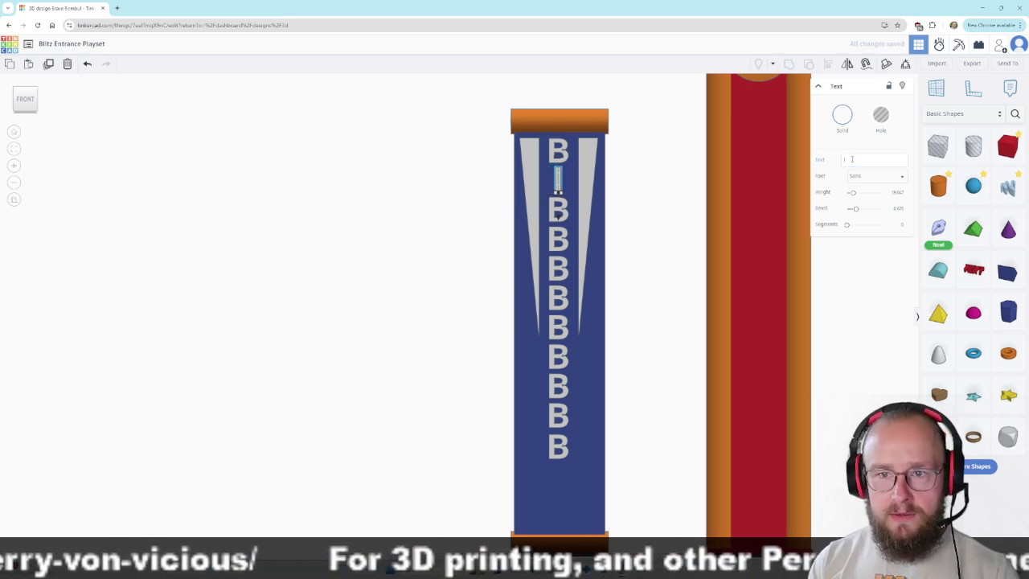
click(852, 160)
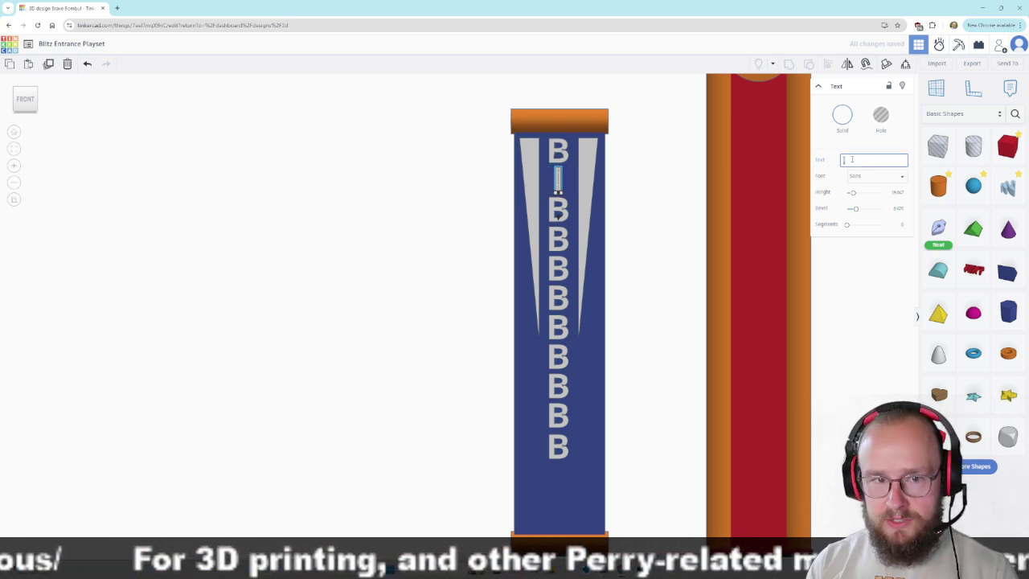
text(L)
key(Return)
Change the third letter in the column to I and the fourth to T.
click(557, 210)
click(854, 160)
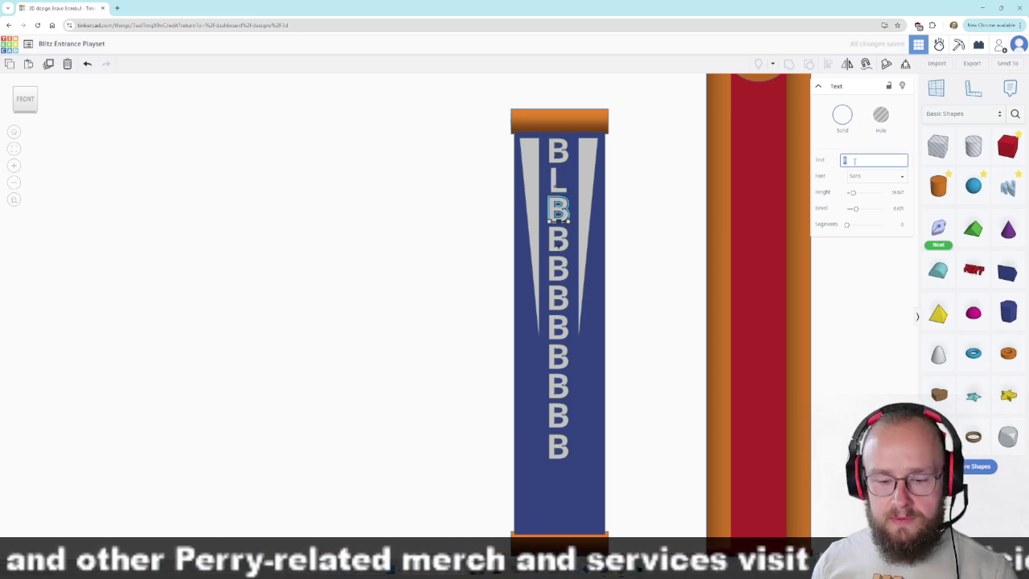
text(I)
key(Return)
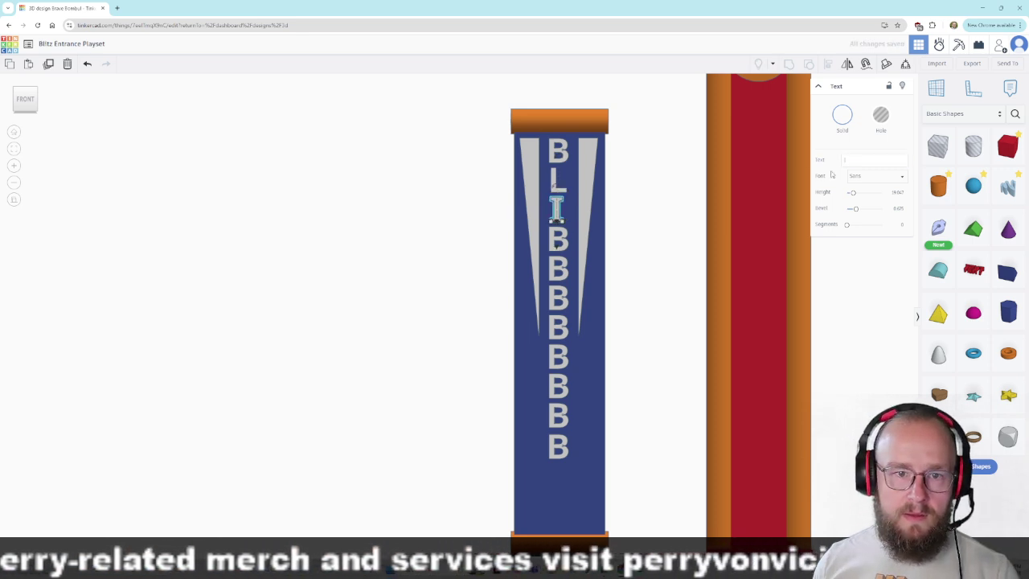
click(558, 239)
click(862, 163)
text(T)
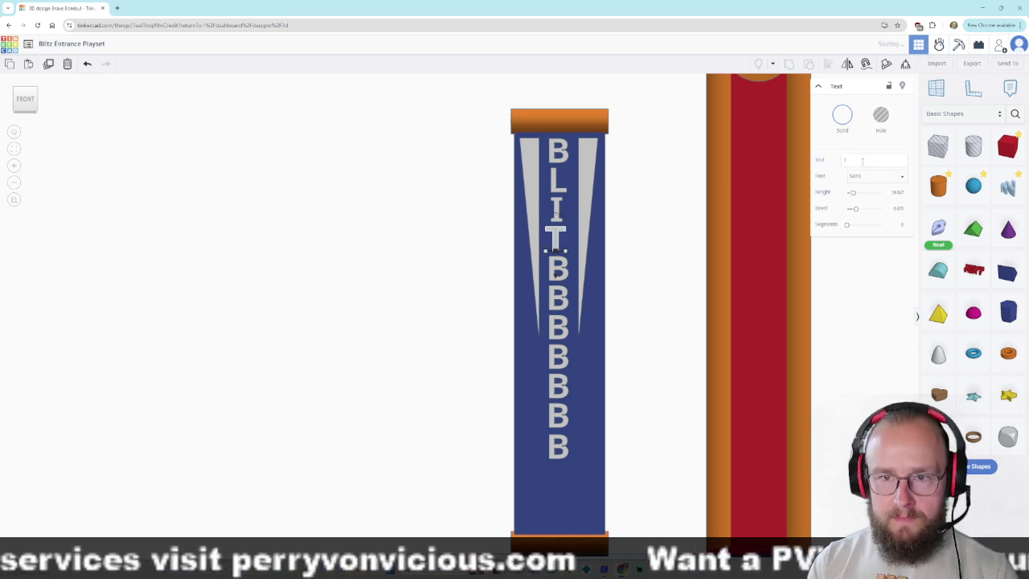
key(Return)
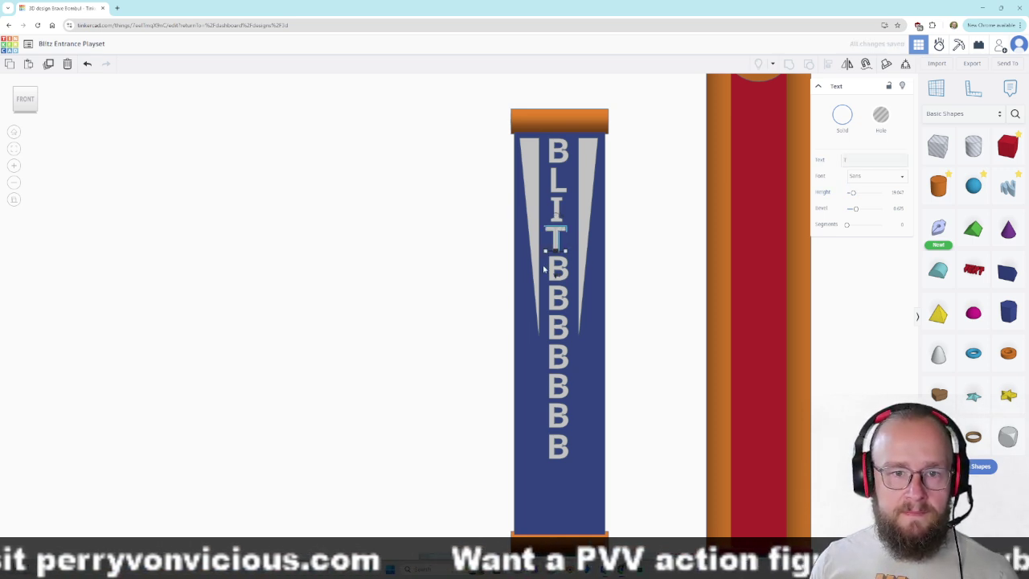
Change the fifth letter in the column to Z.
click(560, 271)
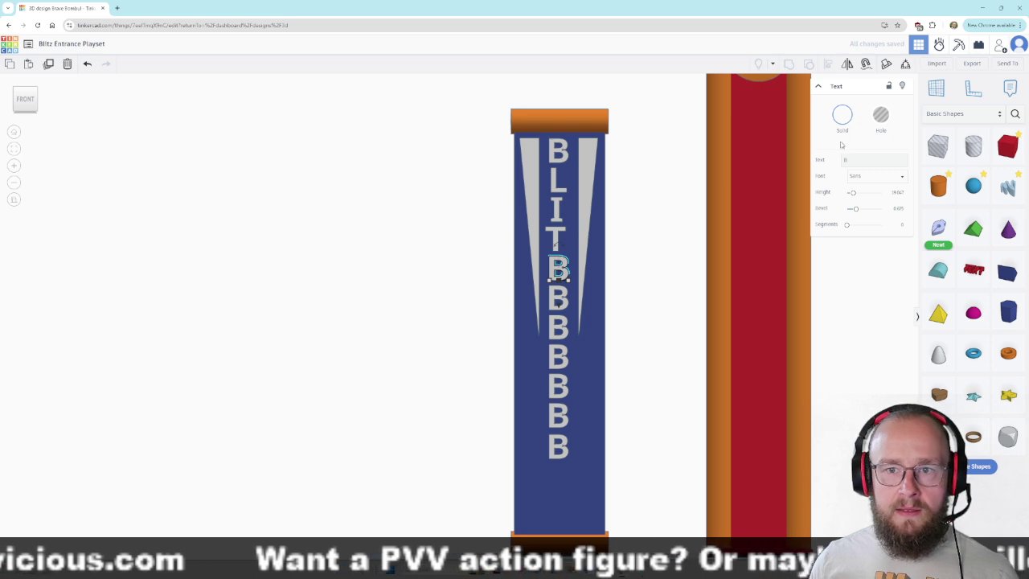
double_click(856, 161)
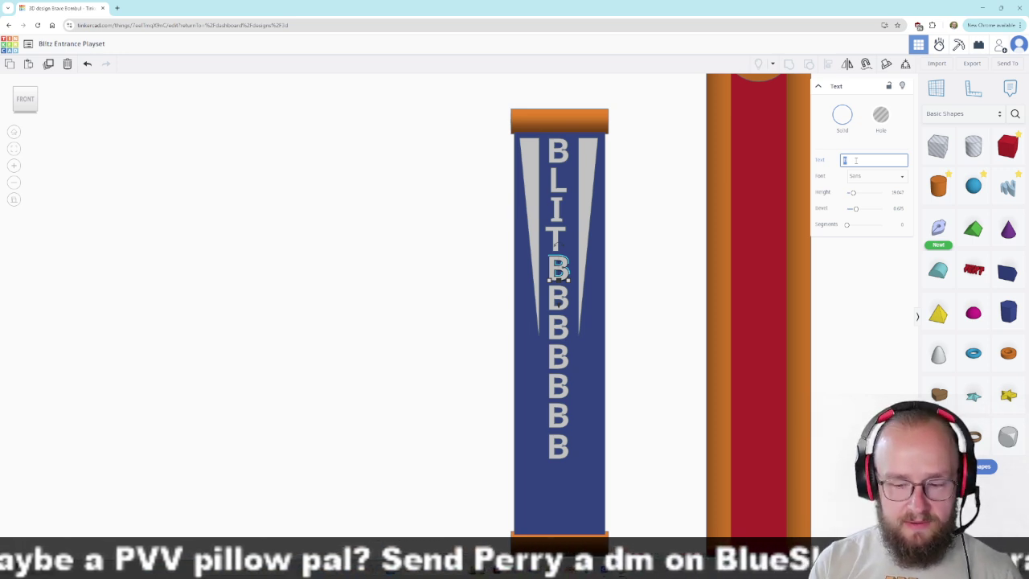
text(Z)
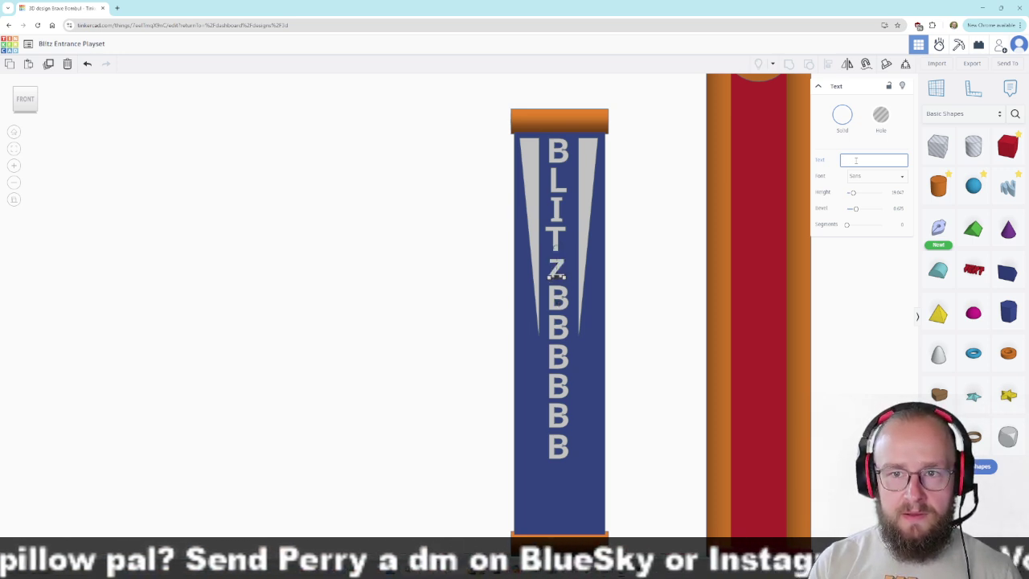
text(Z)
key(Return)
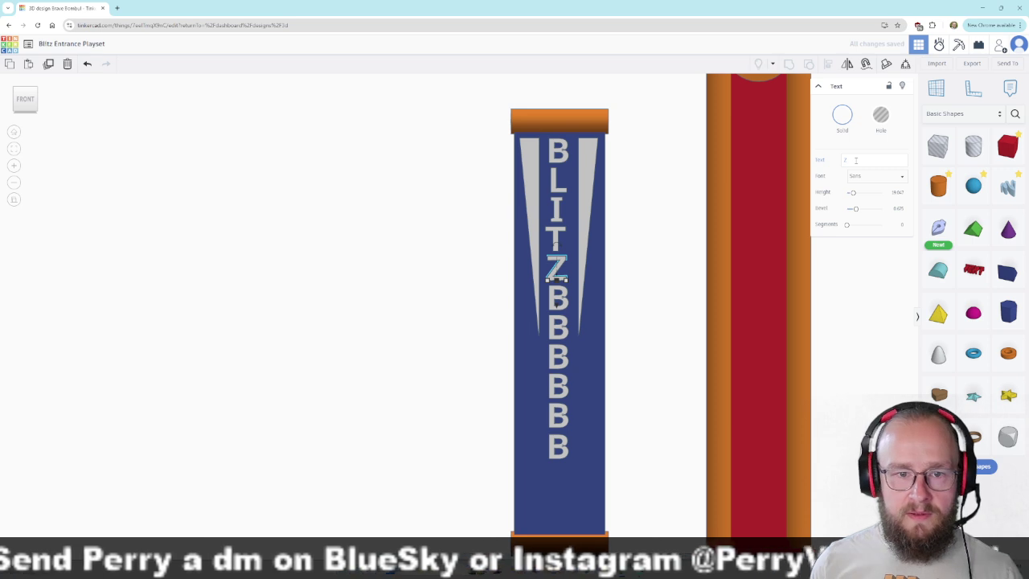
Change the sixth letter in the column to K.
click(555, 301)
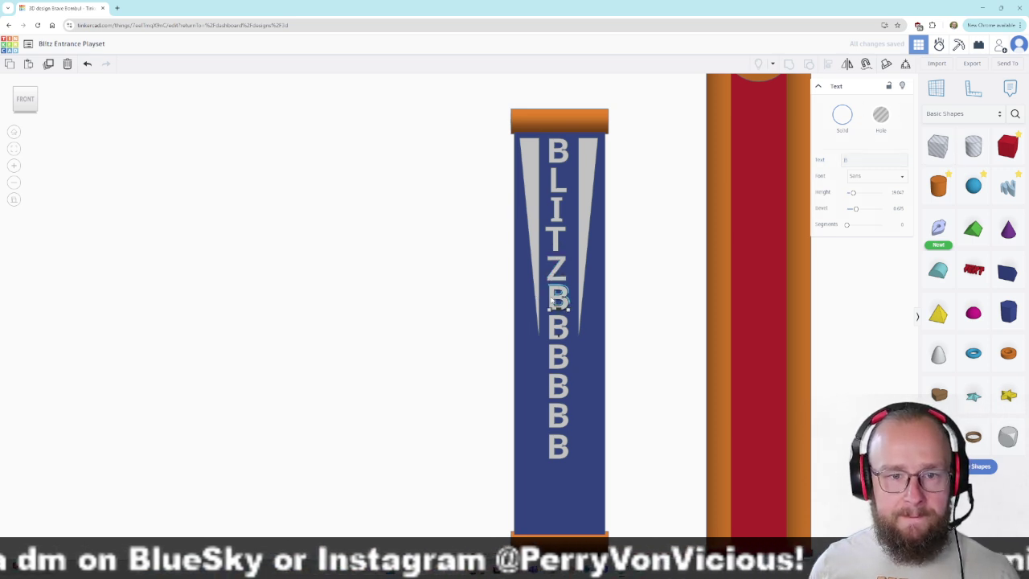
click(840, 160)
click(837, 162)
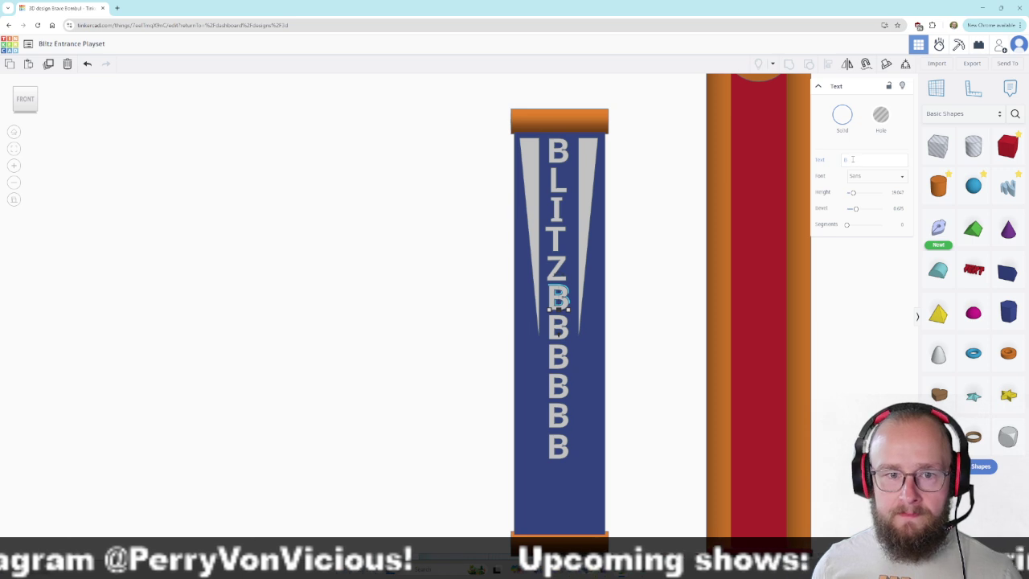
double_click(846, 160)
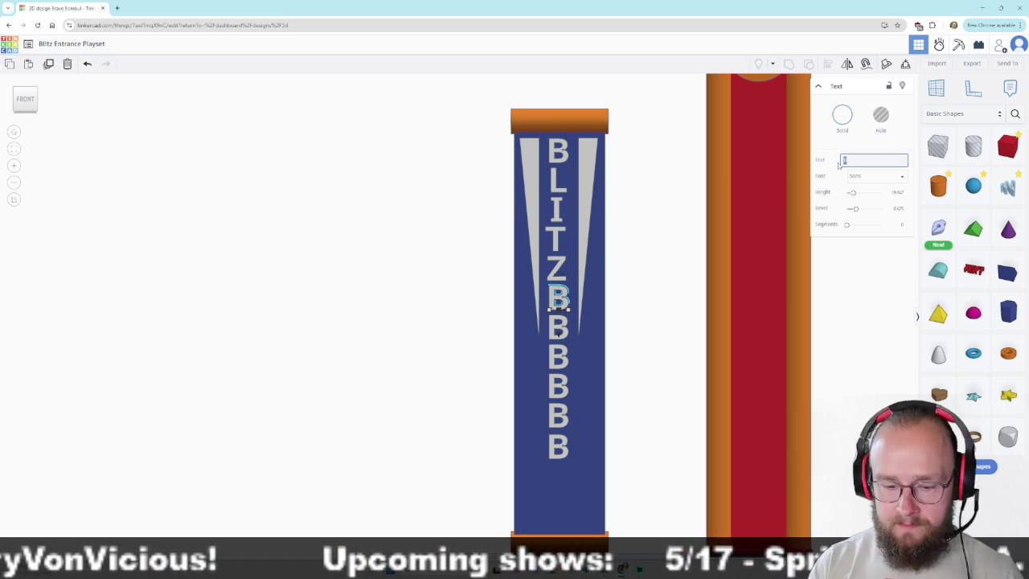
text(K)
key(Return)
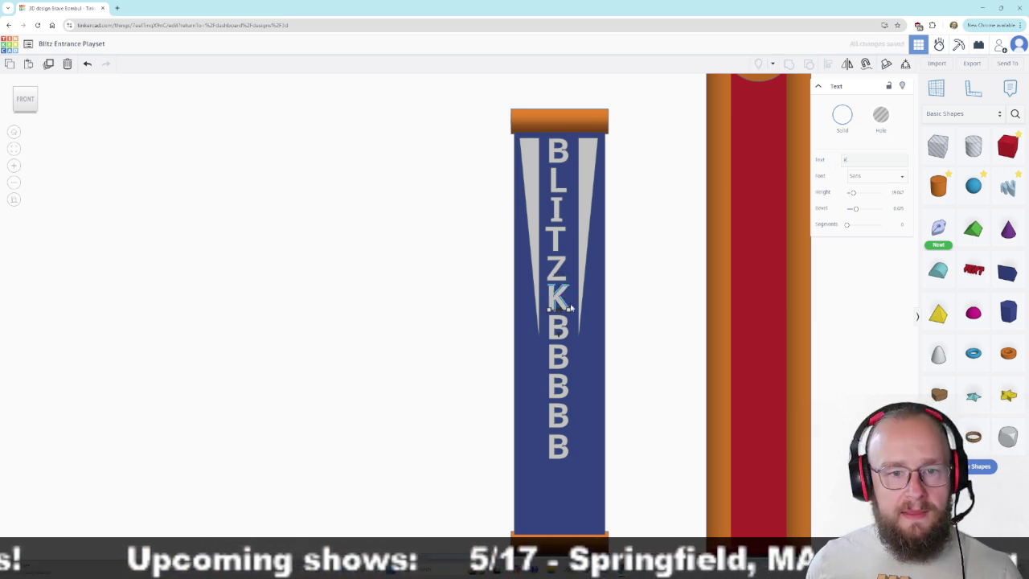
Change the seventh letter in the column to R.
click(558, 328)
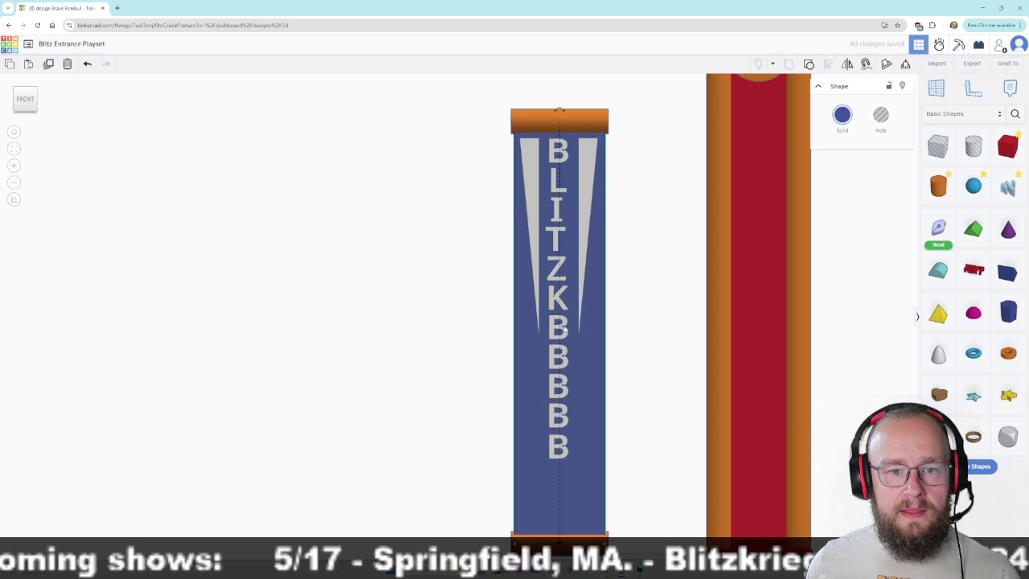
click(674, 299)
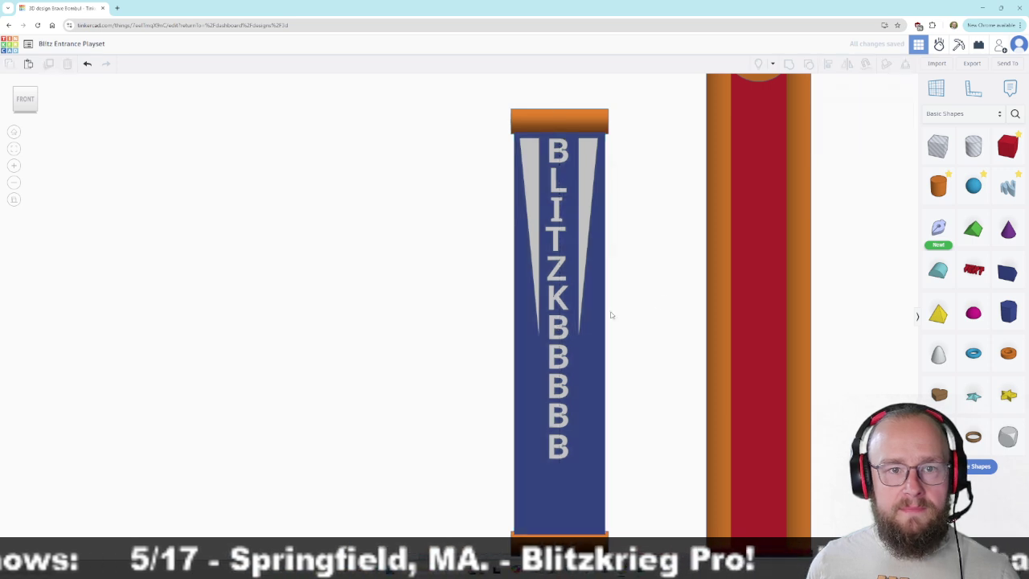
click(559, 328)
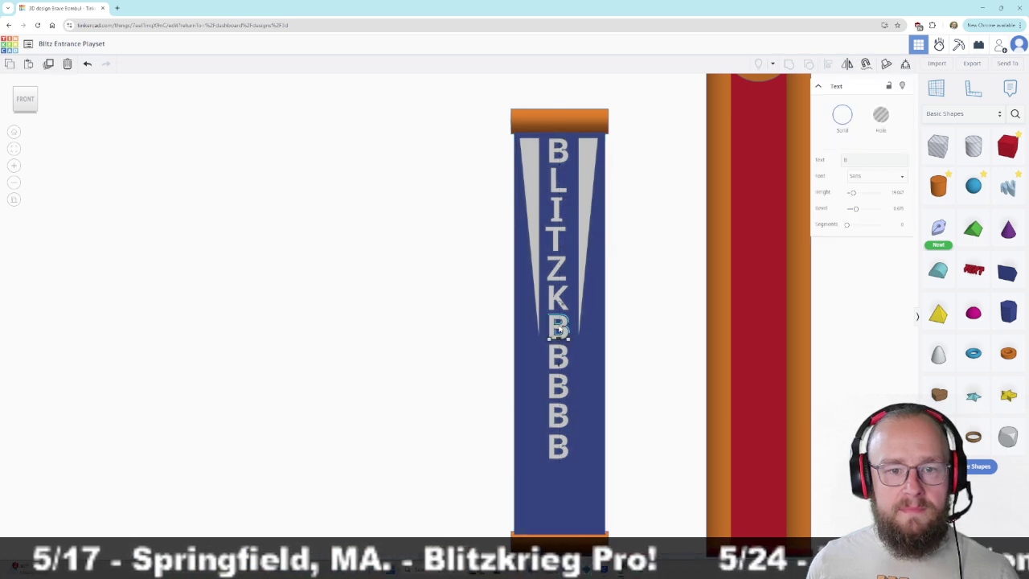
click(856, 159)
text(R)
key(Return)
Change the eighth letter in the column to I and the ninth to E.
click(554, 357)
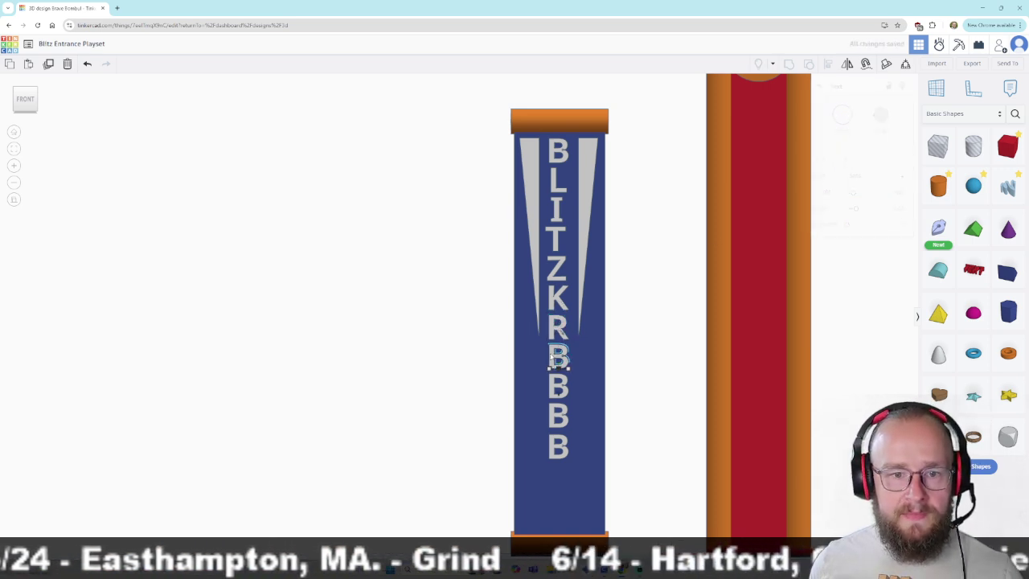
click(853, 161)
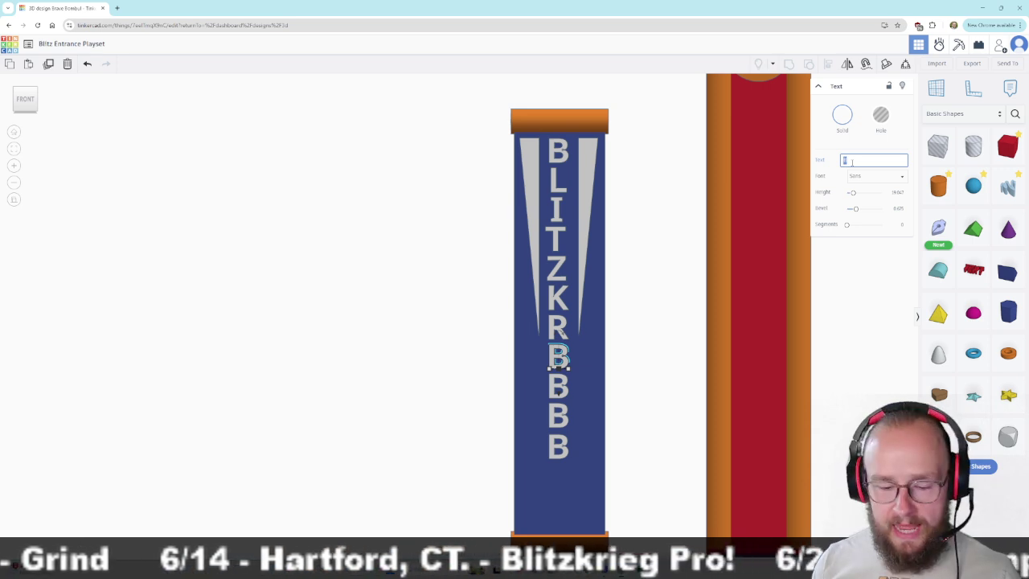
text(I)
key(Return)
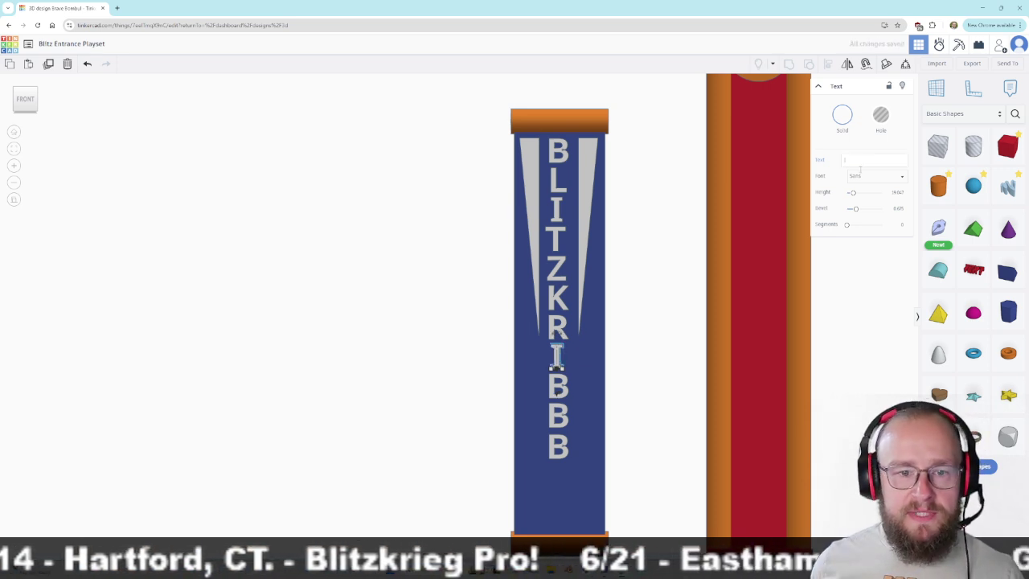
click(558, 385)
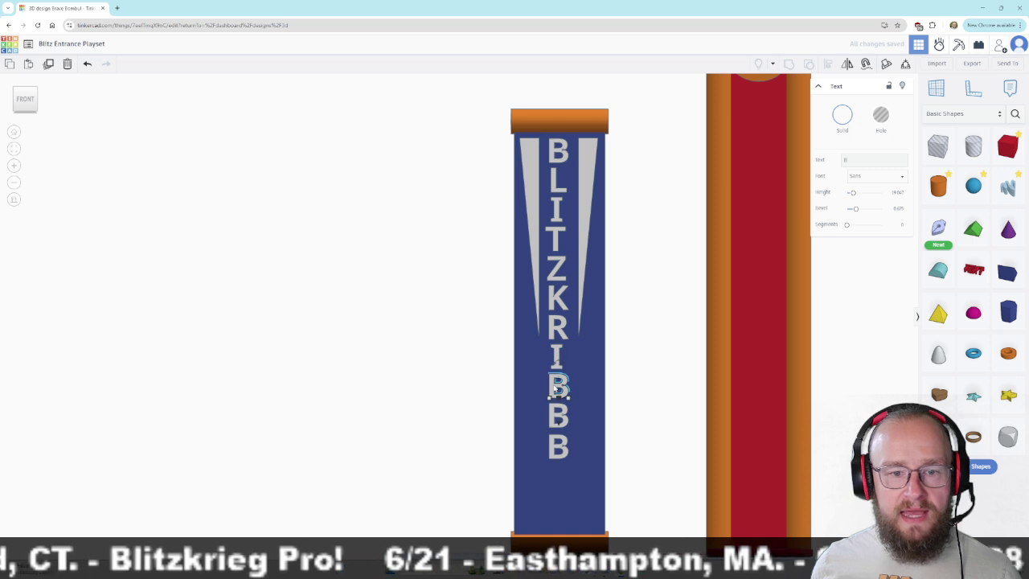
click(853, 161)
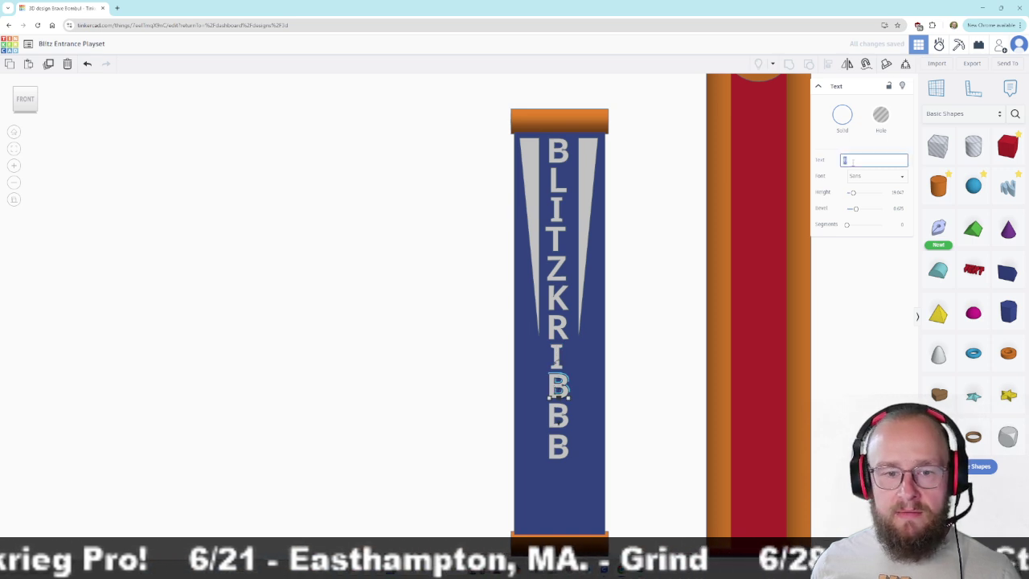
text(?E)
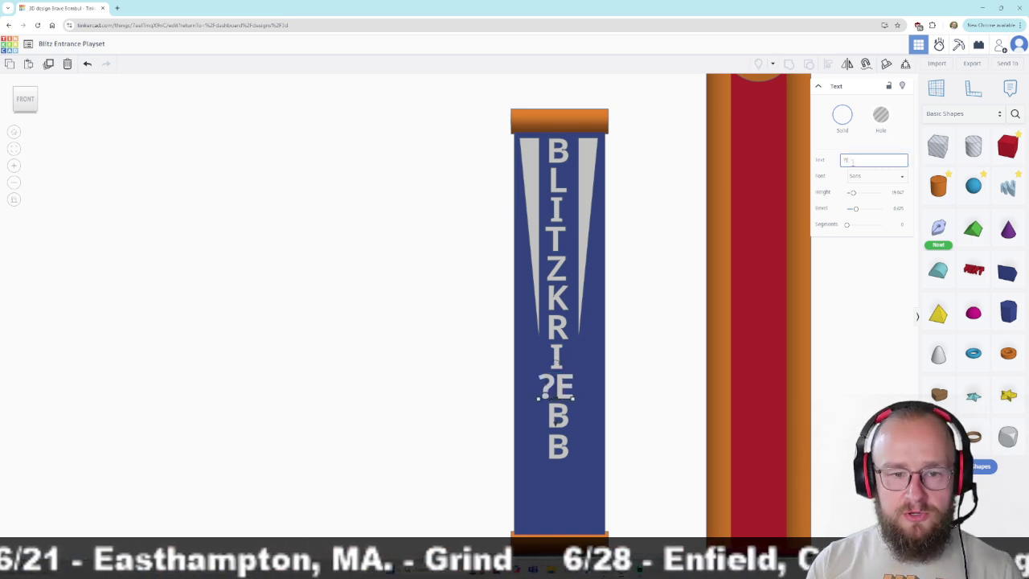
key(BackSpace)
key(BackSpace)
text(E)
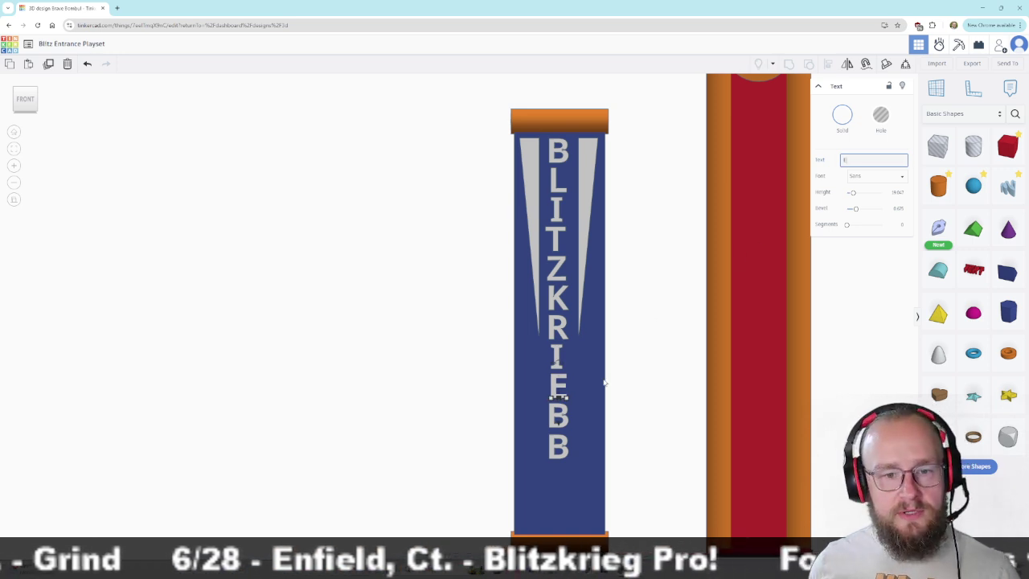
Change the tenth letter in the column to G and the bottom one to an exclamation mark.
click(558, 416)
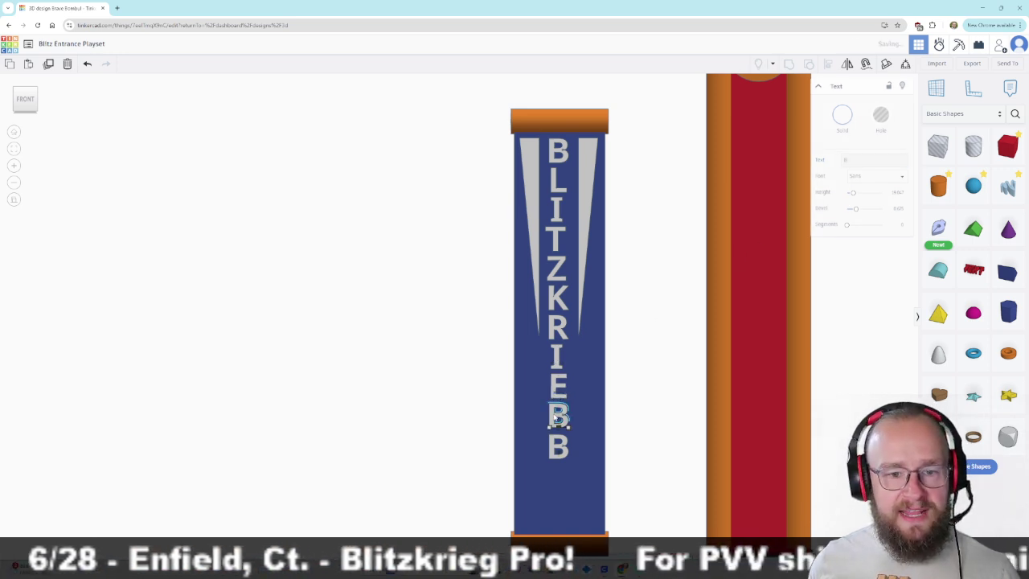
click(854, 159)
text(G)
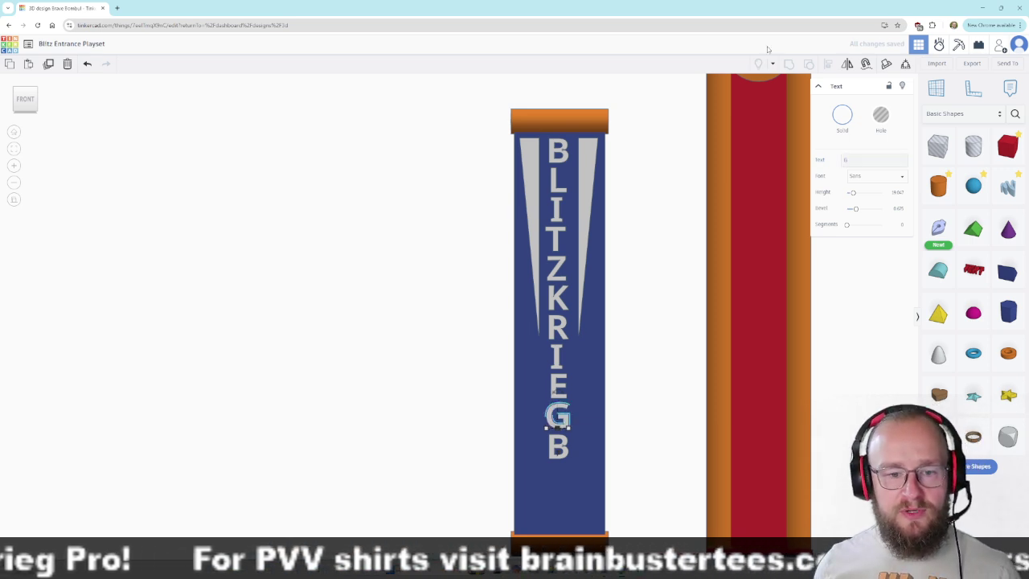
click(556, 451)
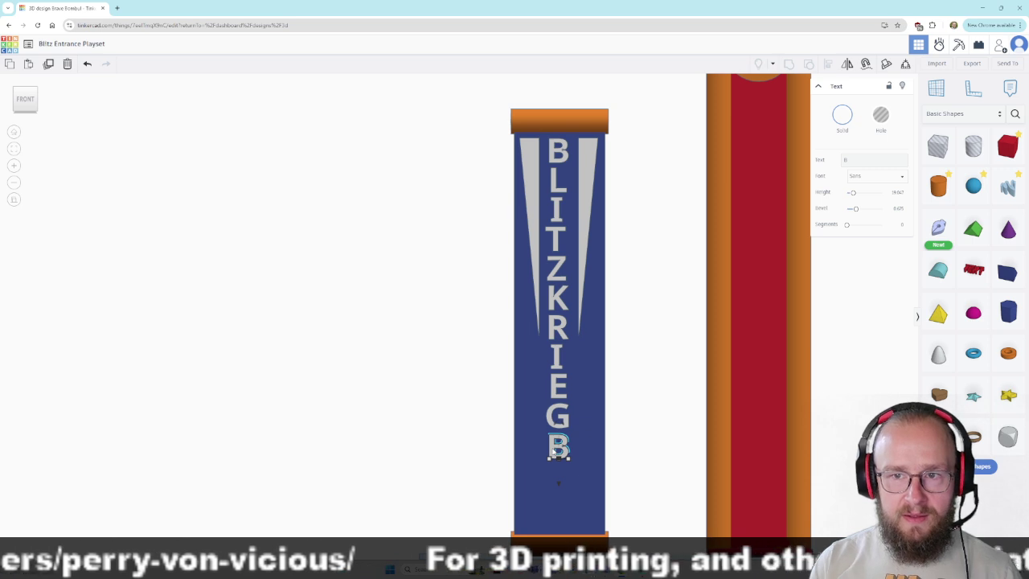
double_click(858, 161)
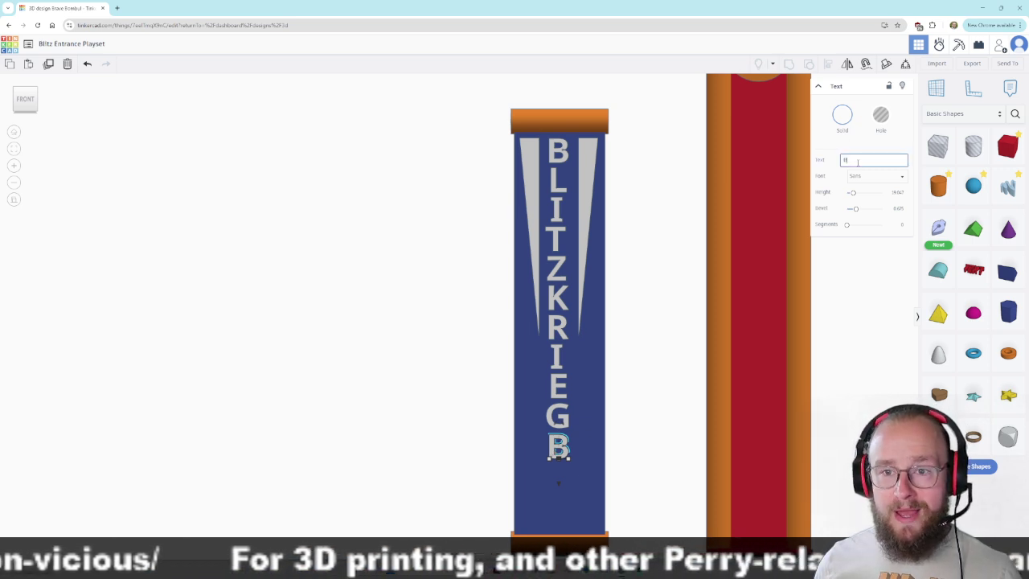
text(!)
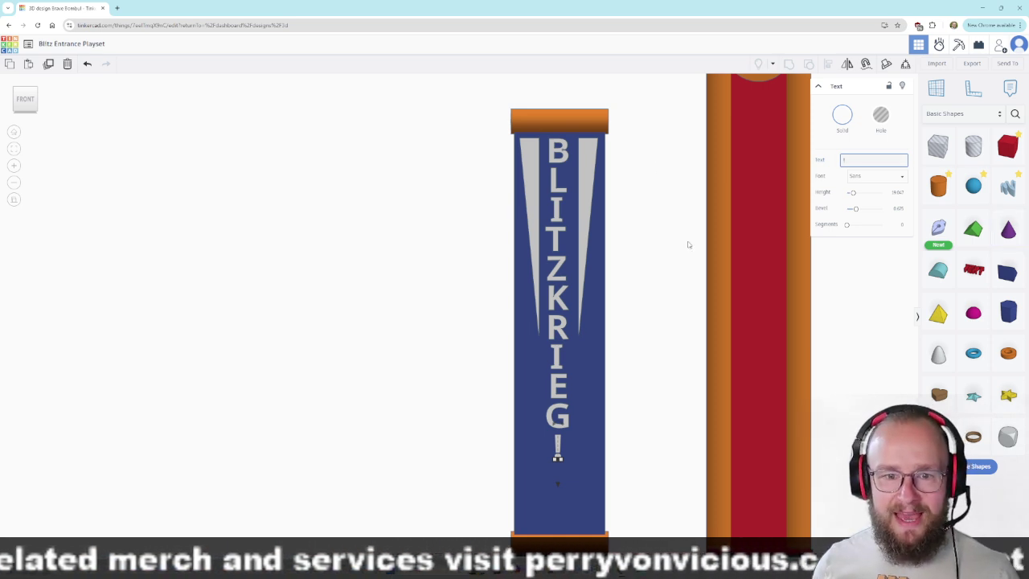
click(636, 301)
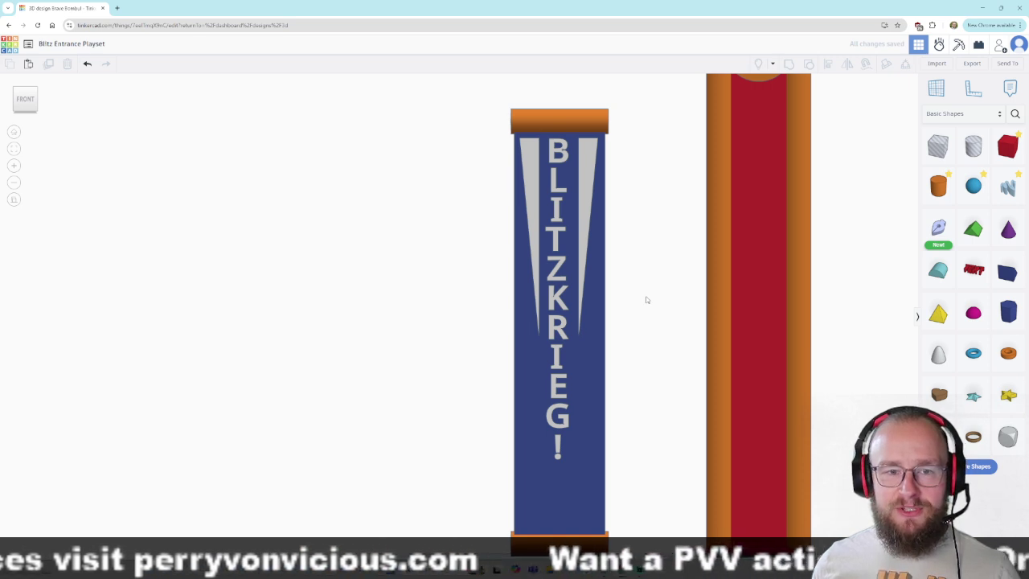
Nudge the L, the B and the E slightly left to centre them in the banner's letter column.
click(556, 183)
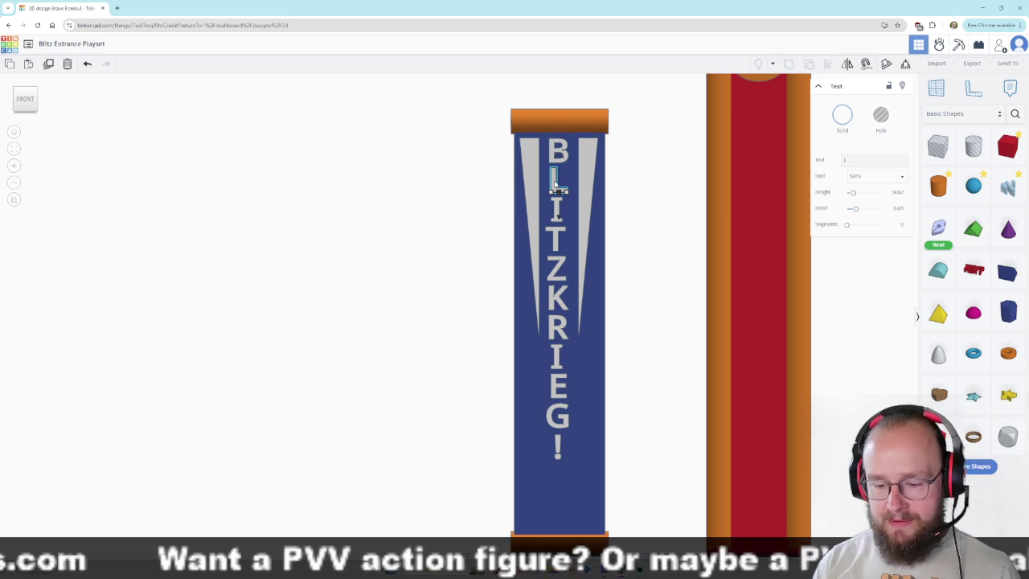
key(Left)
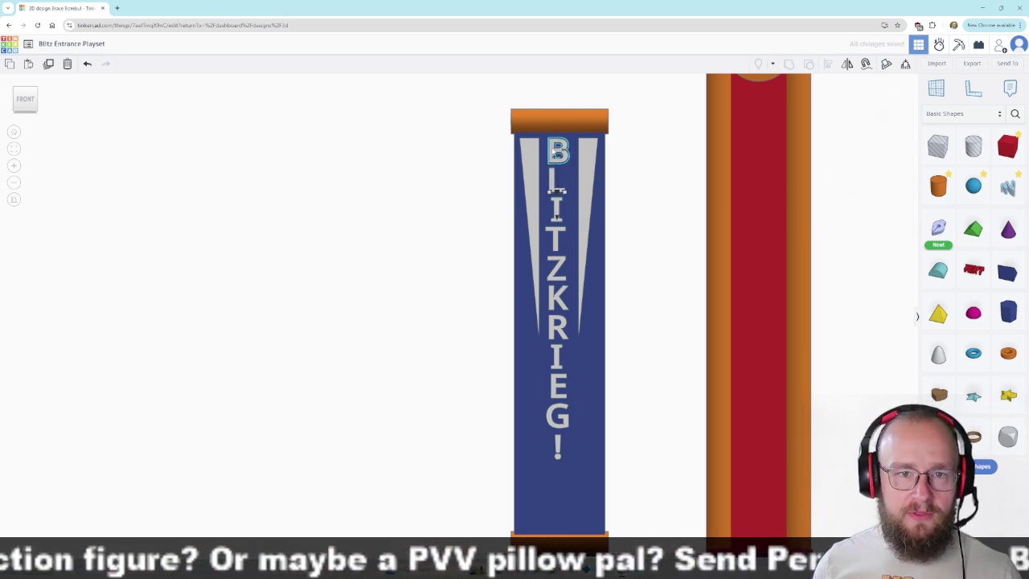
click(558, 151)
key(Left)
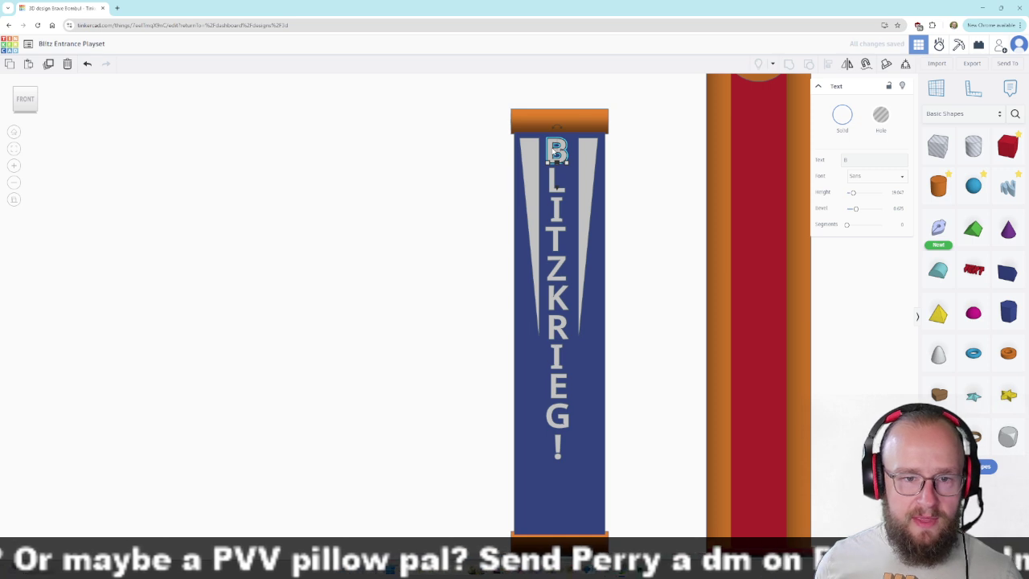
click(555, 381)
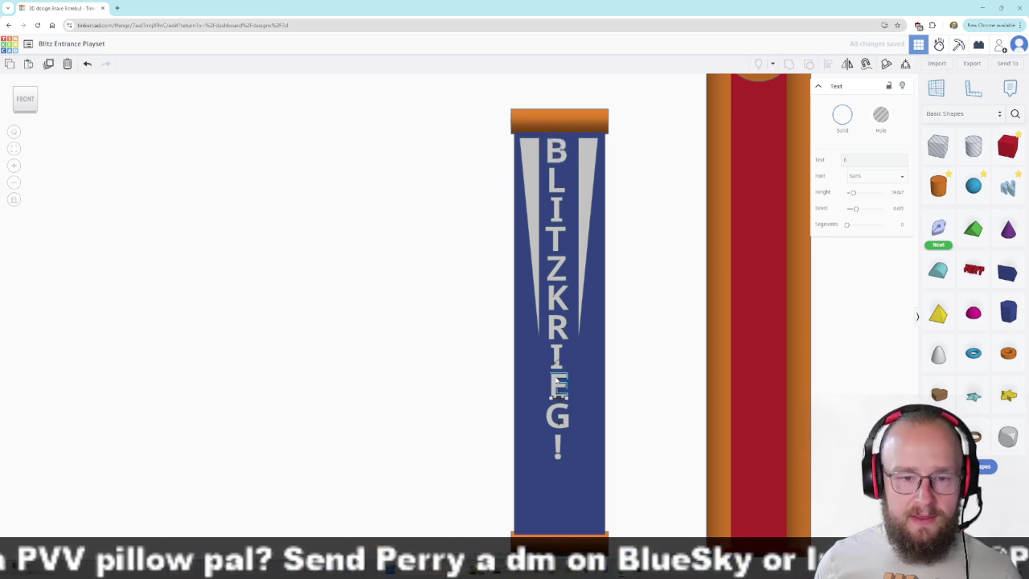
key(Left)
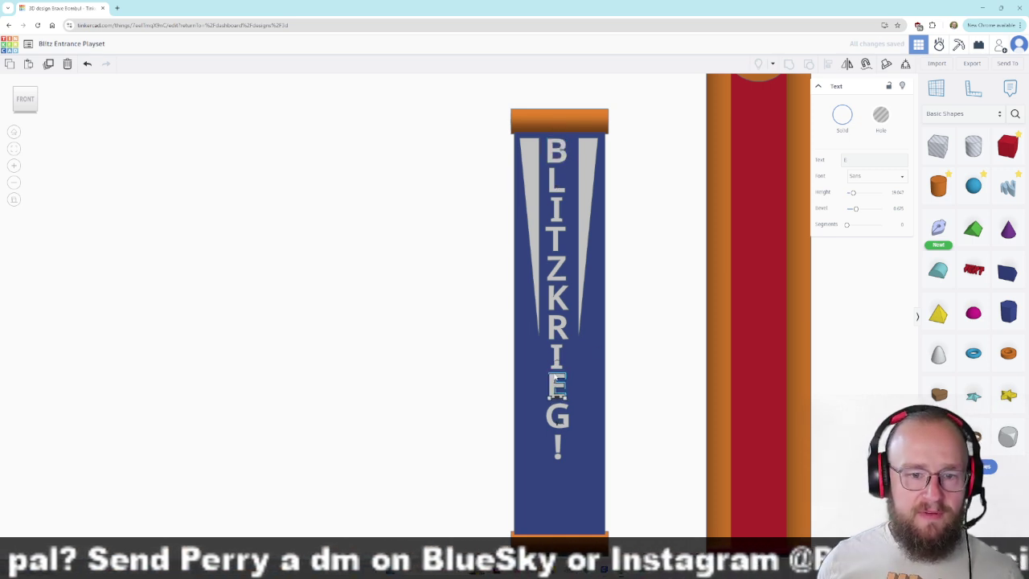
click(644, 376)
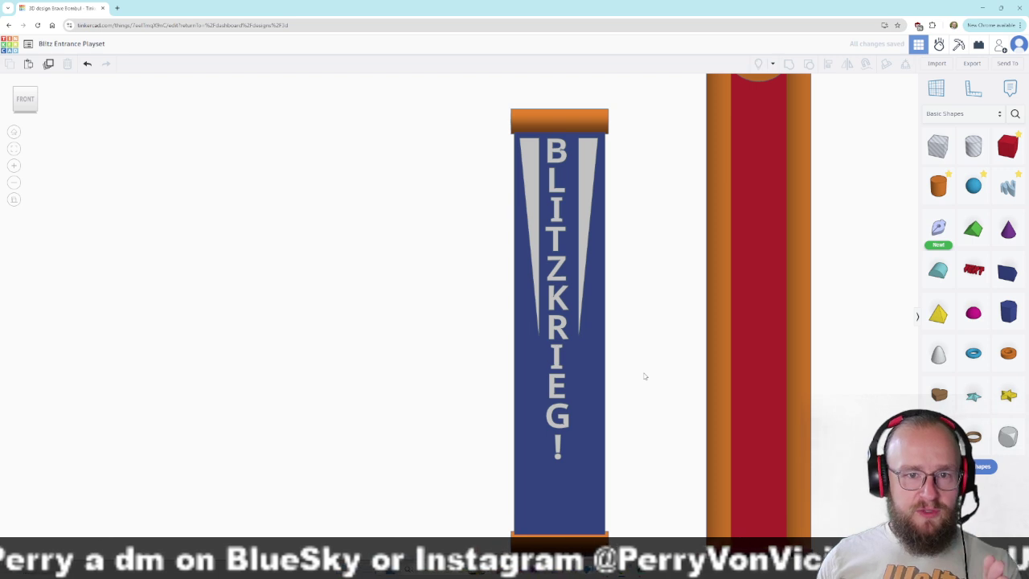
click(558, 447)
shift+click(555, 417)
shift+click(556, 386)
shift+click(558, 356)
shift+click(557, 328)
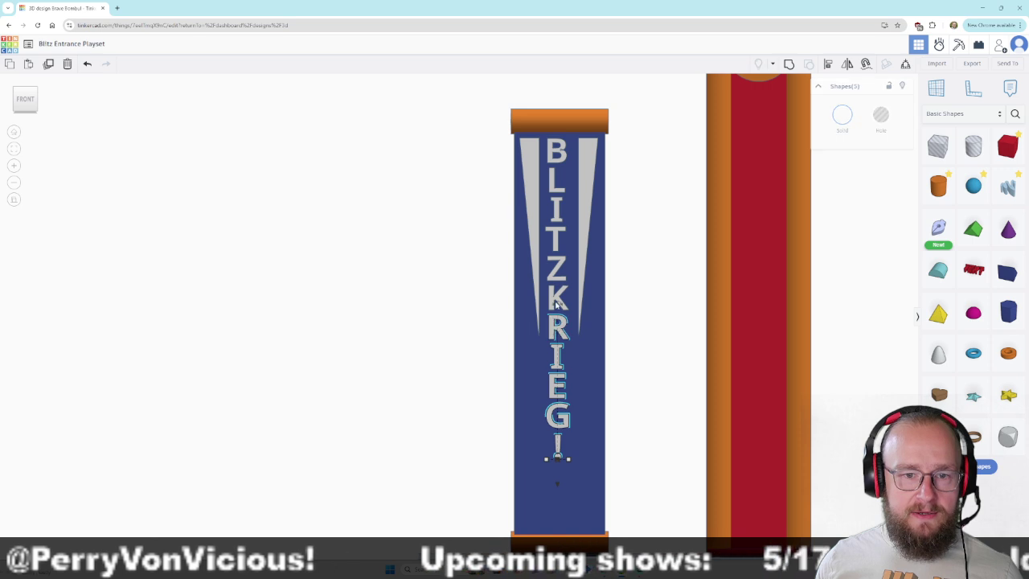
shift+click(555, 298)
shift+click(559, 266)
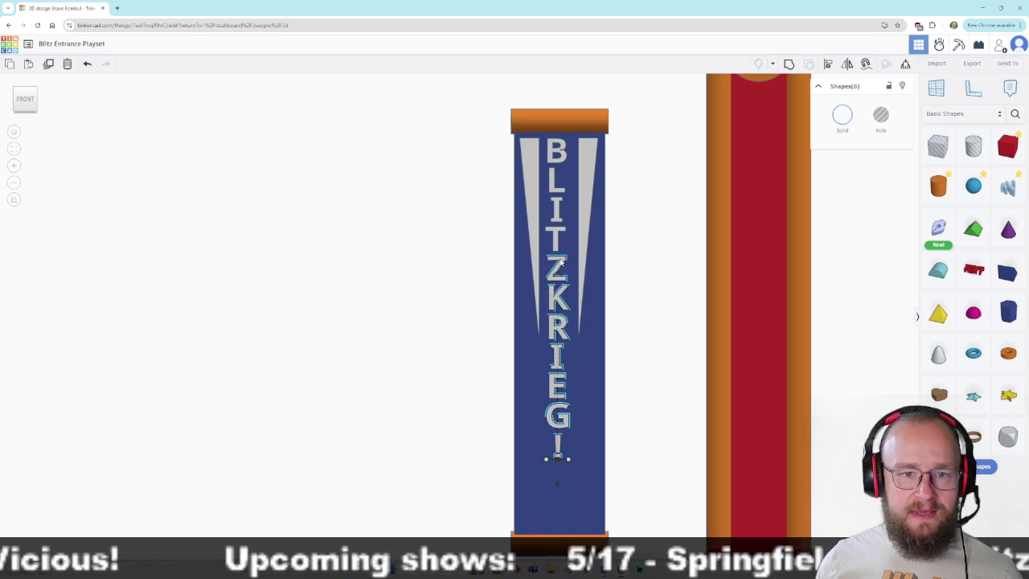
shift+click(555, 240)
shift+click(556, 209)
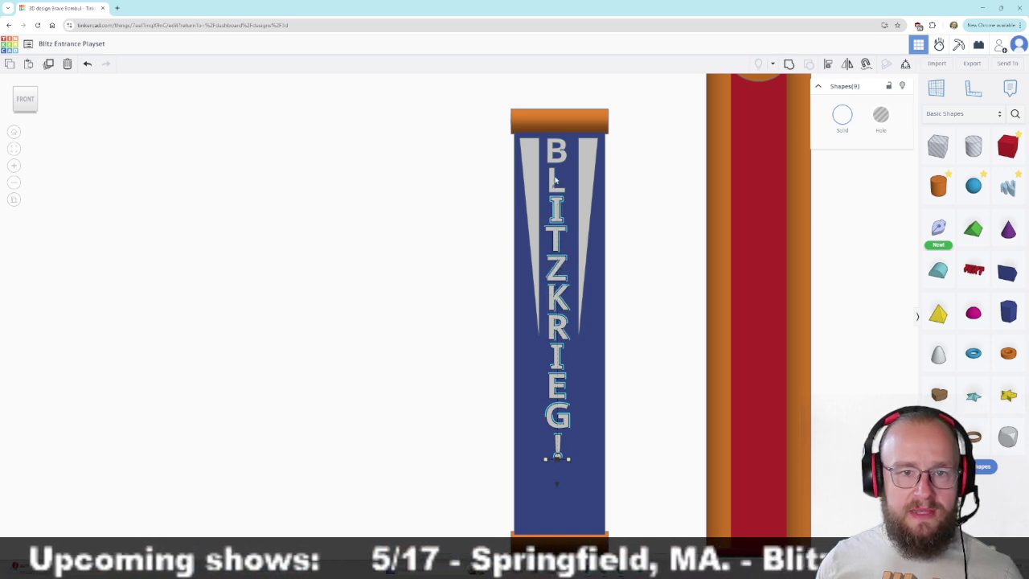
shift+click(554, 177)
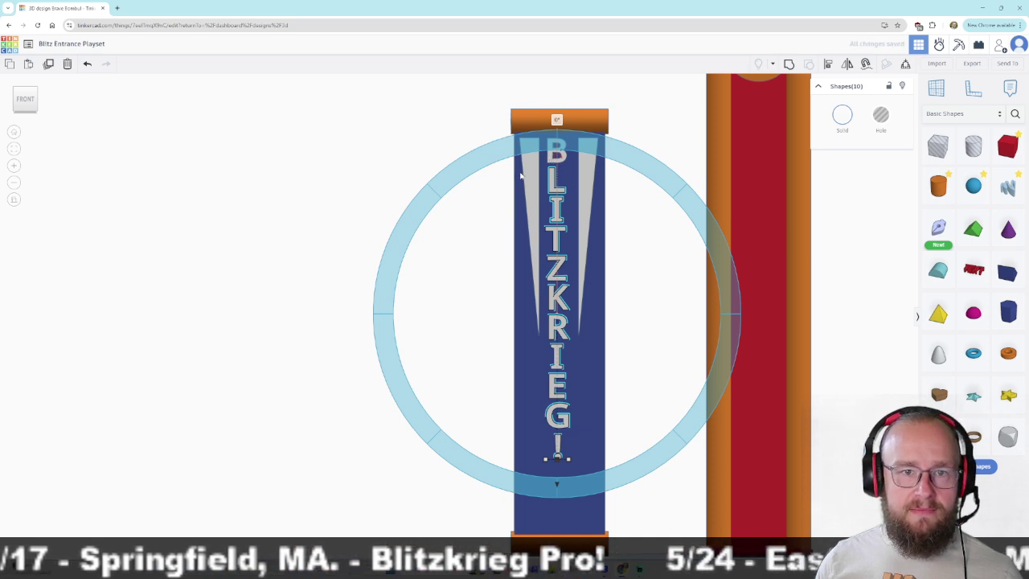
click(672, 125)
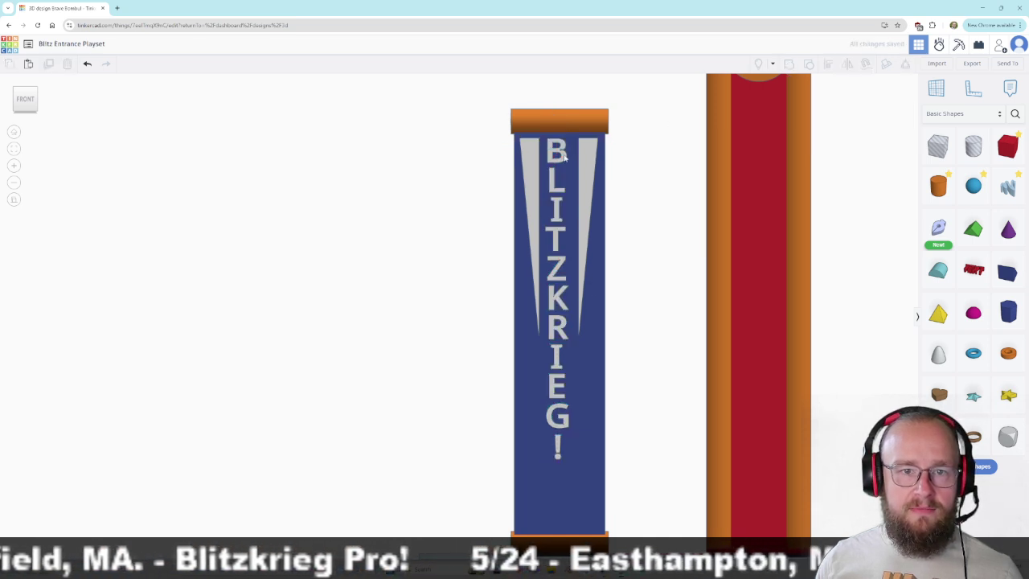
Shrink the whole BLITZKRIEG! letter column to about 88 mm tall and raise it level with the upper ends of the stripes.
click(552, 153)
shift+click(553, 186)
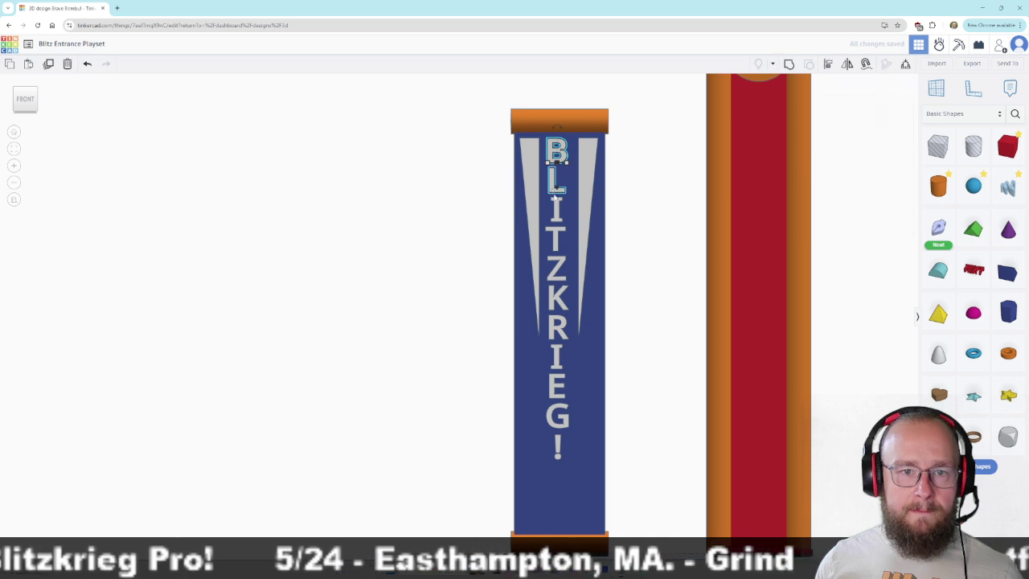
shift+click(558, 212)
shift+click(560, 242)
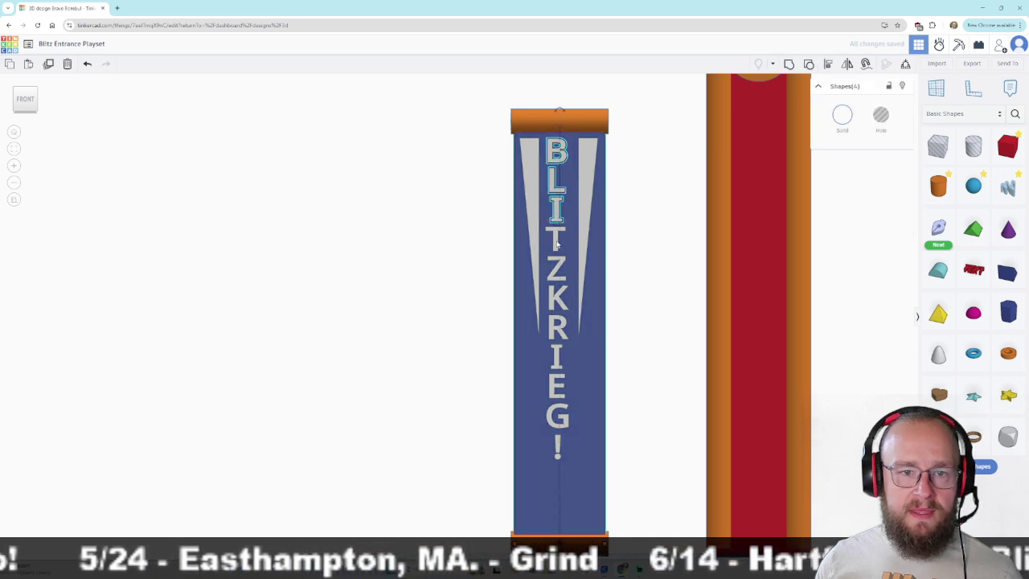
shift+click(561, 242)
shift+click(555, 235)
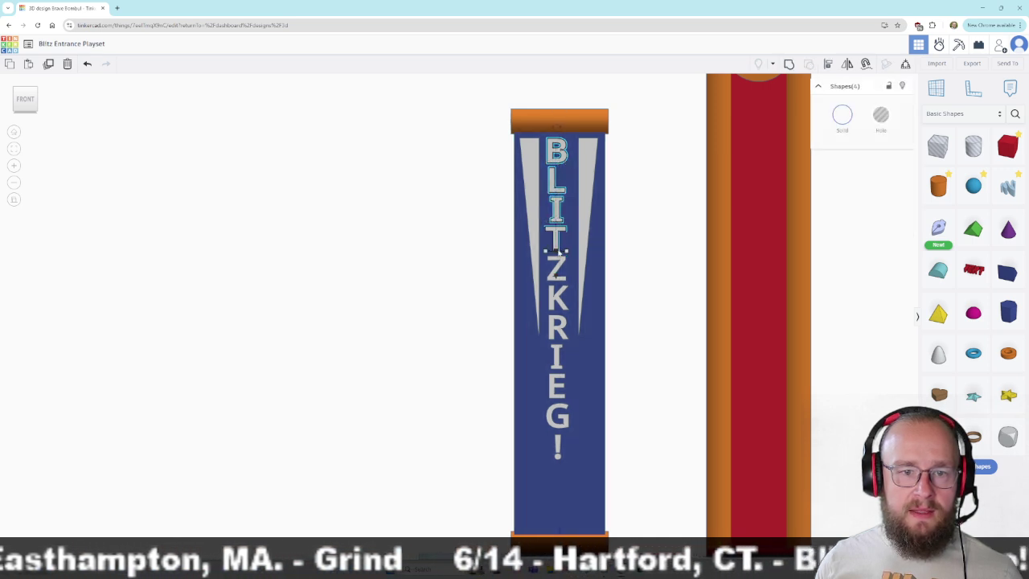
shift+click(556, 267)
shift+click(558, 299)
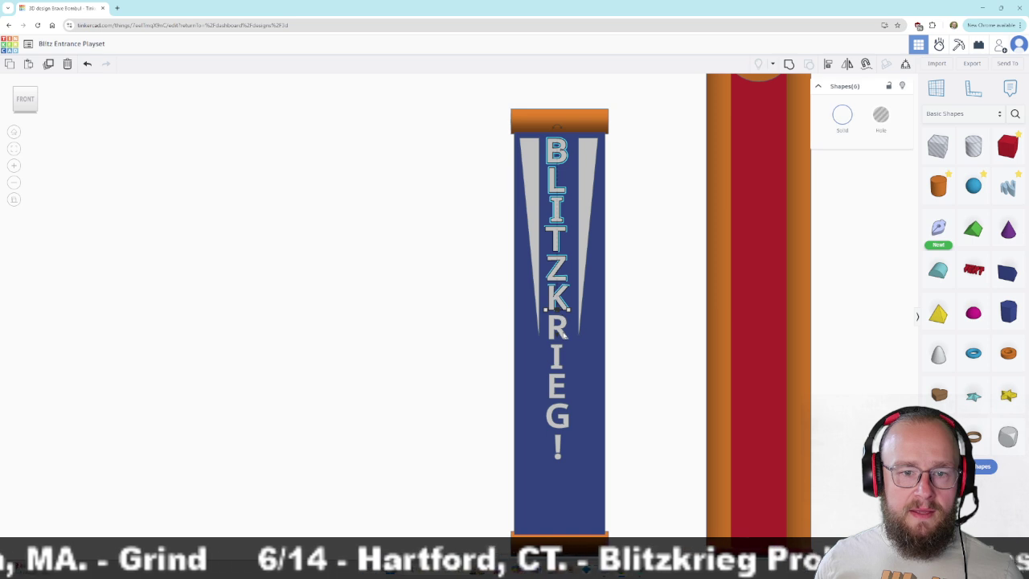
shift+click(561, 338)
shift+click(555, 360)
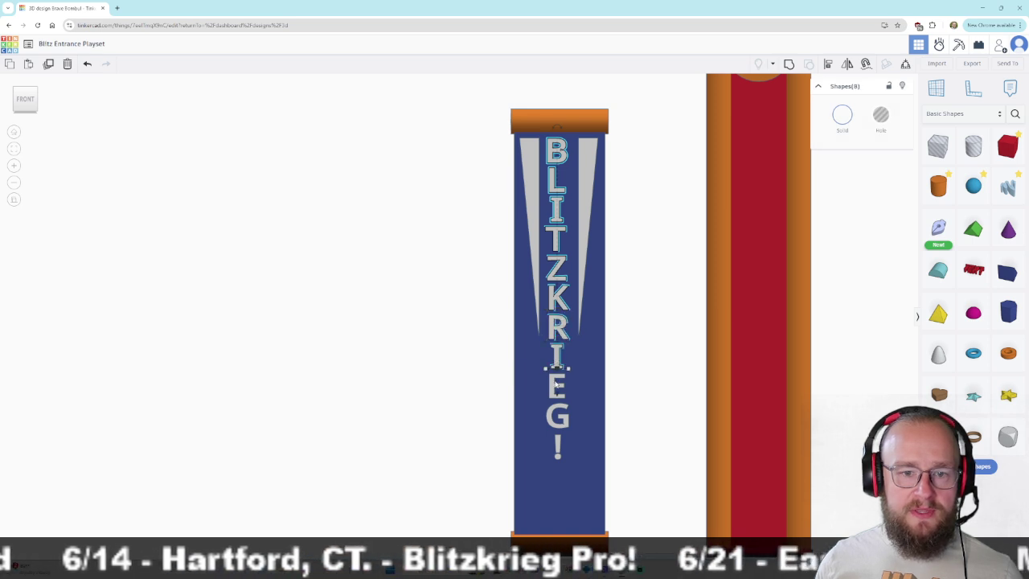
shift+click(555, 387)
shift+click(558, 417)
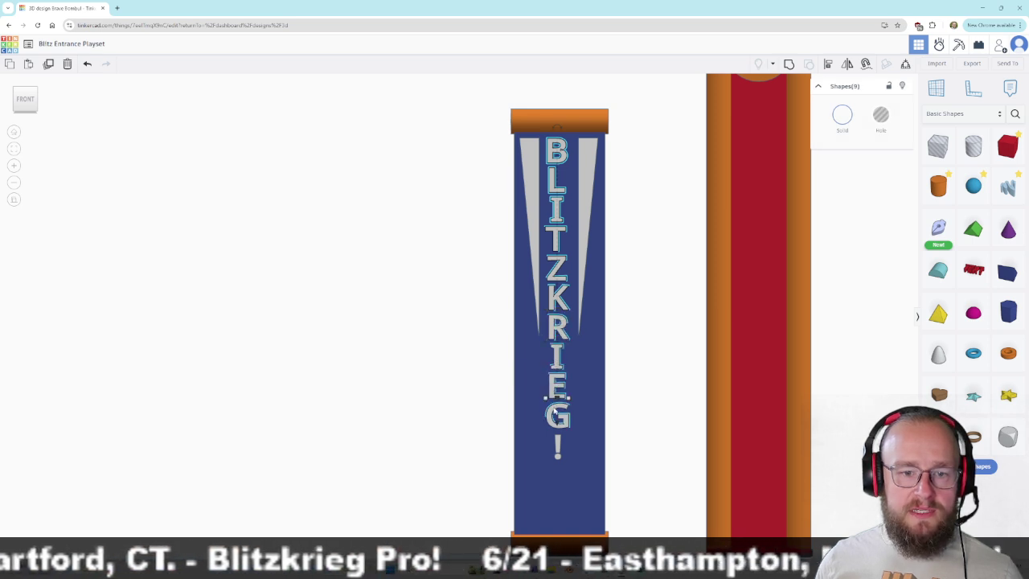
shift+click(559, 447)
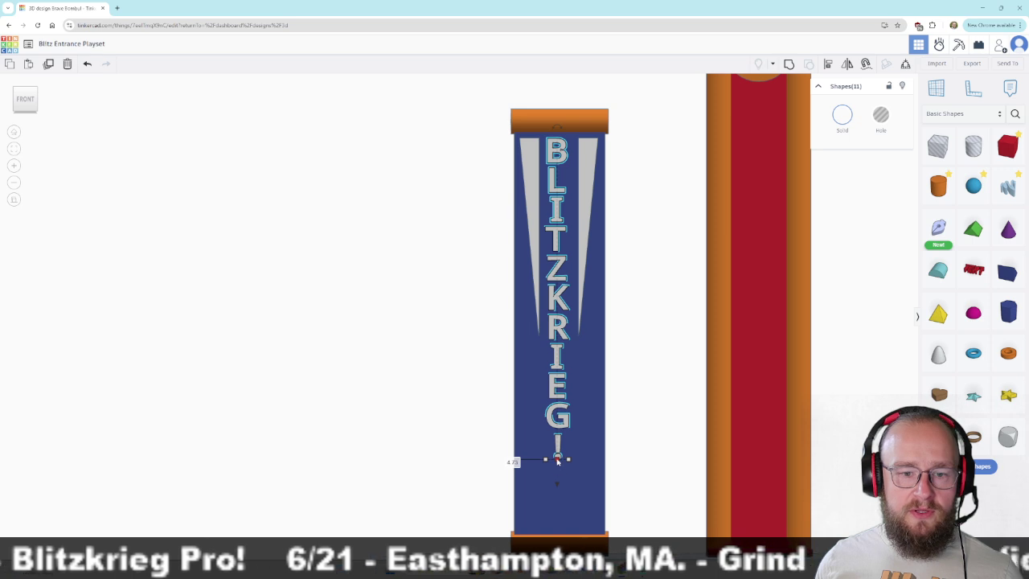
right_drag(639, 366, 639, 372)
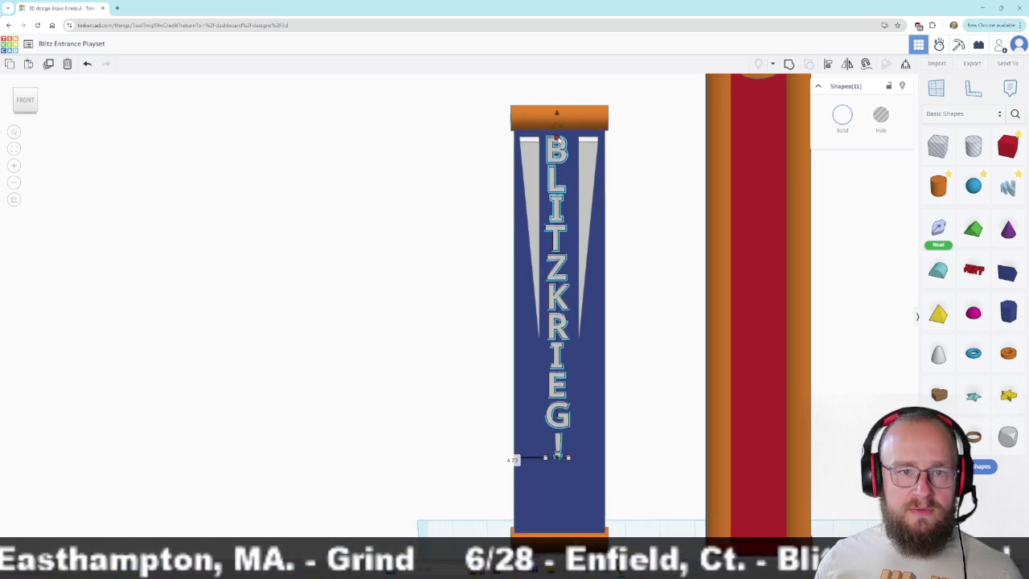
drag(556, 138, 557, 152)
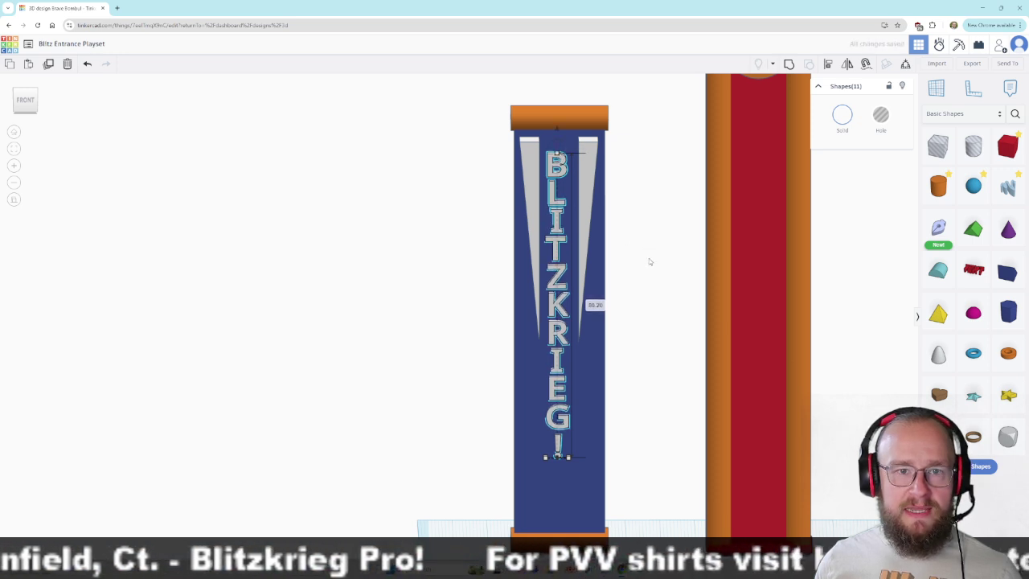
click(25, 100)
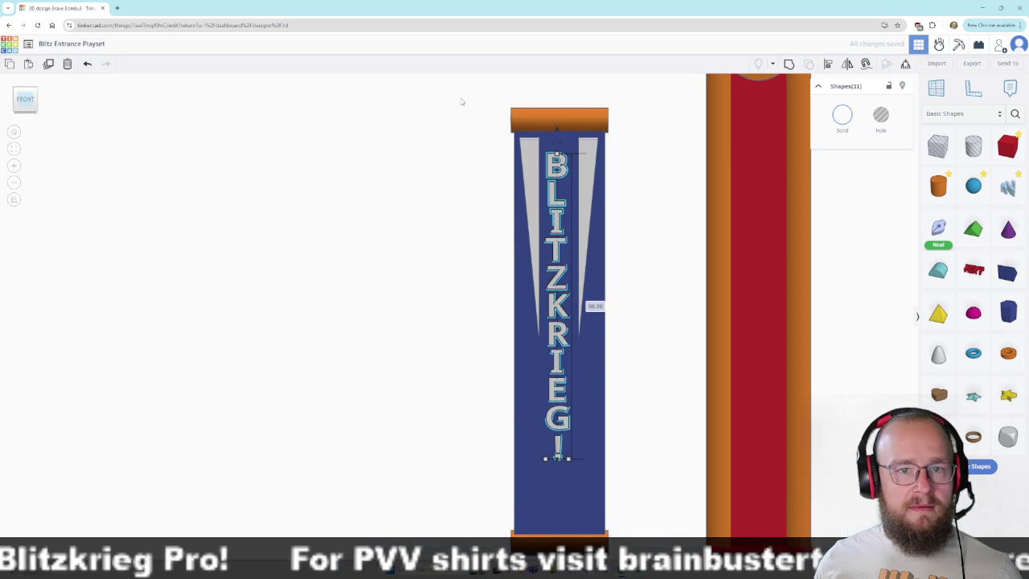
drag(553, 133, 557, 116)
Lower both white tapered stripes to end beside the exclamation mark and stretch them upward to span the letter column, about 88 mm tall.
click(529, 209)
shift+click(590, 167)
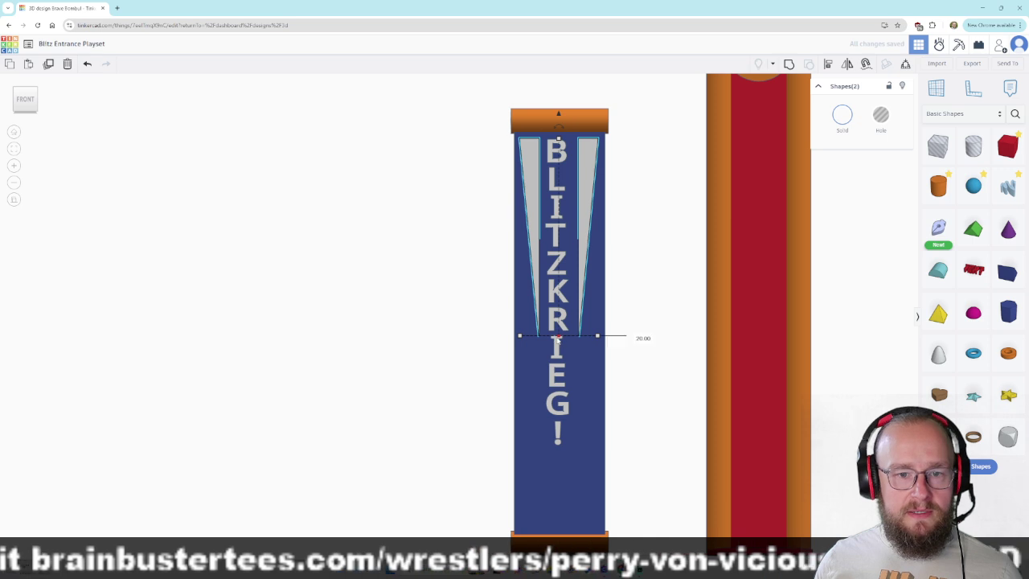
drag(558, 337, 558, 390)
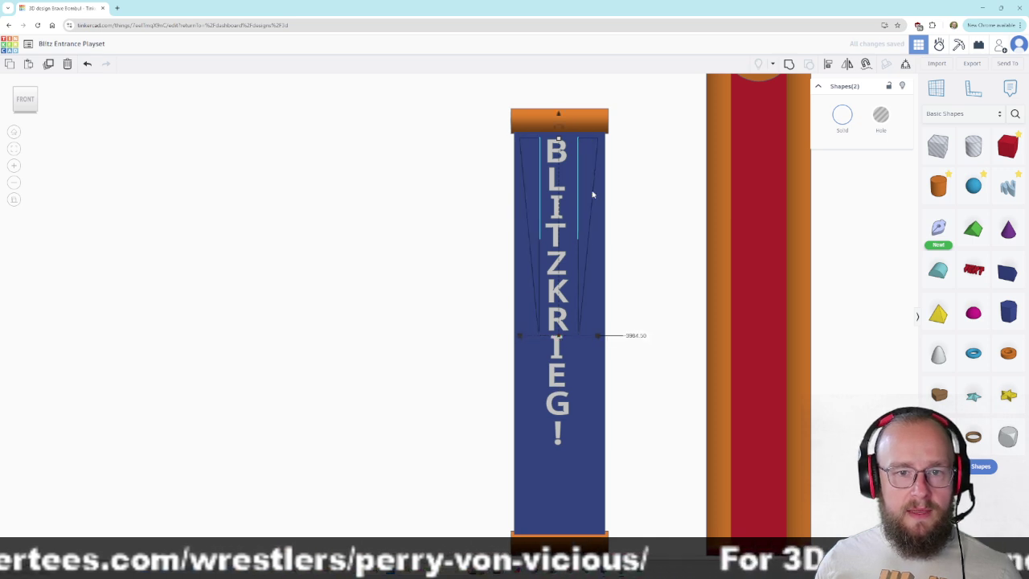
key(ctrl+z)
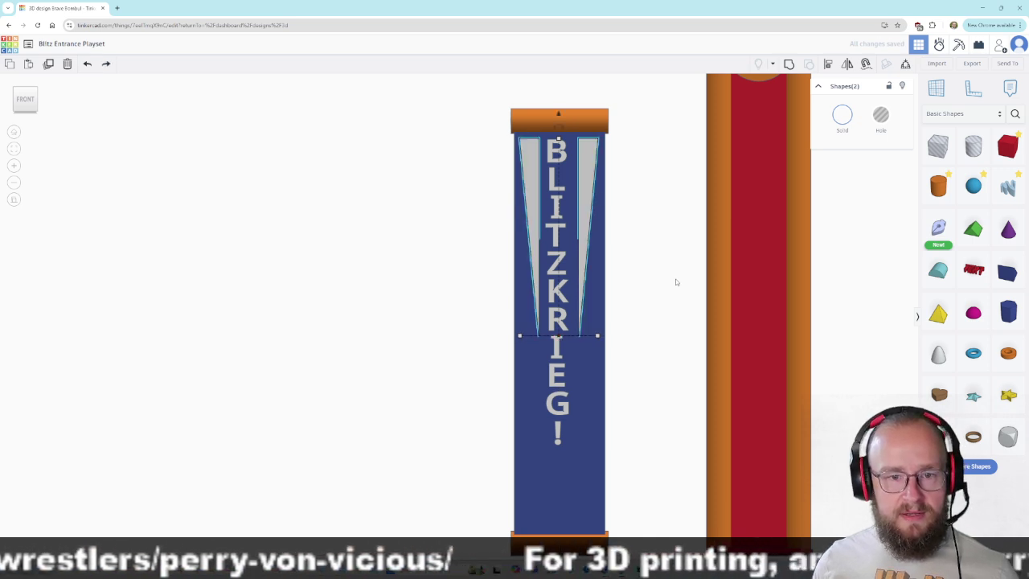
drag(560, 113, 569, 227)
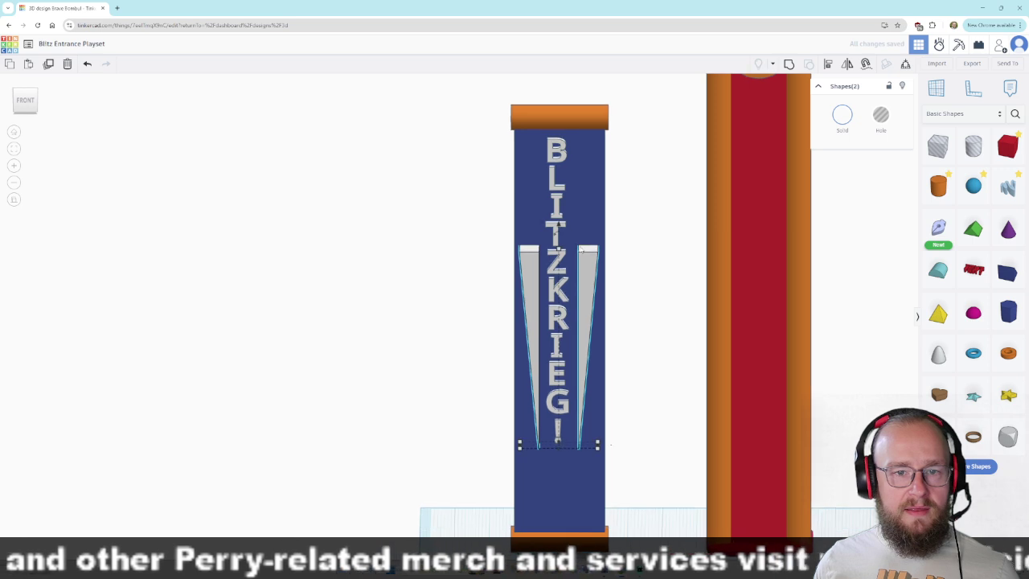
drag(559, 246, 552, 138)
click(25, 99)
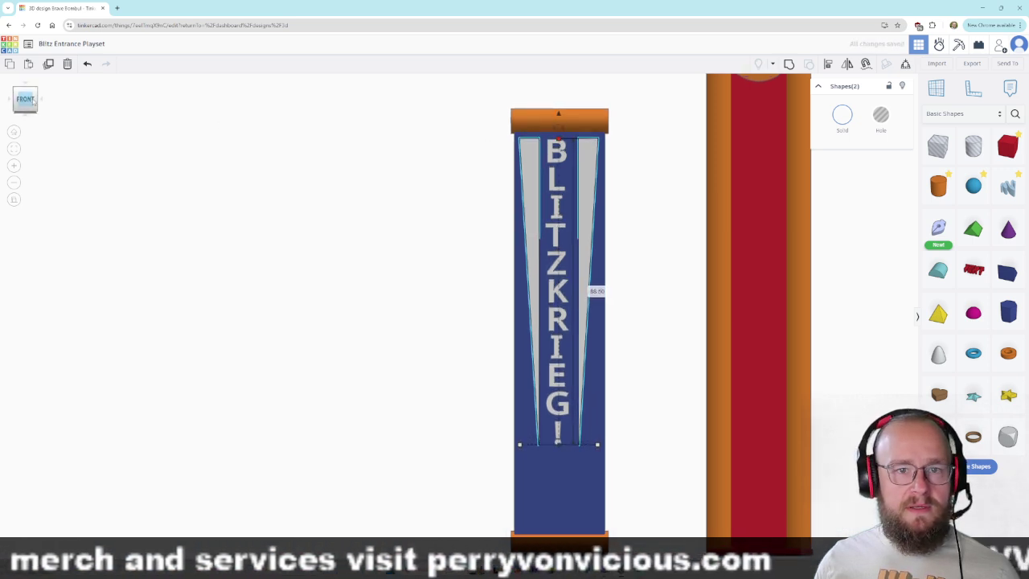
click(656, 259)
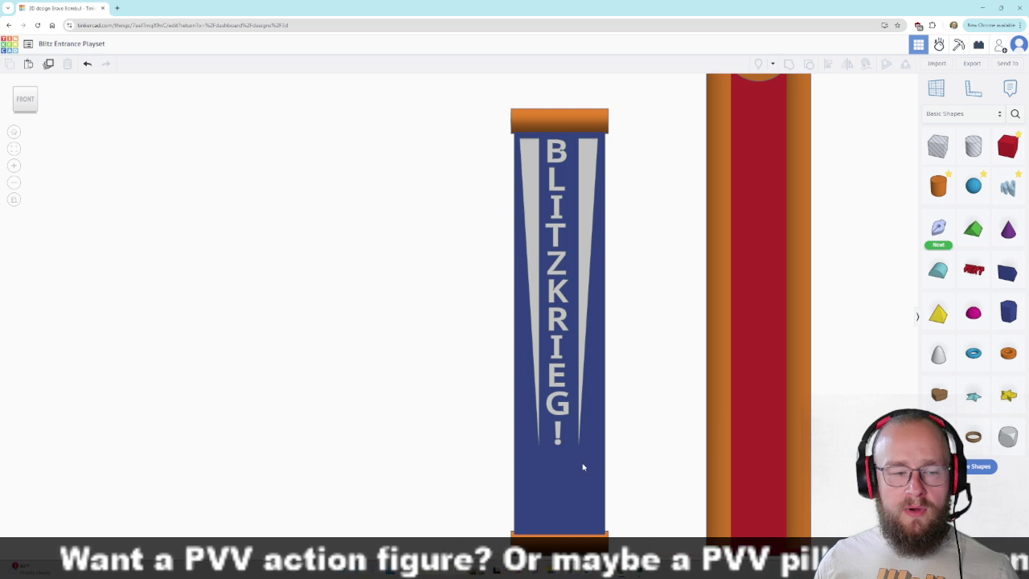
Duplicate the exclamation mark and place the copy 8 mm lower on the banner.
click(561, 433)
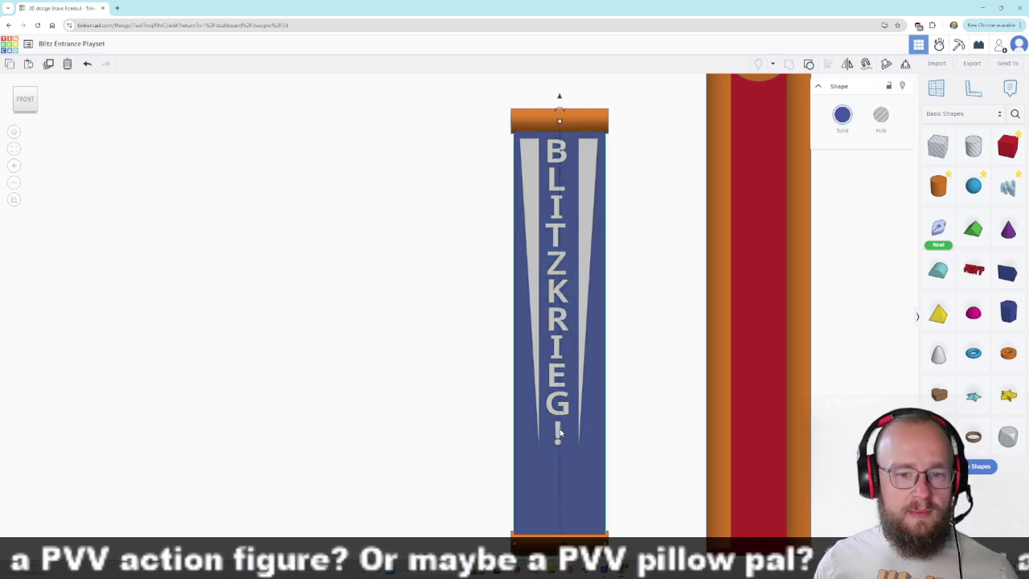
click(655, 407)
click(558, 432)
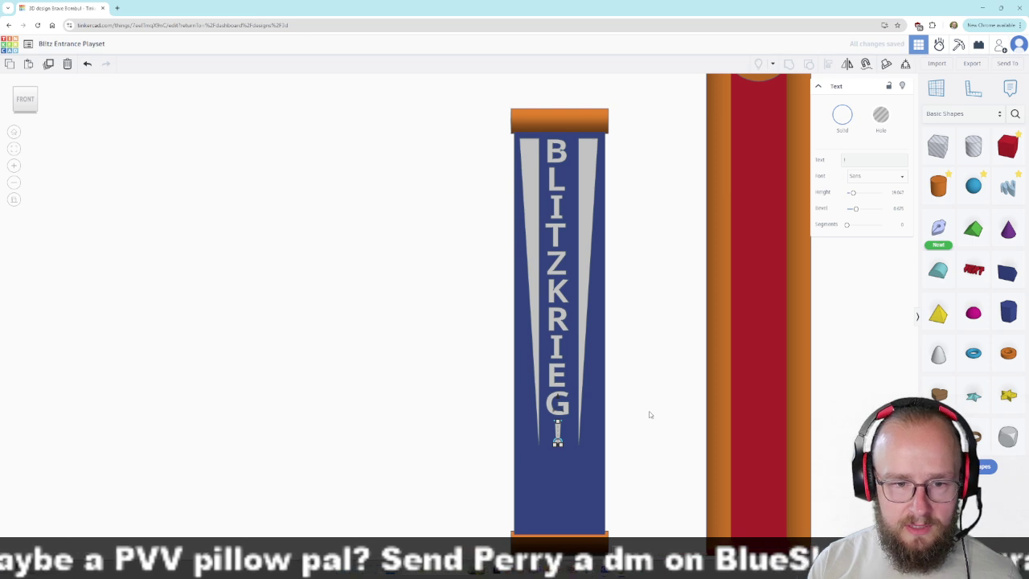
key(ctrl+d)
drag(560, 400, 557, 427)
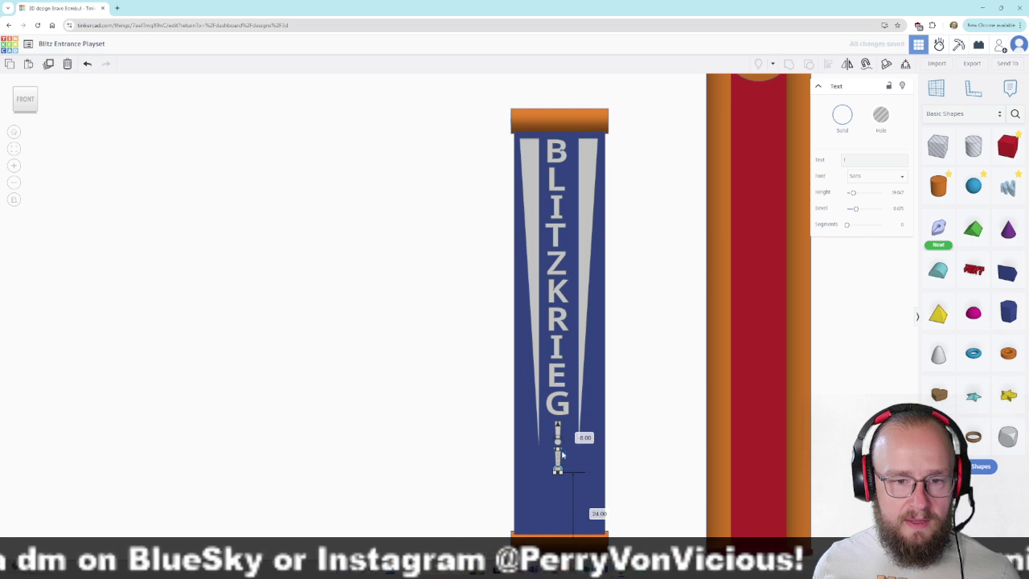
Change the text of the duplicated exclamation mark to PRO.
click(869, 161)
drag(869, 161, 833, 164)
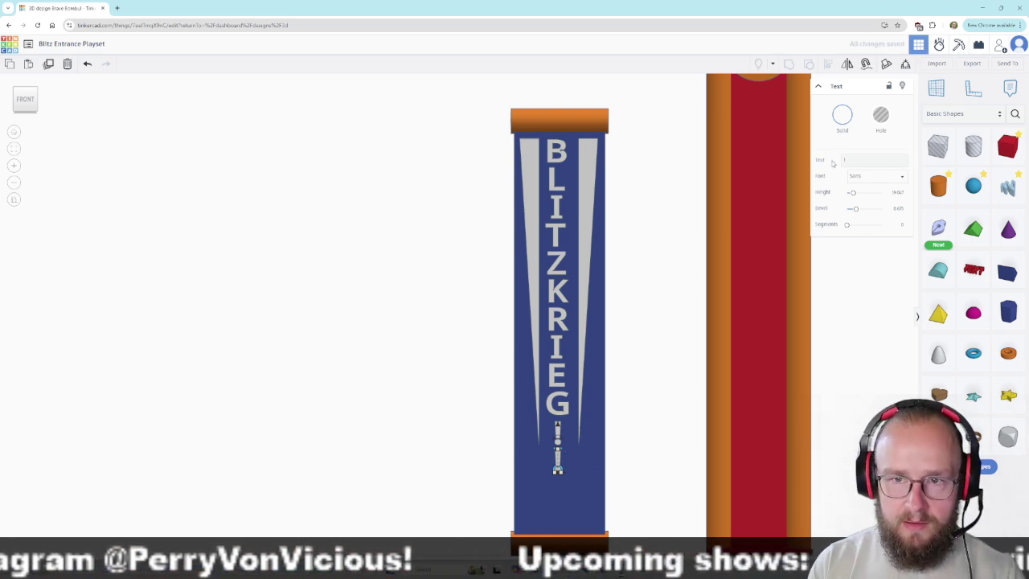
click(859, 163)
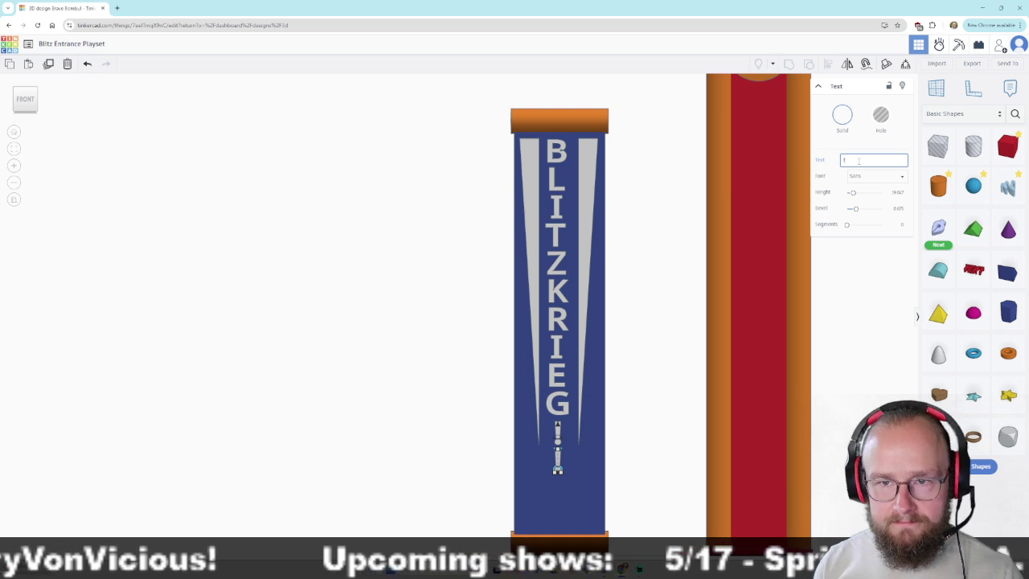
text(PRO)
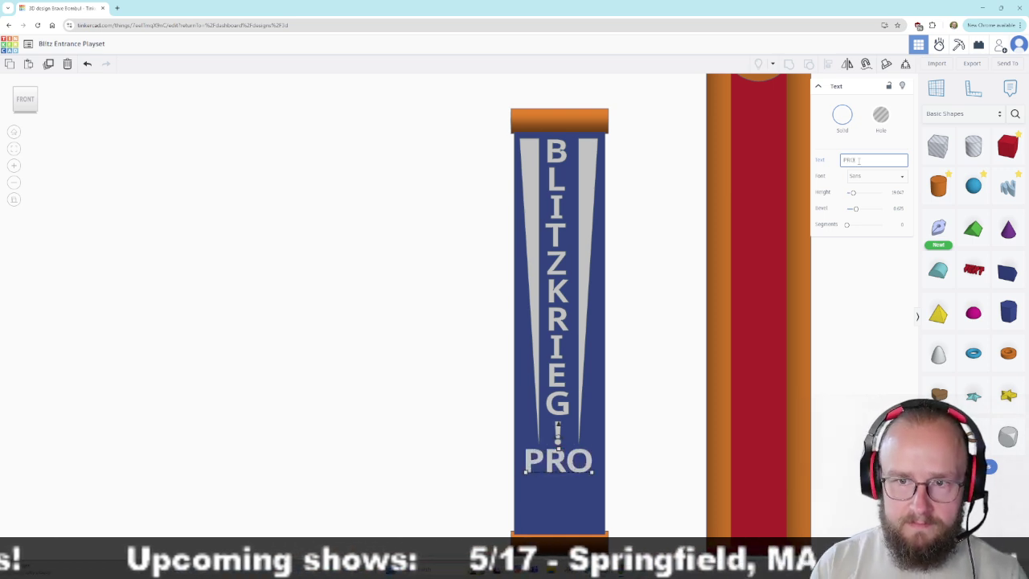
key(Return)
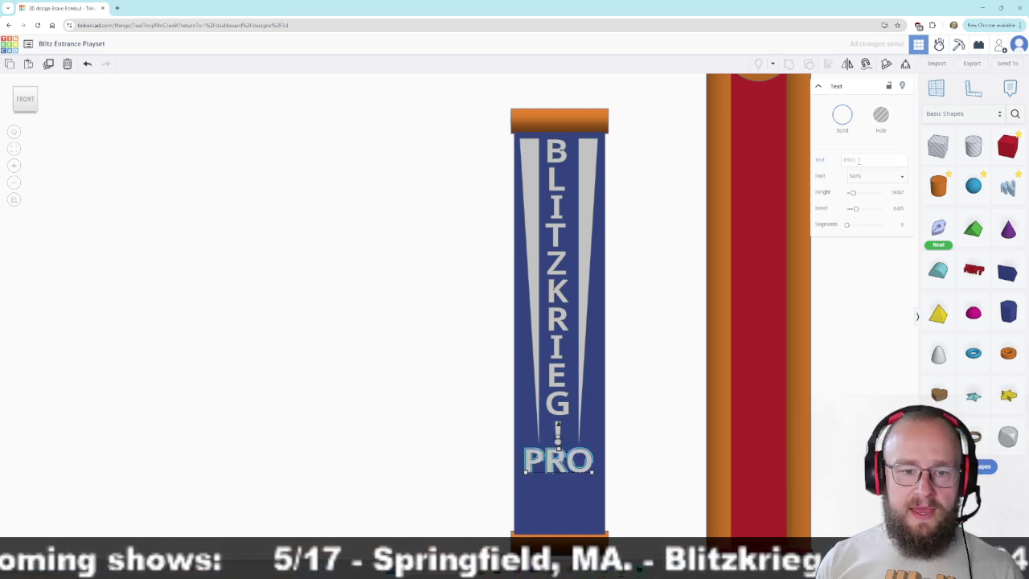
click(396, 207)
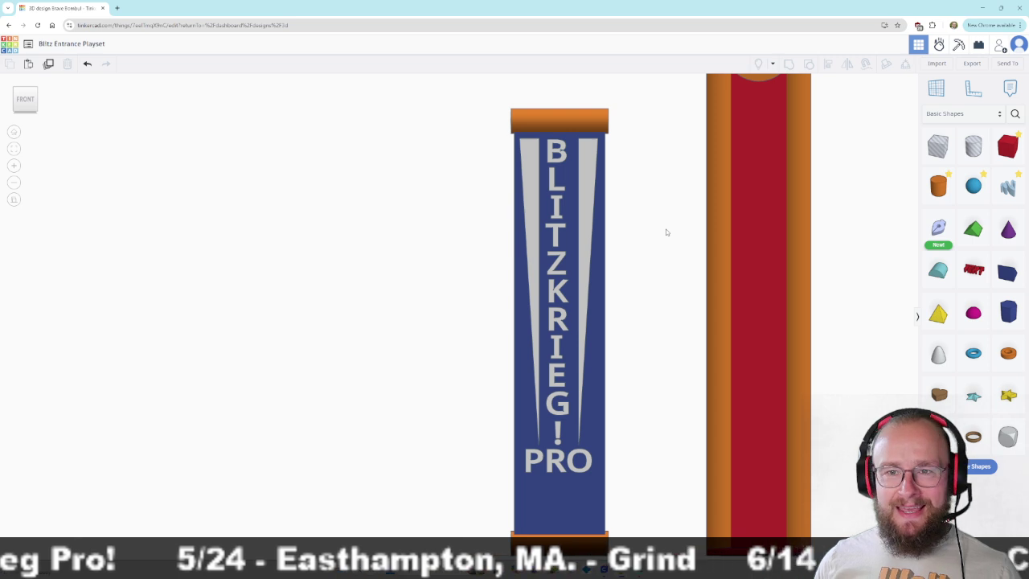
Reduce the depth of both white tapered stripes together so they stick out from the banner about as far as the lettering.
scroll(666, 229, down, 4)
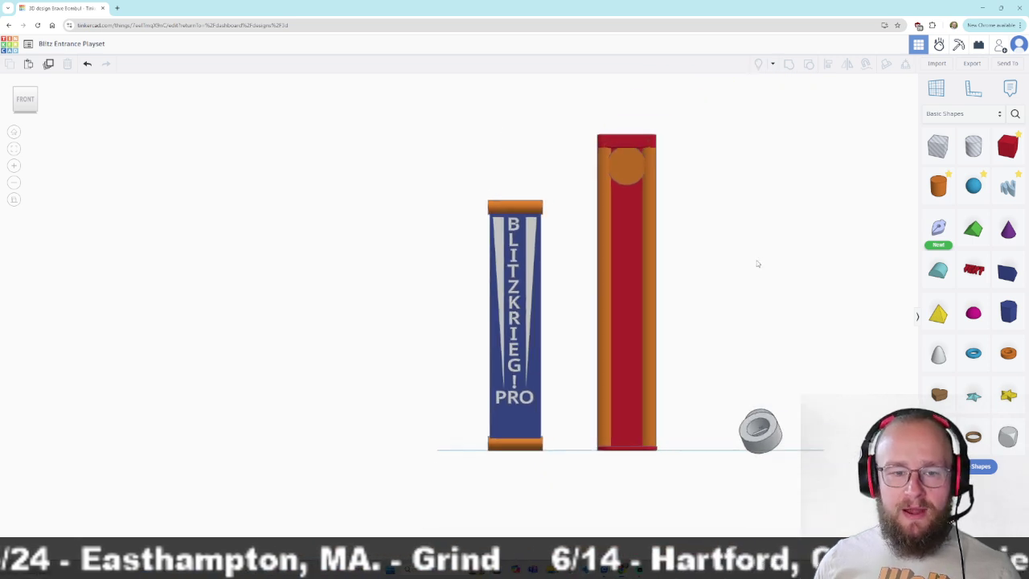
right_drag(752, 260, 462, 309)
click(454, 302)
click(452, 278)
click(25, 93)
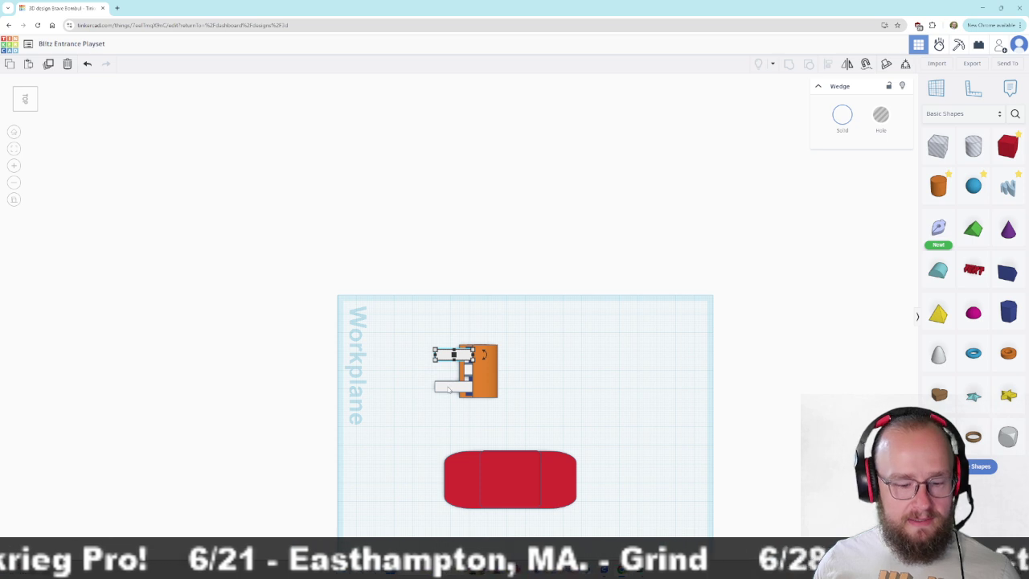
shift+click(447, 386)
drag(436, 371, 467, 376)
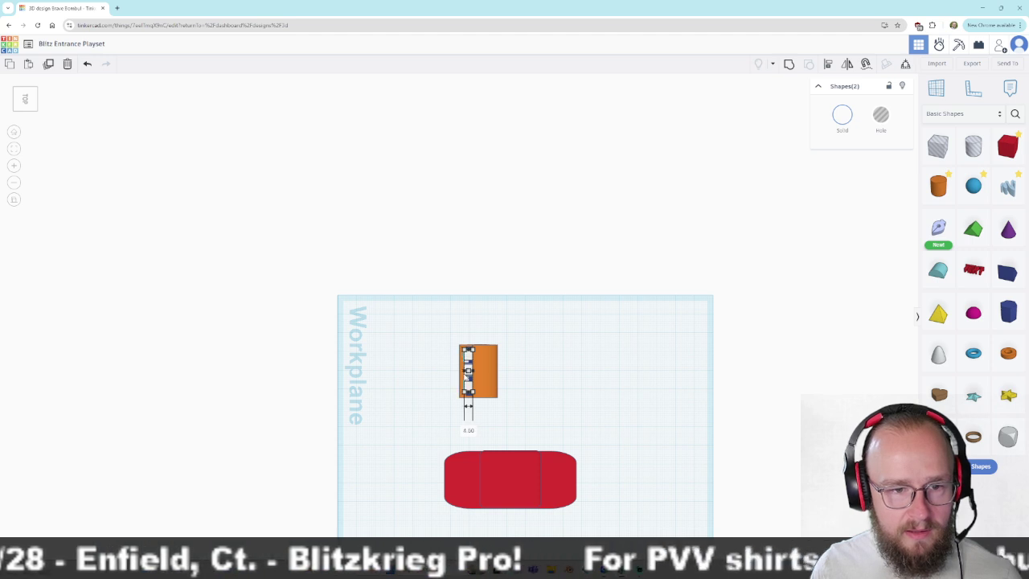
click(297, 397)
right_drag(299, 395, 588, 328)
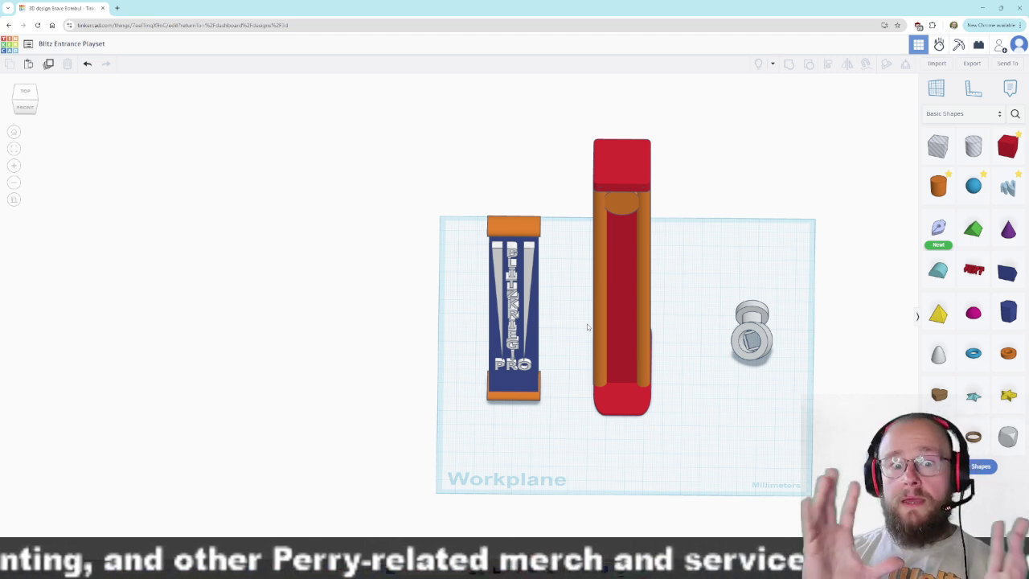
right_drag(590, 303, 463, 418)
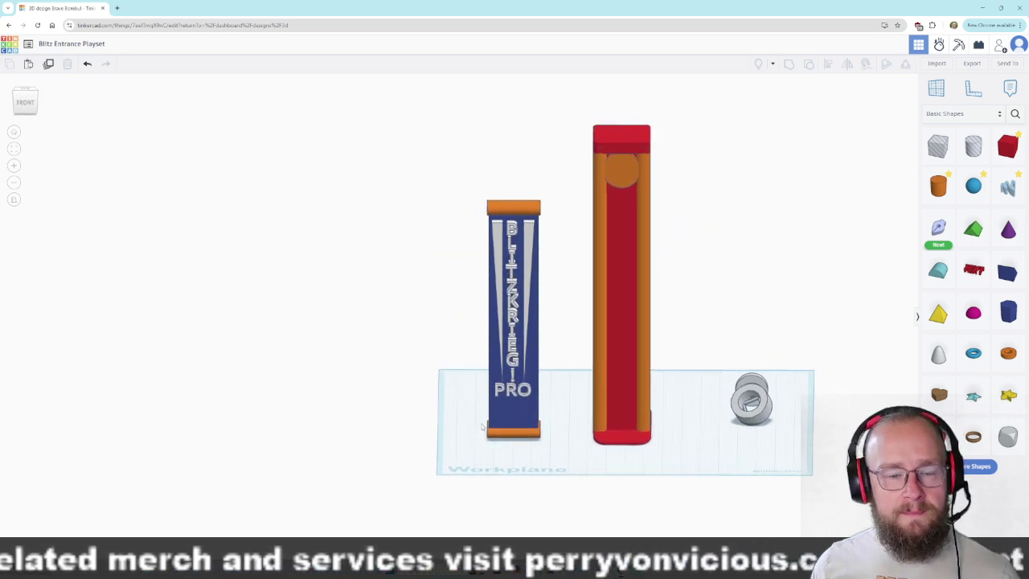
scroll(611, 415, down, 3)
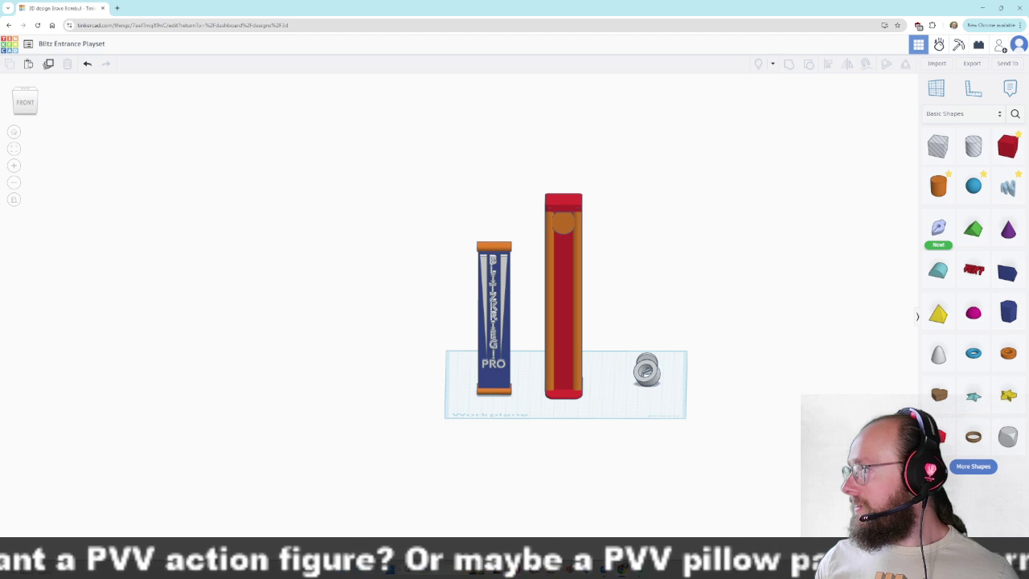
Start a shape import, search Google for "png to svg" in a new browser page, and open the pngtosvg.com converter.
click(930, 66)
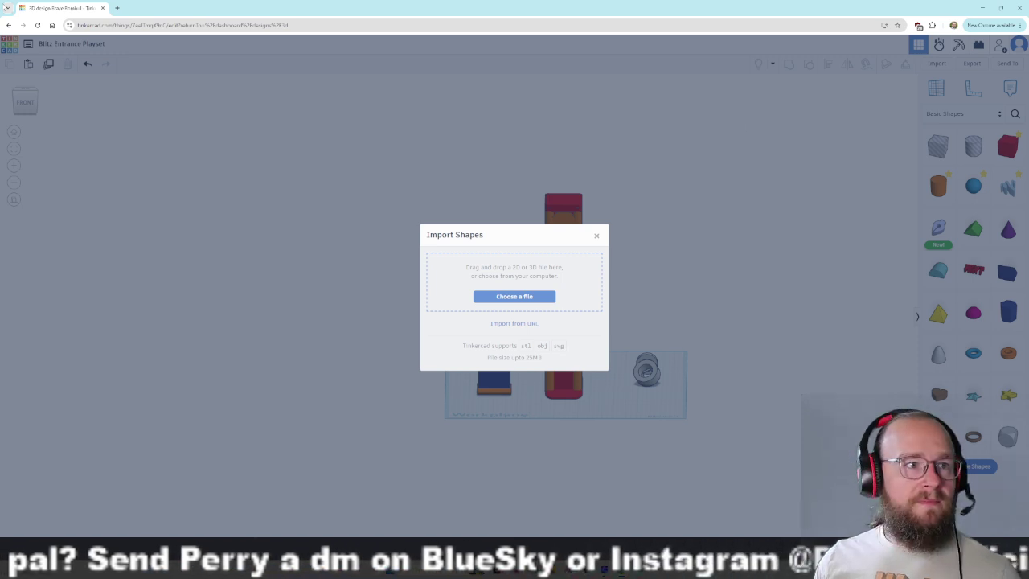
click(117, 8)
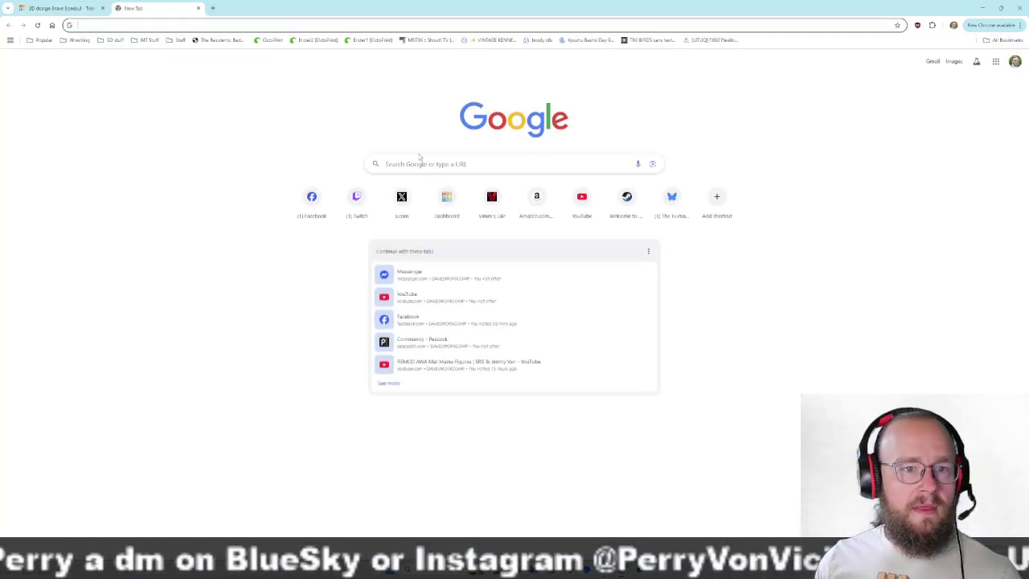
click(419, 162)
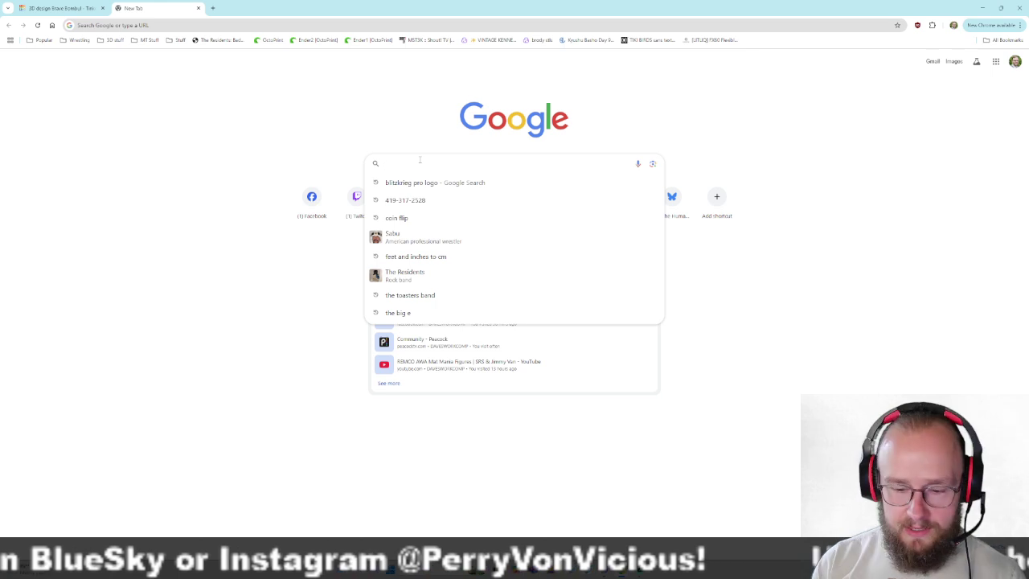
text(png to svg)
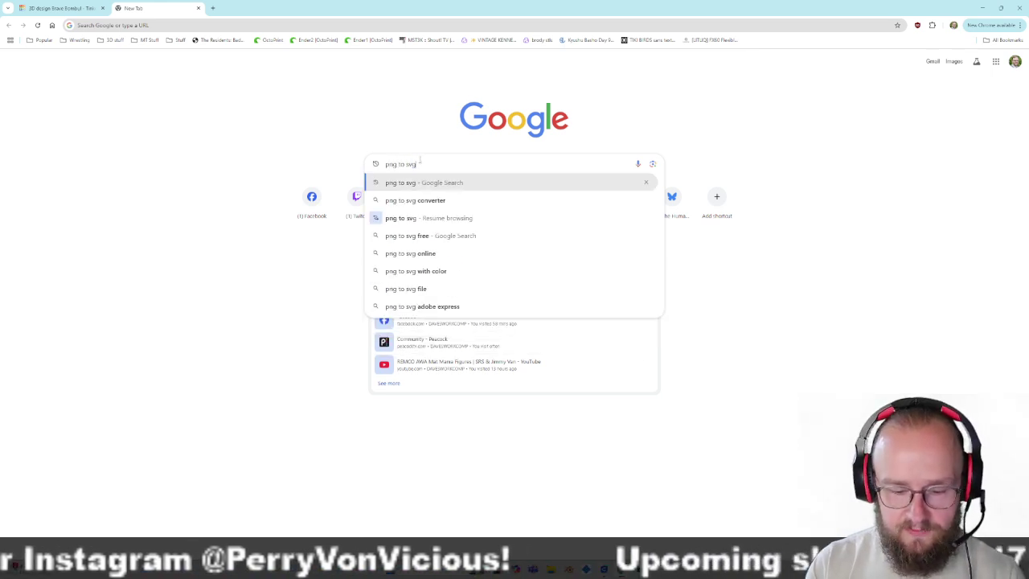
key(Return)
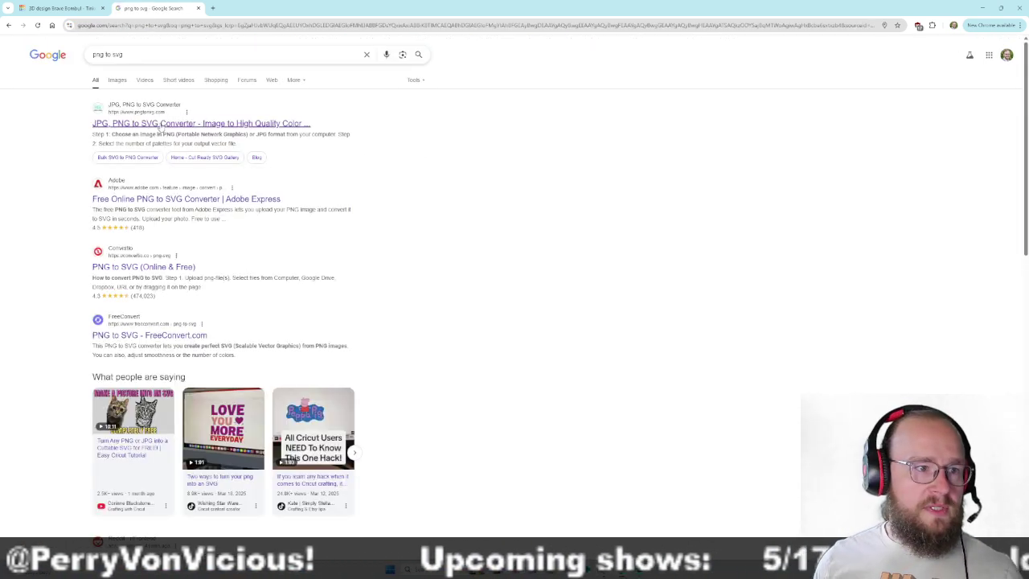
click(161, 125)
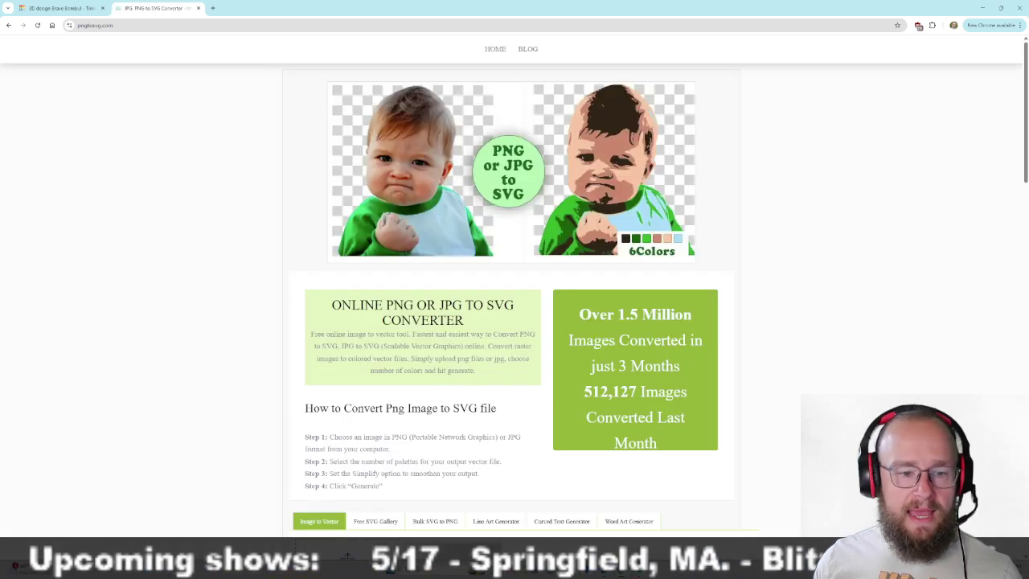
Try to load the Blitzkrieg logo WEBP file from the desktop into the image-to-vector converter.
scroll(841, 193, down, 3)
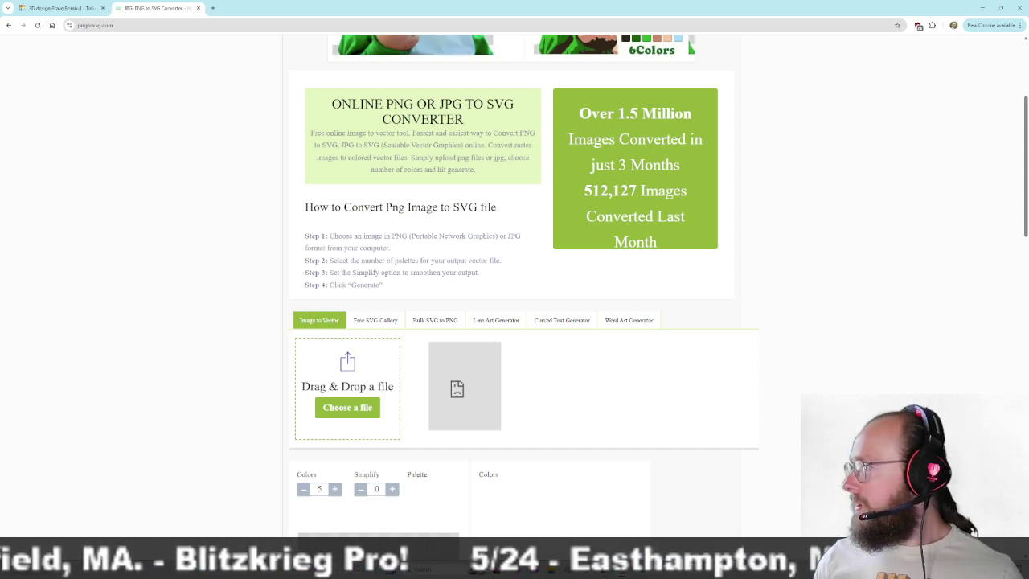
drag(4, 393, 339, 375)
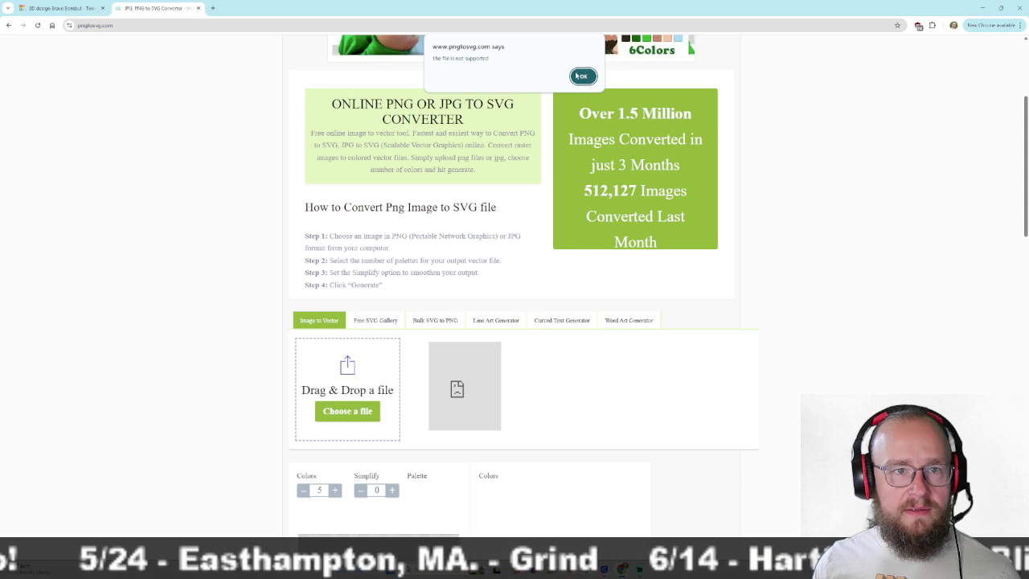
click(583, 75)
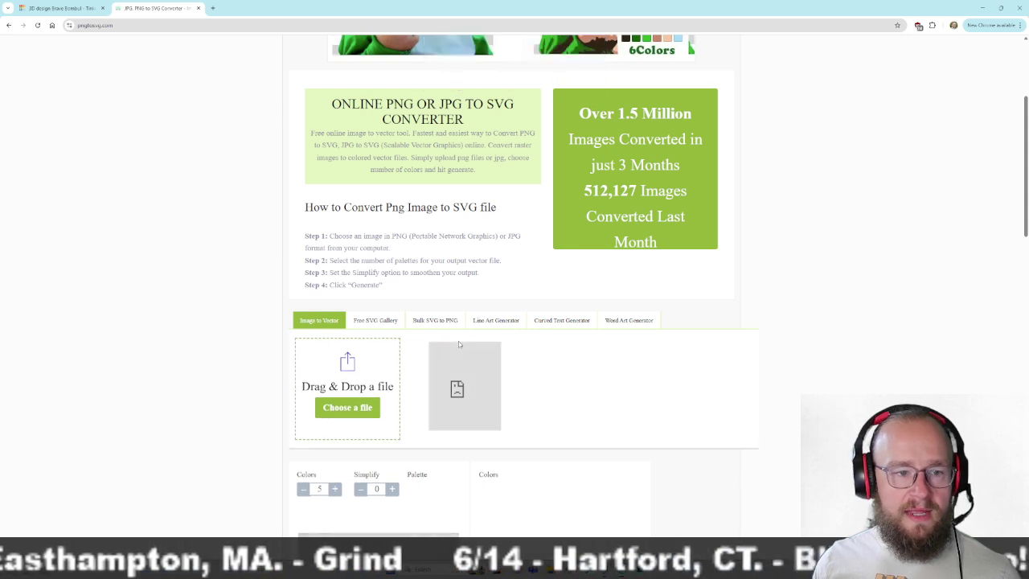
scroll(458, 345, down, 3)
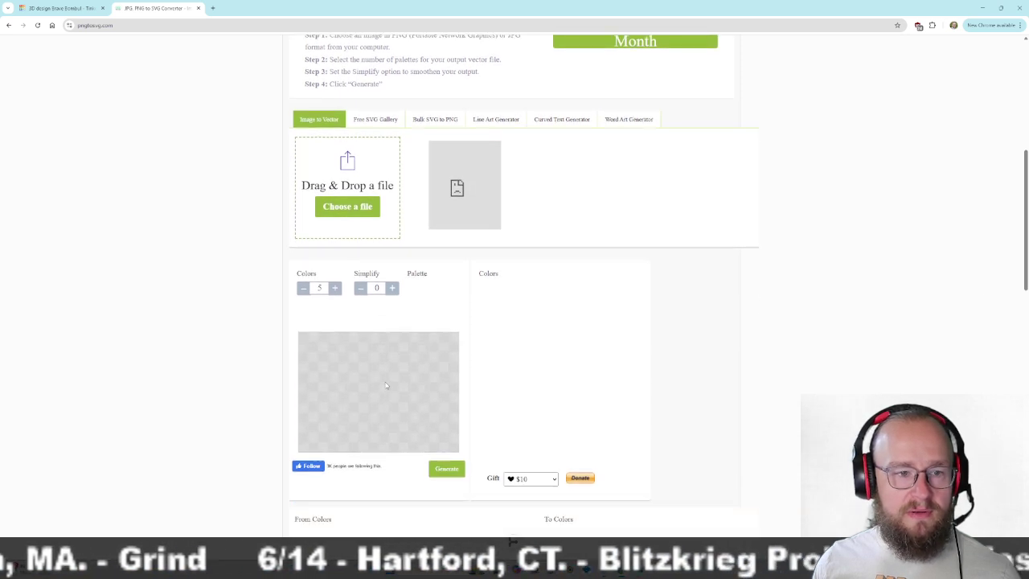
click(348, 207)
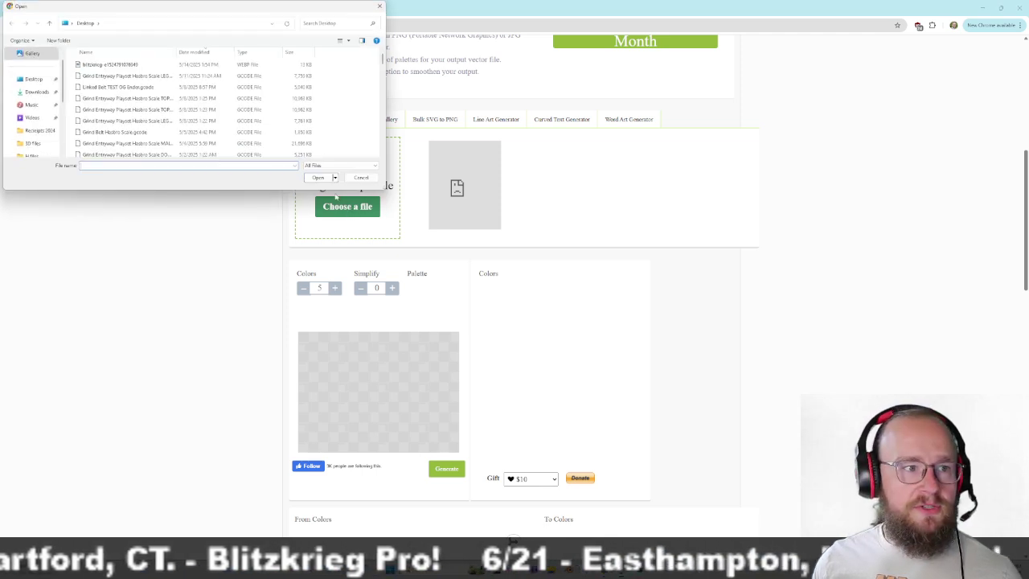
click(109, 65)
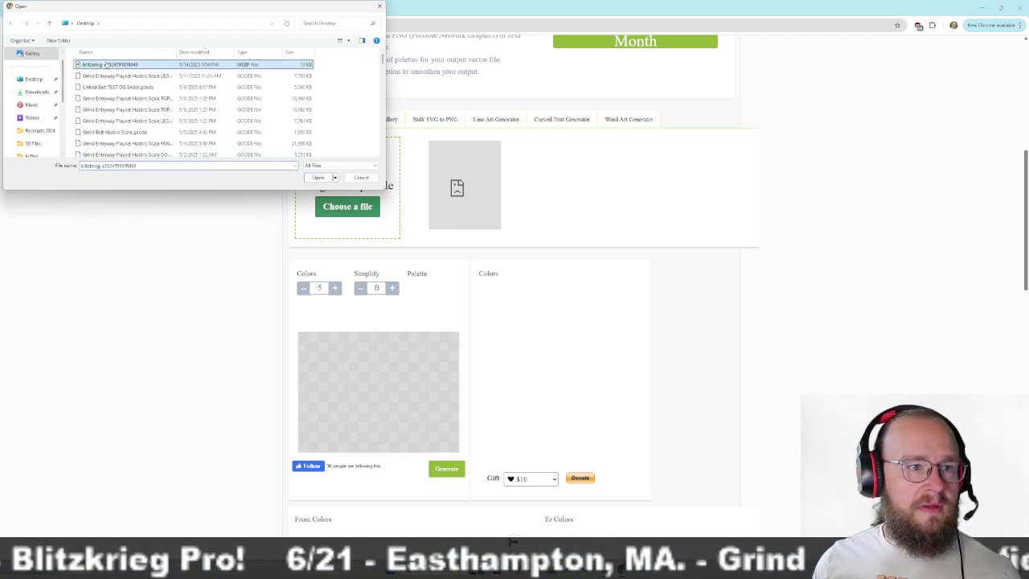
click(379, 7)
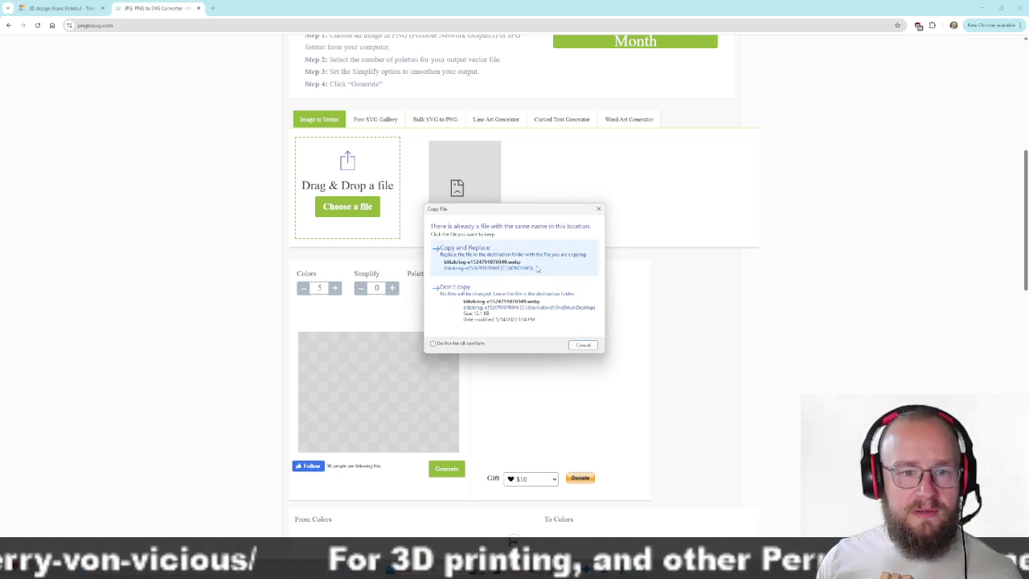
click(598, 209)
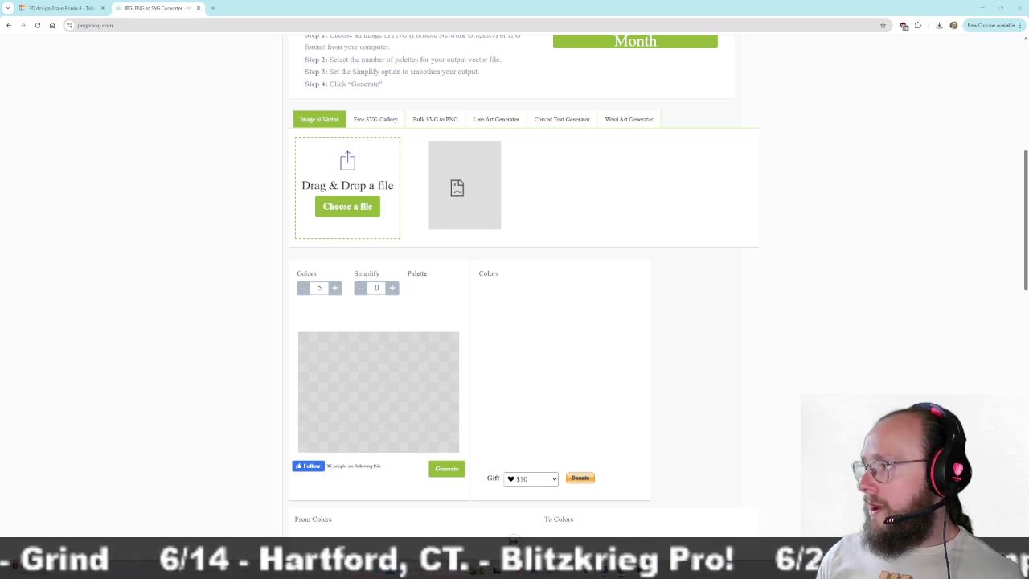
Load the Blitzkrieg Pro logo PNG into the converter, generate a vector with 5 colors and 0 simplification, and download the SVG.
drag(995, 326, 354, 203)
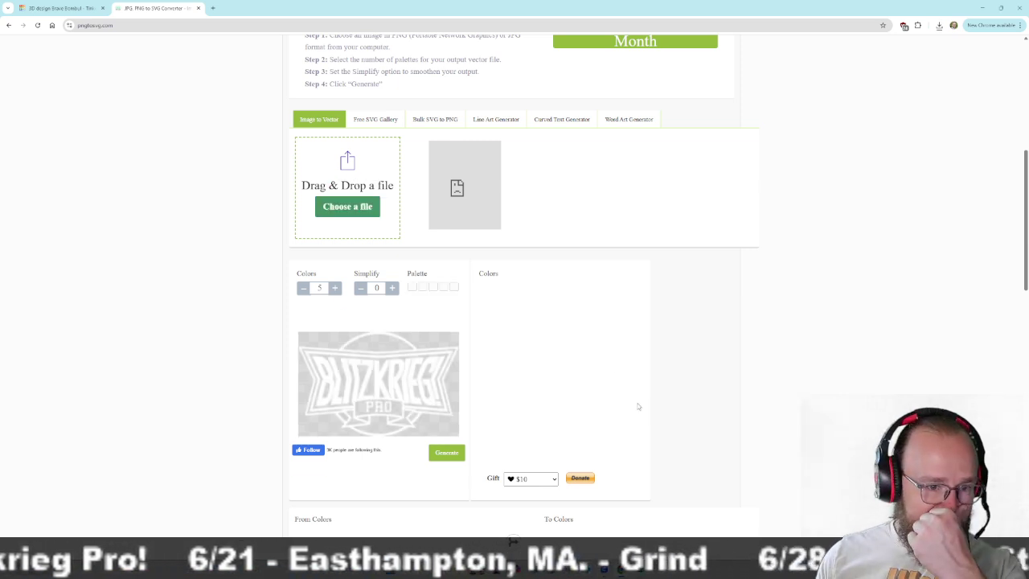
click(447, 455)
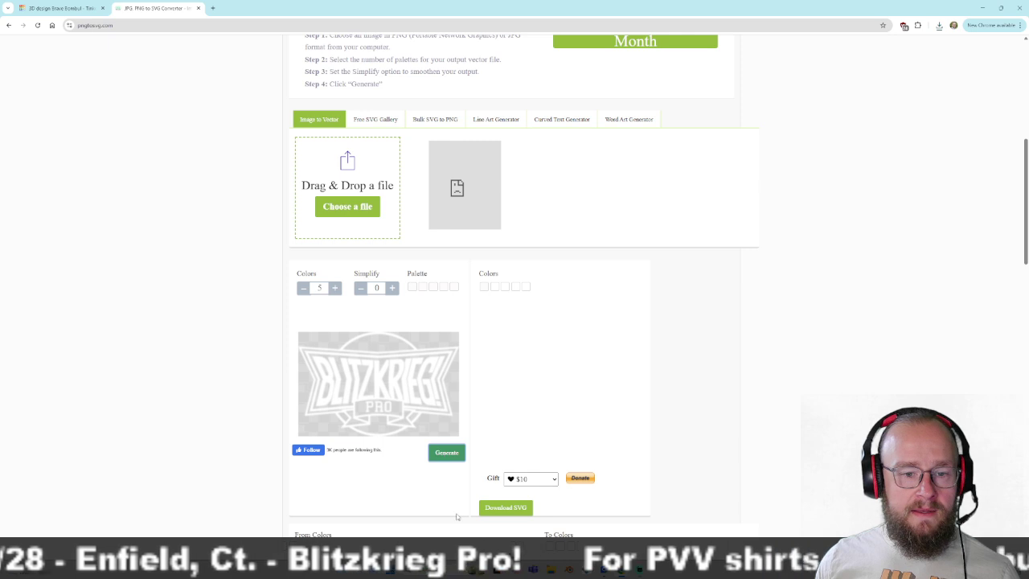
click(501, 510)
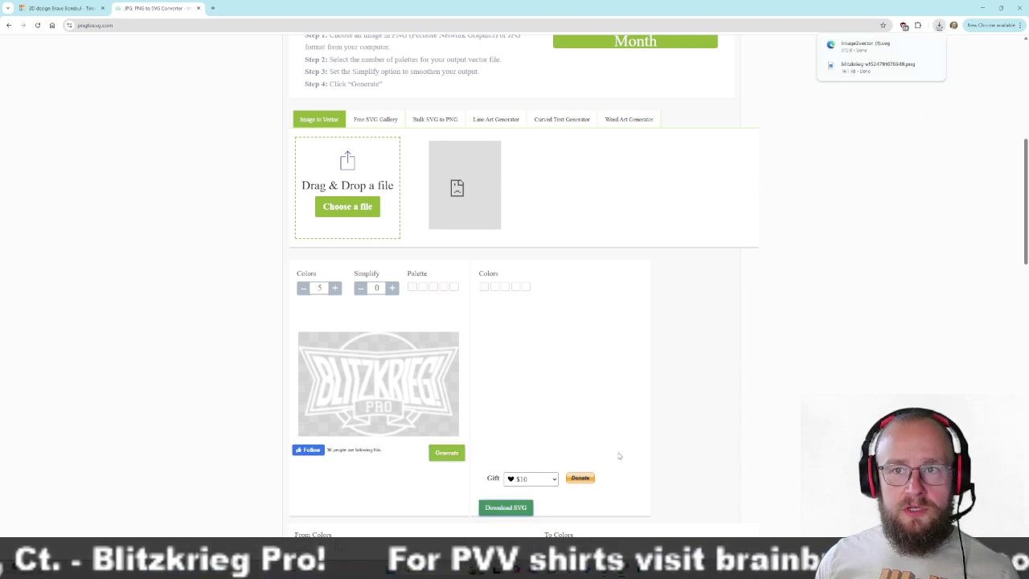
Return to the Tinkercad design and try to import the downloaded image2vector (1).svg centered on the artboard at 100% scale.
click(30, 6)
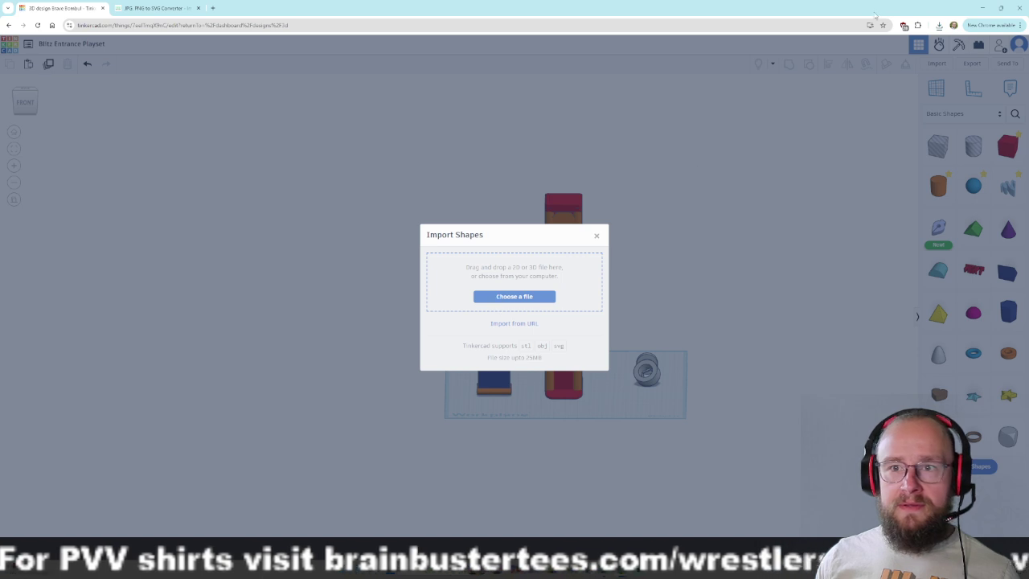
click(940, 25)
drag(865, 61, 491, 272)
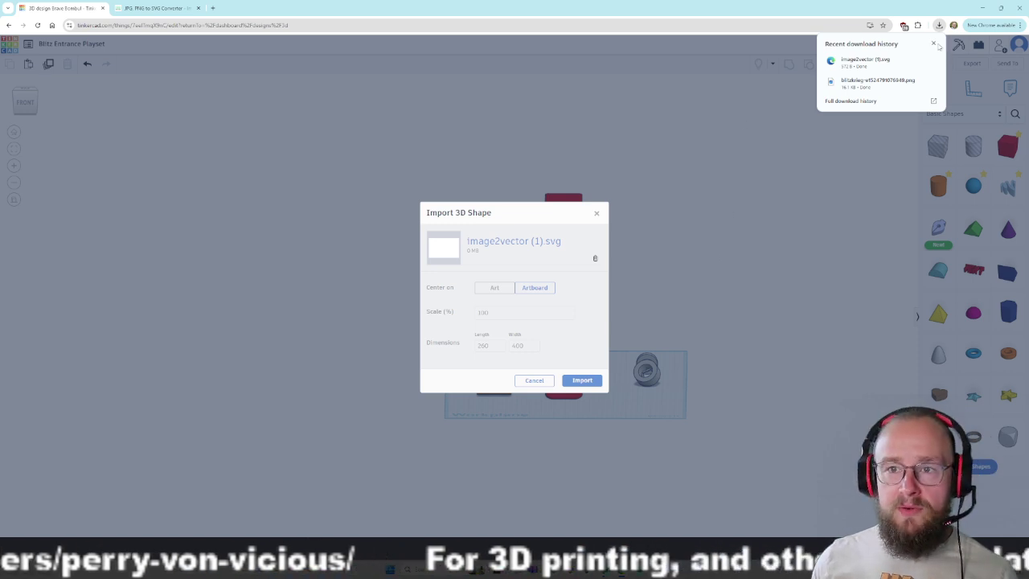
click(935, 44)
click(582, 380)
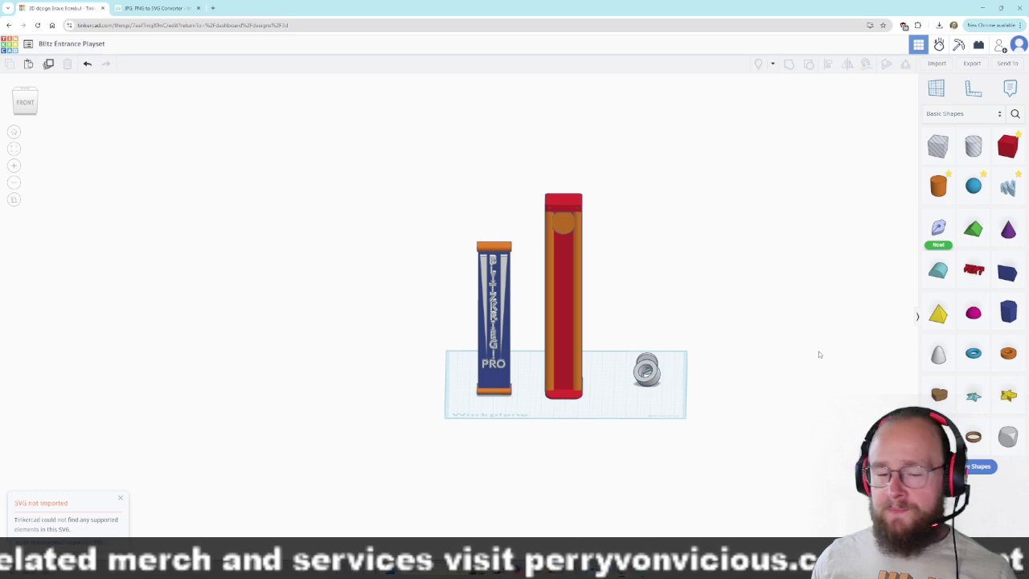
click(120, 499)
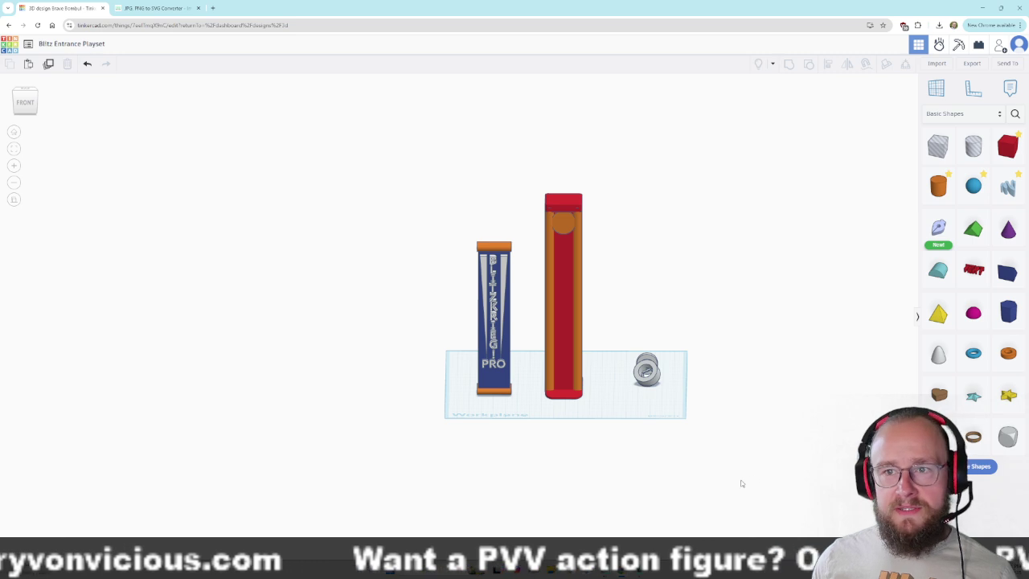
Try importing image2vector (1).svg again by choosing it from the Downloads folder, keeping the default import settings.
click(936, 65)
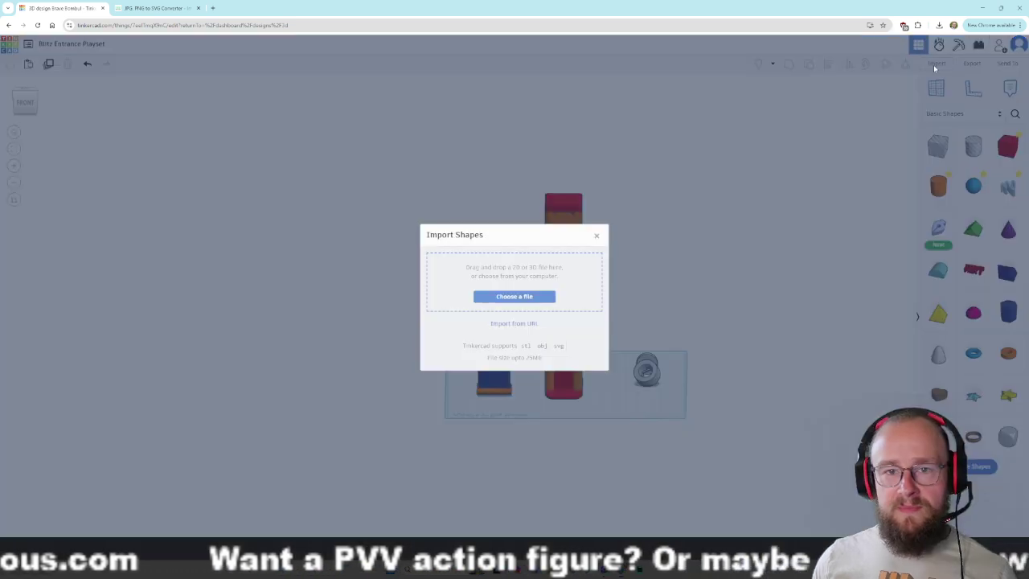
click(514, 297)
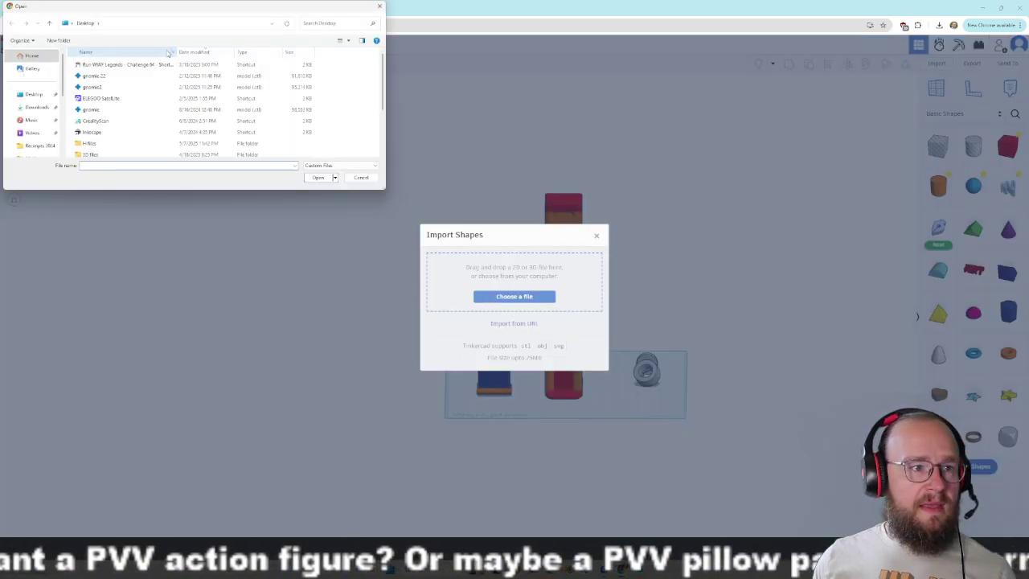
click(36, 107)
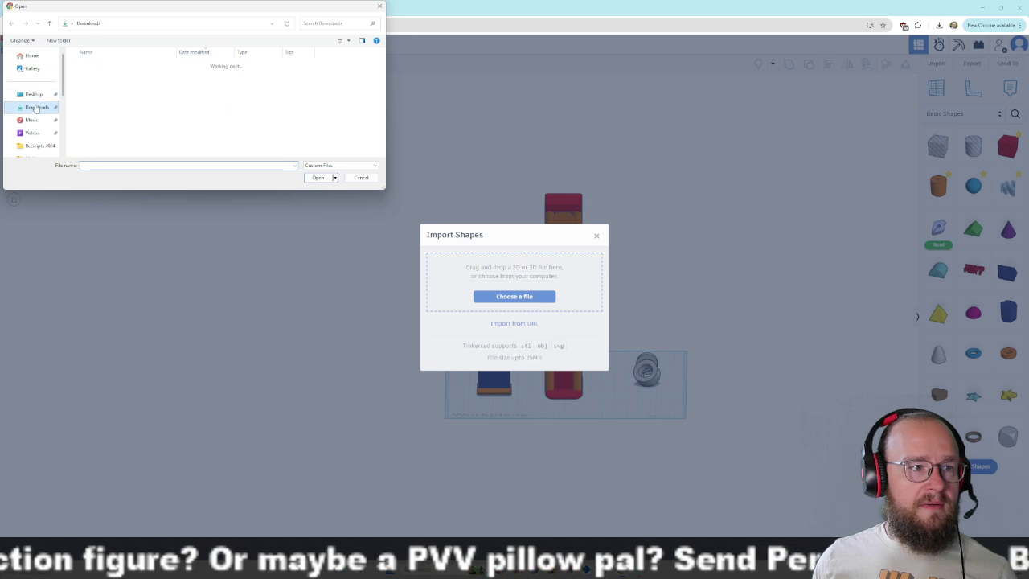
click(93, 76)
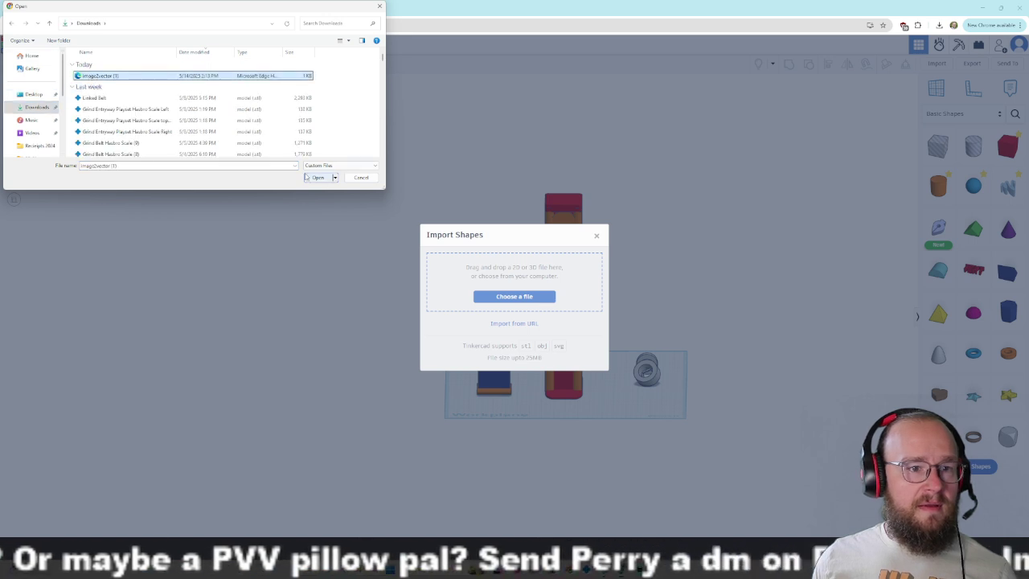
click(318, 177)
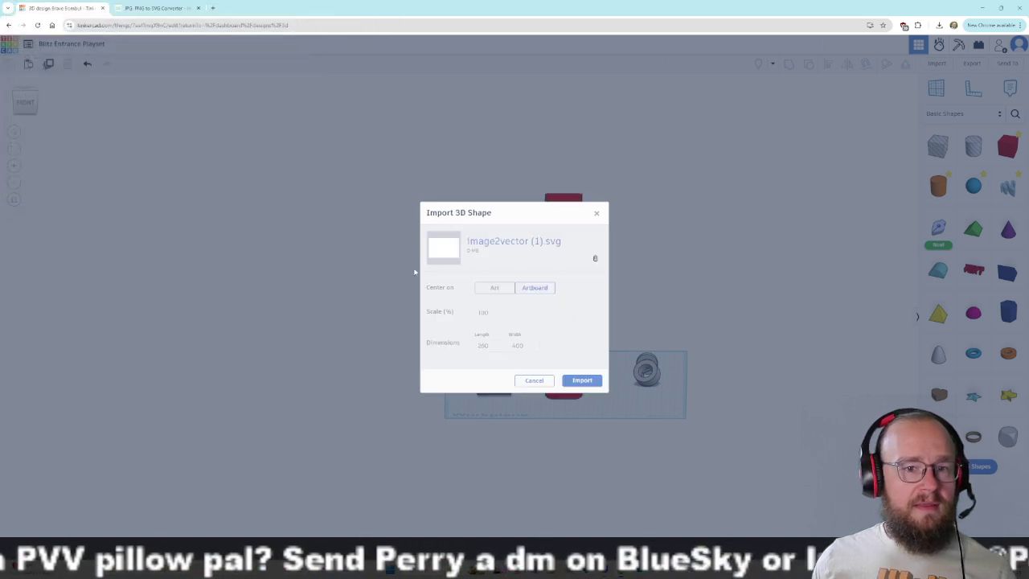
click(589, 383)
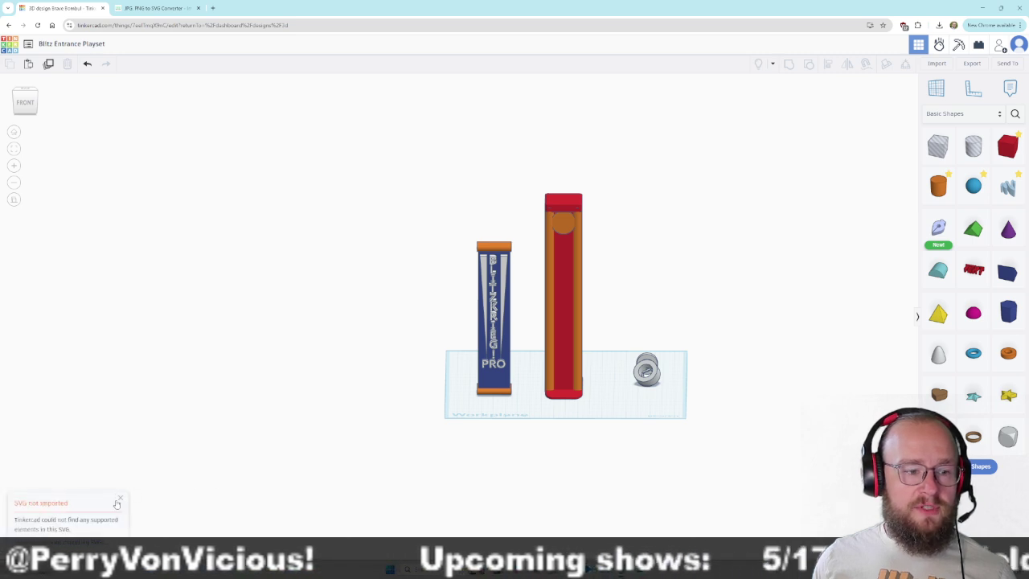
click(117, 503)
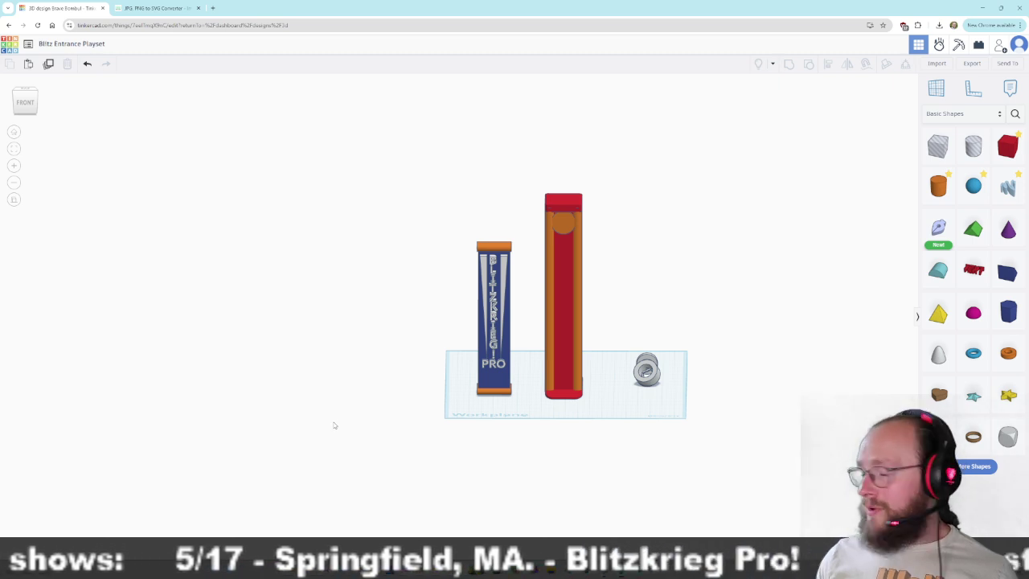
scroll(335, 425, up, 5)
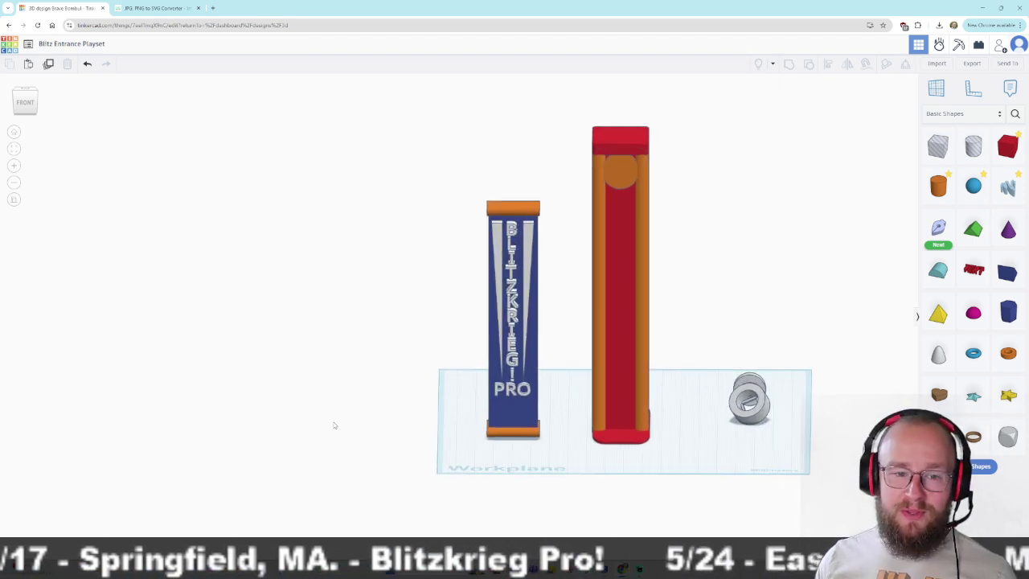
Try importing image2vector (1).svg from Downloads again, switching the centering between art and artboard.
right_drag(334, 425, 332, 393)
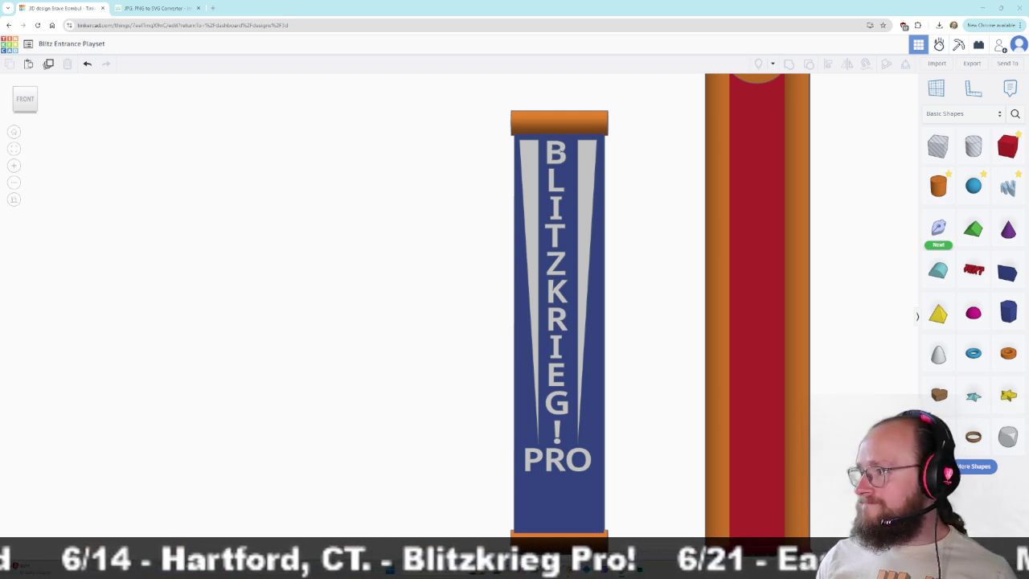
click(937, 64)
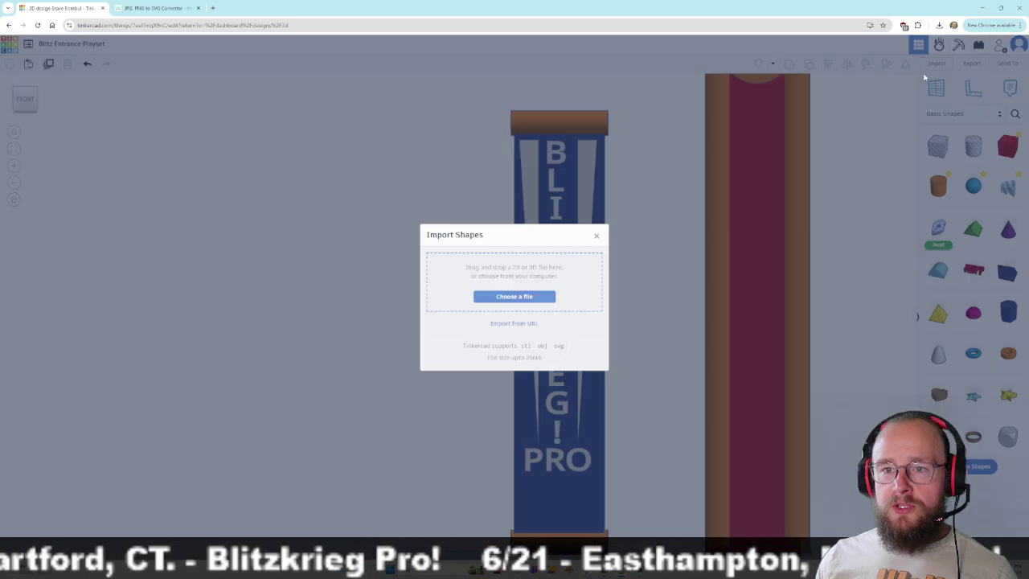
click(489, 296)
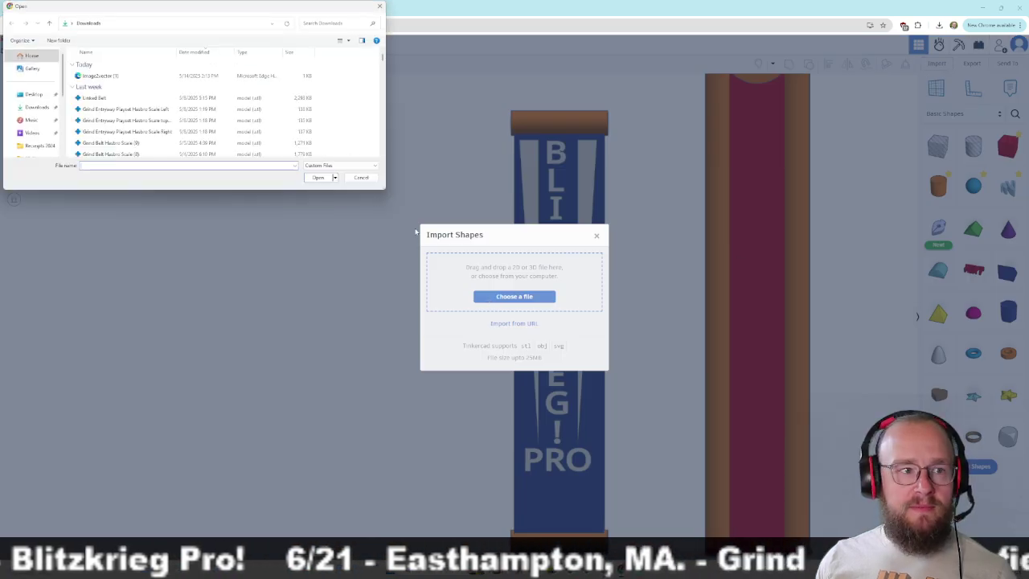
click(97, 76)
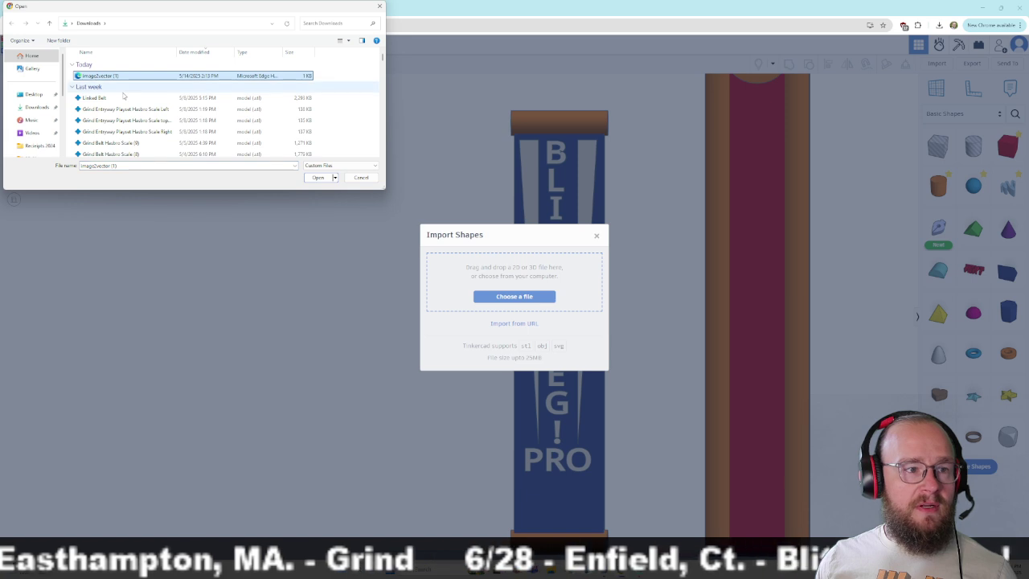
click(318, 177)
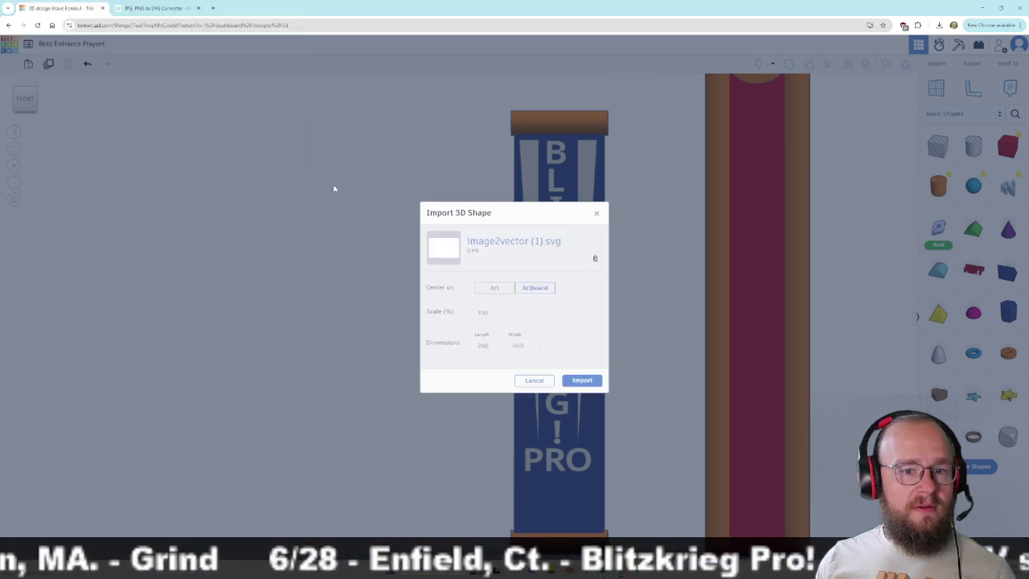
click(491, 292)
click(532, 296)
click(489, 287)
click(532, 290)
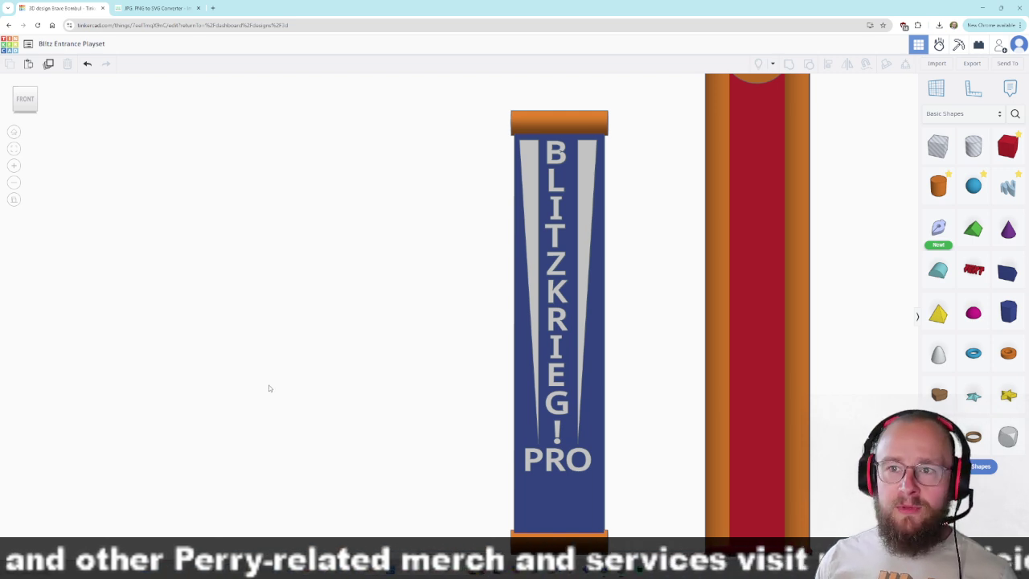
Select the banner's lettering and stripes without the blue panel, lower them, and stretch them to 106 mm tall.
scroll(273, 391, down, 3)
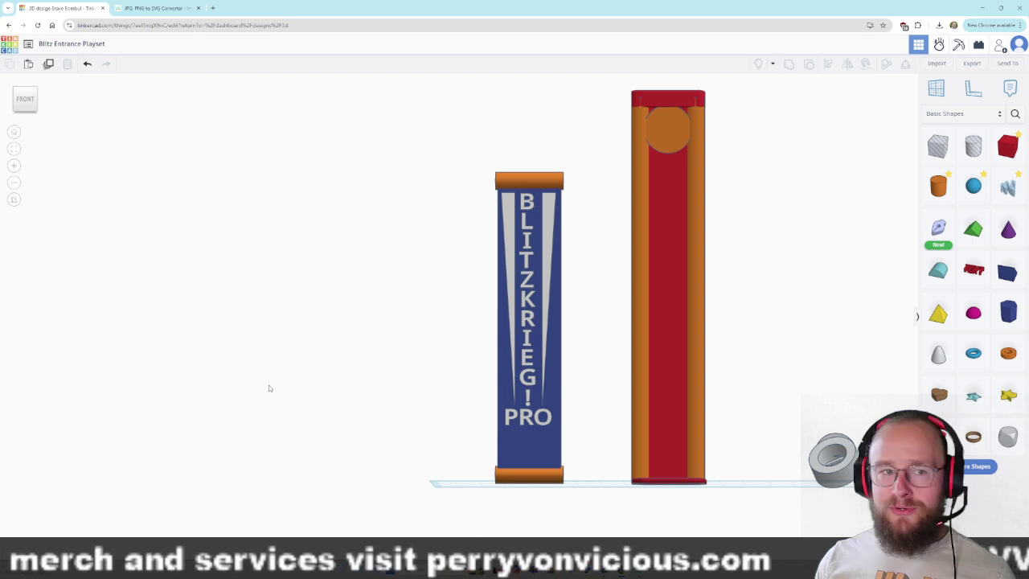
mouse_move(316, 344)
right_down()
mouse_move(298, 439)
mouse_move(311, 436)
mouse_move(320, 395)
mouse_move(314, 351)
right_up()
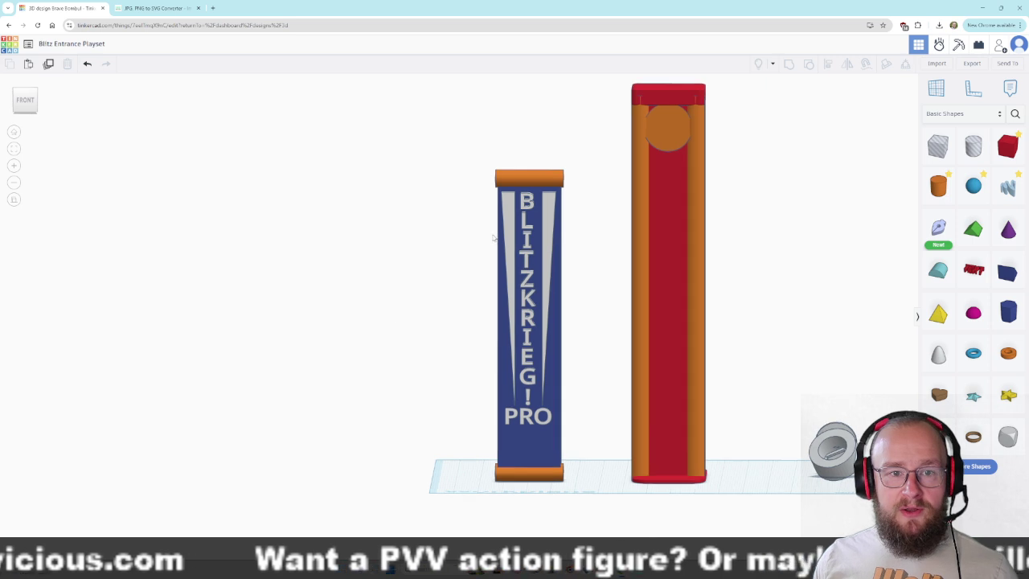
drag(555, 203, 579, 438)
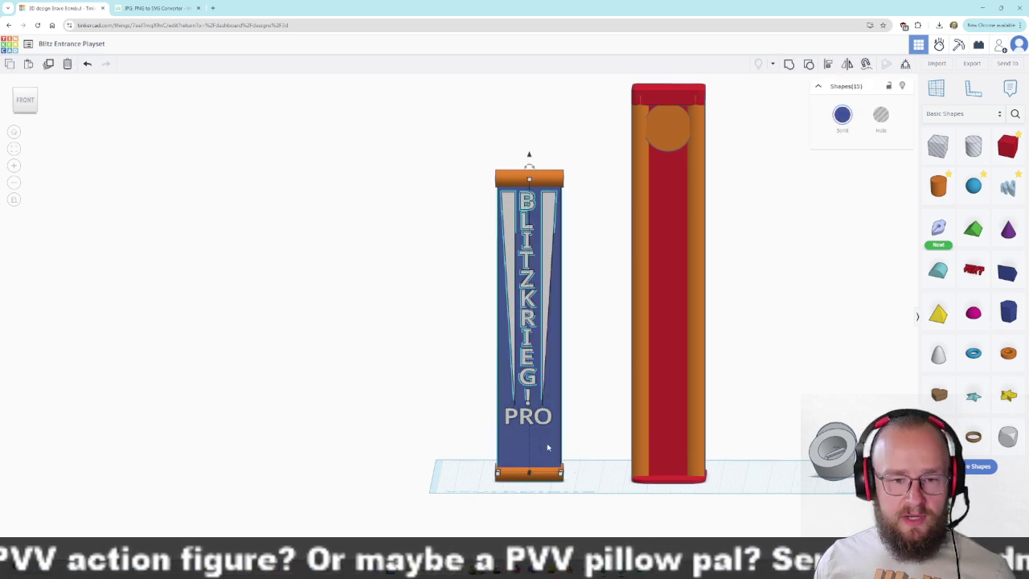
shift+click(548, 448)
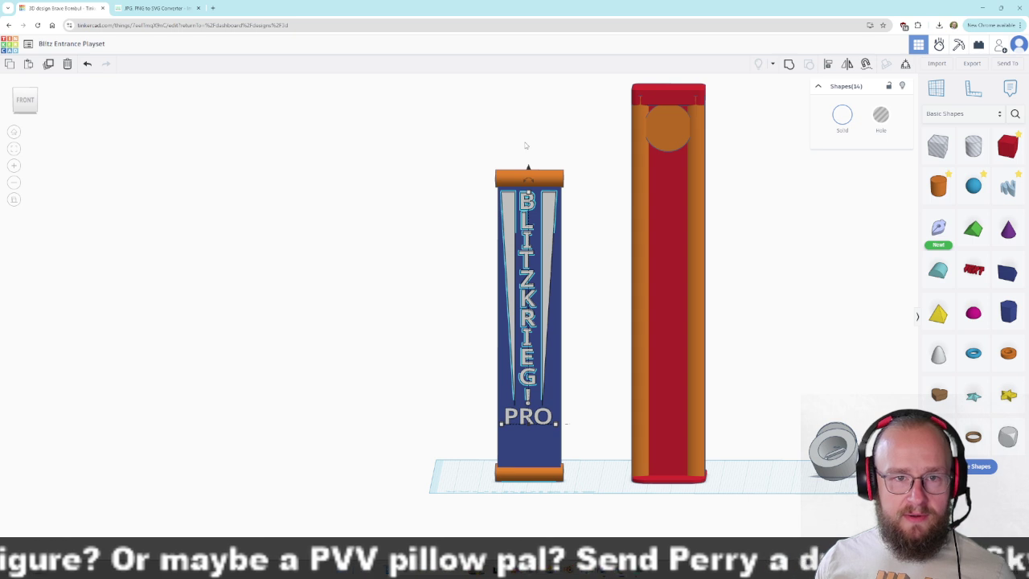
drag(528, 168, 528, 195)
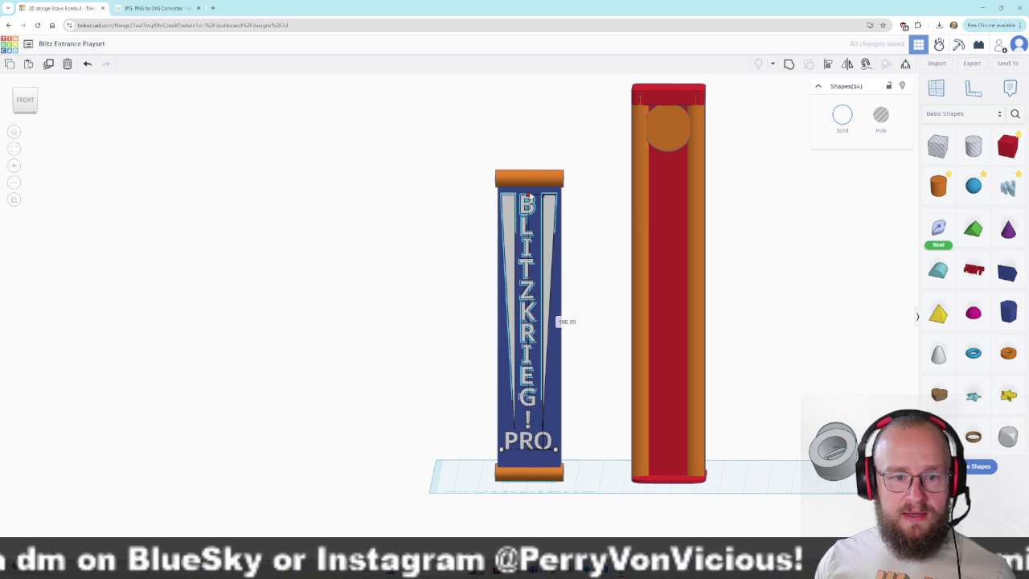
click(607, 272)
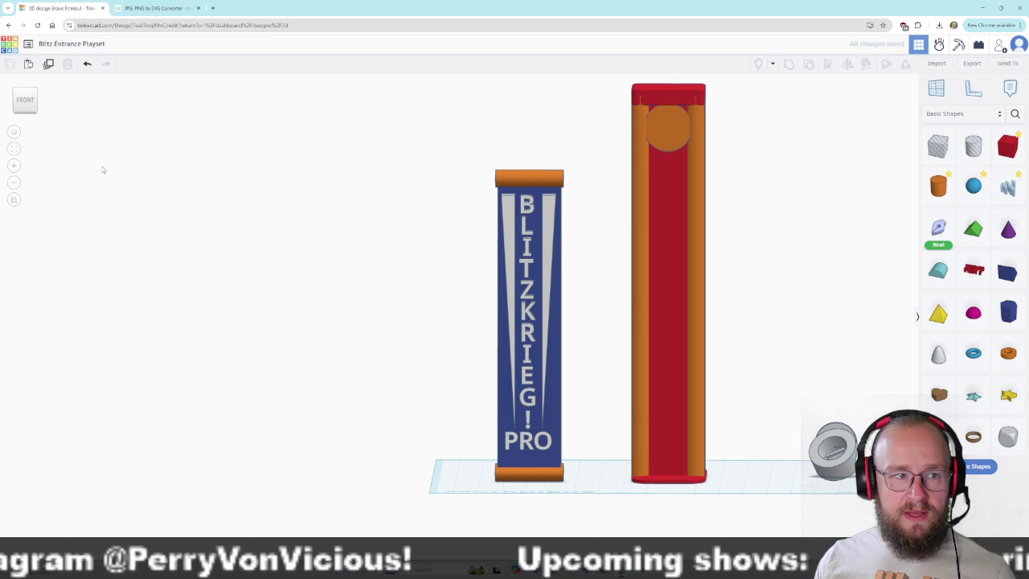
Shift the letter B slightly sideways to line it up with the letters beneath it.
click(30, 99)
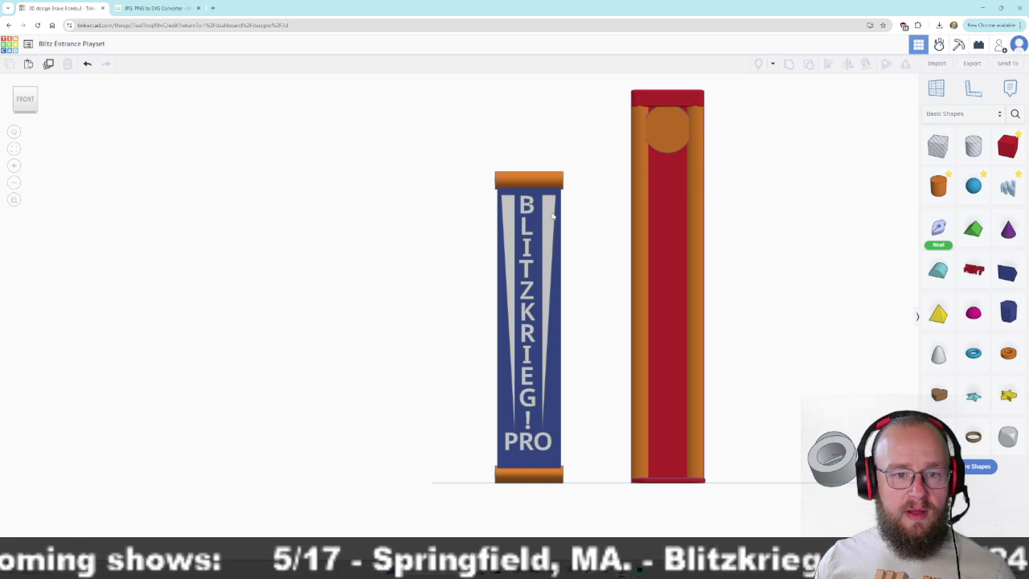
click(525, 206)
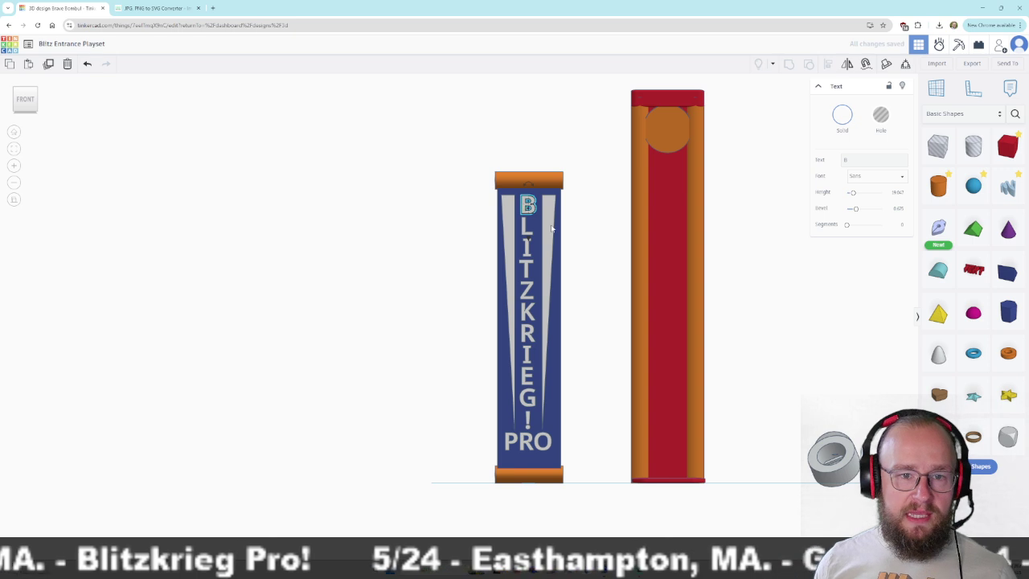
click(612, 279)
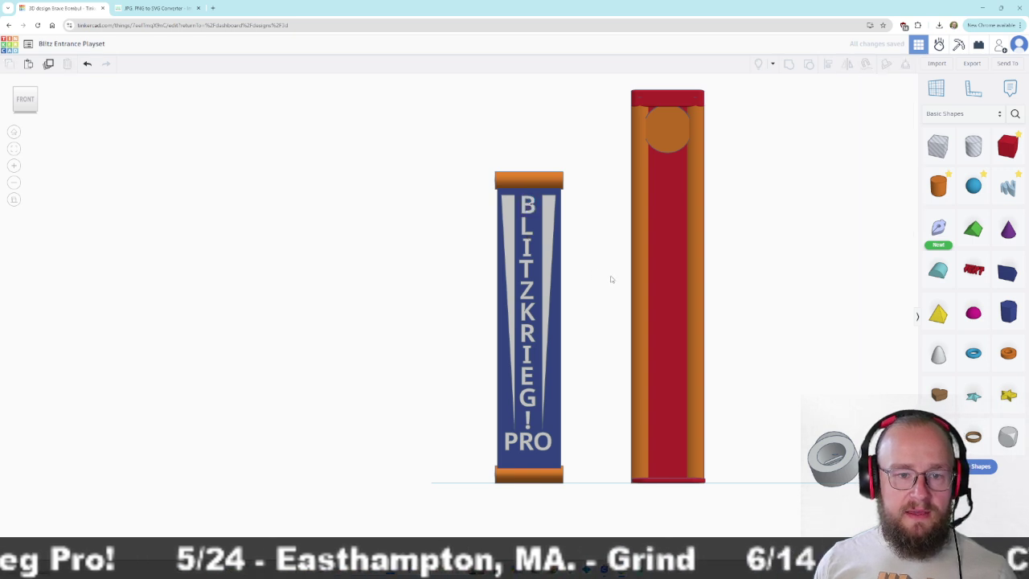
right_drag(611, 279, 485, 255)
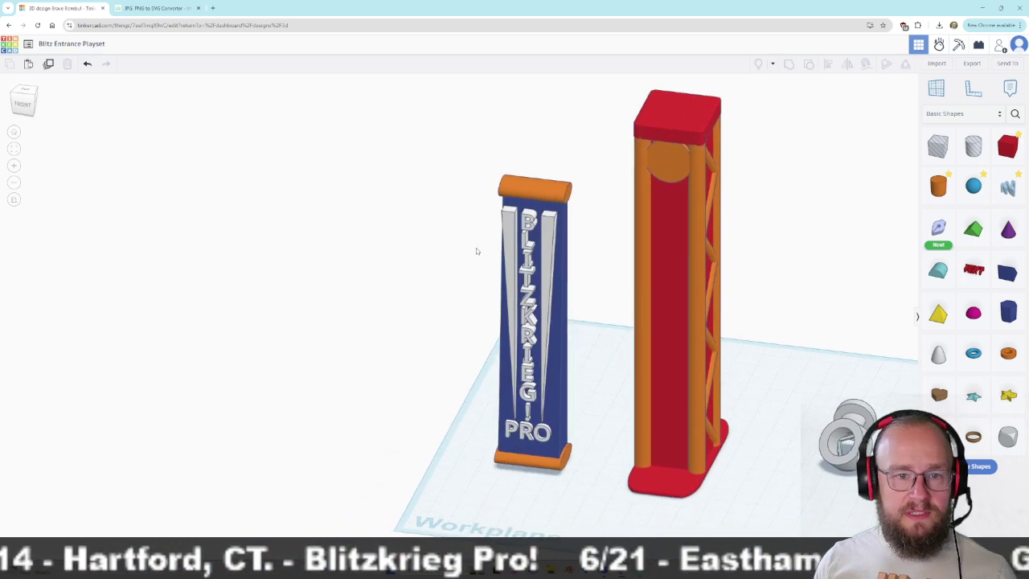
drag(580, 251, 575, 441)
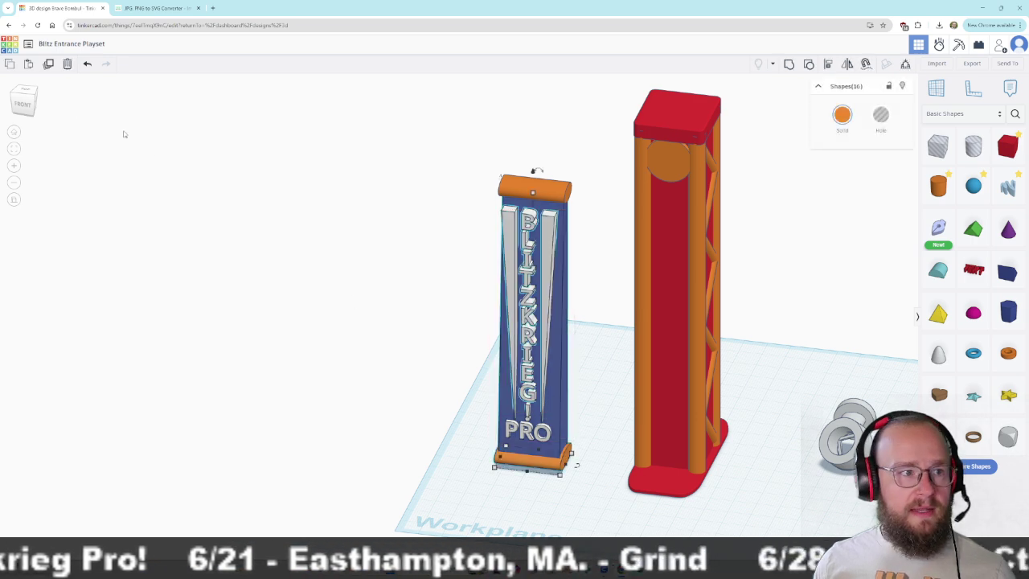
click(32, 106)
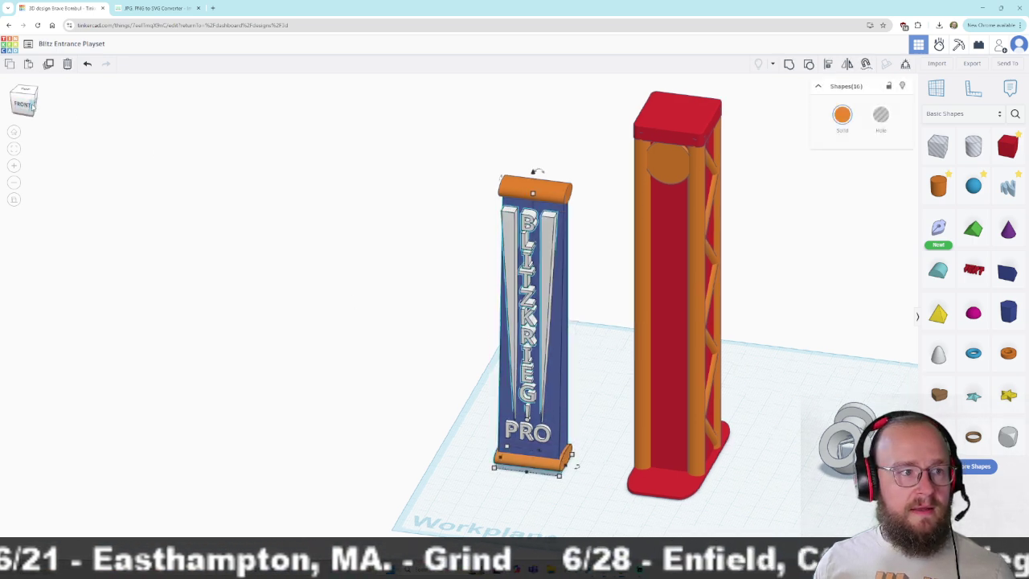
click(34, 106)
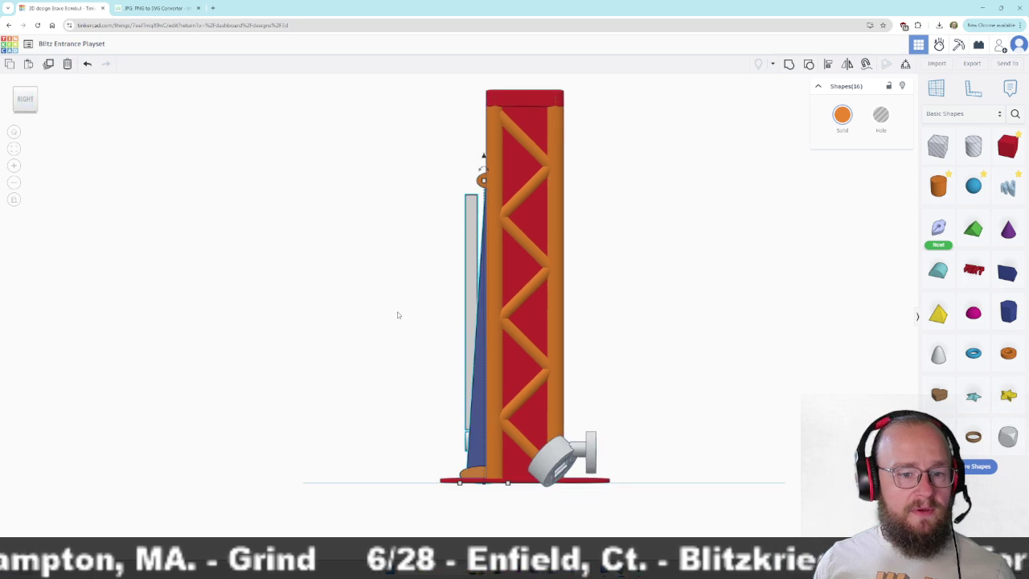
right_drag(411, 322, 471, 503)
drag(468, 500, 458, 497)
key(ctrl+z)
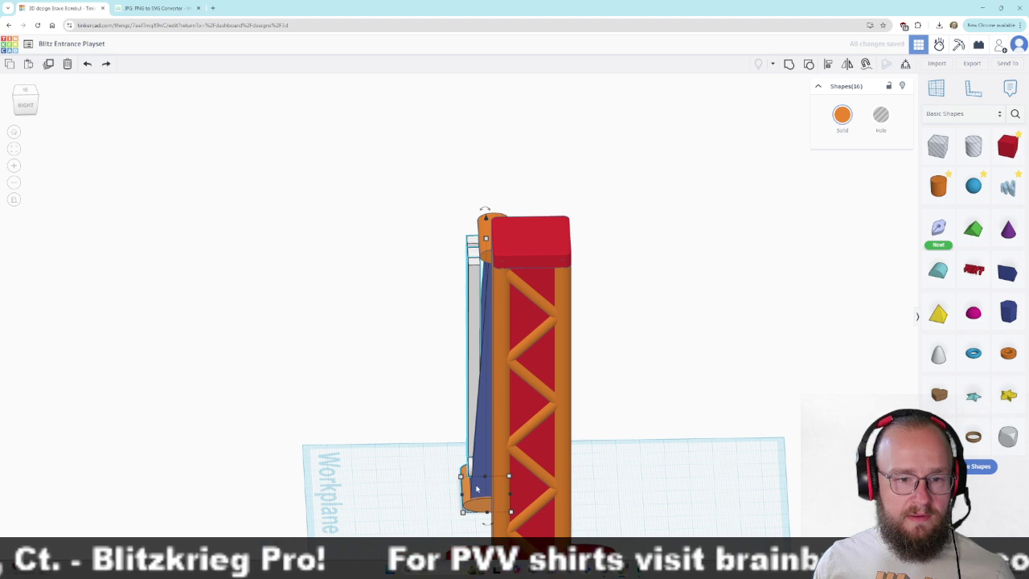
click(361, 469)
Select only the banner's lettering and stripes and stretch their depth forward to about 7.2 mm.
right_drag(361, 469, 563, 442)
drag(455, 212, 573, 448)
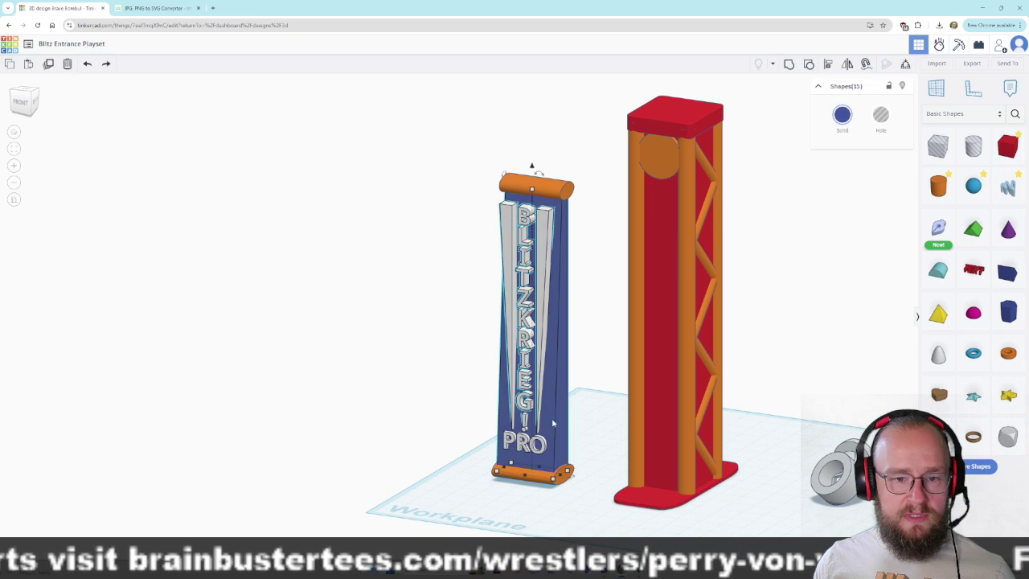
shift+click(557, 423)
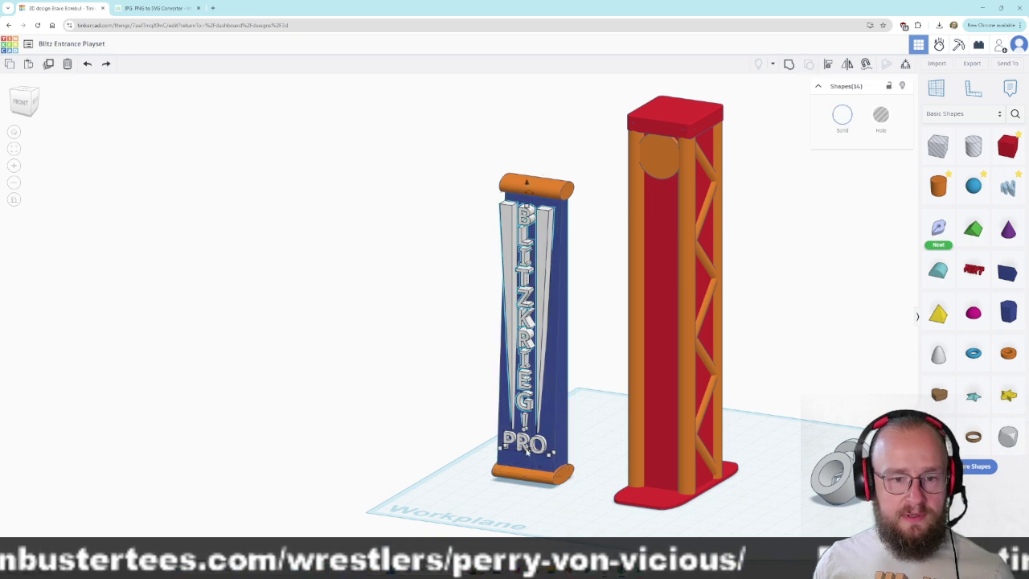
drag(523, 454, 524, 453)
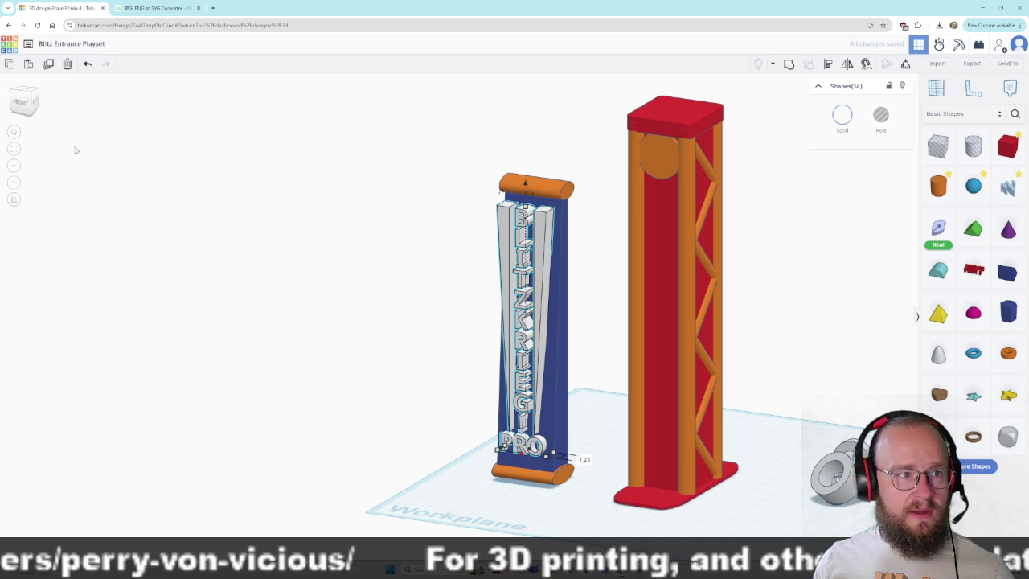
Tilt the lettering and stripes by 4° in side view to match the slope of the blue panel.
drag(16, 95, 44, 108)
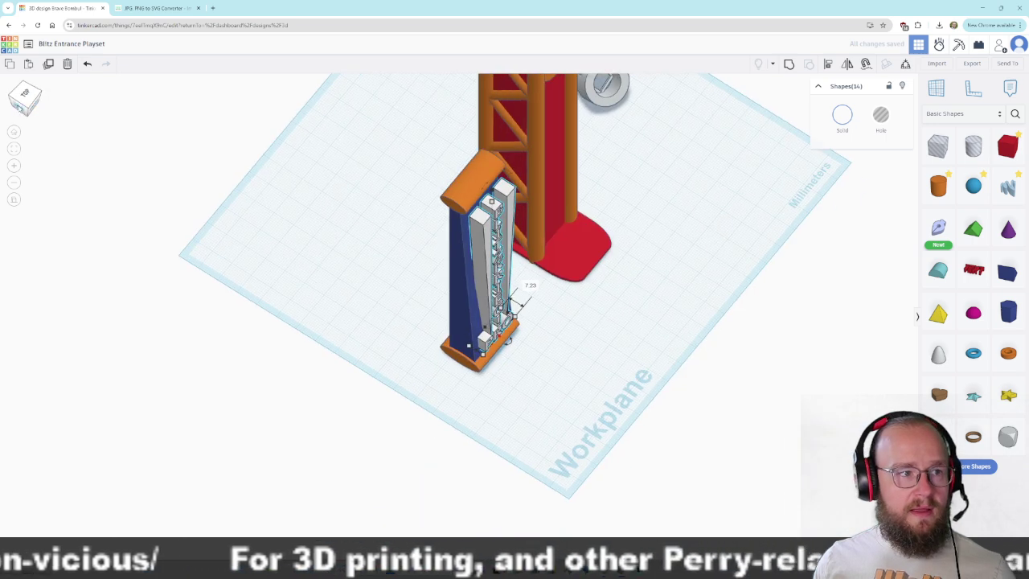
click(19, 101)
mouse_move(449, 185)
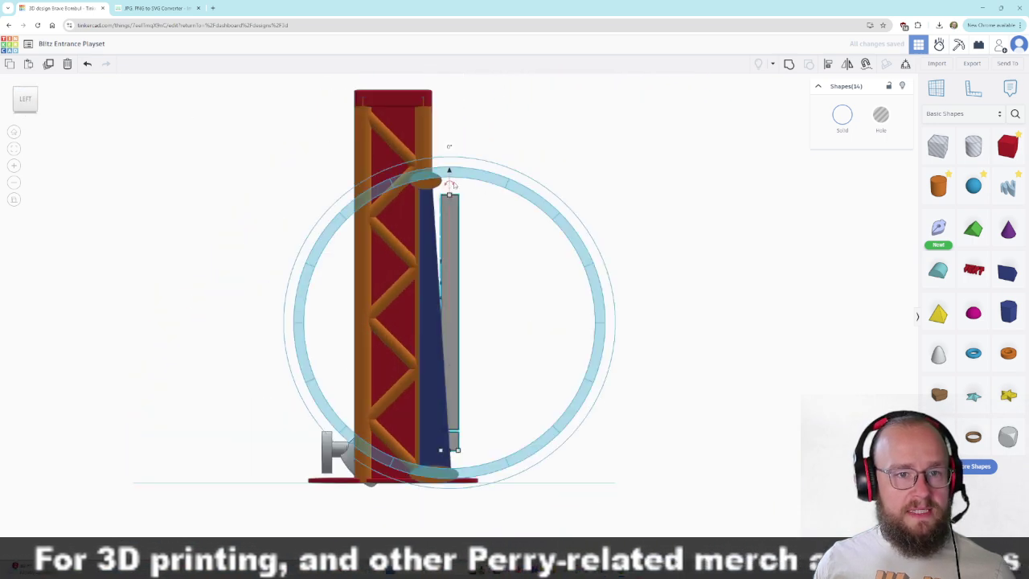
drag(449, 185, 438, 121)
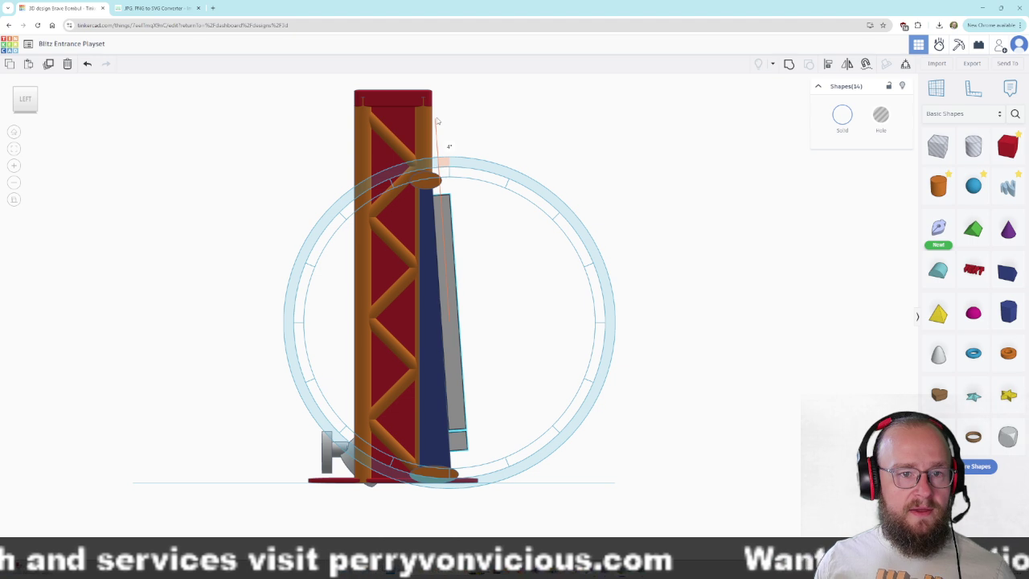
drag(438, 121, 438, 120)
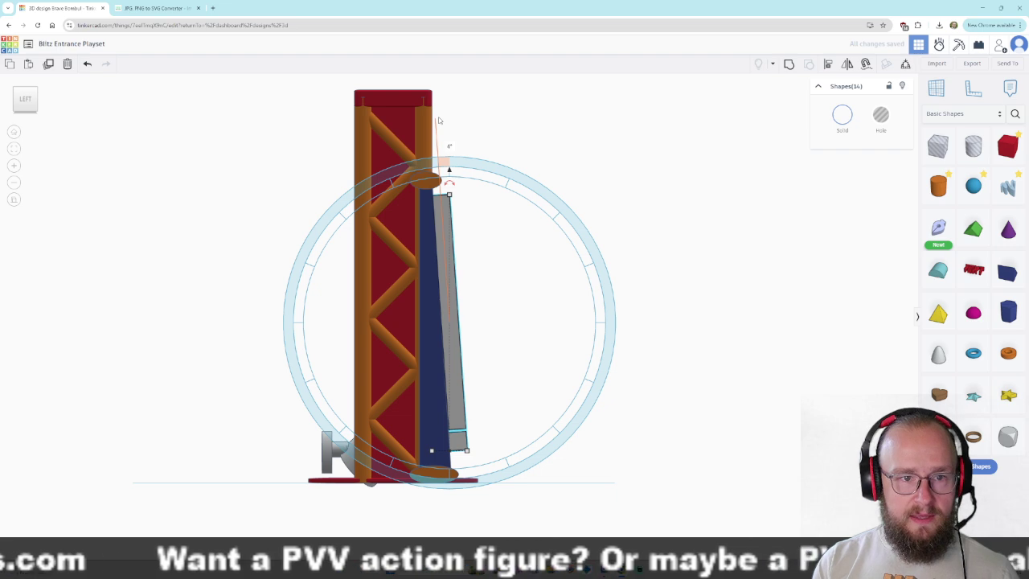
Move the tilted lettering and stripes back into the sloped face of the blue panel.
key(Left)
key(Left)
key(Left)
key(Left)
key(Left)
key(Left)
key(Left)
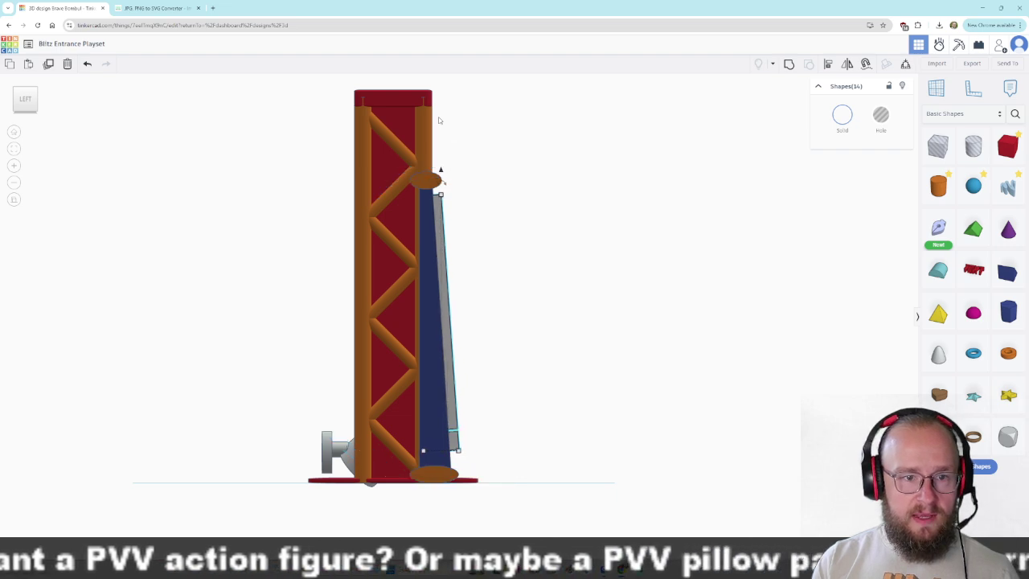
Lower the lettering and stripes to 12 mm above the workplane and fine-tune their tilt against the blue panel.
right_drag(597, 354, 466, 380)
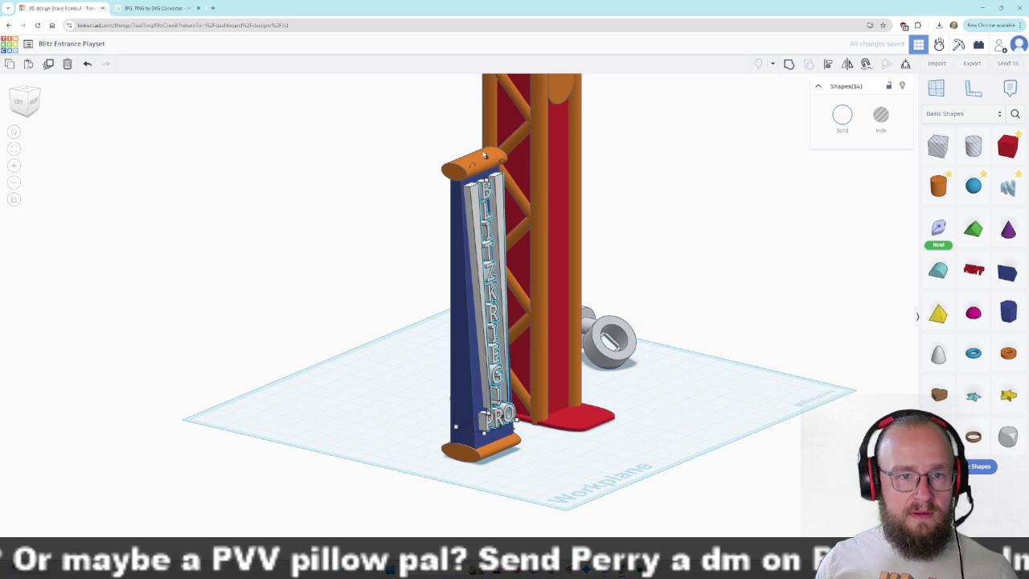
drag(487, 156, 488, 162)
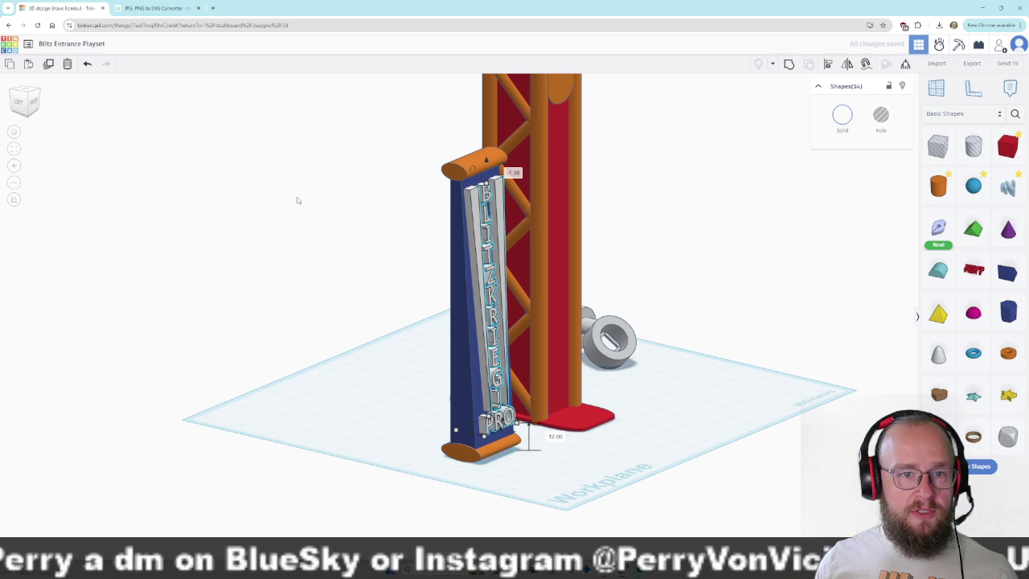
drag(502, 164, 505, 124)
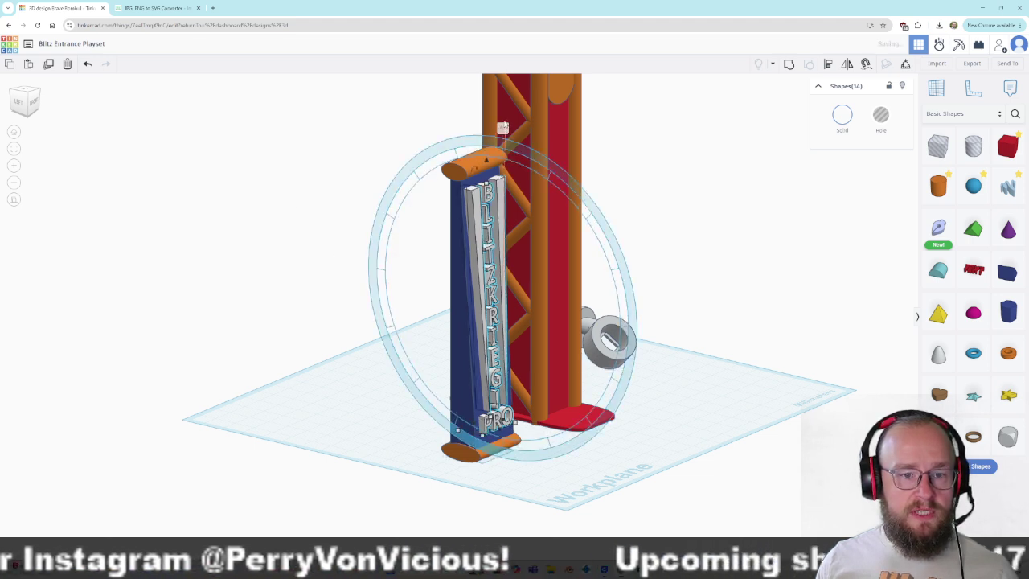
click(21, 101)
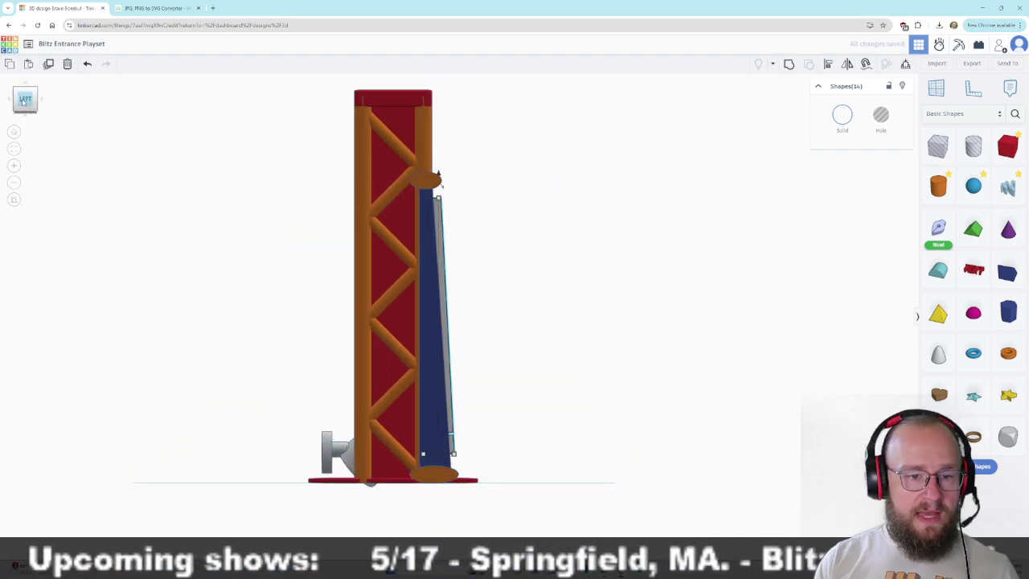
click(620, 238)
right_drag(623, 238, 352, 271)
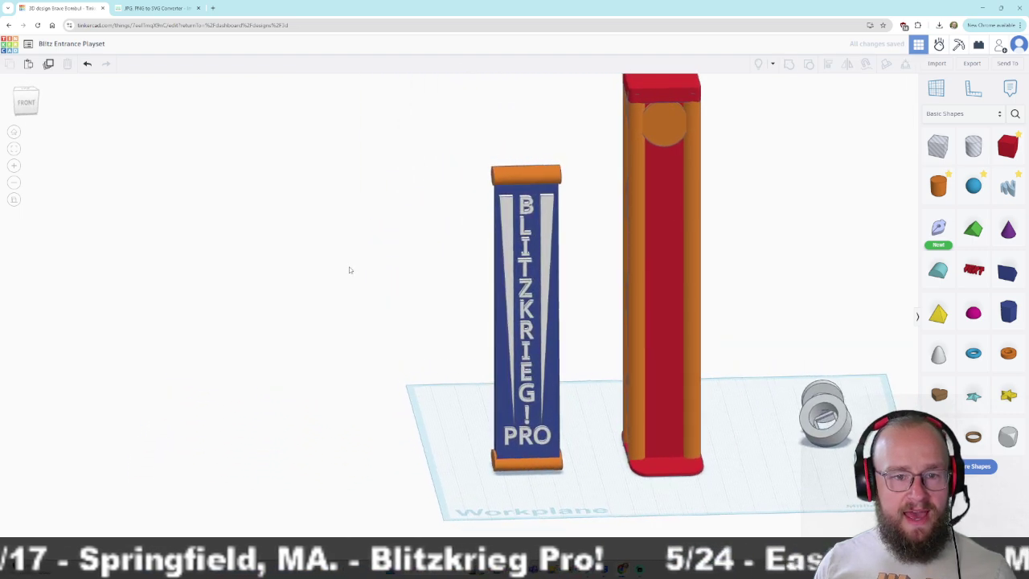
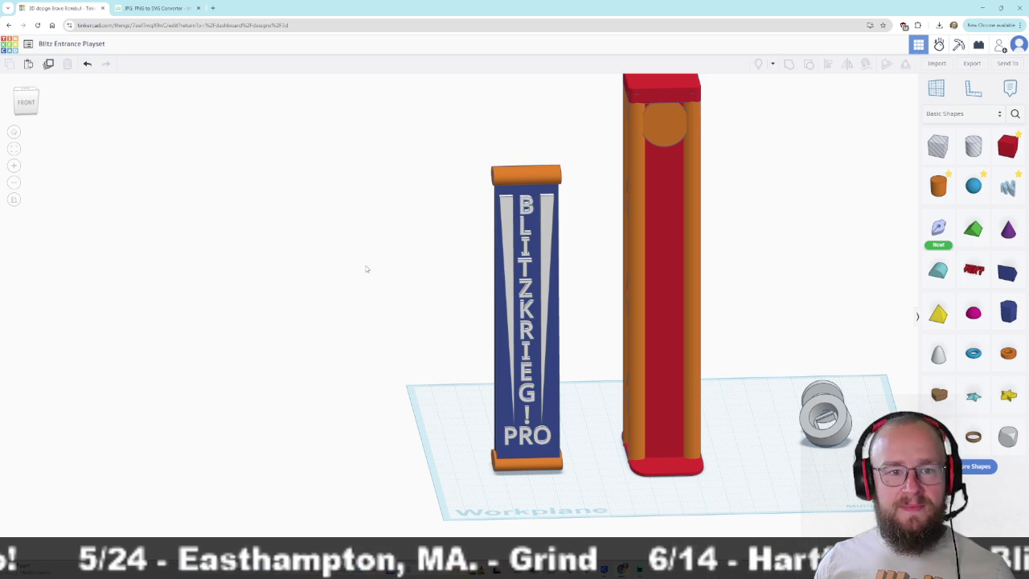
drag(24, 106, 31, 107)
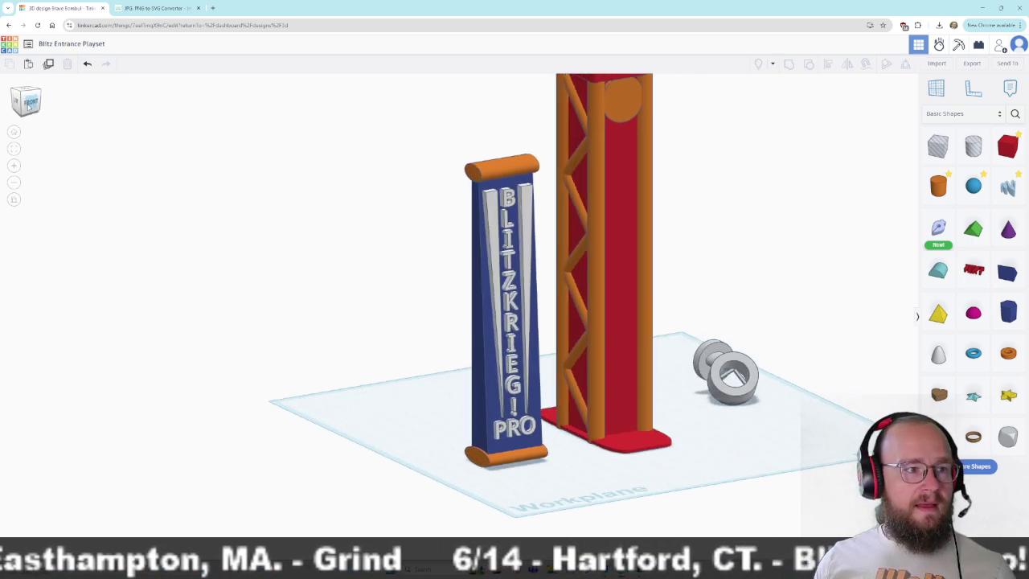
Select the complete banner and slide it sideways in front view until it is centred in front of the tower.
click(17, 103)
right_drag(226, 212, 363, 237)
right_drag(569, 223, 529, 286)
drag(386, 223, 486, 275)
right_drag(486, 275, 303, 193)
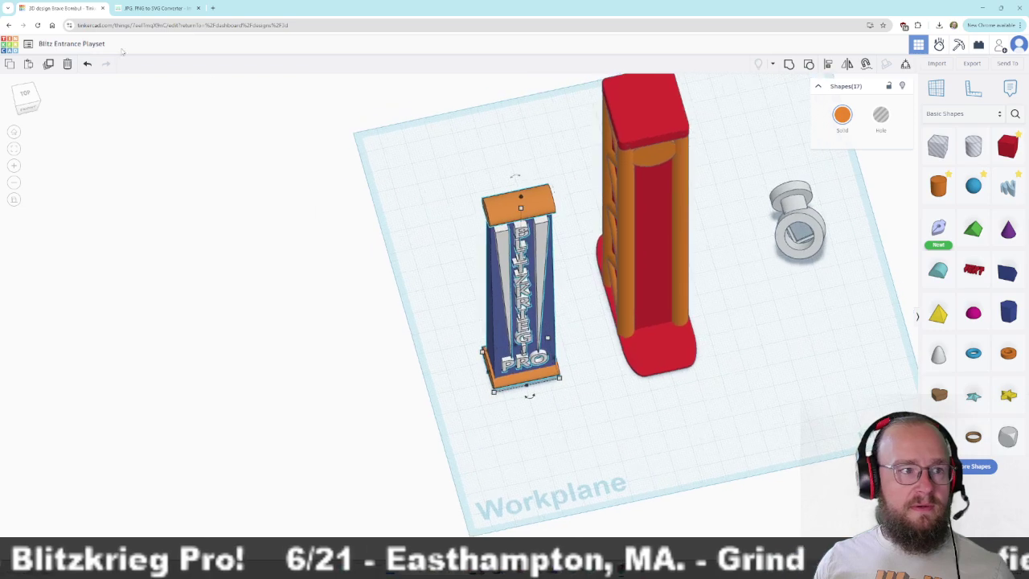
click(27, 109)
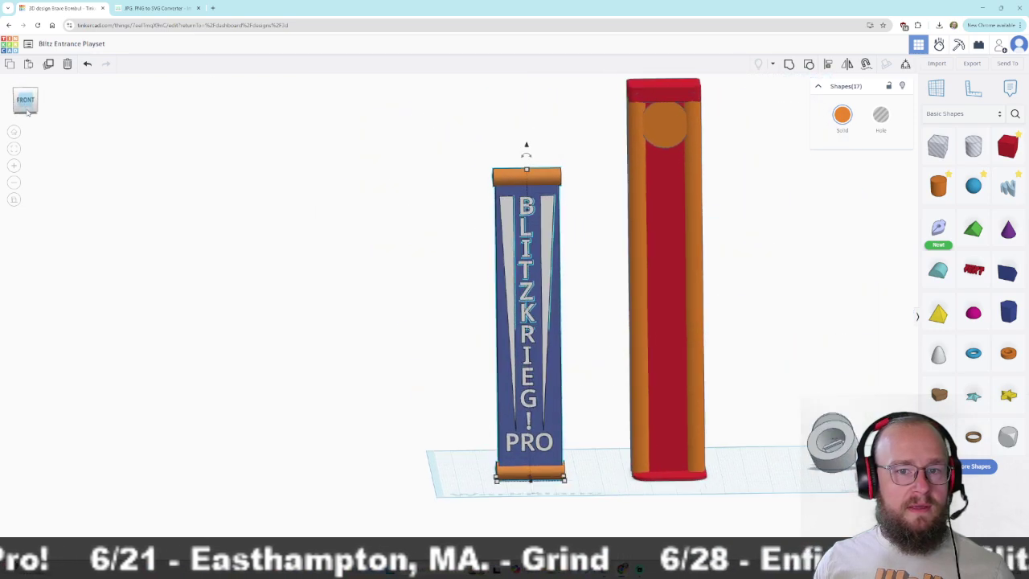
key(Right)
key(Right)
key(Right)
key(Right)
key(Right)
key(Right)
key(Right)
key(Right)
key(Right)
key(Right)
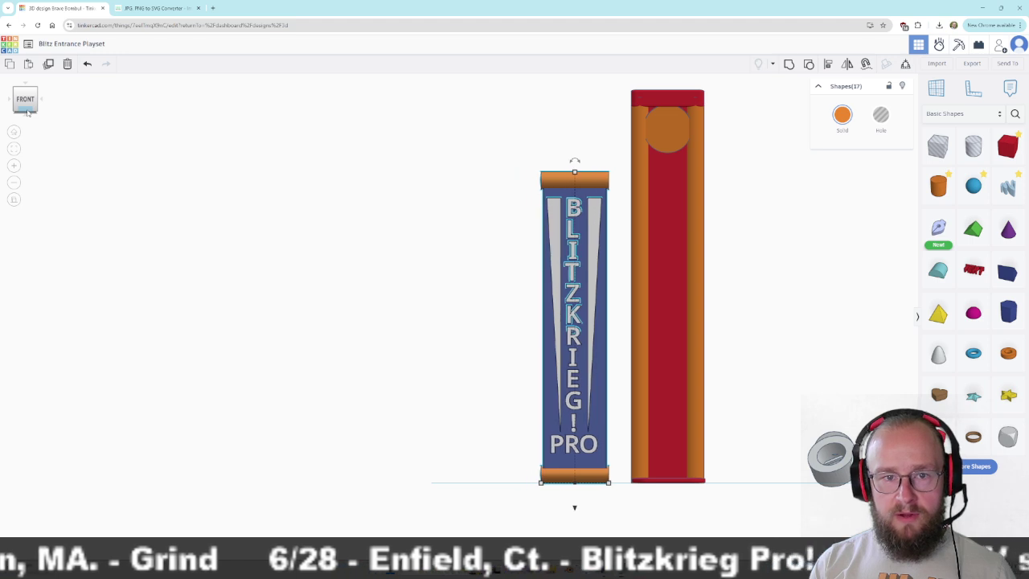
key(Right)
key(Right)
key(Right)
key(Right)
key(Right)
key(Right)
key(Right)
key(Right)
key(Right)
key(Right)
key(Right)
key(Right)
key(Right)
key(Right)
key(Right)
key(Right)
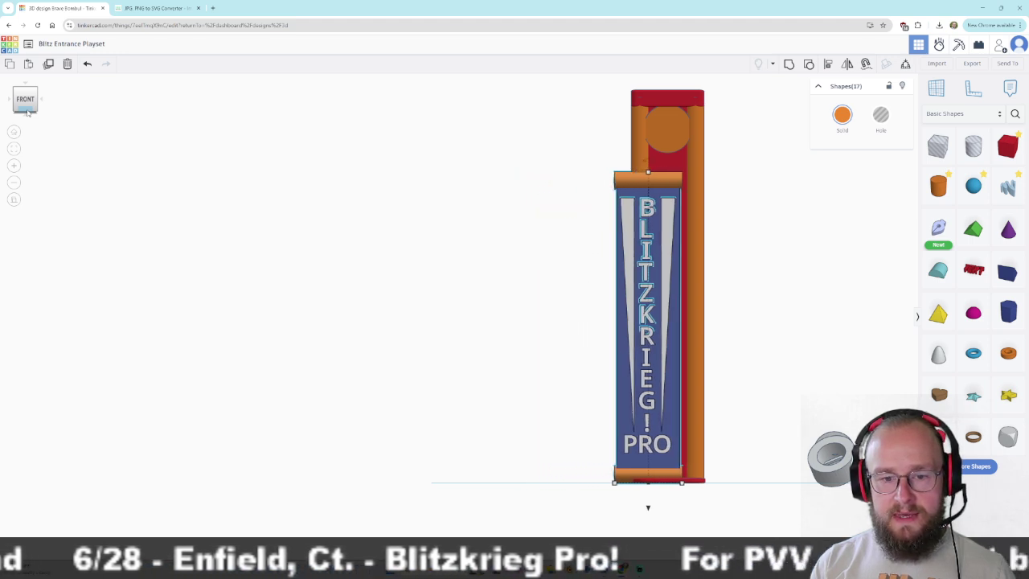
key(Right)
key(Right)
key(Right)
key(Right)
key(Right)
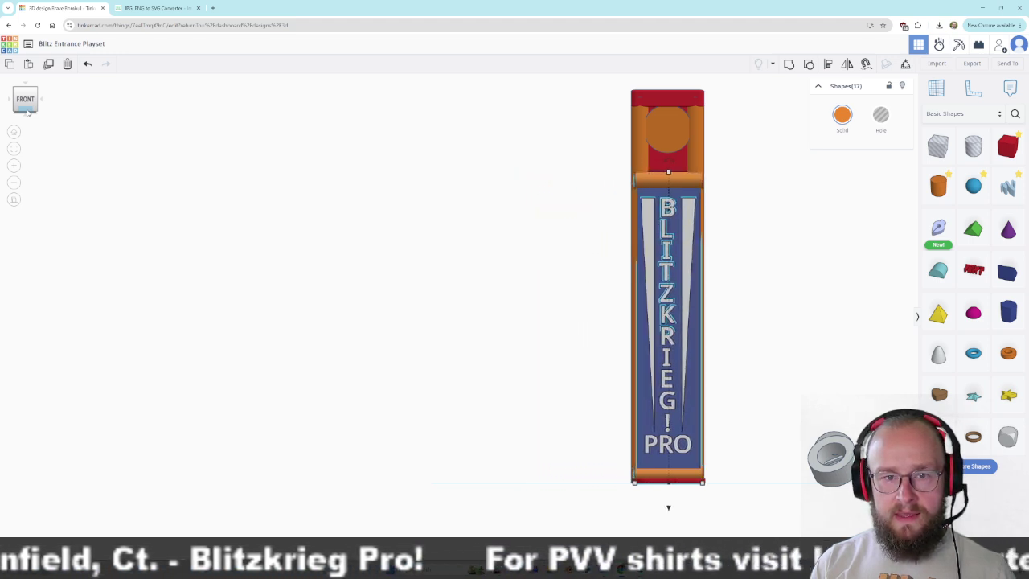
key(Left)
key(Right)
key(Left)
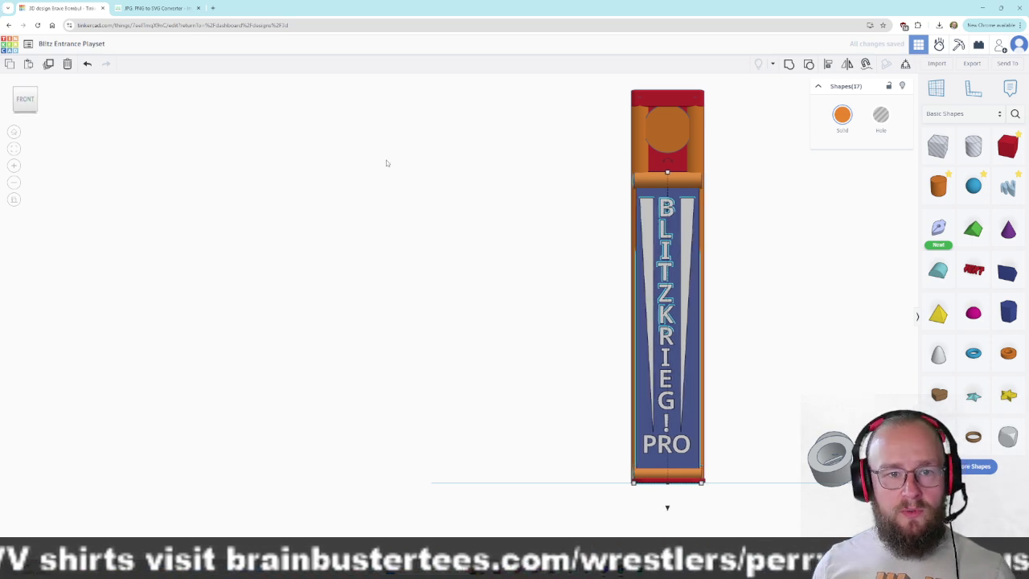
Stretch the banner upward to just below the tower's round orange disc and lift it 0.5 mm off the workplane.
right_drag(483, 270, 572, 275)
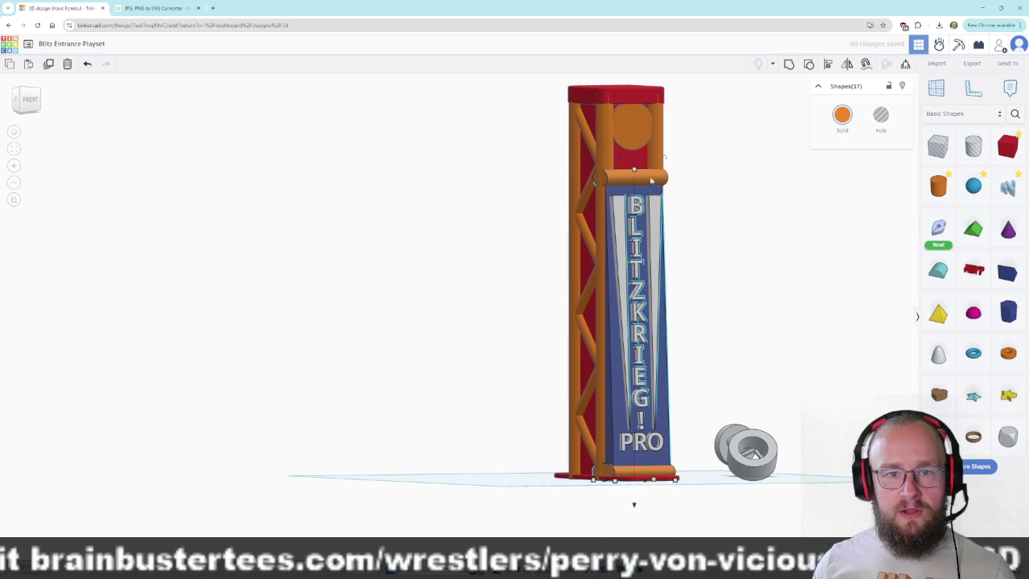
mouse_move(637, 170)
drag(636, 172, 634, 158)
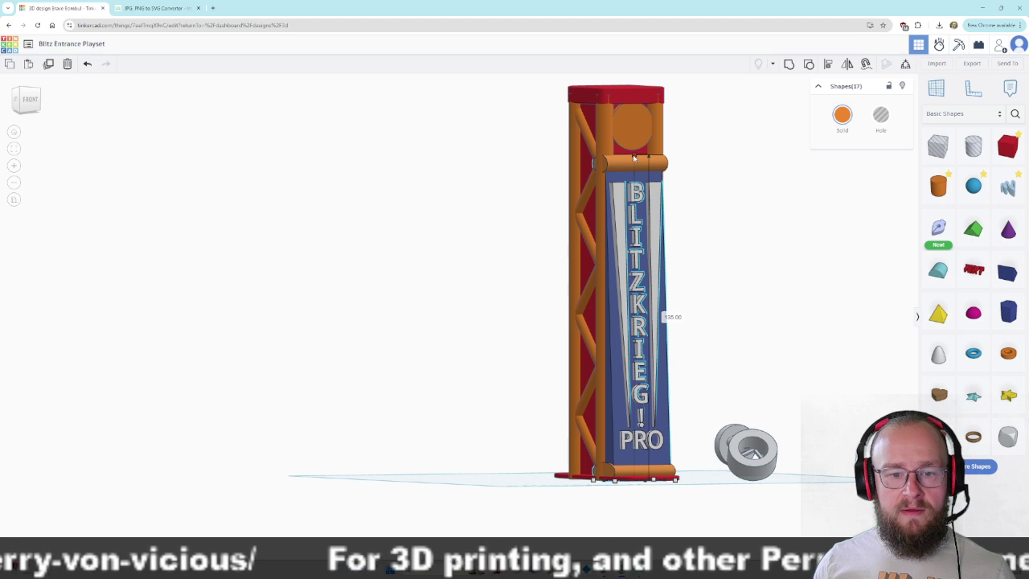
drag(634, 158, 634, 159)
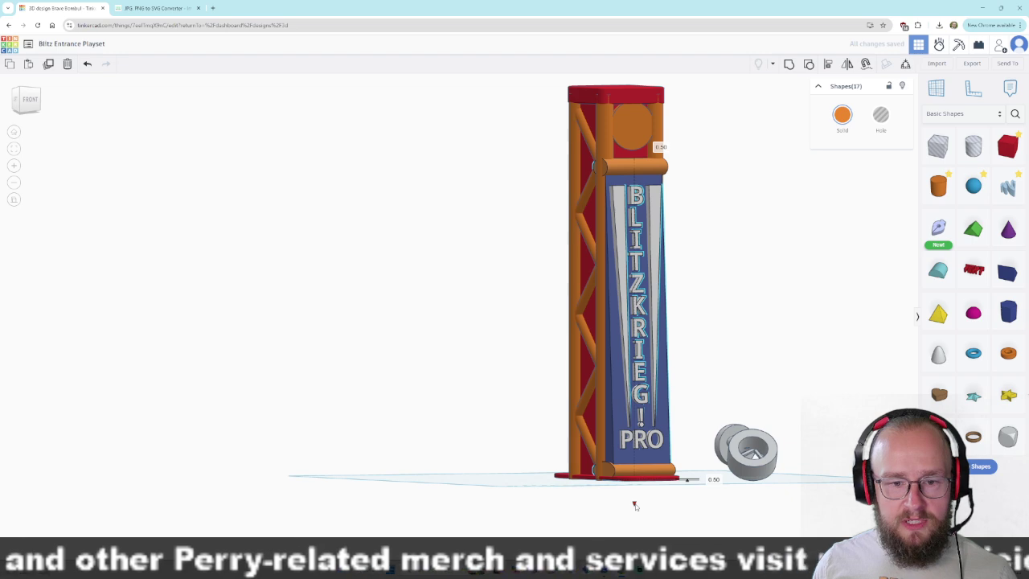
click(636, 505)
Recolour the banner's blue panel dark grey.
right_drag(700, 513, 583, 531)
right_drag(754, 507, 766, 486)
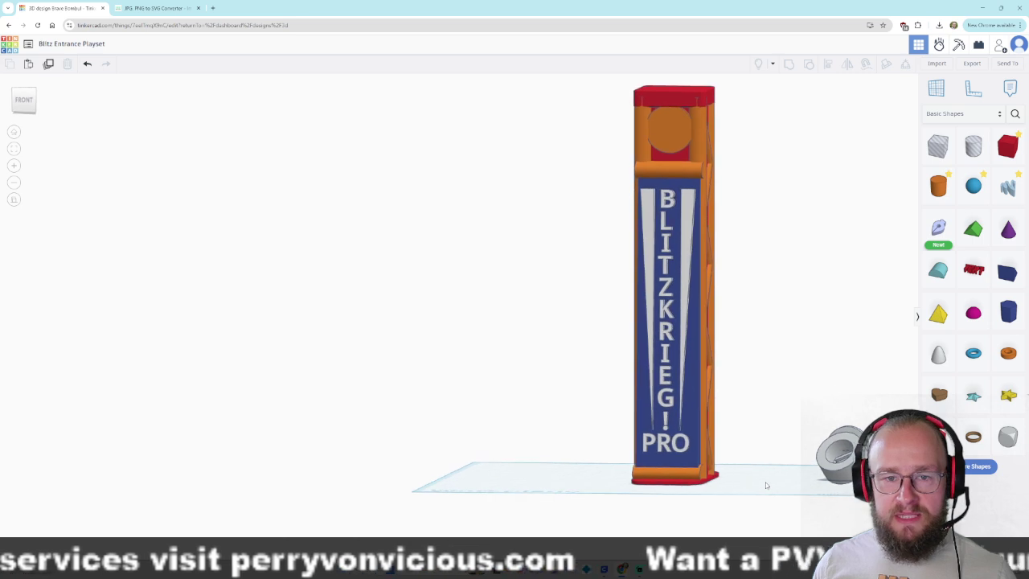
click(690, 413)
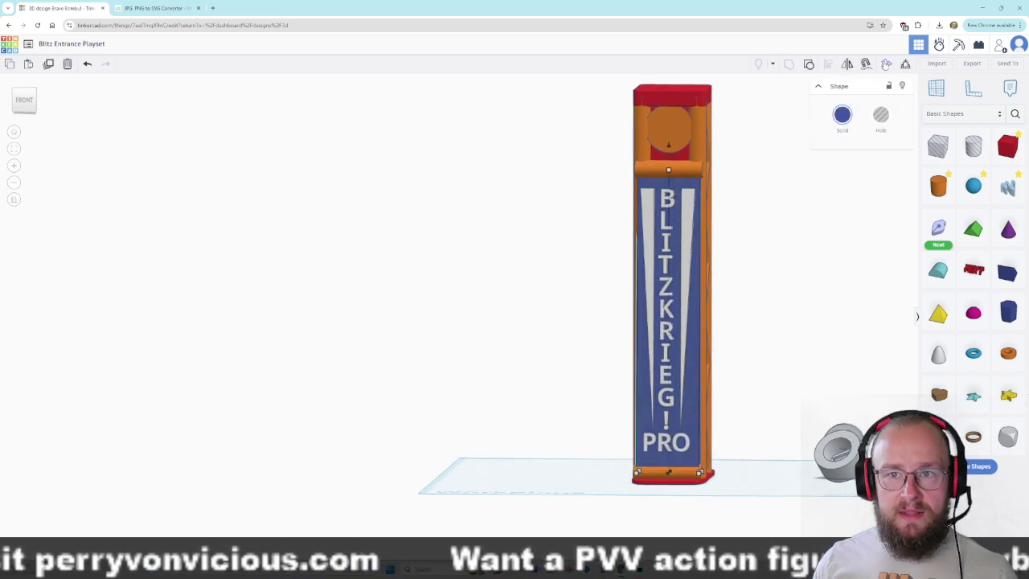
click(842, 115)
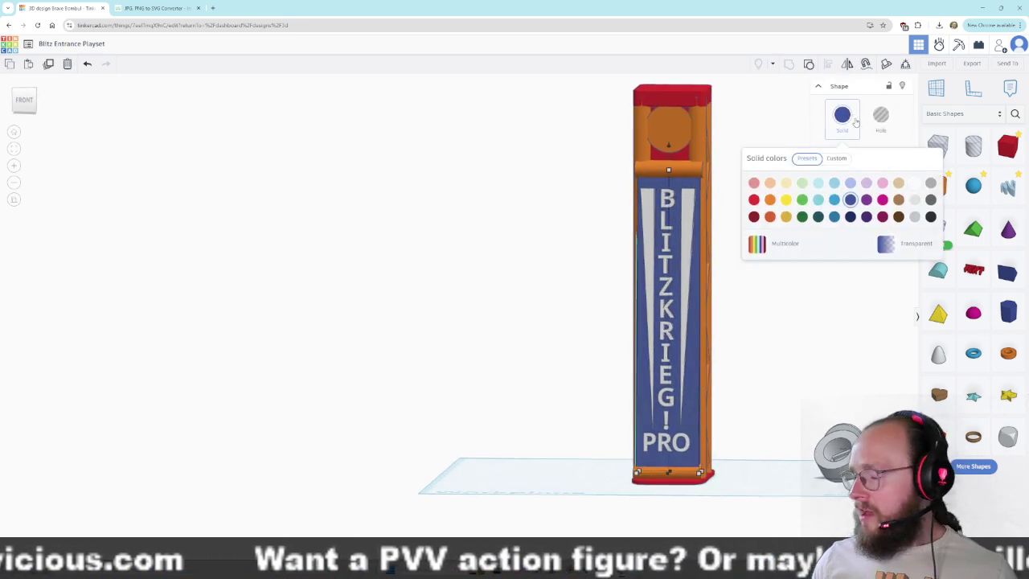
click(930, 199)
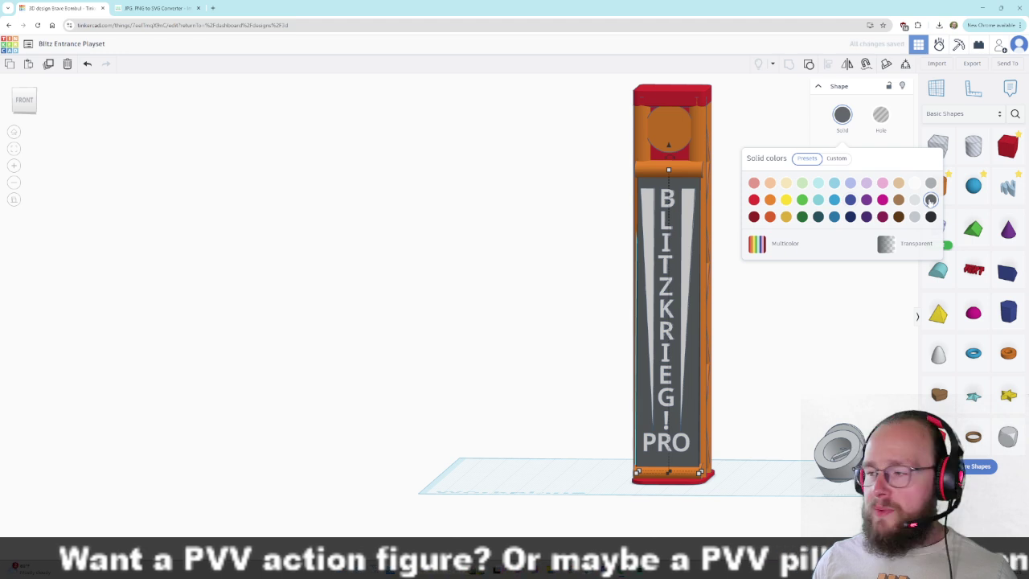
click(621, 88)
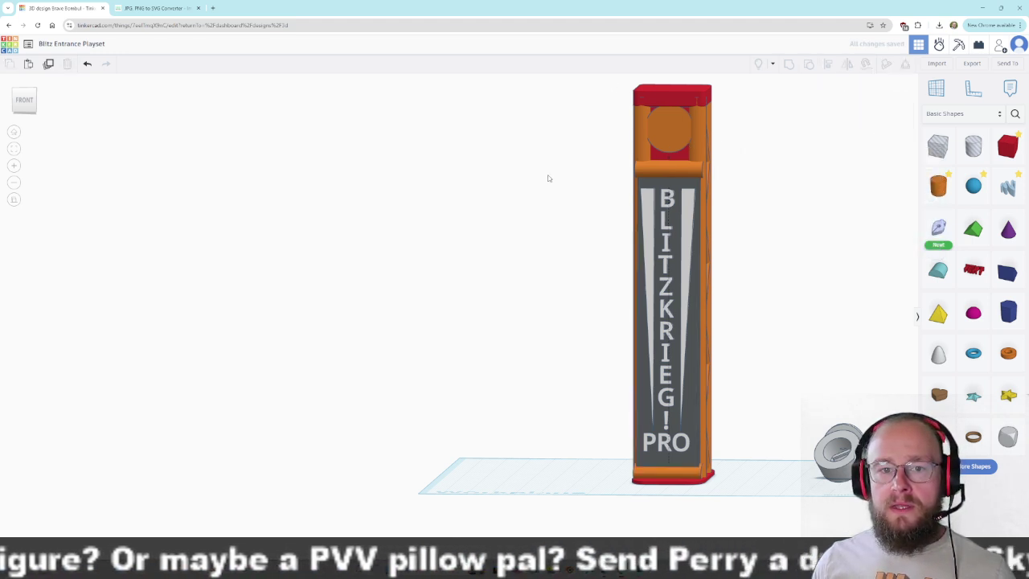
Select every shape of the tower, banner and loose ring part and recolour them all the lighter preset grey.
right_drag(550, 181, 686, 225)
scroll(686, 224, down, 5)
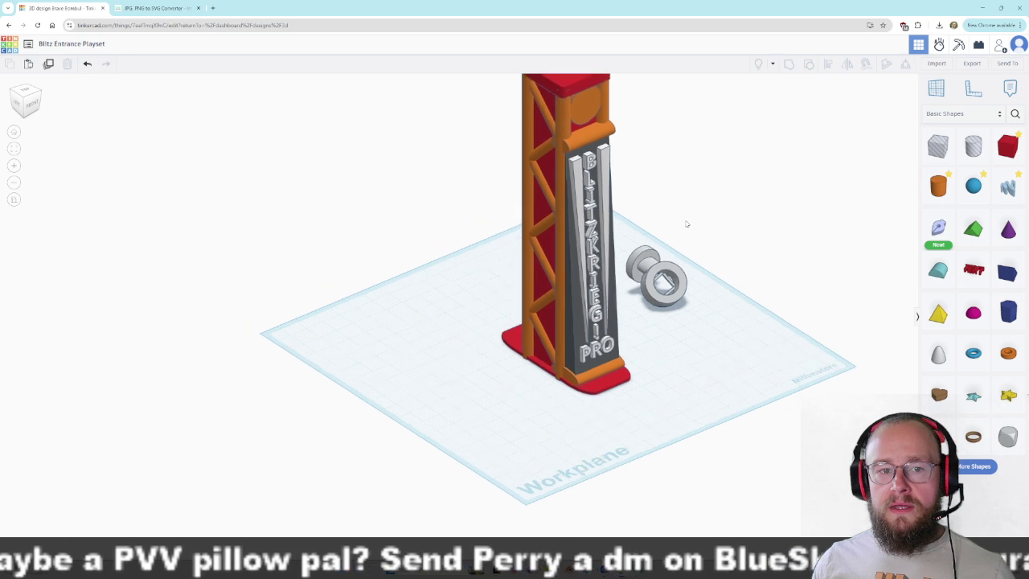
drag(558, 173, 603, 366)
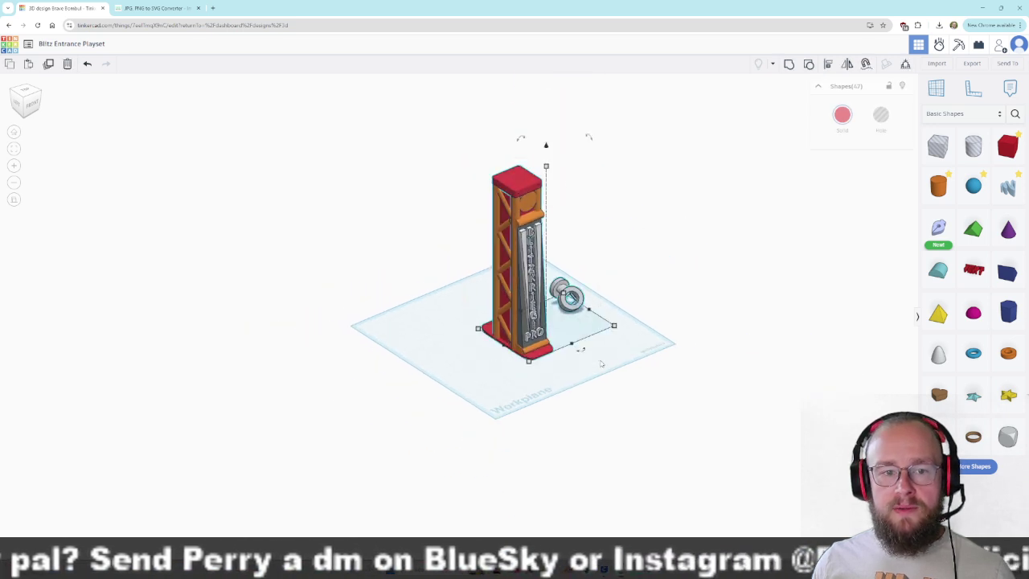
click(842, 116)
click(931, 200)
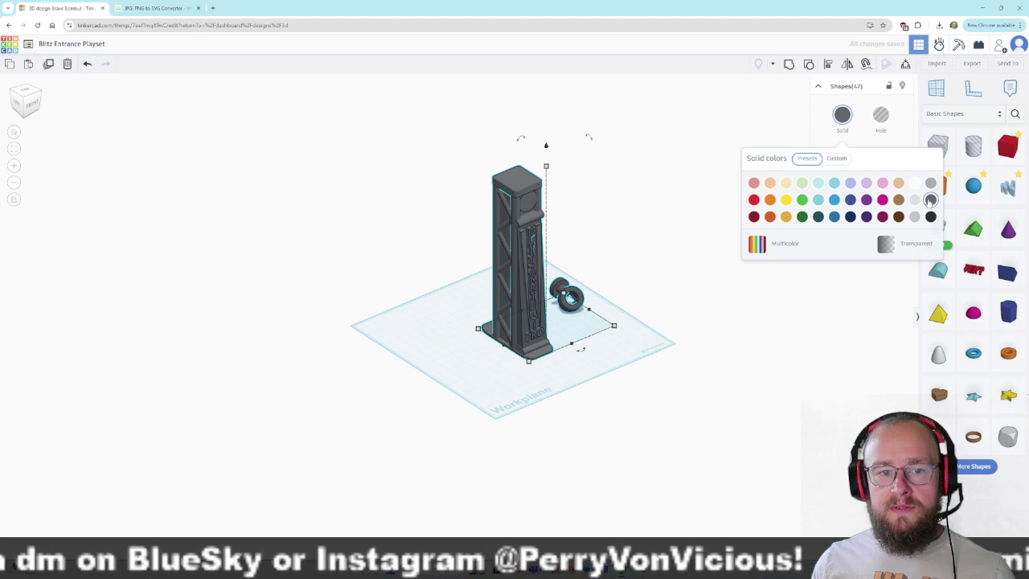
click(931, 183)
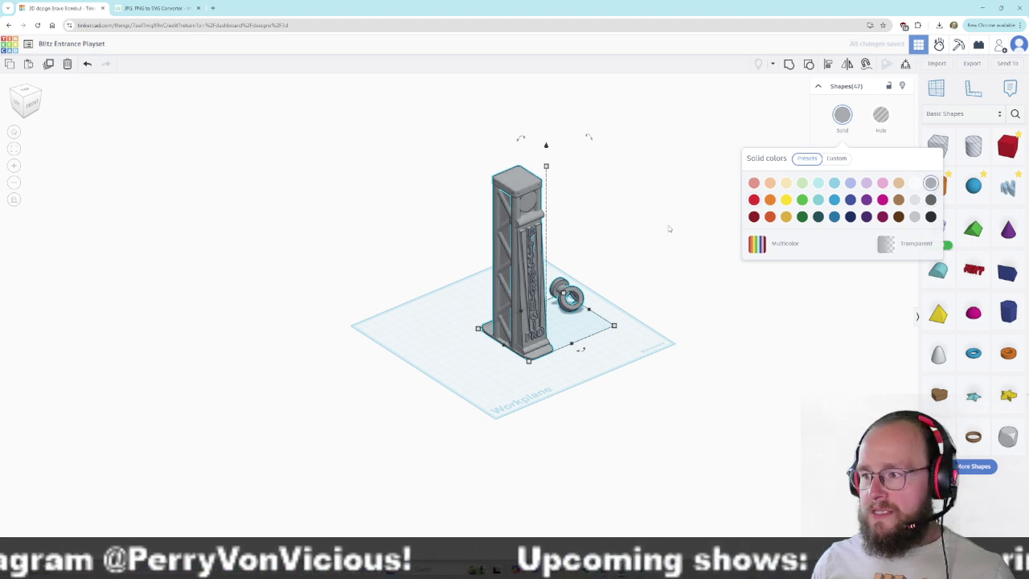
scroll(664, 225, up, 3)
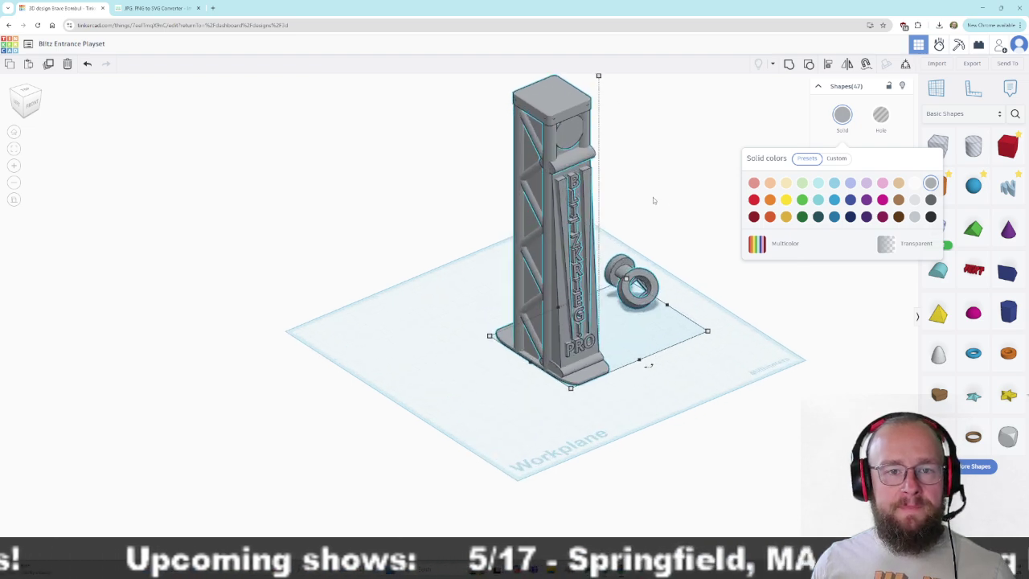
click(664, 197)
scroll(659, 233, up, 4)
right_drag(659, 239, 625, 200)
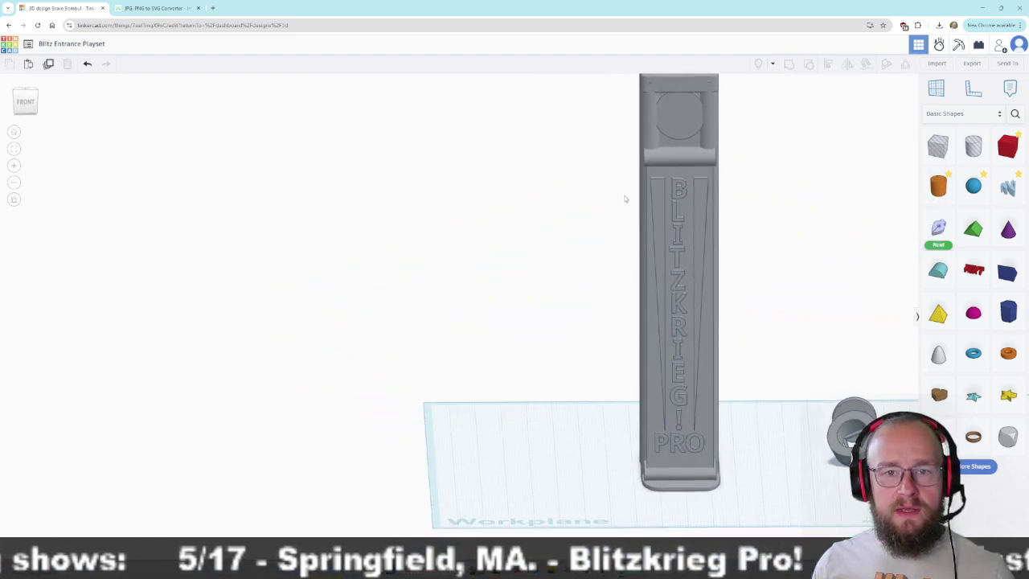
click(677, 190)
shift+click(675, 219)
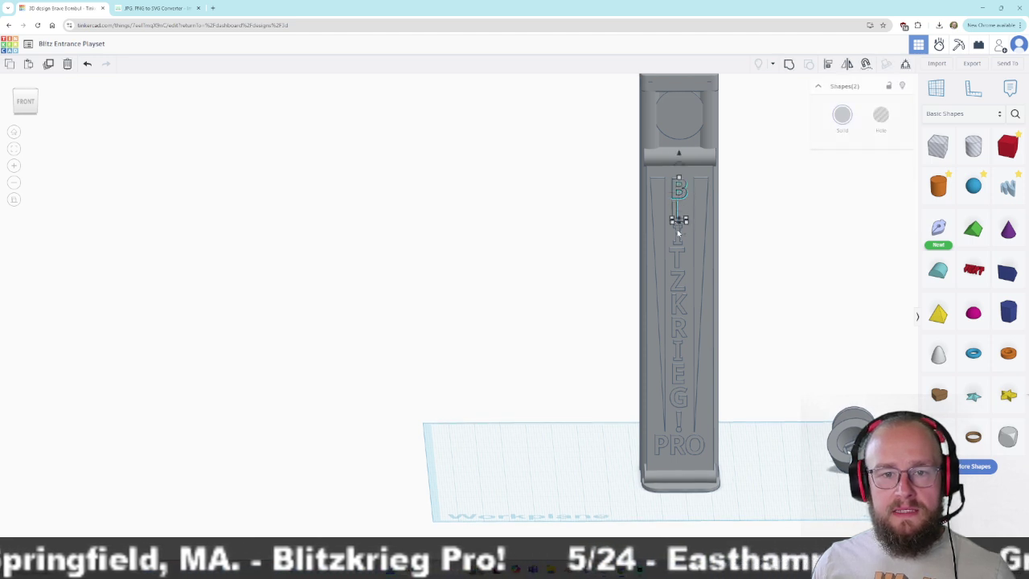
shift+click(679, 265)
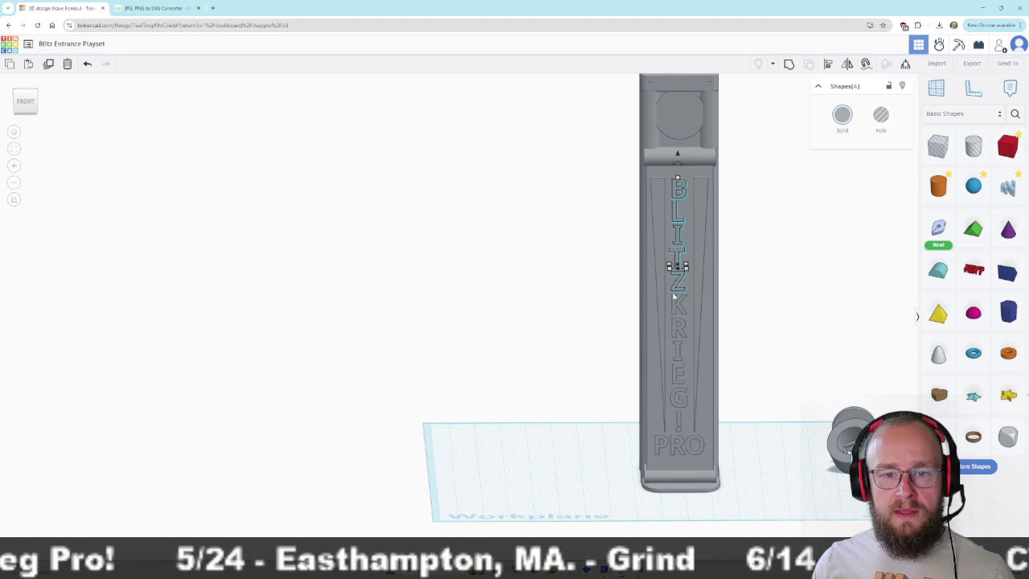
shift+click(675, 306)
shift+click(677, 330)
shift+click(678, 359)
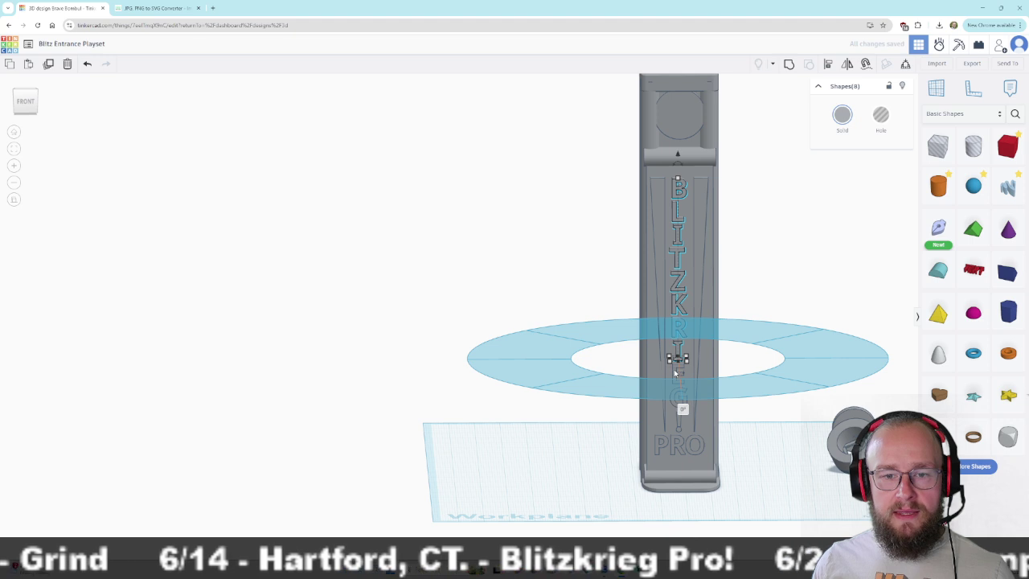
shift+click(677, 375)
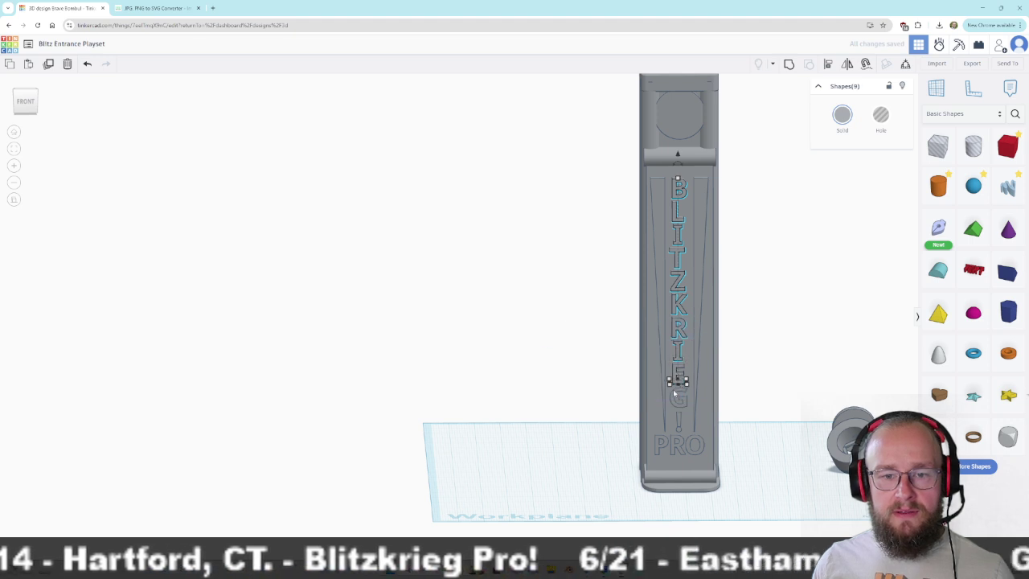
shift+click(676, 397)
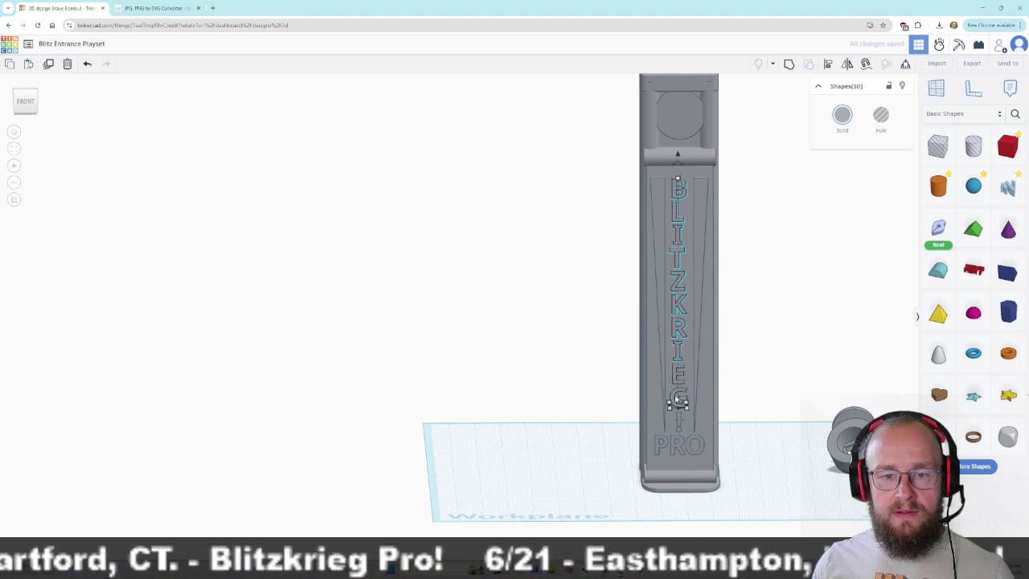
click(767, 329)
right_drag(767, 345, 693, 433)
click(686, 438)
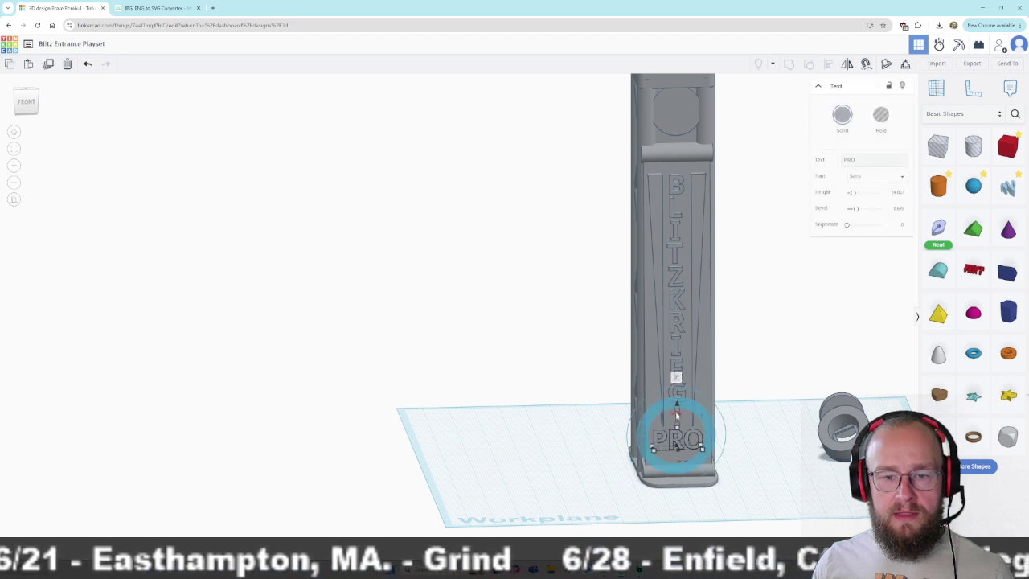
Select all the BLITZKRIEG! letters together with the PRO text and recolour the lettering orange.
click(676, 185)
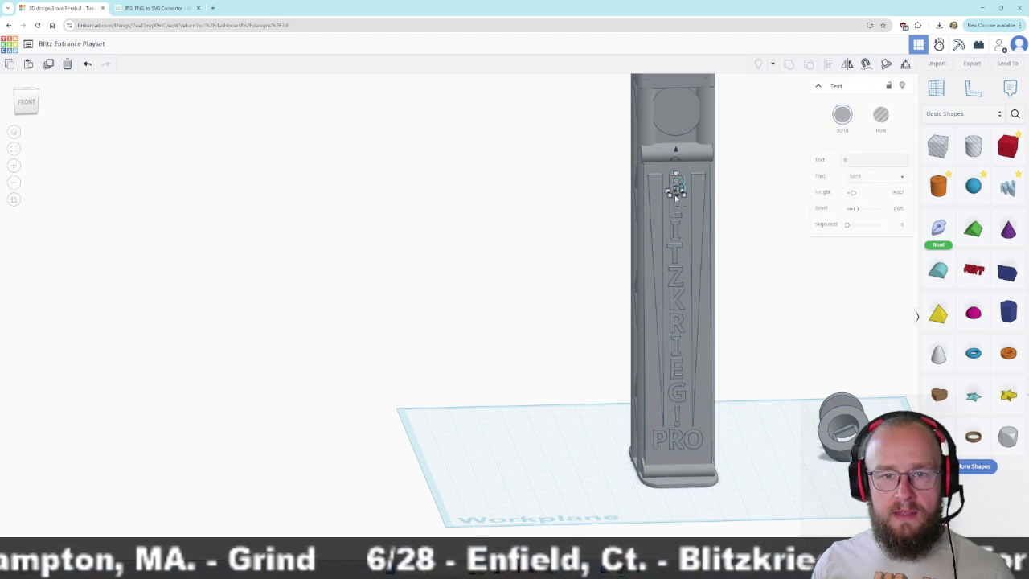
shift+click(673, 219)
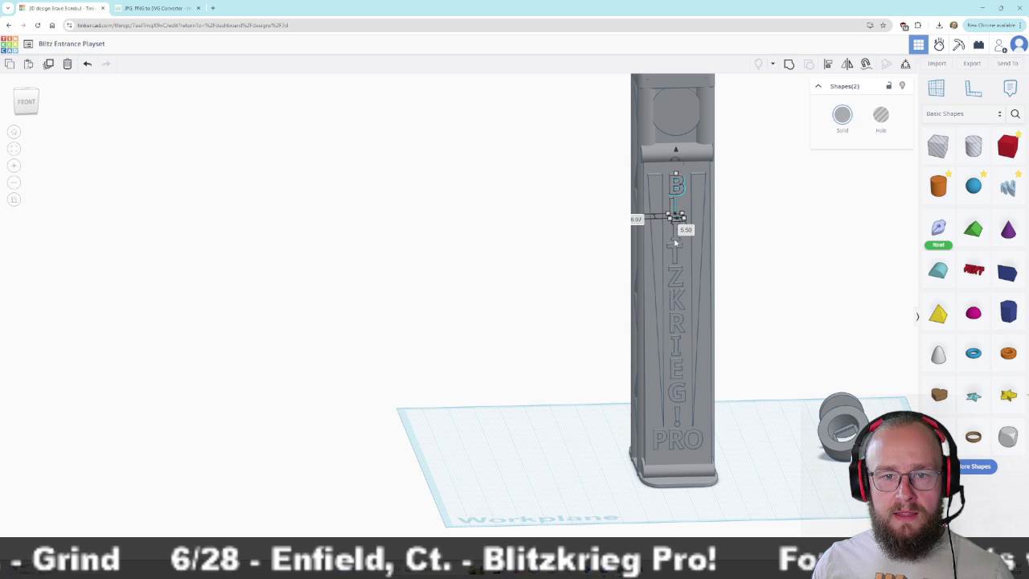
shift+click(676, 243)
shift+click(672, 286)
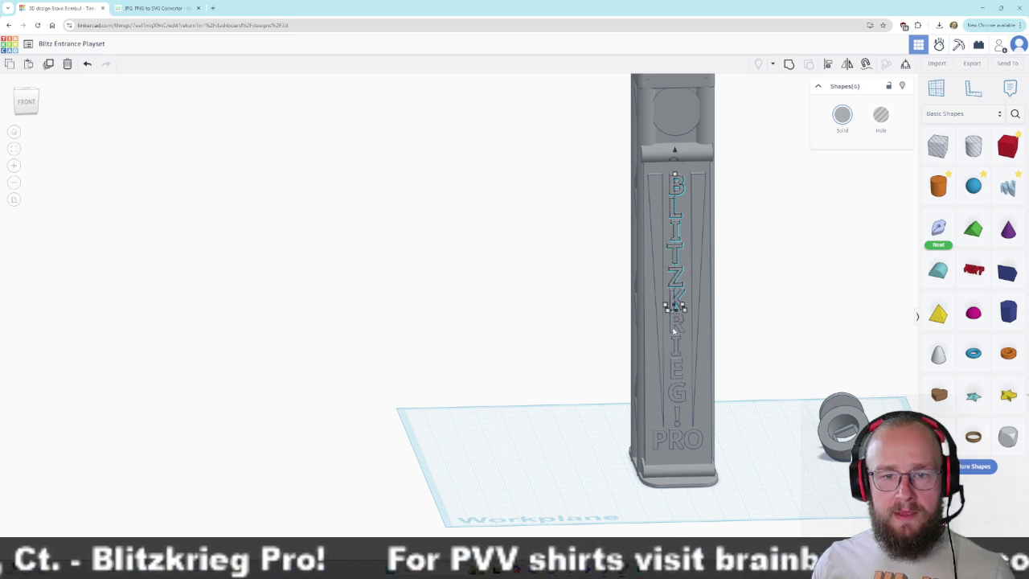
shift+click(672, 333)
shift+click(675, 350)
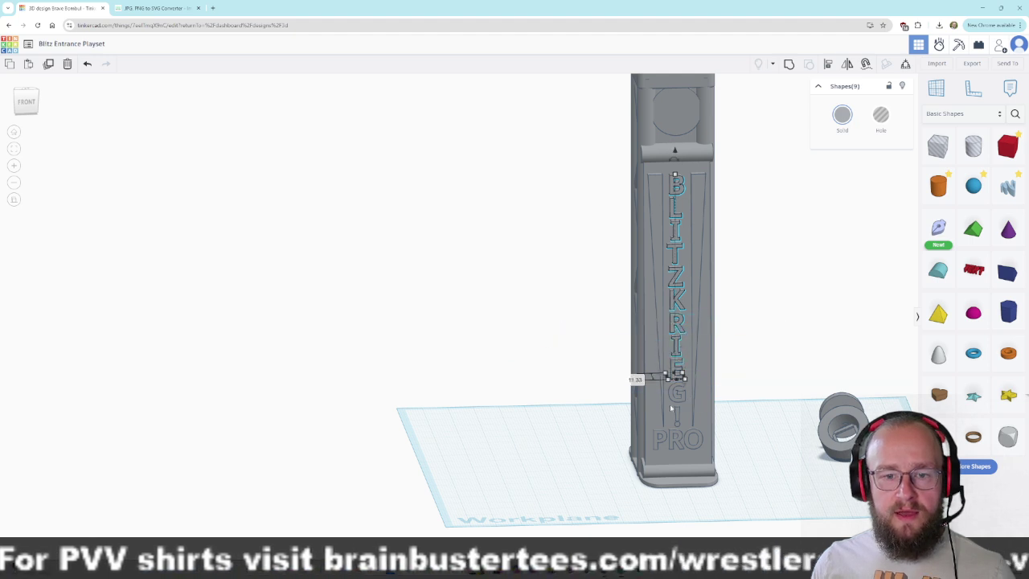
shift+click(676, 373)
shift+click(676, 424)
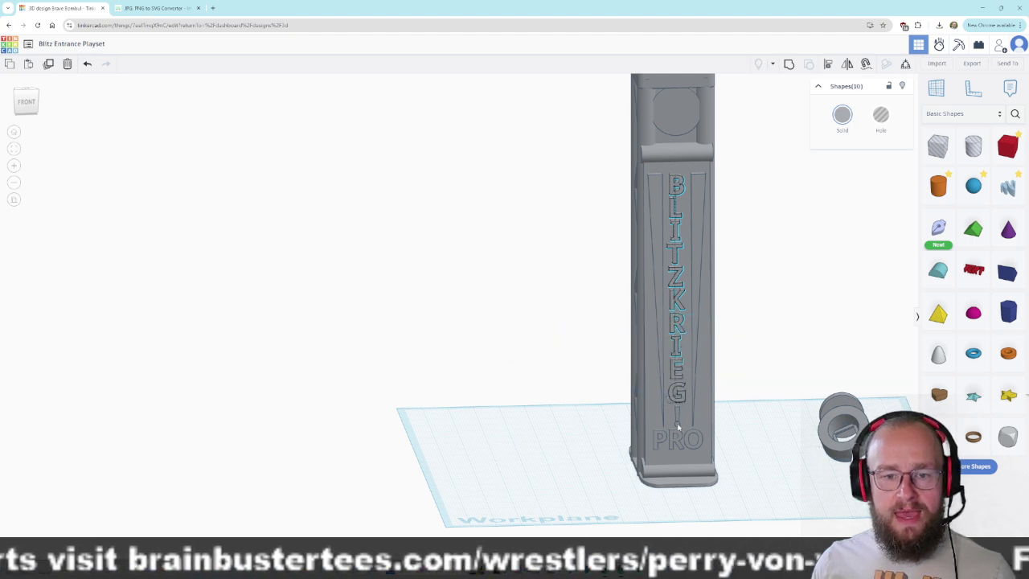
shift+click(672, 449)
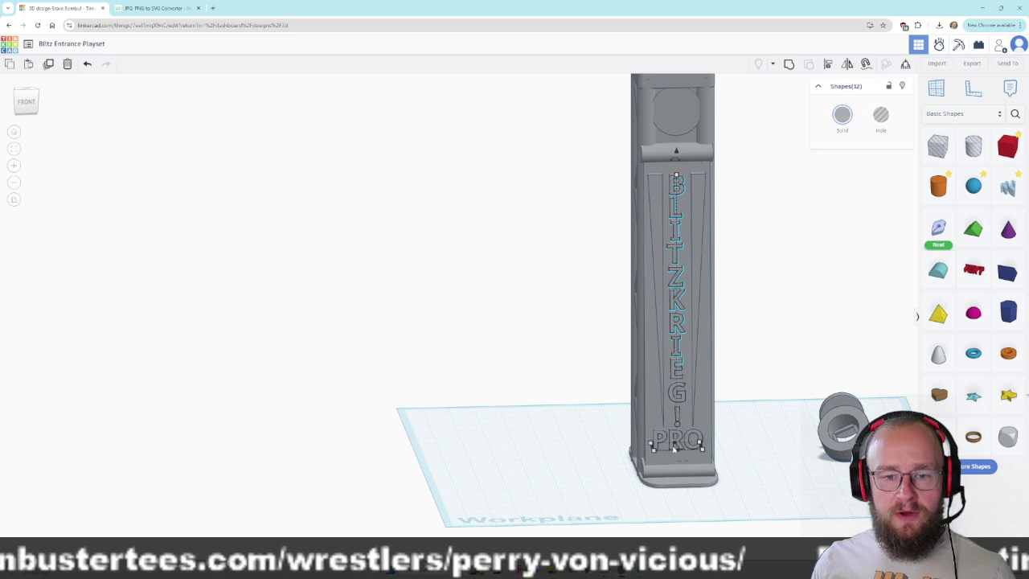
click(844, 118)
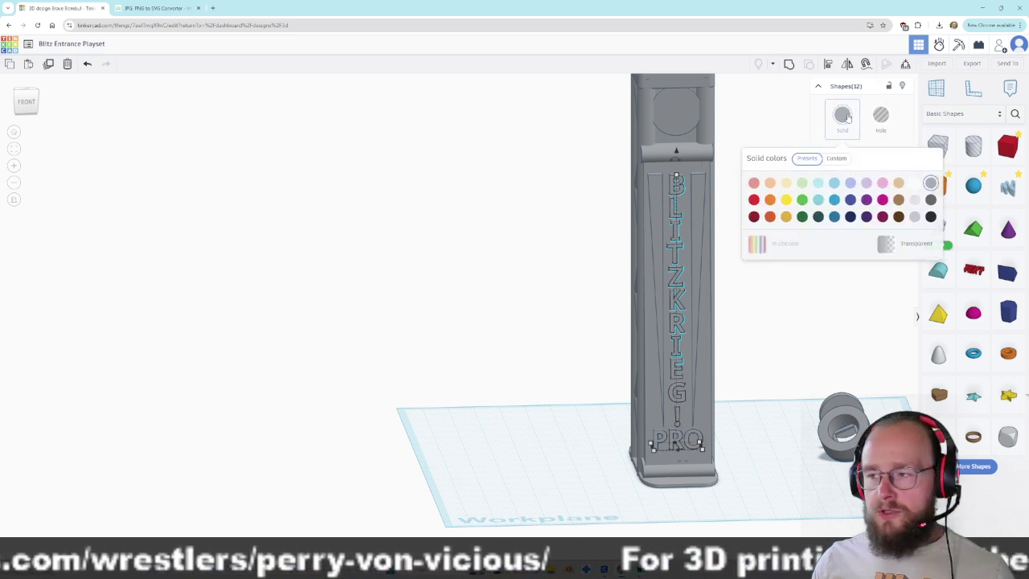
click(770, 199)
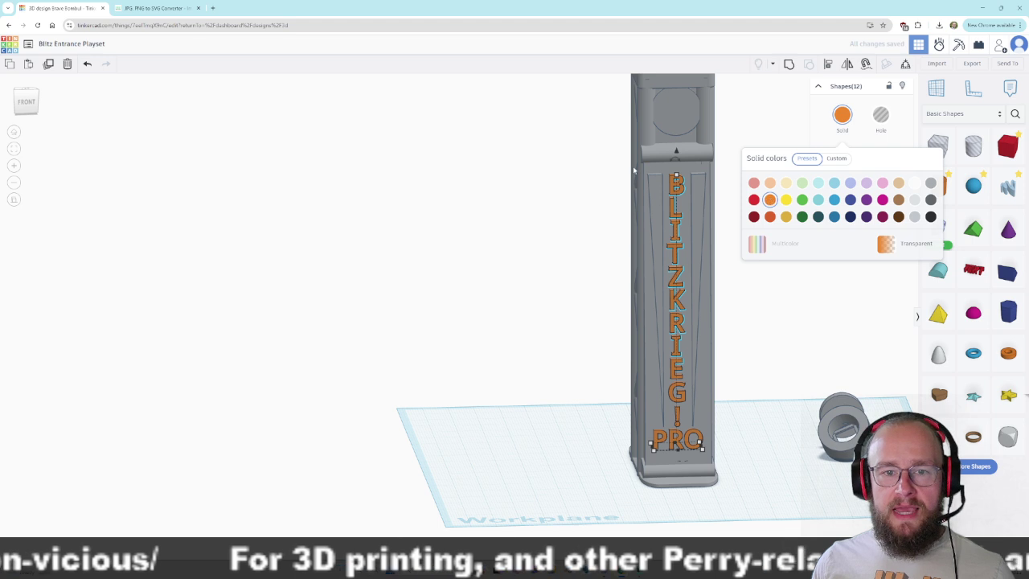
Recolour the two tapered stripes beside the BLITZKRIEG! lettering white.
click(650, 418)
click(844, 114)
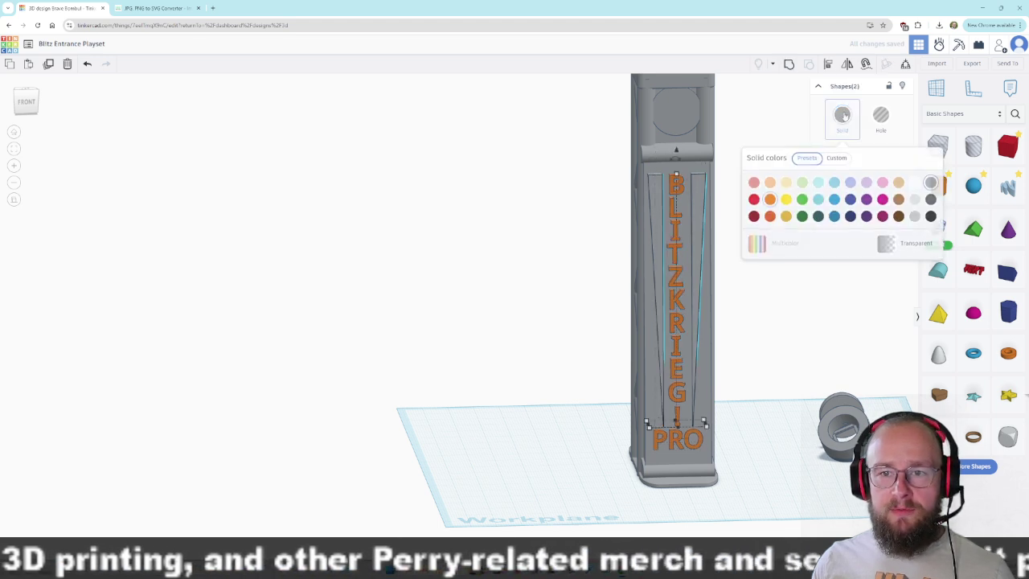
click(915, 199)
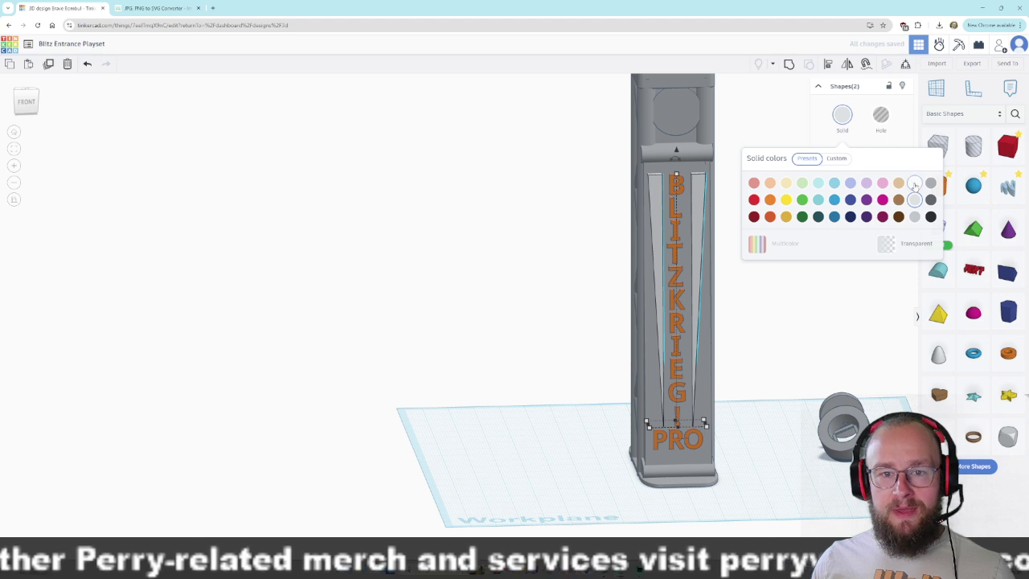
click(915, 183)
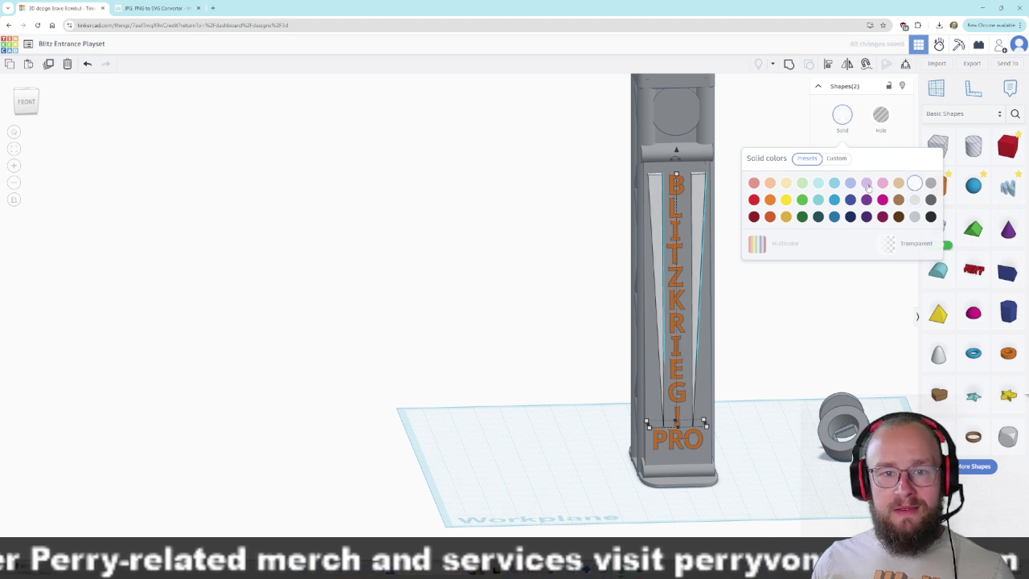
click(768, 287)
Recolour the banner's back panel behind the lettering and stripes dark grey.
click(649, 346)
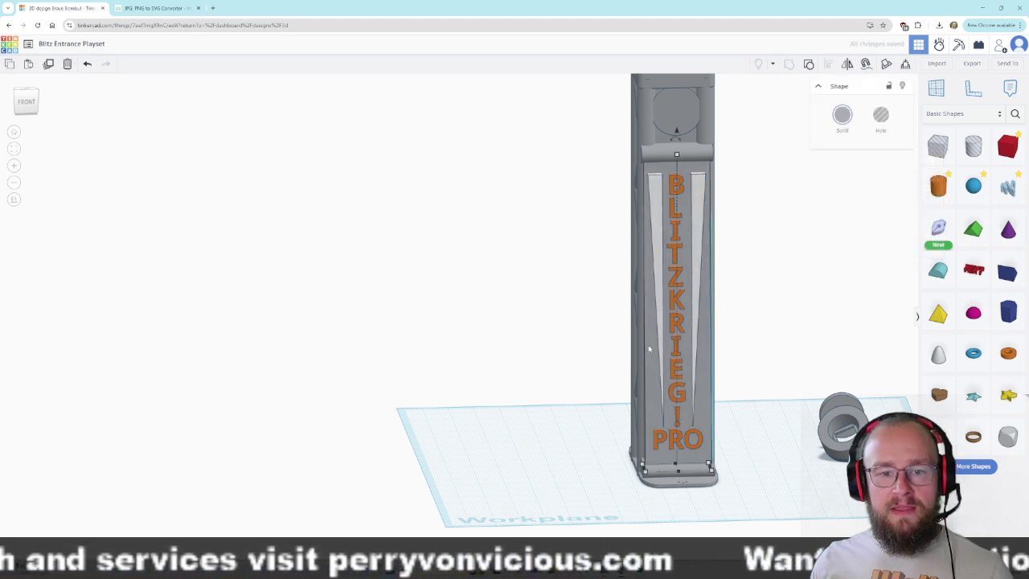
click(840, 127)
click(930, 200)
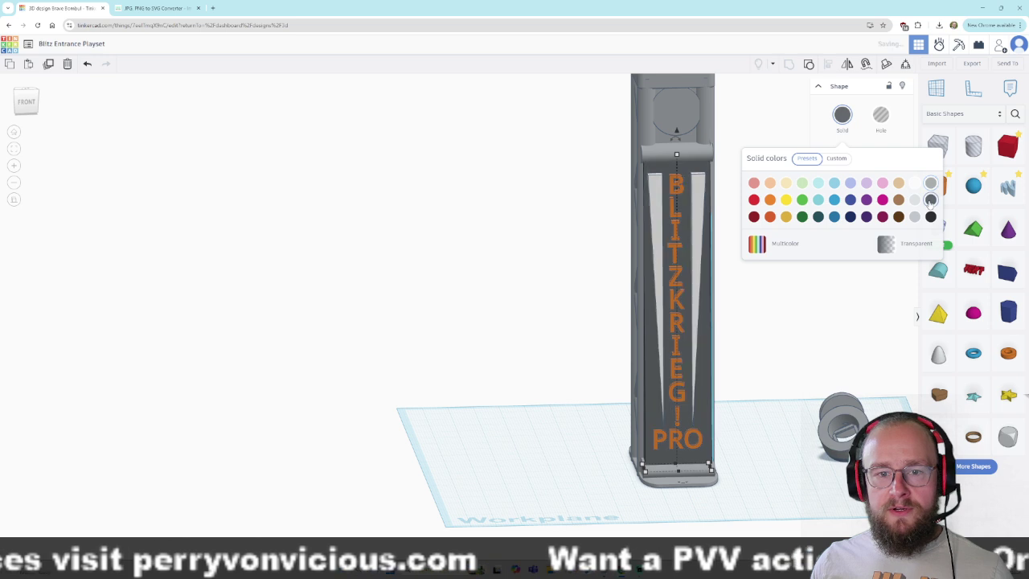
click(775, 339)
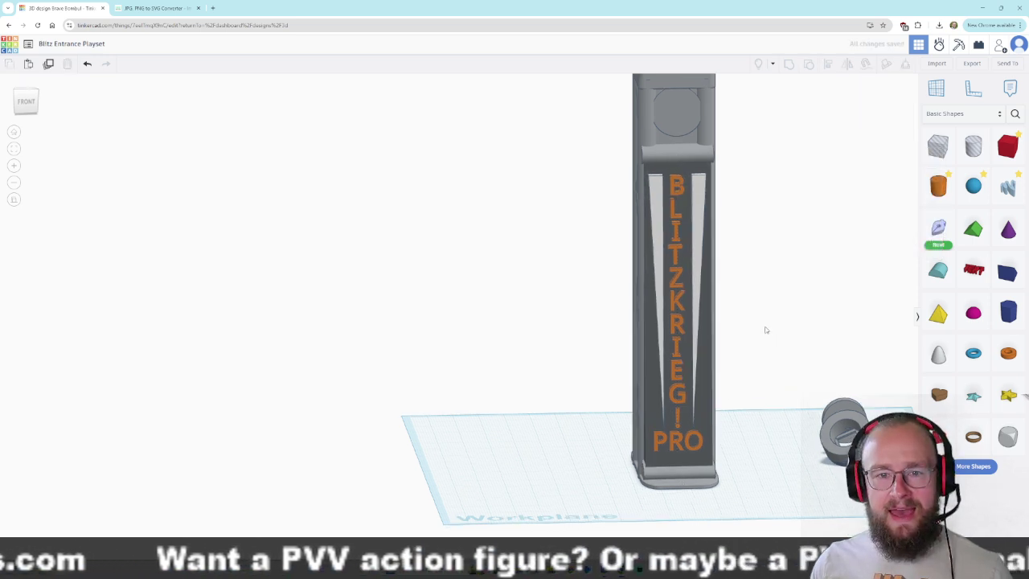
Recolour the loose ring part beside the tower dark grey.
click(845, 446)
click(844, 116)
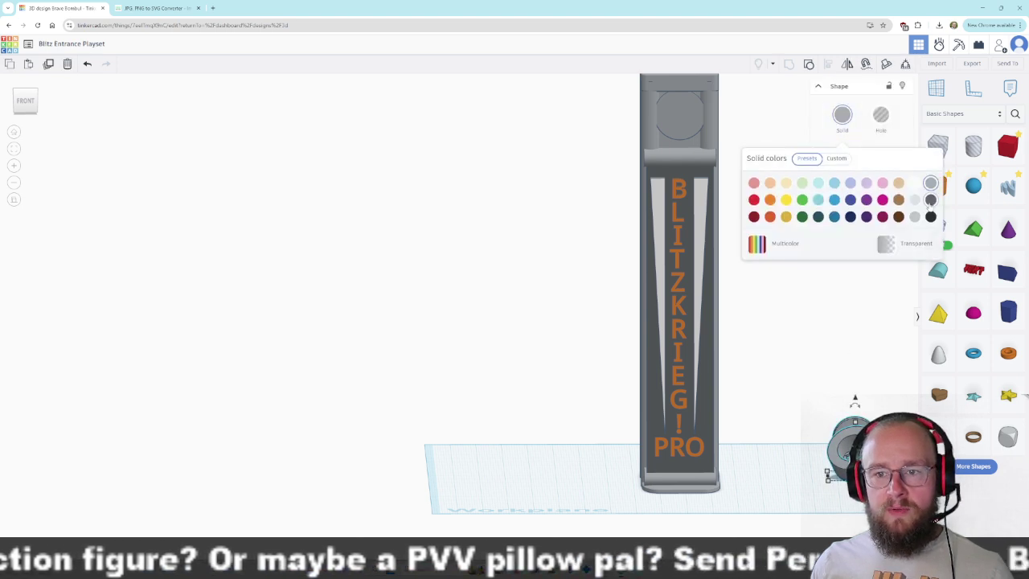
click(930, 201)
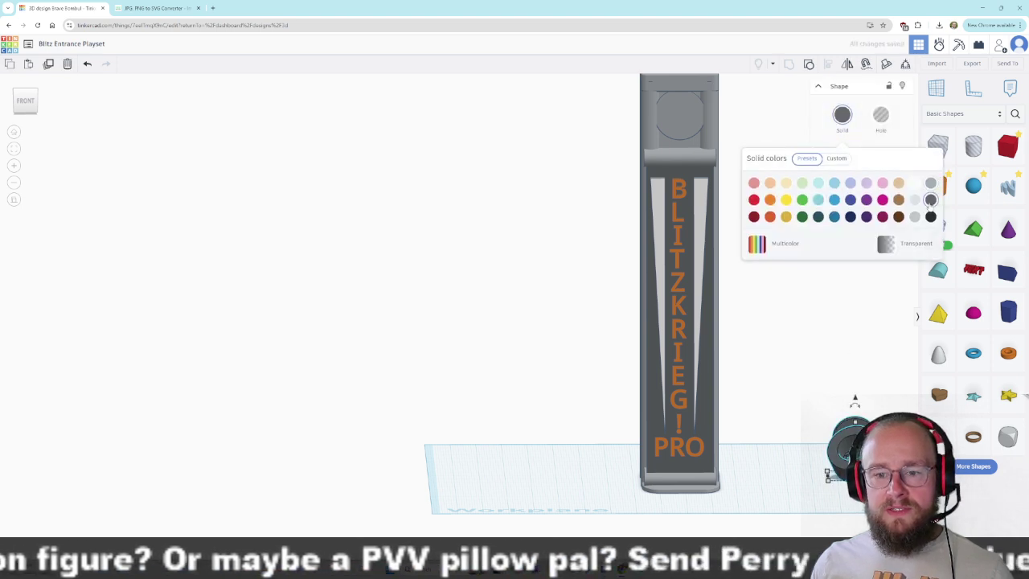
Raise the dark grey ring part to the height of the tower's round disc and place it directly in front of the disc.
click(25, 112)
click(28, 90)
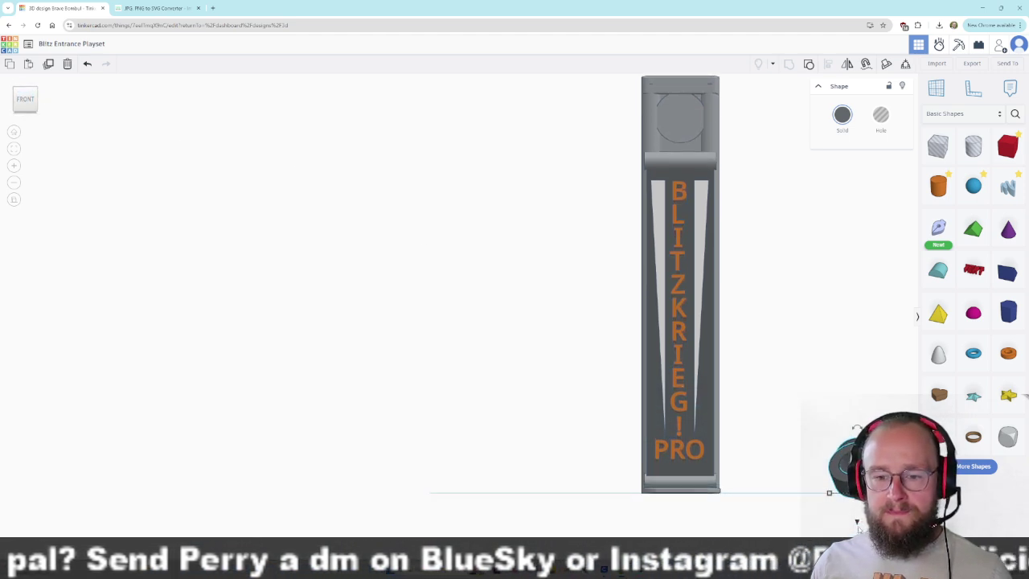
drag(810, 522, 809, 180)
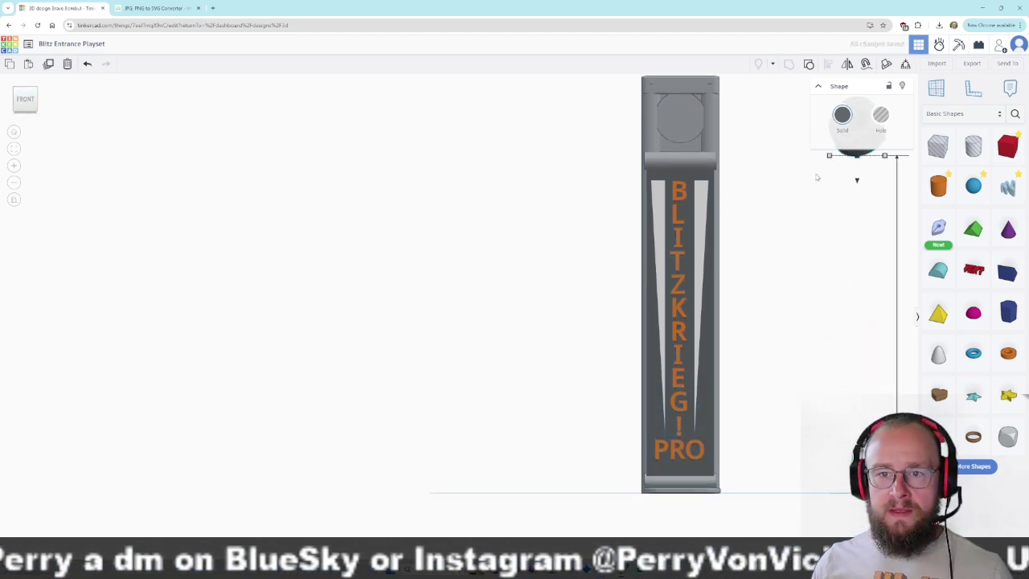
drag(854, 154, 676, 151)
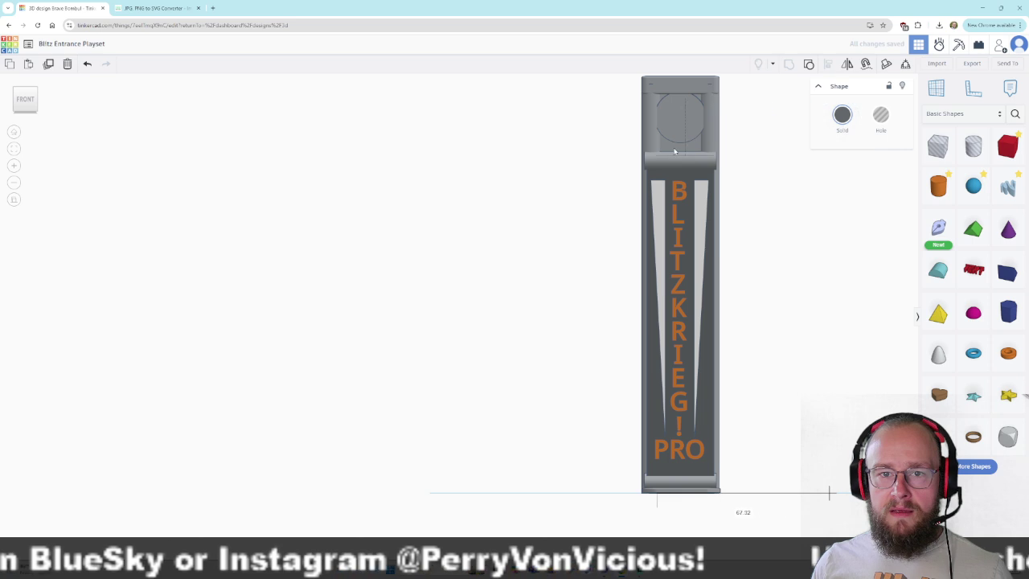
right_drag(757, 199, 823, 239)
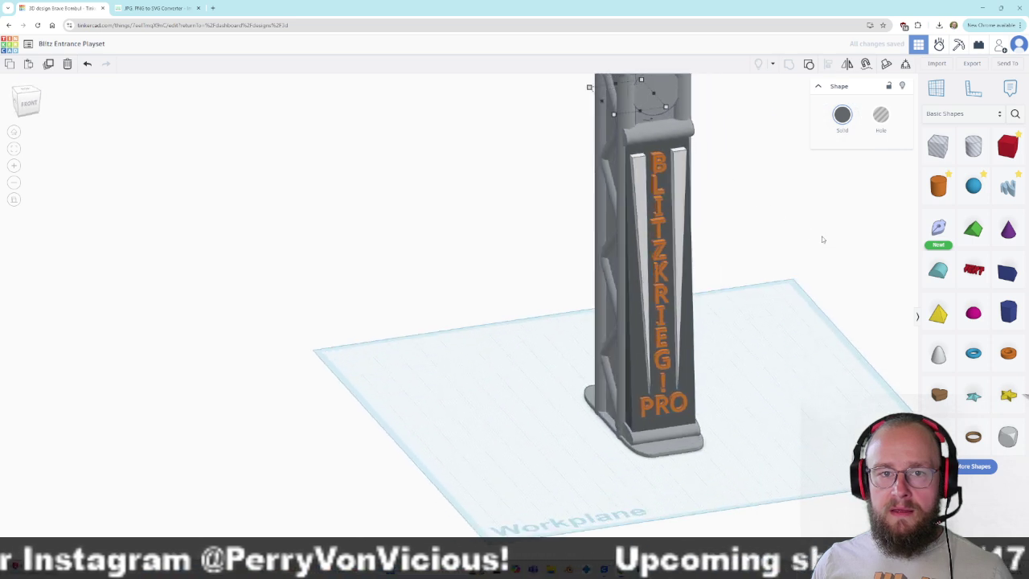
scroll(825, 245, down, 3)
key(ctrl+Down)
key(Down)
key(Down)
key(Down)
key(Down)
key(Down)
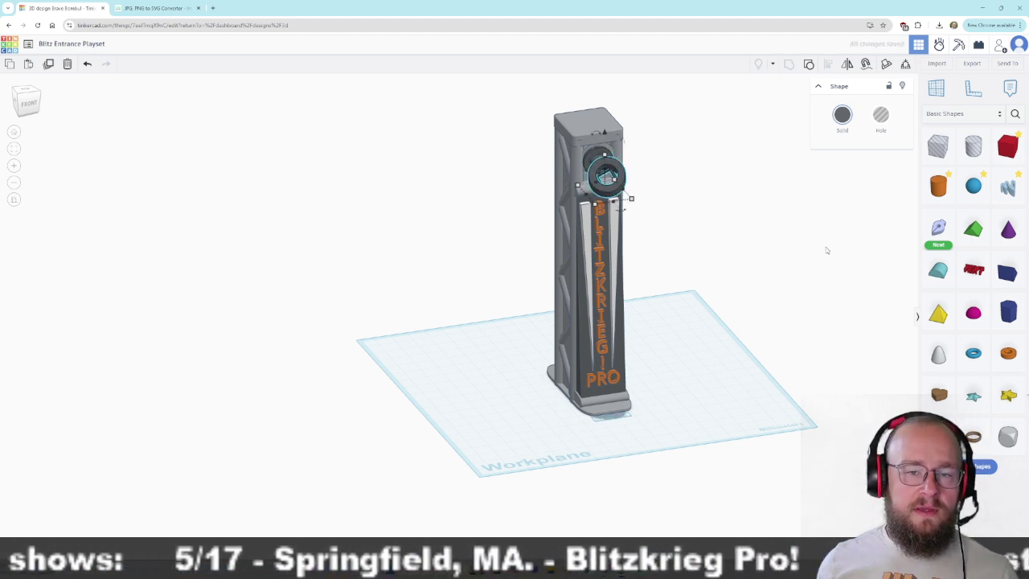
Select the complete tower with its banner and ring part and shift it to the left end of the workplane.
right_drag(764, 341, 714, 336)
scroll(744, 318, down, 2)
drag(611, 201, 604, 395)
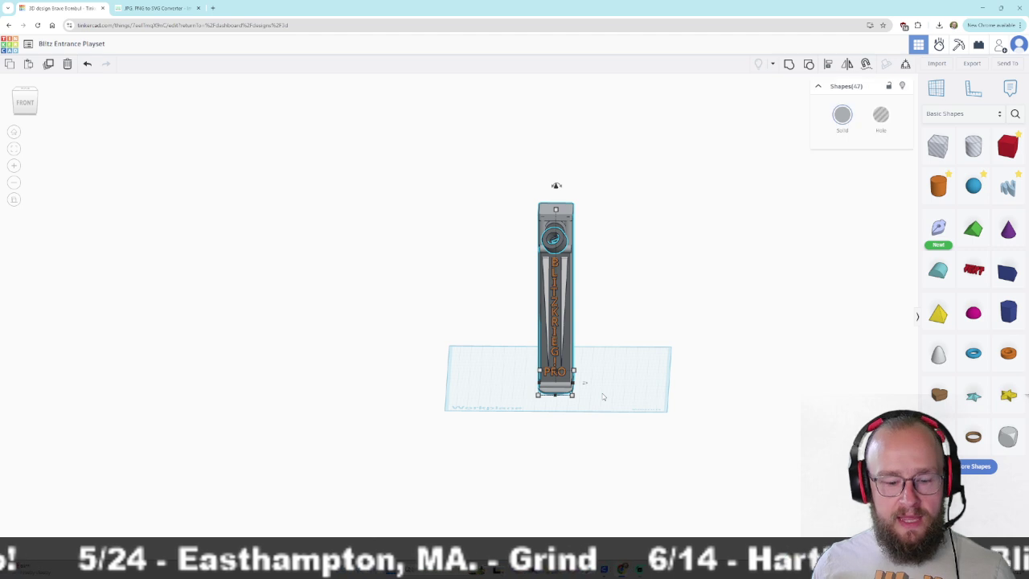
key(Left)
key(Left)
key(Left)
key(Left)
key(Left)
key(Left)
key(Left)
key(Left)
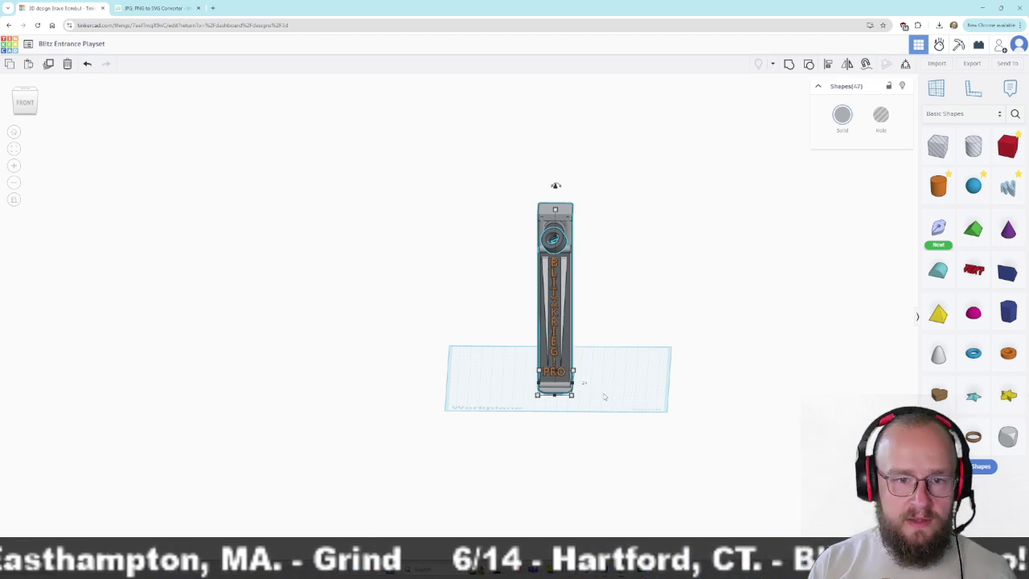
key(Left)
key(Left)
key(Left)
key(Left)
key(Left)
key(Left)
key(Left)
key(Left)
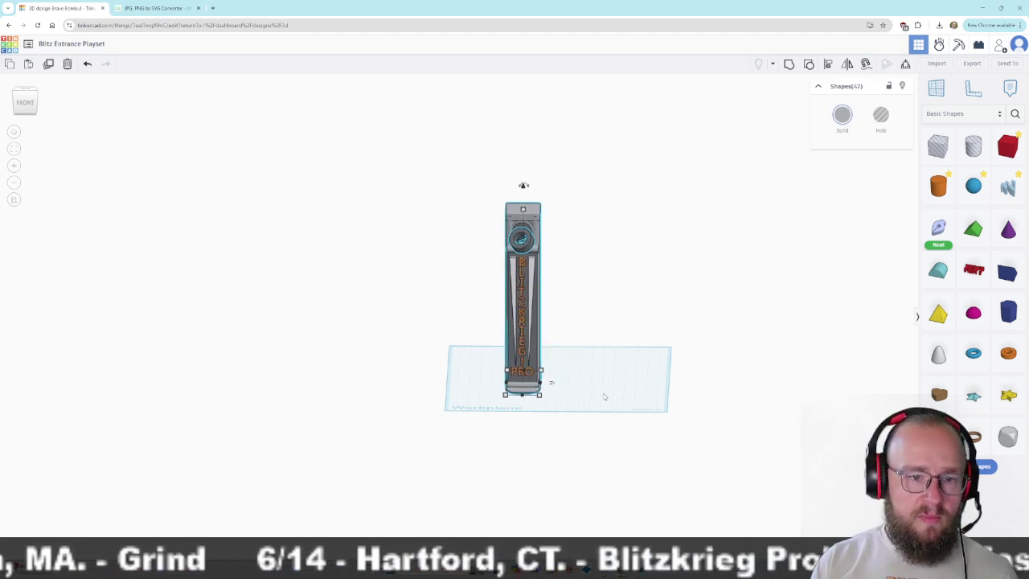
key(Left)
key(Left)
key(Left)
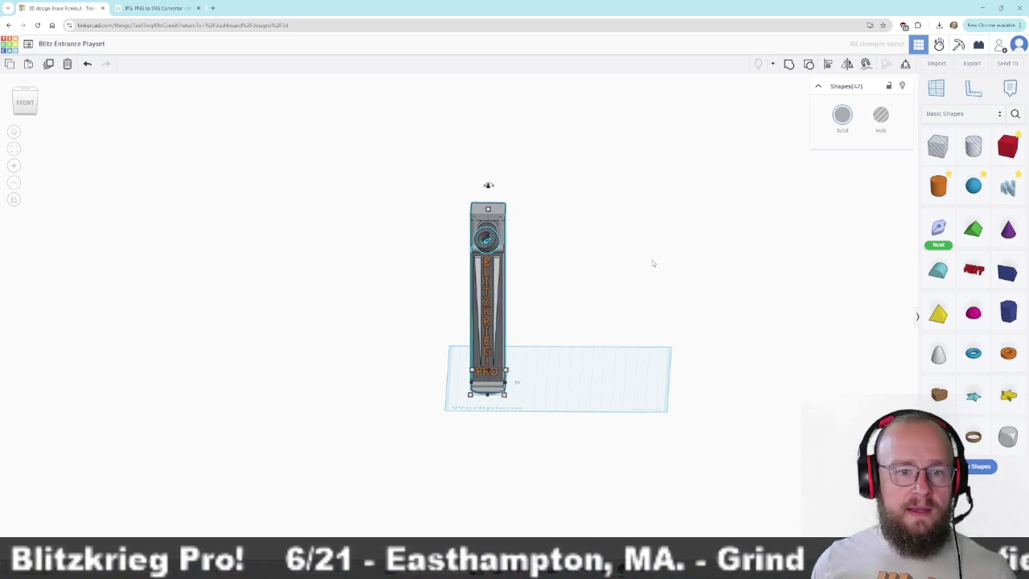
Duplicate the complete tower and move the copy to the right end of the workplane.
key(ctrl+d)
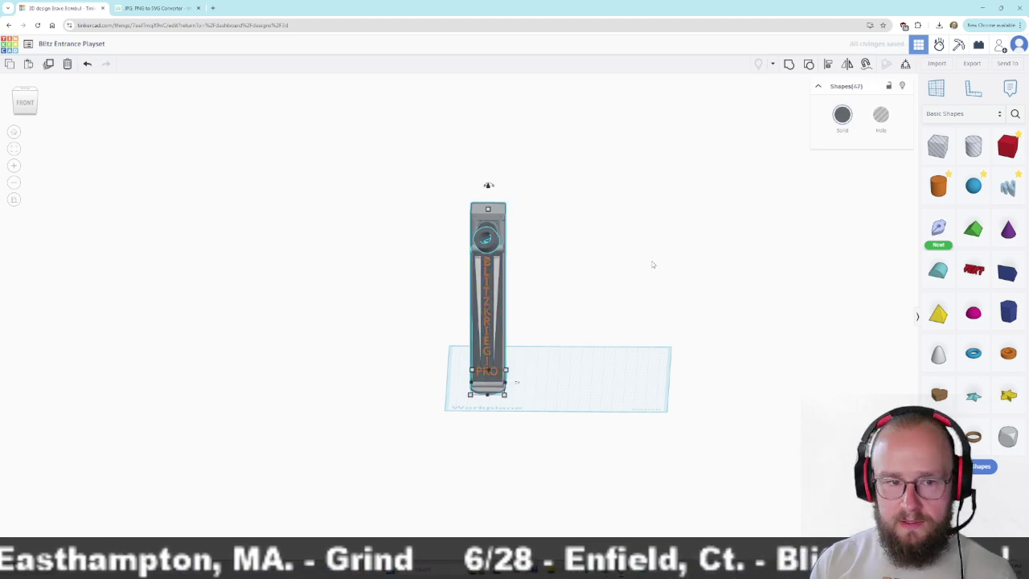
key(Right)
key(Right)
key(Right)
key(Right)
key(Right)
key(Right)
key(Right)
key(Right)
key(Right)
key(Right)
key(Right)
key(Right)
key(Right)
key(Right)
key(Right)
key(Right)
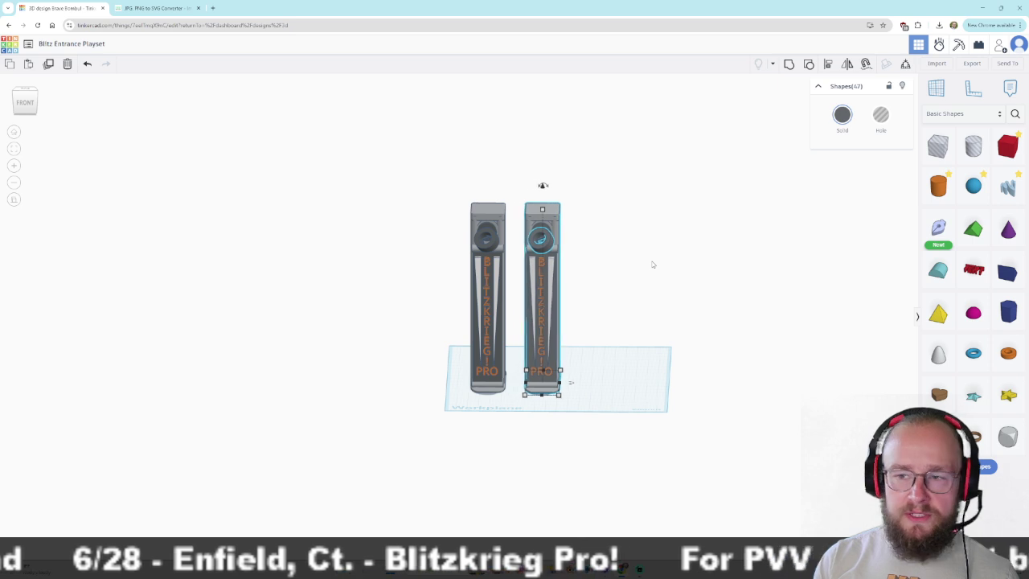
key(Right)
key(Right)
key(Right)
key(Right)
key(Right)
key(Right)
key(Right)
key(Right)
key(Right)
key(Right)
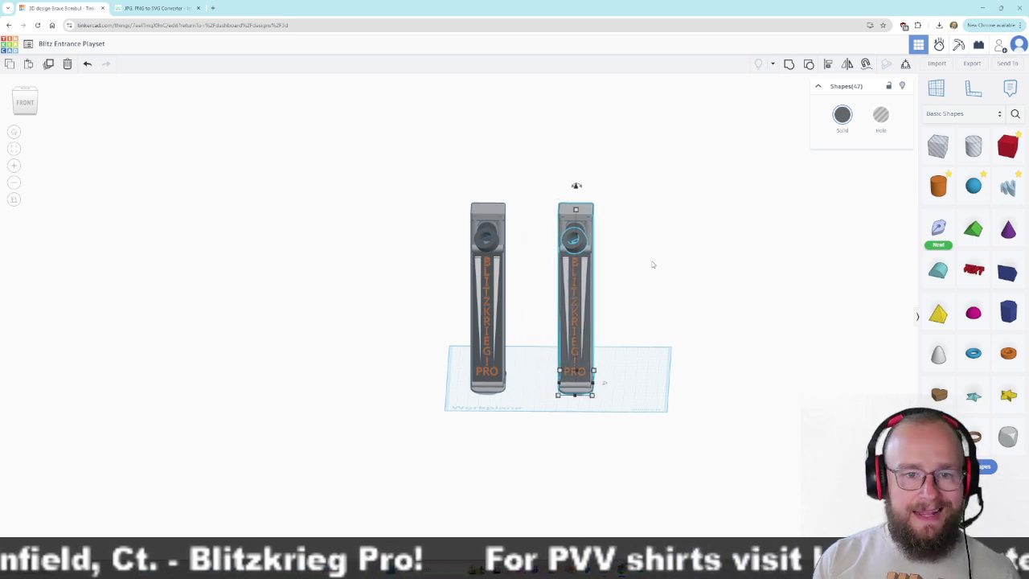
key(Right)
key(Right)
key(Right)
key(Right)
key(Right)
key(Right)
key(Right)
key(Right)
key(Right)
key(Right)
key(Right)
key(Right)
key(Right)
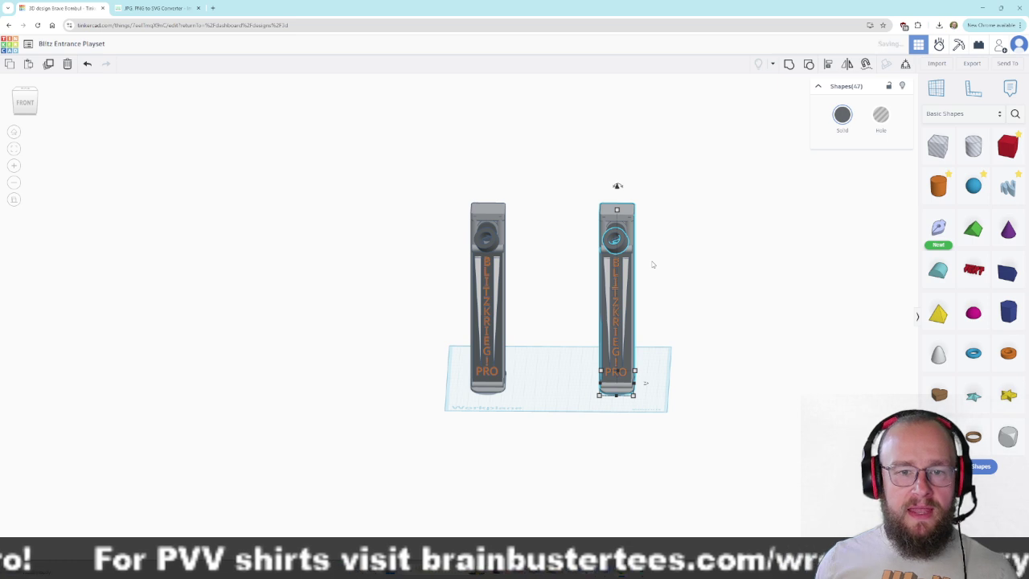
Mirror the ring part on the copied tower vertically.
click(654, 245)
click(624, 245)
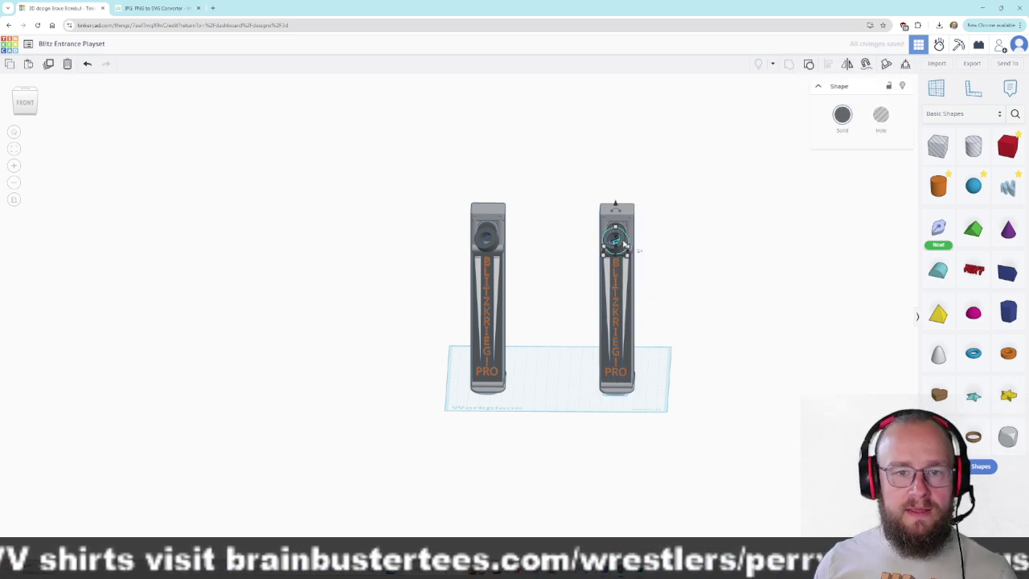
click(849, 65)
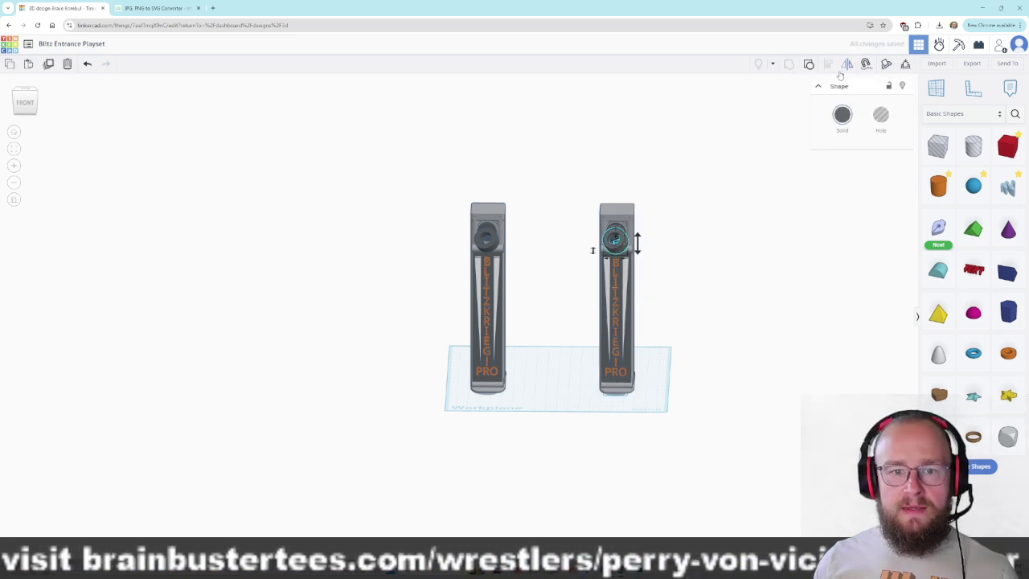
click(637, 243)
click(730, 252)
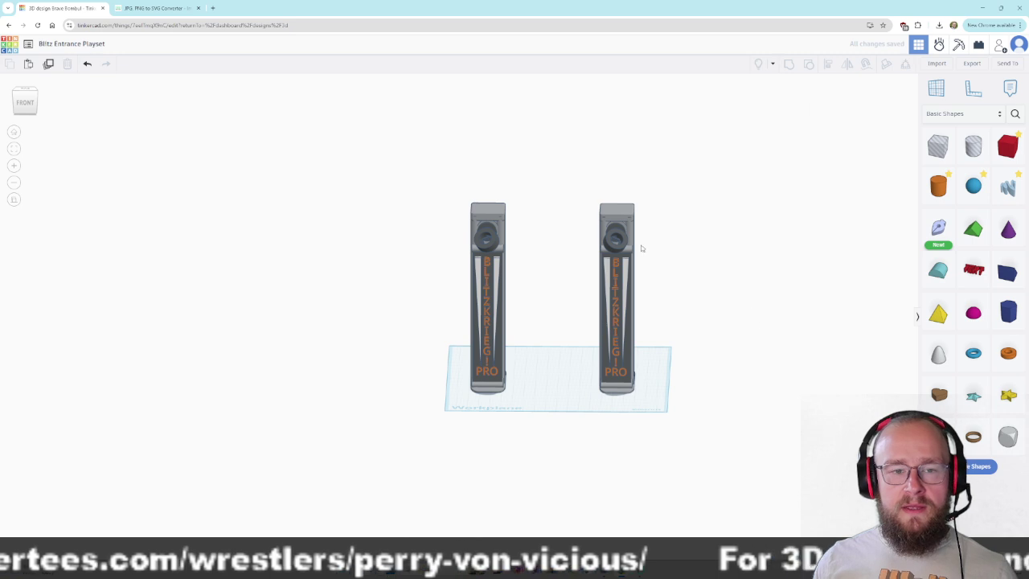
Place the enlarged reference photo of the BLITZKRIEG! PRO banners beside the two towers and compare the model with it.
mouse_move(751, 298)
right_down()
mouse_move(727, 258)
mouse_move(763, 269)
mouse_move(764, 286)
right_up()
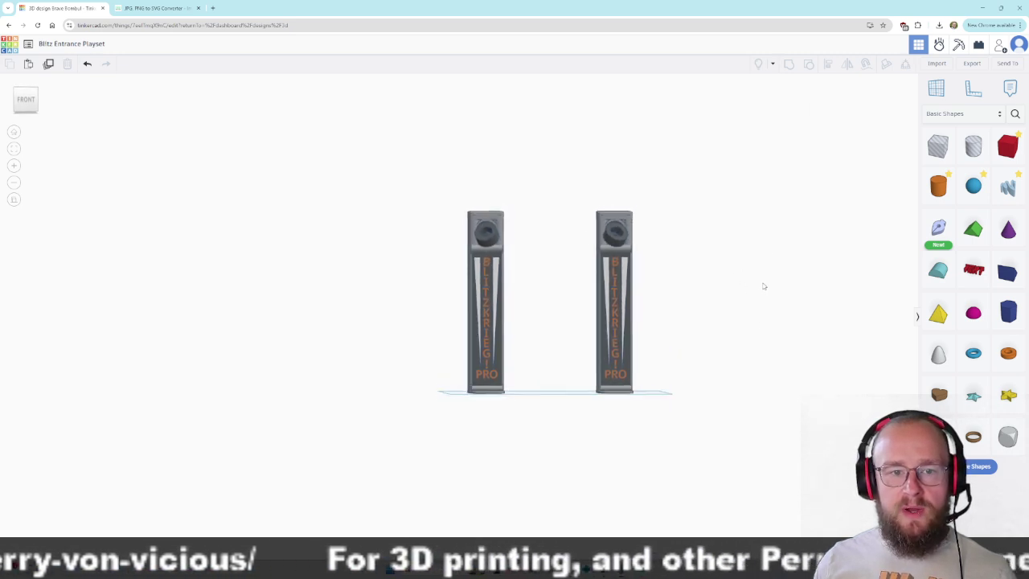
scroll(549, 316, up, 3)
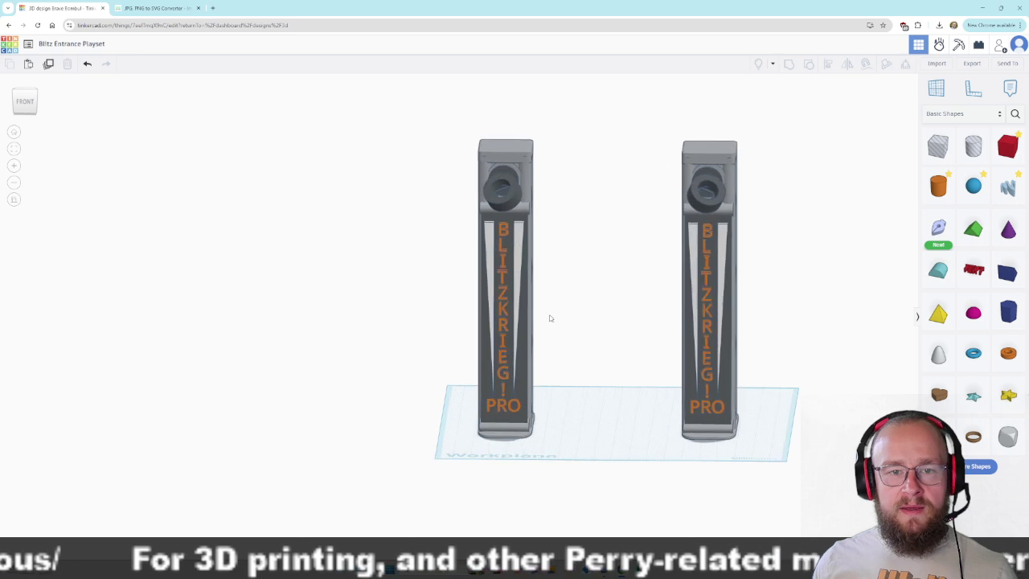
scroll(828, 296, up, 2)
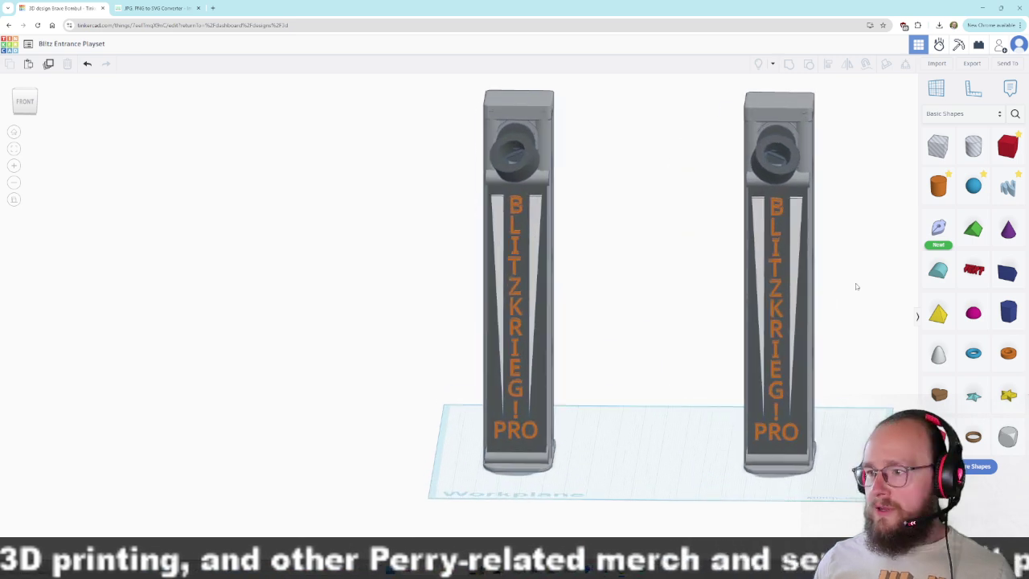
scroll(856, 285, down, 3)
middle_drag(864, 270, 419, 271)
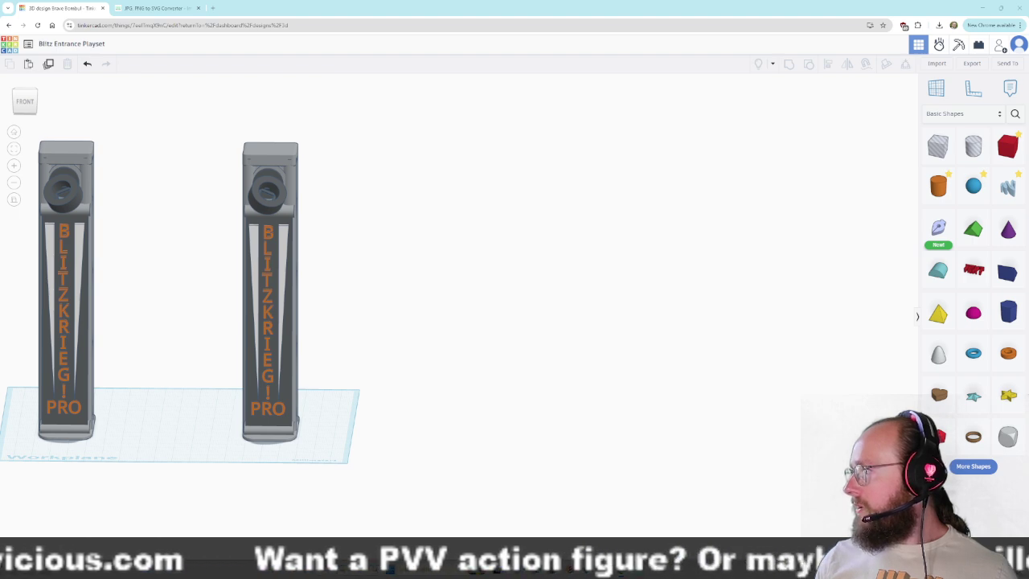
drag(1028, 191, 634, 113)
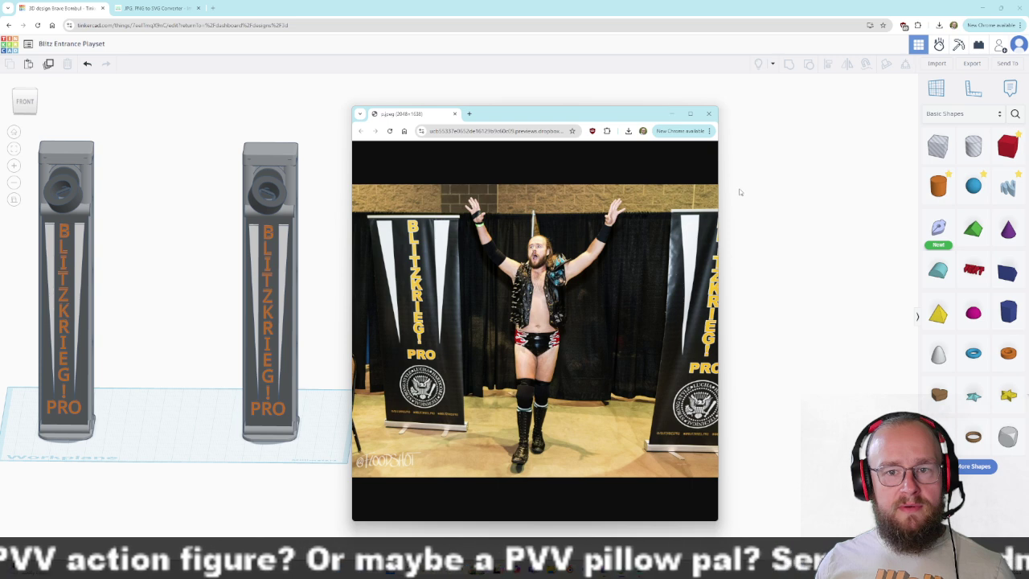
drag(719, 195, 806, 196)
drag(668, 113, 666, 95)
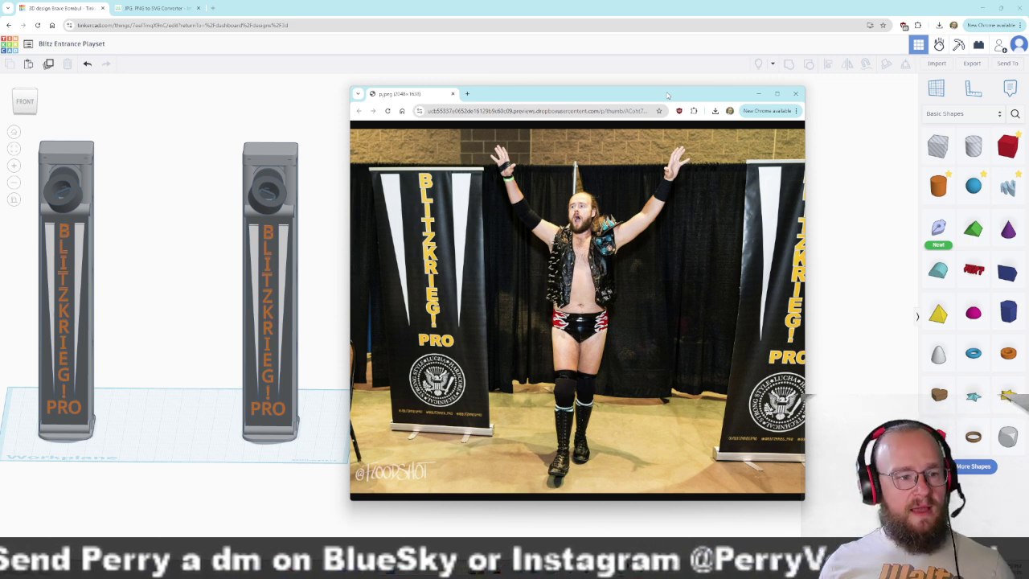
click(188, 507)
right_drag(185, 506, 169, 508)
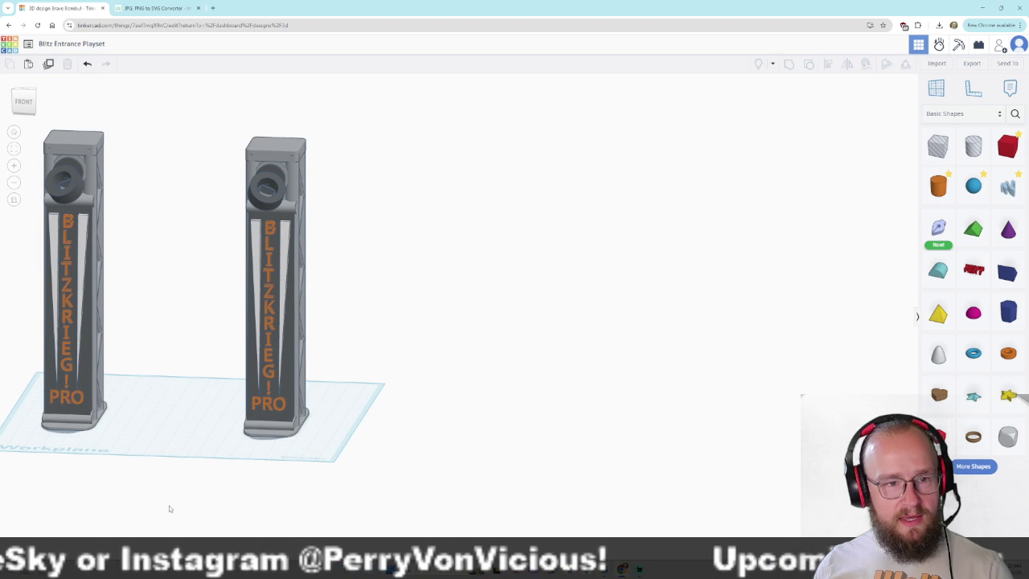
key(alt+Tab)
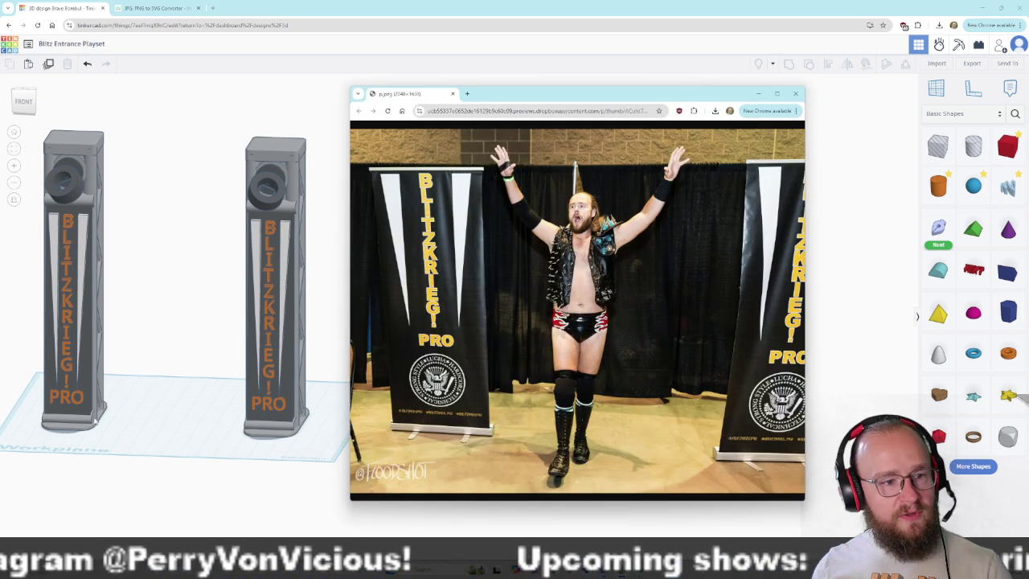